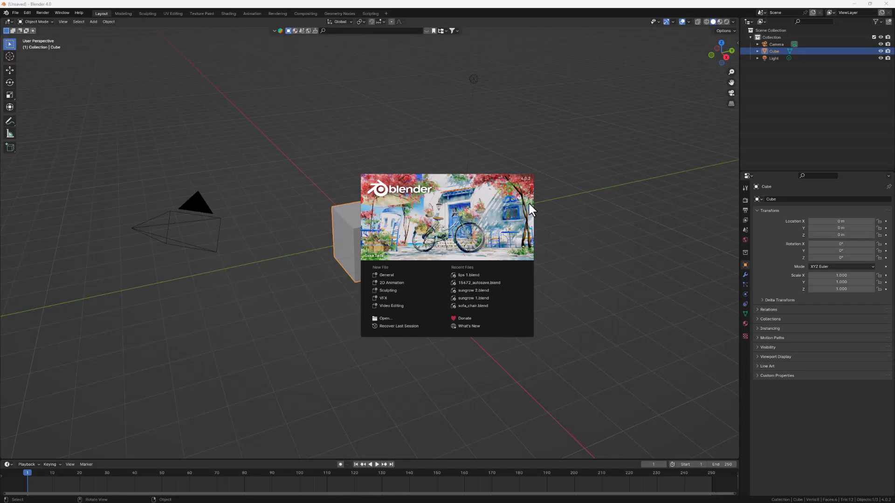
- Start a new General file and delete the default light from the scene
{"action": "left_click", "coordinate": [394, 275]}
{"action": "scroll", "coordinate": [411, 277], "scroll_direction": "down", "scroll_amount": 3}
{"action": "middle_click_drag", "start_coordinate": [410, 277], "coordinate": [414, 253]}
{"action": "left_click_drag", "start_coordinate": [467, 134], "coordinate": [419, 172]}
{"action": "key", "text": "x"}
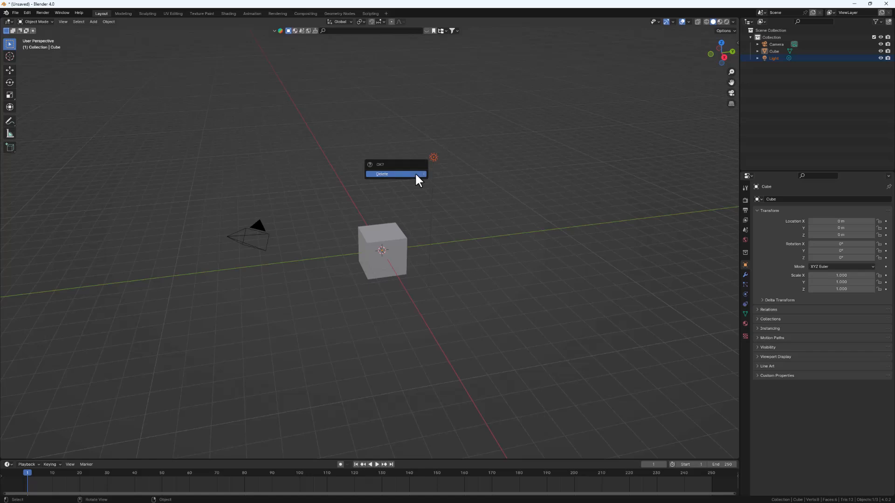
{"action": "left_click", "coordinate": [415, 174]}
- Add two perpendicular, centred vertical loop cuts to the default cube in Edit Mode, dividing its top into quarters
{"action": "middle_click_drag", "start_coordinate": [421, 253], "coordinate": [333, 230]}
{"action": "left_click", "coordinate": [334, 229]}
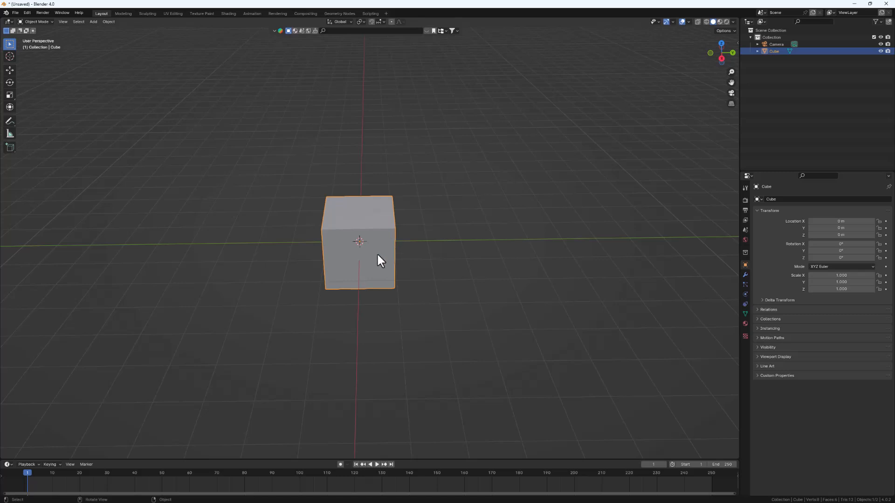
{"action": "key", "text": "Tab"}
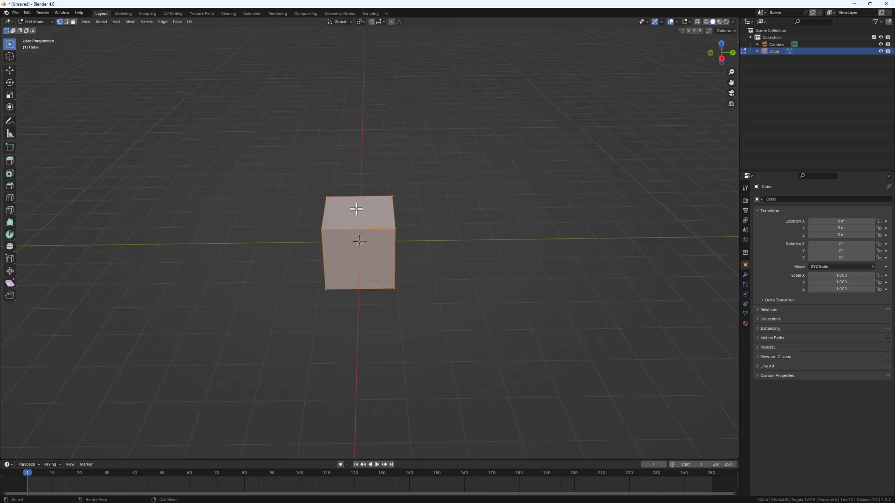
{"action": "scroll", "coordinate": [358, 229], "scroll_direction": "up", "scroll_amount": 2}
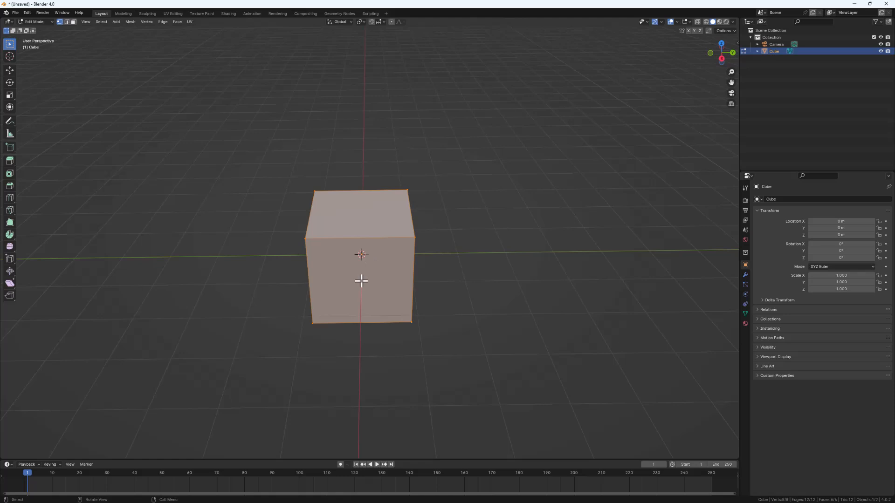
{"action": "key", "text": "ctrl"}
{"action": "key", "text": "ctrl+r"}
{"action": "left_click", "coordinate": [360, 245]}
{"action": "right_click", "coordinate": [362, 247]}
{"action": "middle_click_drag", "start_coordinate": [361, 248], "coordinate": [376, 224]}
{"action": "key", "text": "ctrl+r"}
{"action": "left_click", "coordinate": [371, 252]}
{"action": "right_click", "coordinate": [371, 251]}
- Select the four vertical edges at the middle of the cube's sides in edge selection mode
{"action": "left_click", "coordinate": [66, 21]}
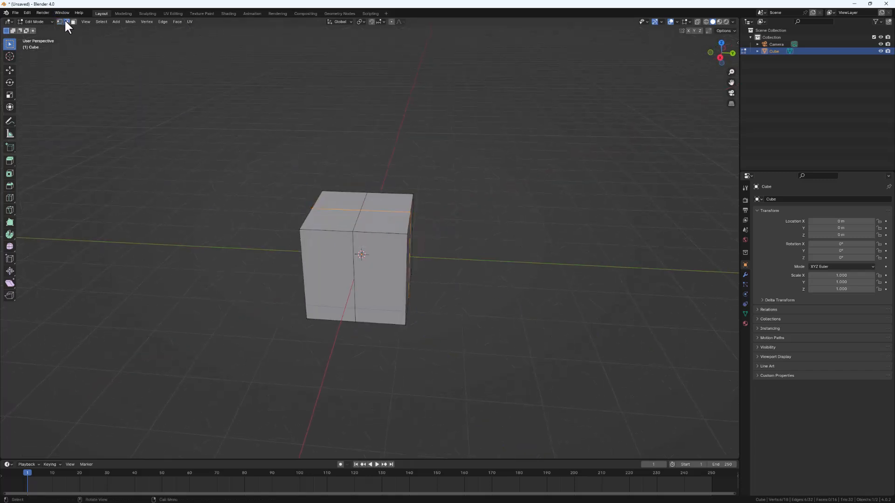
{"action": "left_click", "coordinate": [354, 270]}
{"action": "middle_click_drag", "start_coordinate": [418, 271], "coordinate": [393, 283]}
{"action": "left_click", "coordinate": [456, 292], "text": "shift"}
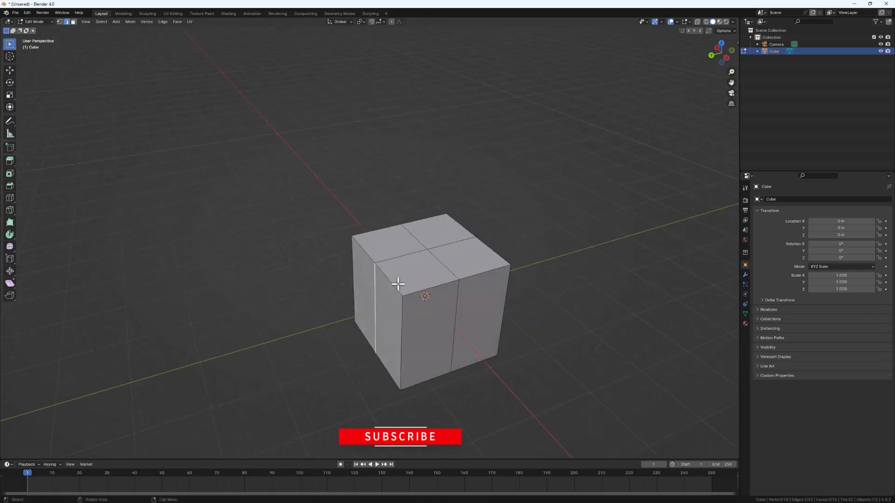
{"action": "left_click", "coordinate": [456, 314], "text": "shift"}
{"action": "middle_click_drag", "start_coordinate": [456, 313], "coordinate": [477, 327]}
{"action": "left_click", "coordinate": [452, 313], "text": "shift"}
{"action": "scroll", "coordinate": [451, 313], "scroll_direction": "down", "scroll_amount": 2}
{"action": "scroll", "coordinate": [480, 300], "scroll_direction": "up", "scroll_amount": 3}
{"action": "key", "text": "s"}
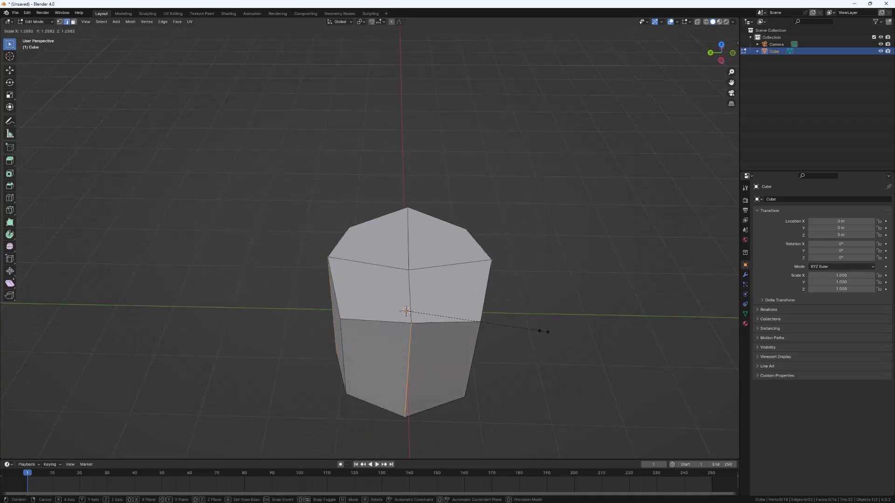
{"action": "left_click", "coordinate": [545, 330]}
{"action": "middle_click_drag", "start_coordinate": [550, 330], "coordinate": [433, 311]}
{"action": "middle_click_drag", "start_coordinate": [495, 304], "coordinate": [522, 284]}
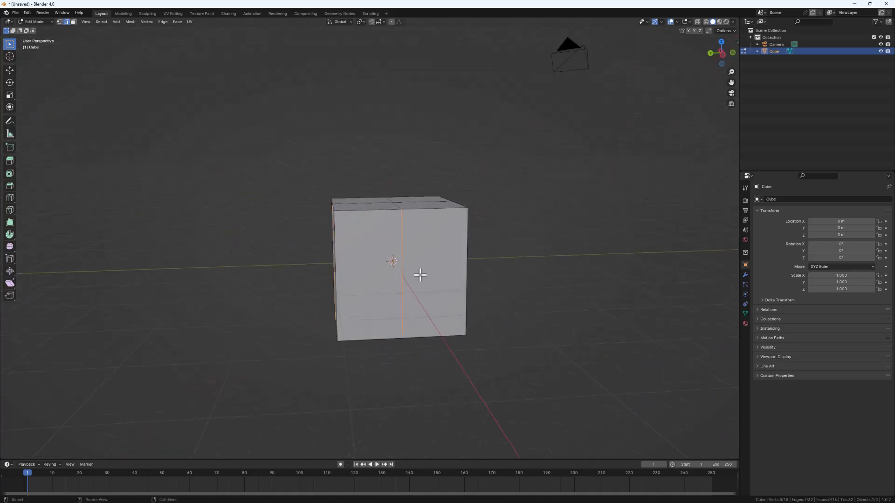
- Scale the four vertical middle edges outward by about 1.1 in X and Y only, excluding the Z axis
{"action": "middle_click_drag", "start_coordinate": [492, 429], "coordinate": [450, 367]}
{"action": "middle_click_drag", "start_coordinate": [443, 308], "coordinate": [465, 298]}
{"action": "key", "text": "s"}
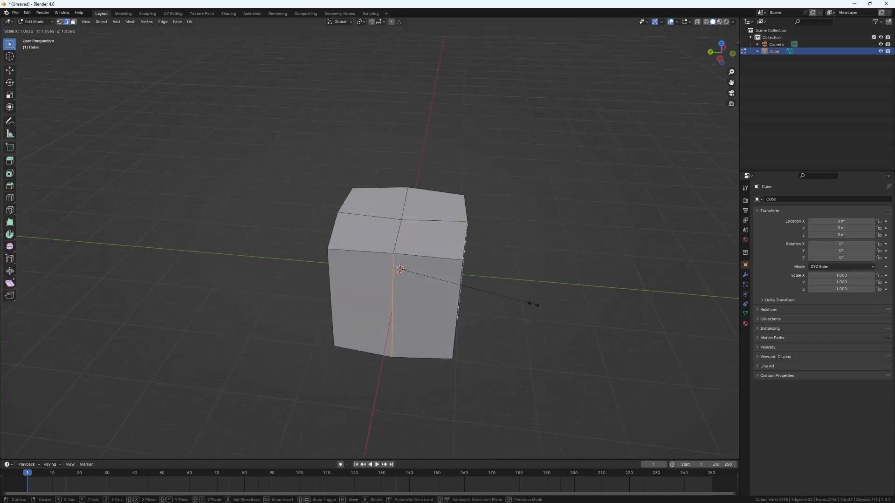
{"action": "key", "text": "shift+z"}
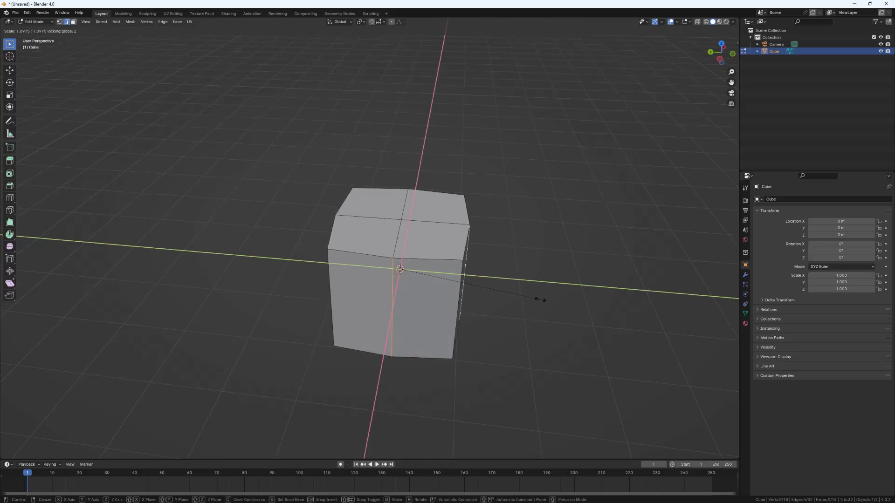
{"action": "left_click", "coordinate": [543, 300]}
{"action": "middle_click_drag", "start_coordinate": [456, 286], "coordinate": [414, 234]}
{"action": "scroll", "coordinate": [458, 288], "scroll_direction": "down", "scroll_amount": 2}
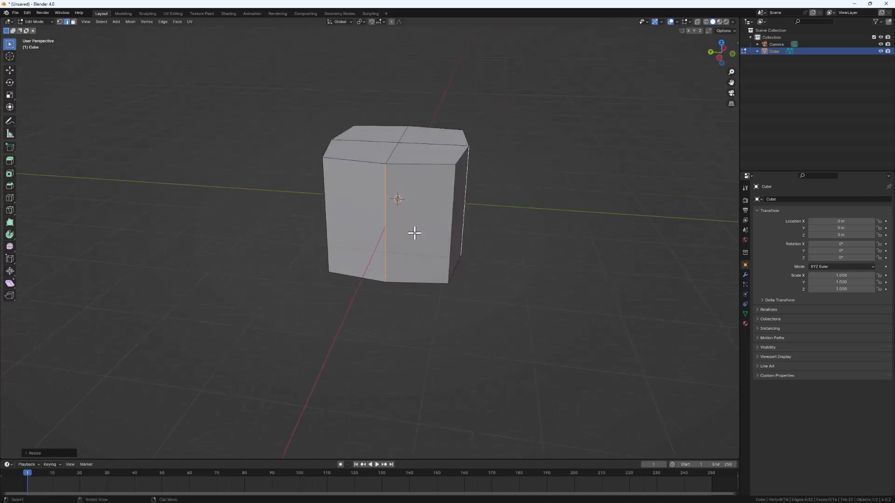
- Duplicate the faceted cube in Object Mode and move the copy about 4.42 m up along the Z axis
{"action": "key", "text": "Tab"}
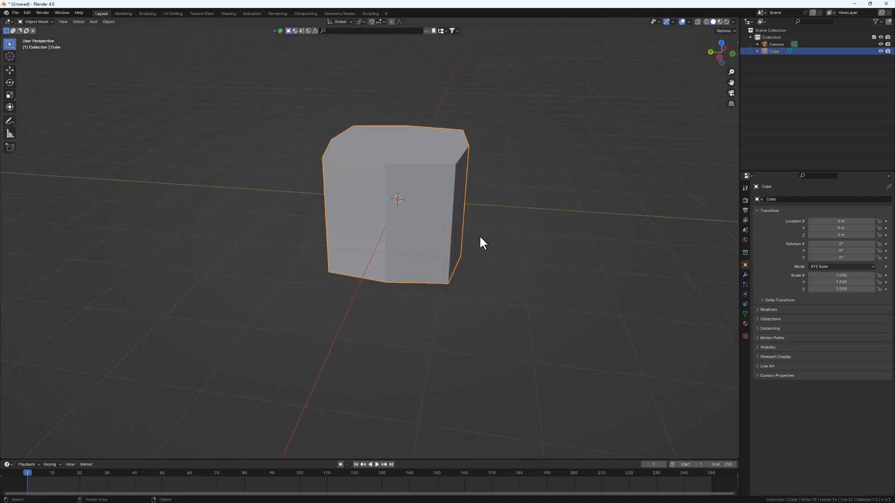
{"action": "key", "text": "shift+d"}
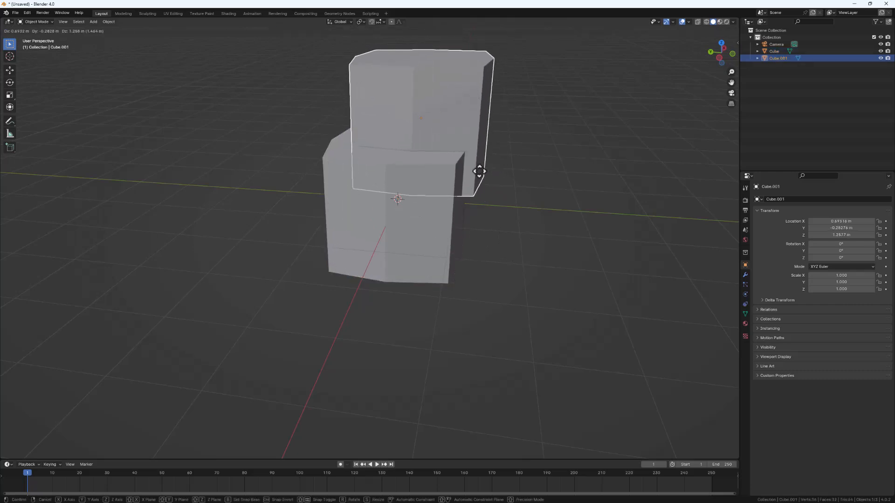
{"action": "key", "text": "x"}
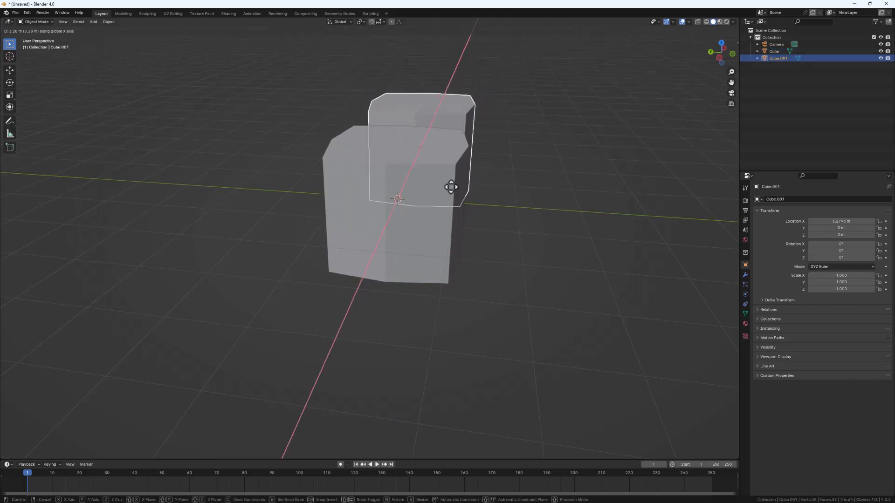
{"action": "key", "text": "z"}
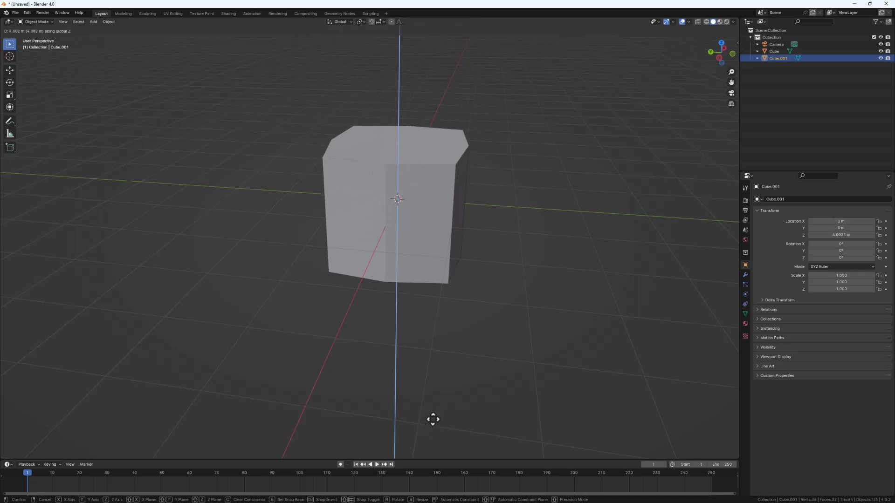
{"action": "left_click", "coordinate": [436, 390]}
{"action": "middle_click_drag", "start_coordinate": [435, 395], "coordinate": [460, 210]}
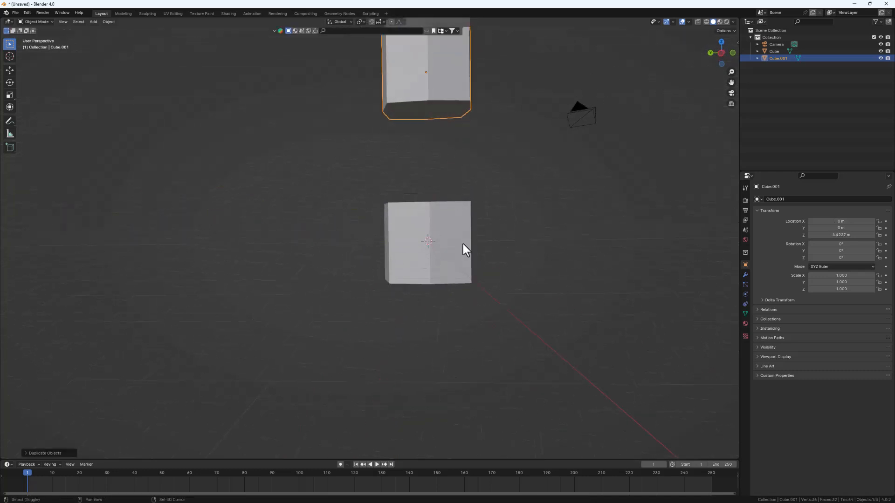
{"action": "middle_click_drag", "start_coordinate": [449, 173], "coordinate": [484, 265]}
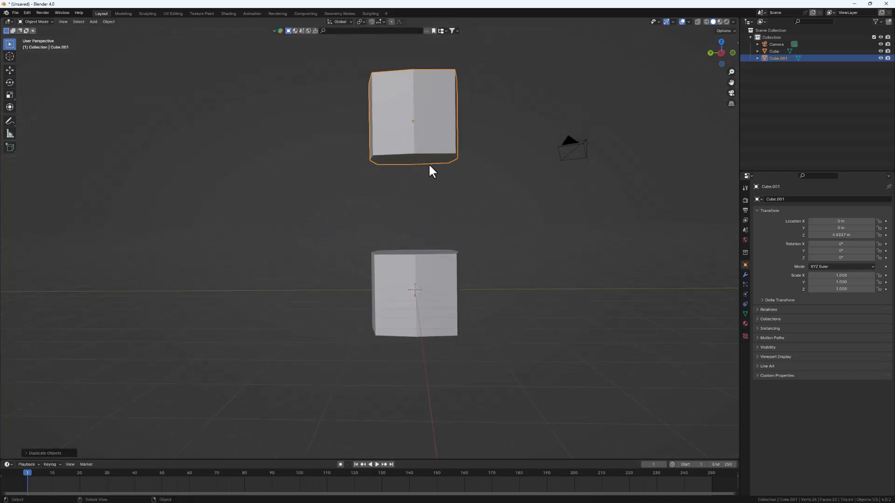
- Stretch the whole mesh of the lower, original cube along Z to about 2.5 times its height
{"action": "left_click", "coordinate": [402, 296]}
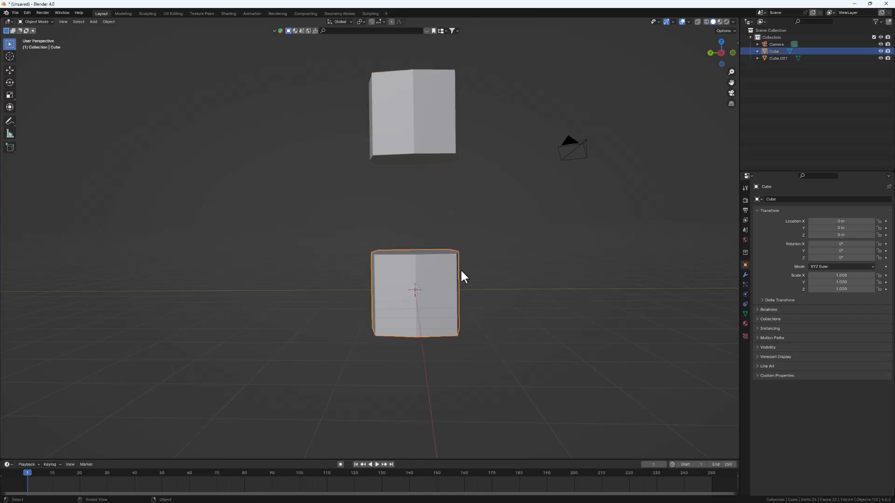
{"action": "key", "text": "Tab"}
{"action": "middle_click_drag", "start_coordinate": [469, 334], "coordinate": [464, 291]}
{"action": "key", "text": "a"}
{"action": "key", "text": "s"}
{"action": "key", "text": "z"}
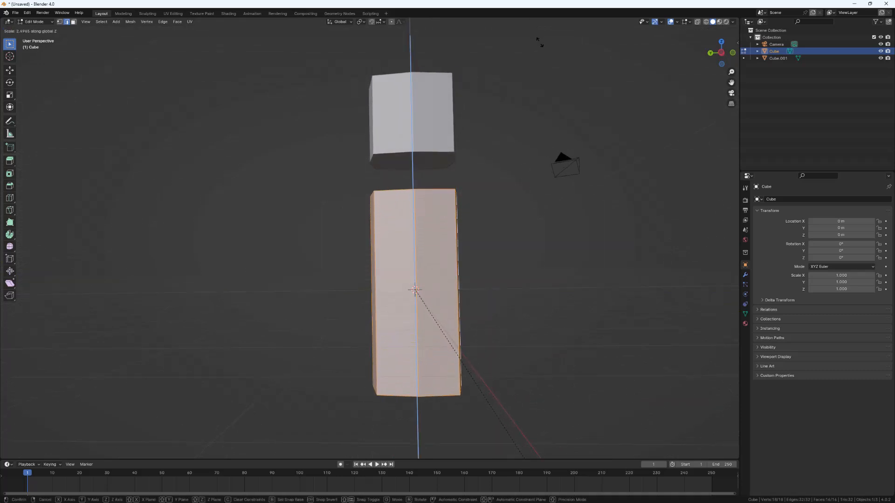
{"action": "left_click", "coordinate": [529, 346]}
{"action": "middle_click_drag", "start_coordinate": [530, 346], "coordinate": [440, 259]}
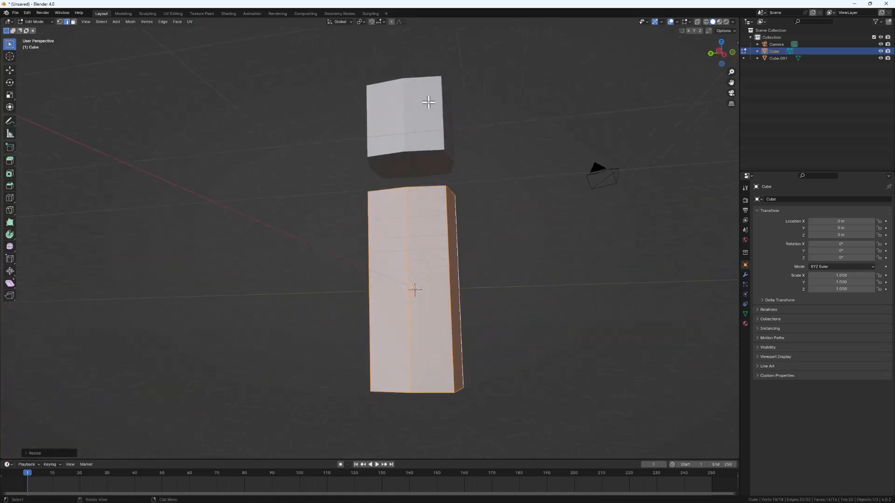
- Return to Object Mode and hide the upper duplicate, Cube.001, in the viewport
{"action": "key", "text": "Tab"}
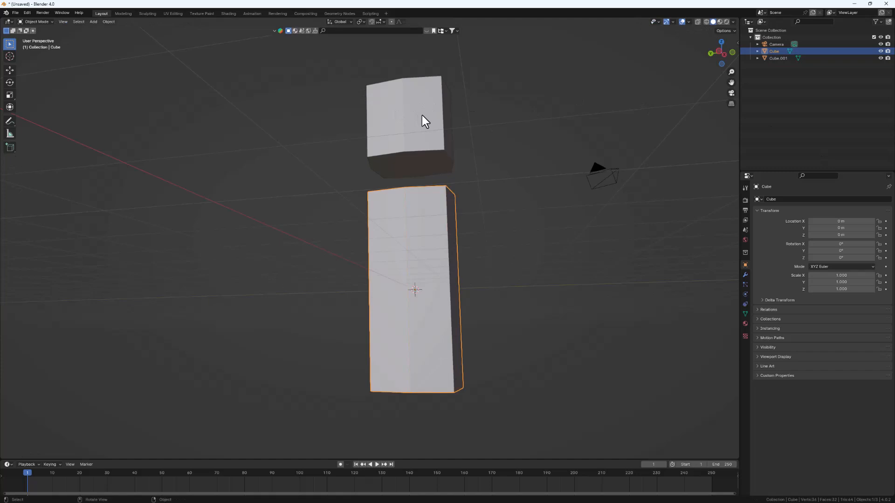
{"action": "left_click", "coordinate": [410, 131]}
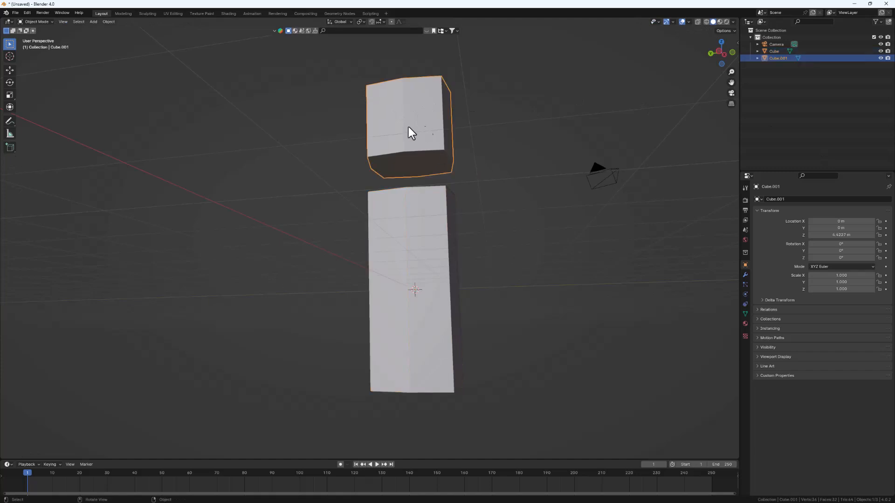
{"action": "left_click", "coordinate": [881, 58]}
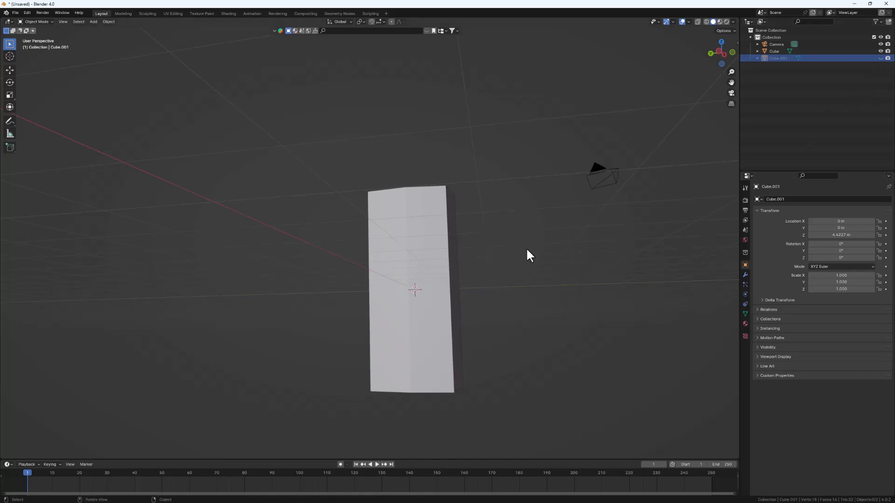
- Inset the four top faces of the tall body together by about 0.33 m in Edit Mode
{"action": "middle_click_drag", "start_coordinate": [527, 250], "coordinate": [477, 313]}
{"action": "middle_click_drag", "start_coordinate": [461, 212], "coordinate": [435, 240]}
{"action": "left_click", "coordinate": [435, 240]}
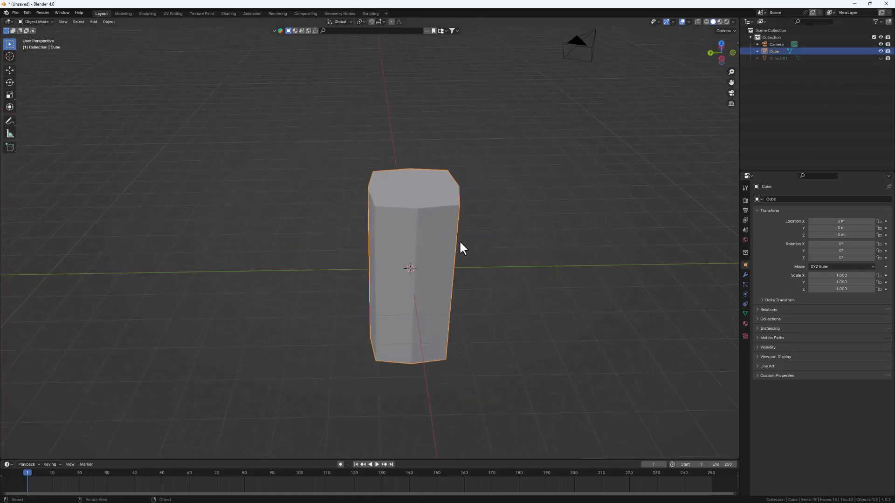
{"action": "key", "text": "Tab"}
{"action": "middle_click_drag", "start_coordinate": [398, 174], "coordinate": [419, 231]}
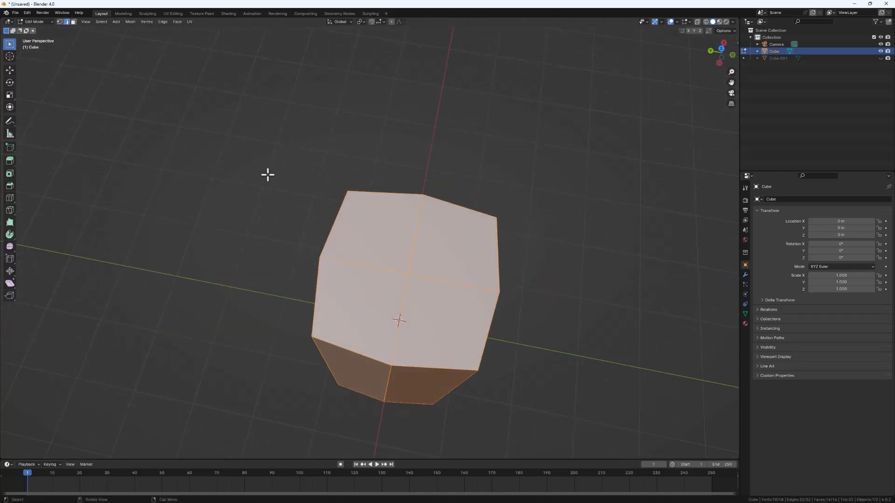
{"action": "left_click", "coordinate": [73, 21]}
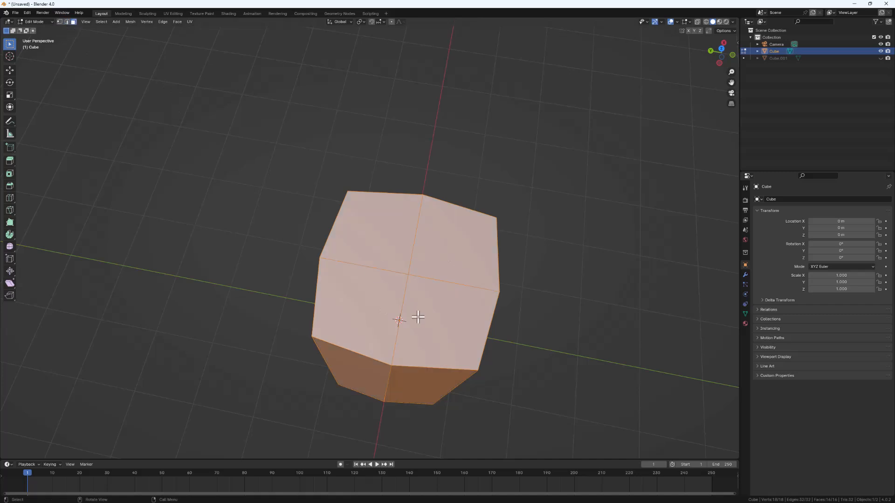
{"action": "left_click", "coordinate": [399, 252]}
{"action": "left_click", "coordinate": [377, 304], "text": "shift"}
{"action": "left_click", "coordinate": [475, 312], "text": "shift"}
{"action": "left_click", "coordinate": [432, 247], "text": "shift"}
{"action": "middle_click_drag", "start_coordinate": [501, 299], "coordinate": [625, 337]}
{"action": "key", "text": "i"}
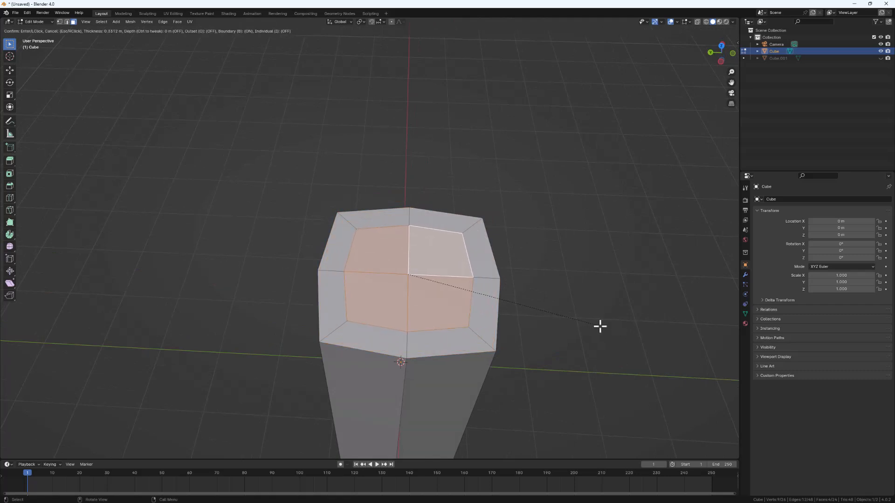
{"action": "left_click", "coordinate": [600, 326]}
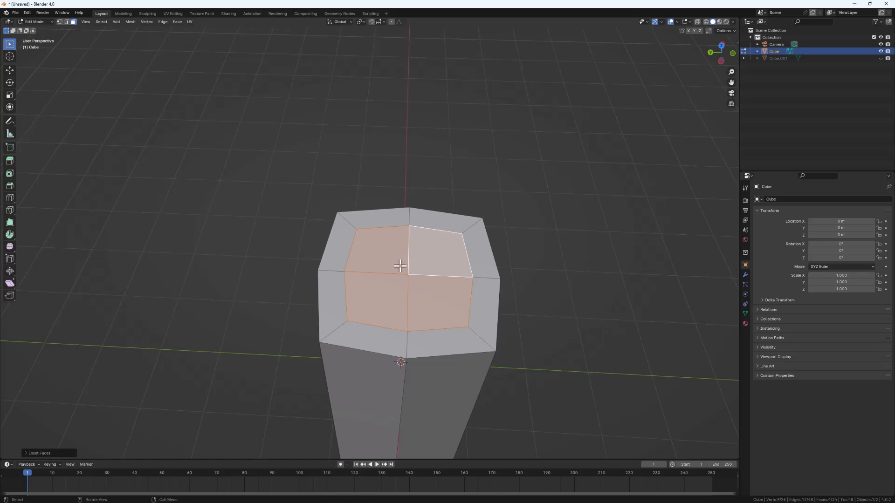
- Search the add-ons in the preferences for "loop" to check whether LoopTools is enabled
{"action": "right_click", "coordinate": [436, 263]}
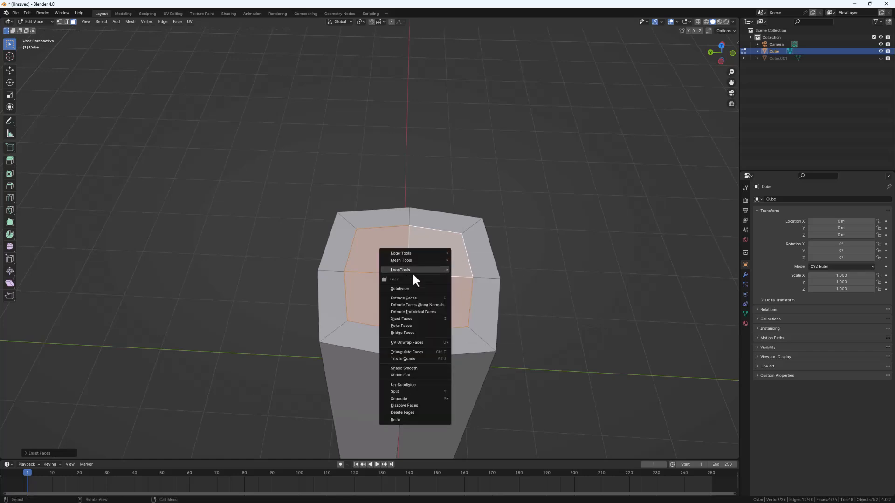
{"action": "mouse_move", "coordinate": [419, 270]}
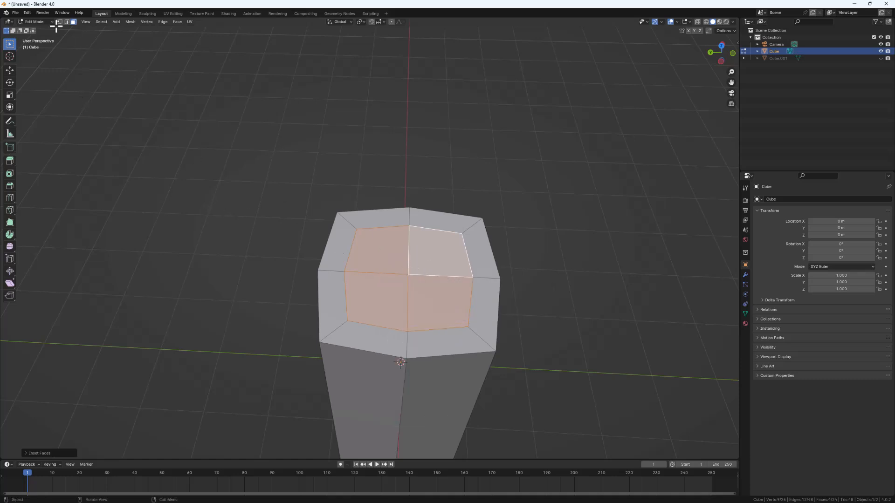
{"action": "left_click", "coordinate": [27, 13]}
{"action": "left_click", "coordinate": [44, 103]}
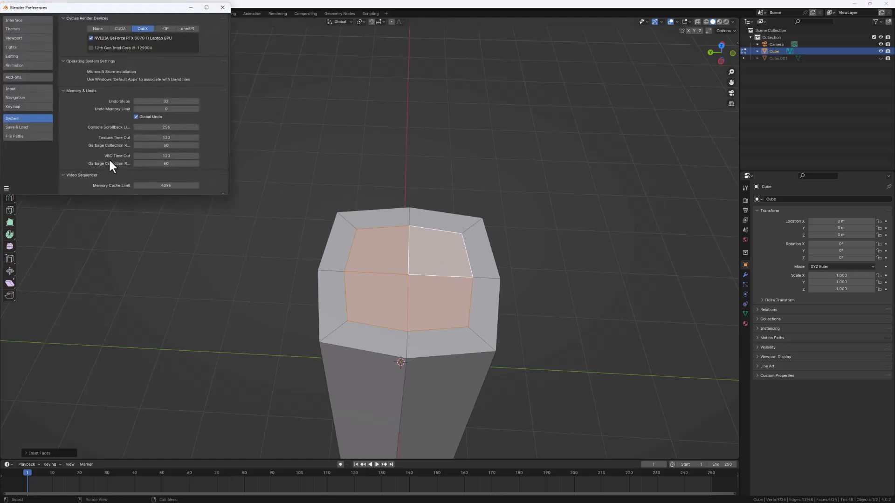
{"action": "left_click", "coordinate": [21, 78]}
{"action": "type", "text": "loop"}
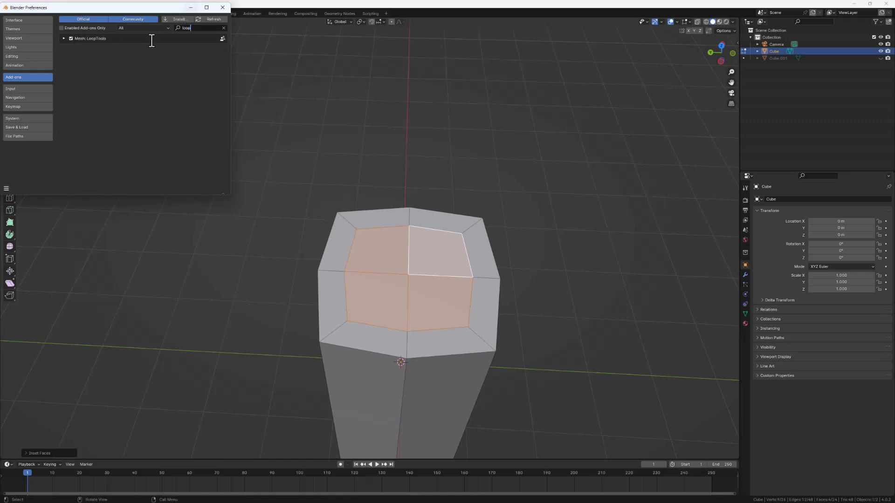
{"action": "left_click", "coordinate": [223, 8]}
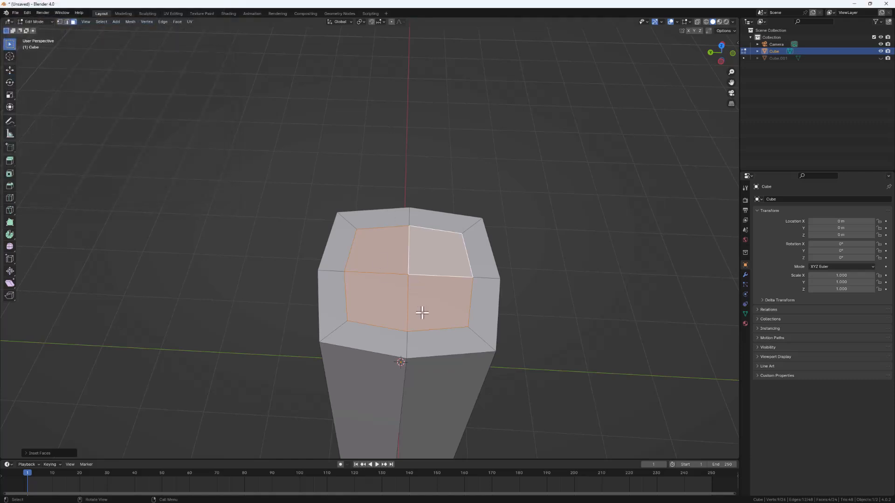
- Shape the four inset top faces into a circular outline with the LoopTools Circle operation
{"action": "right_click", "coordinate": [438, 262]}
{"action": "mouse_move", "coordinate": [442, 261]}
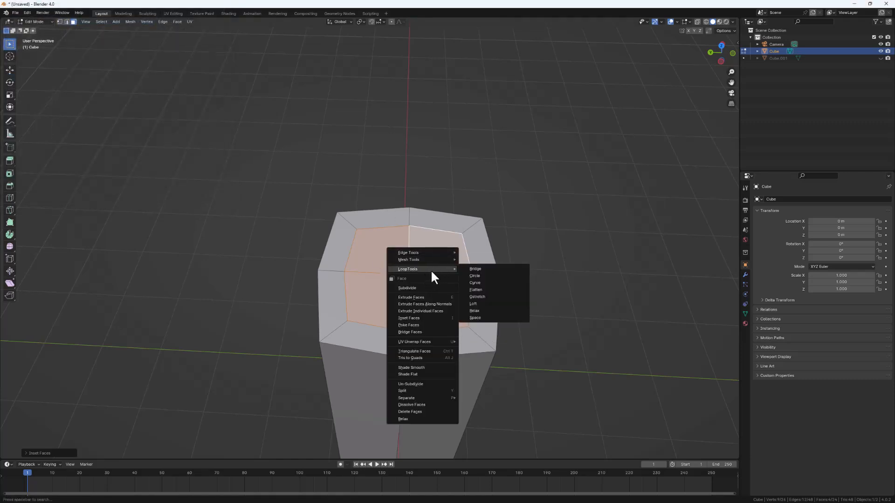
{"action": "left_click", "coordinate": [480, 276]}
{"action": "middle_click_drag", "start_coordinate": [492, 309], "coordinate": [460, 280]}
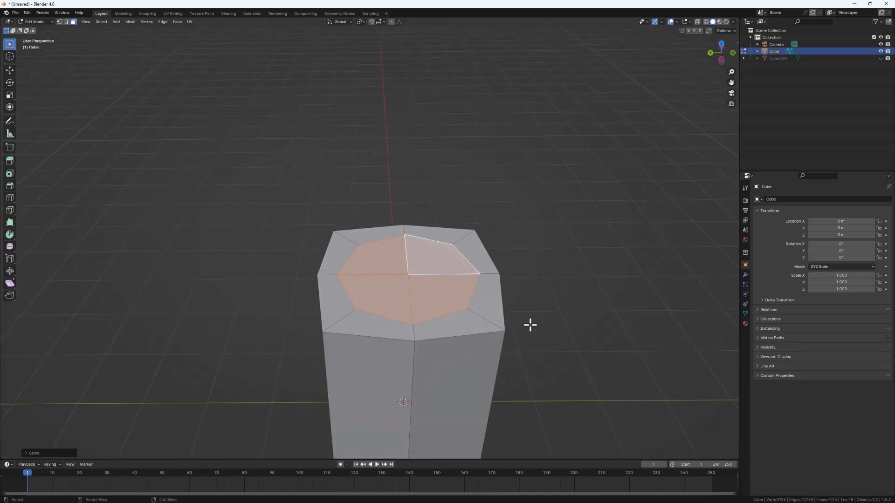
- Scale the circular group of inset faces on top of the body down slightly
{"action": "key", "text": "s"}
{"action": "left_click", "coordinate": [593, 364]}
{"action": "middle_click_drag", "start_coordinate": [594, 364], "coordinate": [426, 286]}
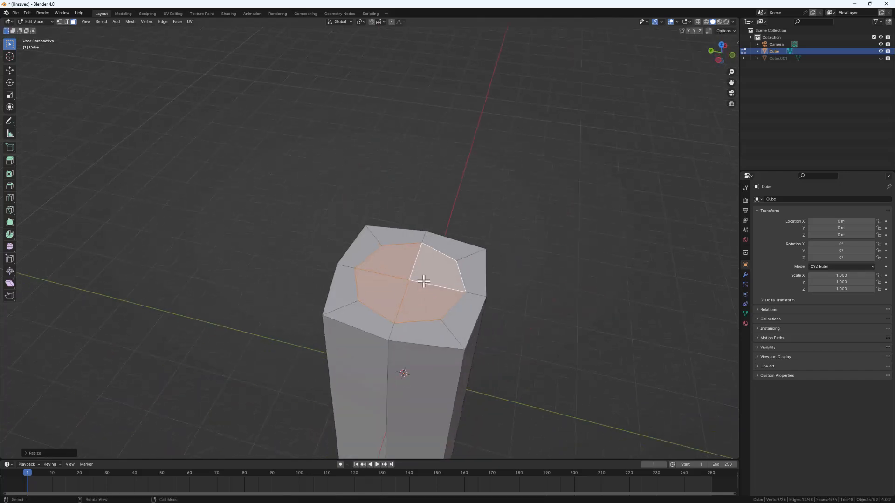
- Switch to wireframe display and extrude the circular top faces down inside the body to roughly two-thirds of its depth
{"action": "middle_click_drag", "start_coordinate": [438, 326], "coordinate": [479, 257]}
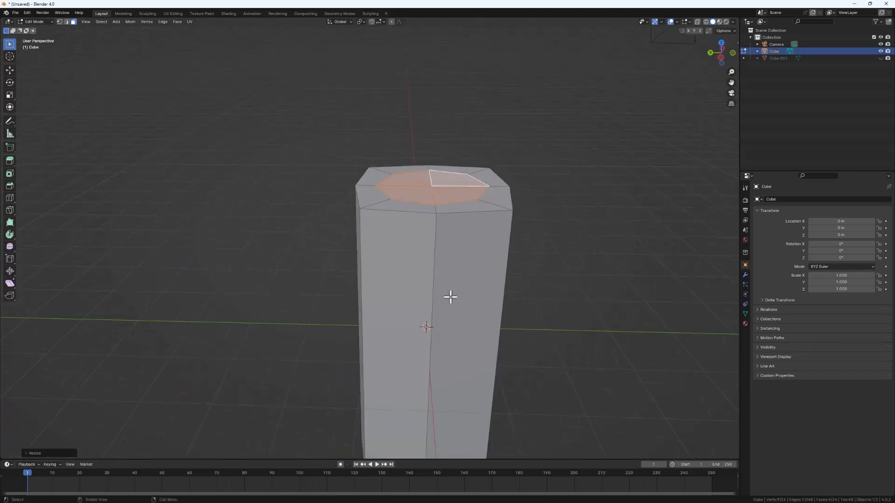
{"action": "middle_click_drag", "start_coordinate": [450, 301], "coordinate": [450, 278]}
{"action": "middle_click_drag", "start_coordinate": [453, 319], "coordinate": [442, 224], "text": "shift"}
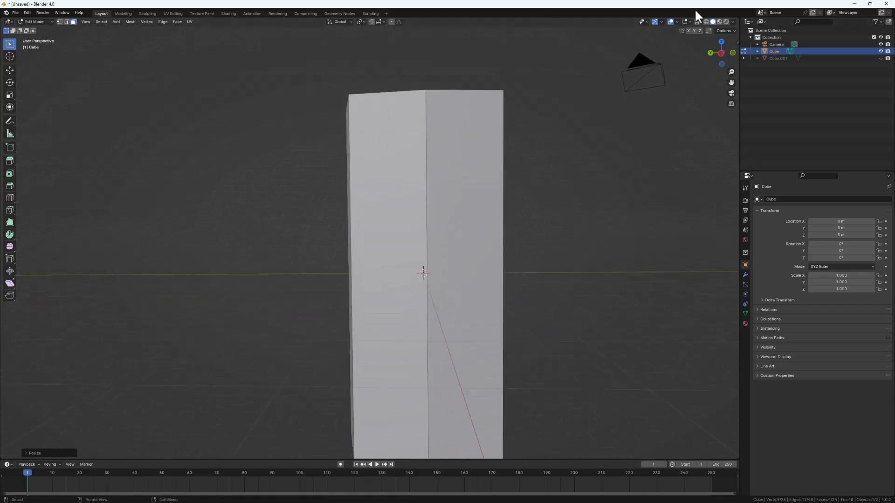
{"action": "left_click", "coordinate": [706, 21]}
{"action": "scroll", "coordinate": [513, 187], "scroll_direction": "down", "scroll_amount": 3}
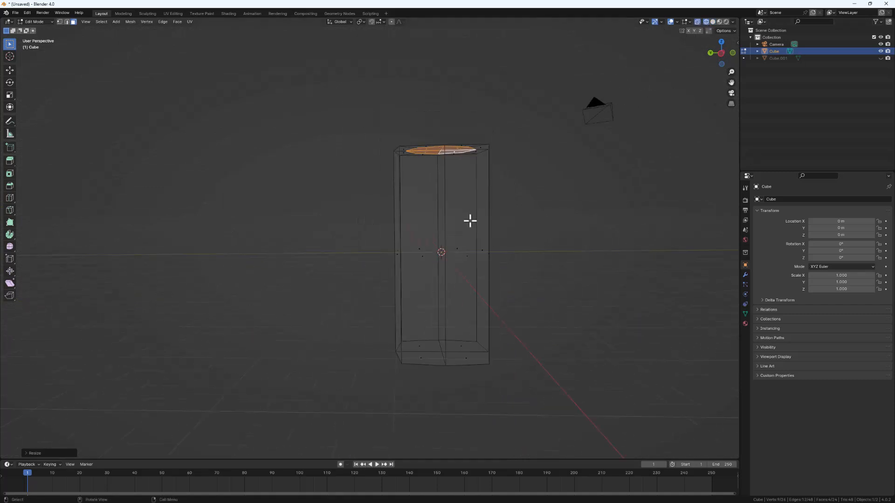
{"action": "middle_click_drag", "start_coordinate": [464, 245], "coordinate": [441, 221]}
{"action": "middle_click_drag", "start_coordinate": [450, 280], "coordinate": [440, 270]}
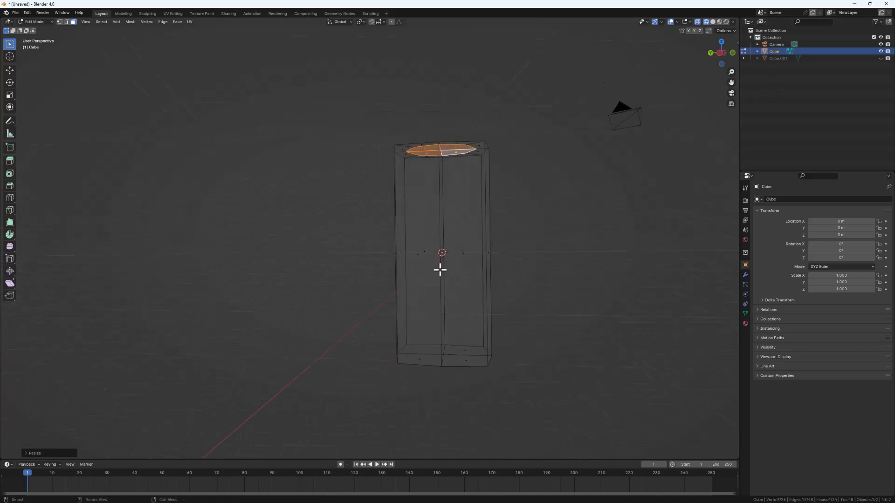
{"action": "key", "text": "e"}
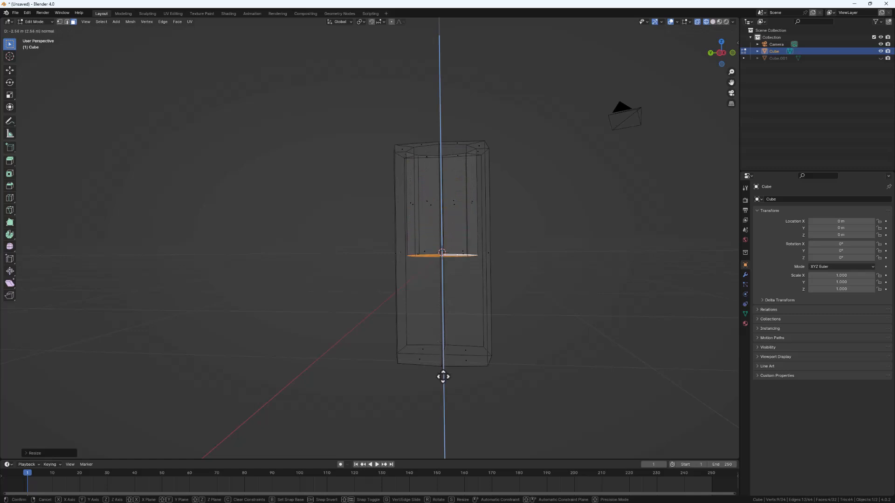
{"action": "left_click", "coordinate": [450, 410]}
- Extrude the recess's bottom faces a short distance deeper and scale them smaller to form a tapered end
{"action": "mouse_move", "coordinate": [471, 363]}
{"action": "middle_mouse_down"}
{"action": "mouse_move", "coordinate": [475, 356]}
{"action": "mouse_move", "coordinate": [466, 361]}
{"action": "middle_mouse_up"}
{"action": "key", "text": "e"}
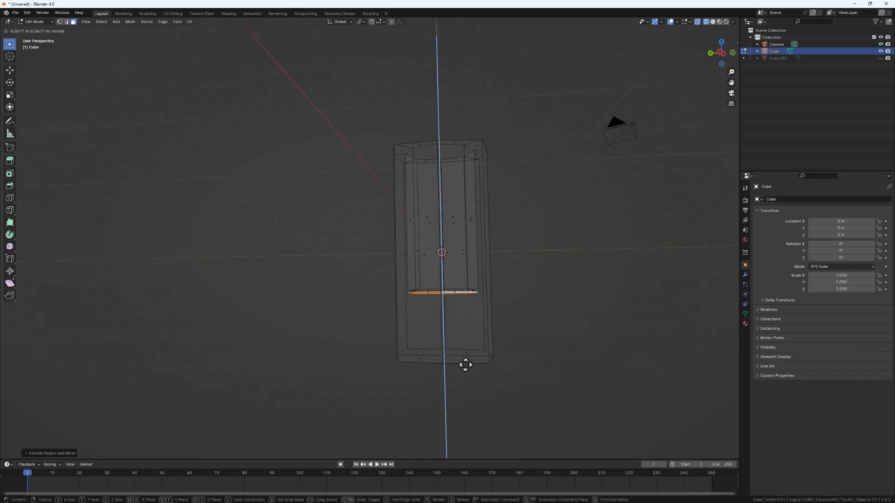
{"action": "left_click", "coordinate": [465, 394]}
{"action": "key", "text": "s"}
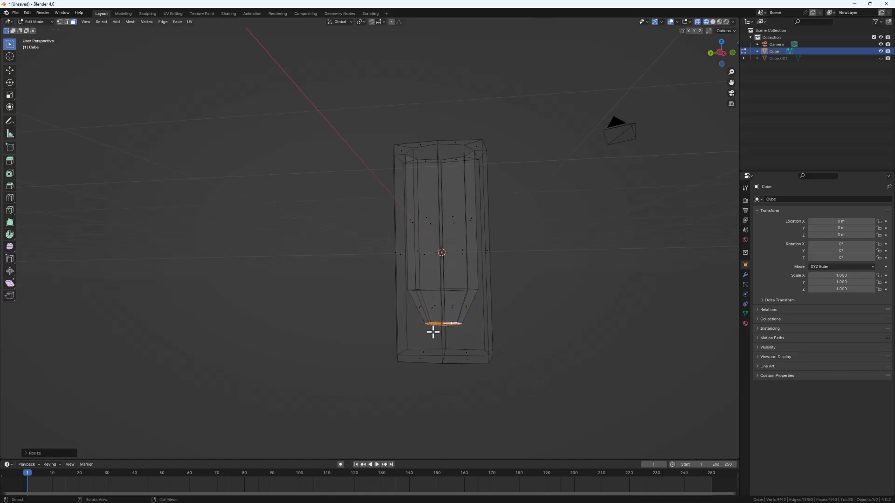
{"action": "middle_click_drag", "start_coordinate": [433, 329], "coordinate": [438, 300]}
{"action": "key", "text": "z"}
{"action": "left_click", "coordinate": [437, 305]}
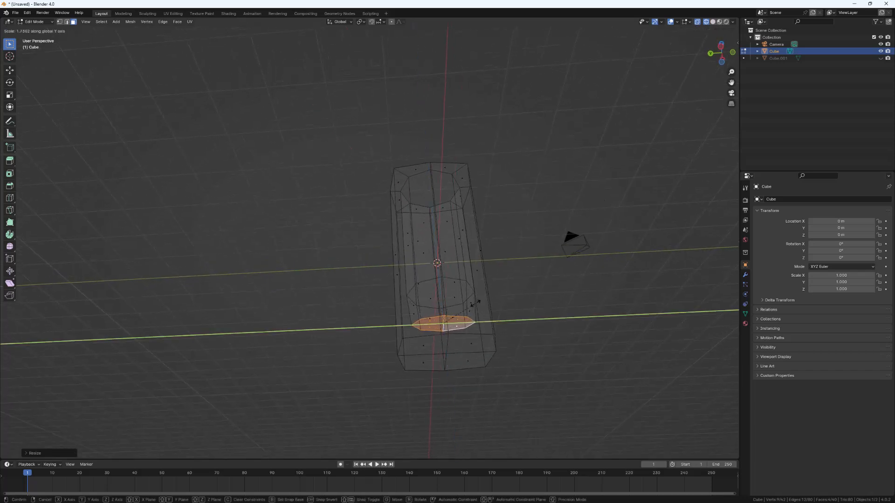
{"action": "middle_click_drag", "start_coordinate": [462, 305], "coordinate": [438, 319]}
- In vertex selection, move the centre vertex of the recess's bottom down along Z by about 0.2 m
{"action": "left_click", "coordinate": [60, 22]}
{"action": "left_click", "coordinate": [441, 319]}
{"action": "middle_click_drag", "start_coordinate": [433, 318], "coordinate": [445, 337]}
{"action": "key", "text": "g"}
{"action": "key", "text": "z"}
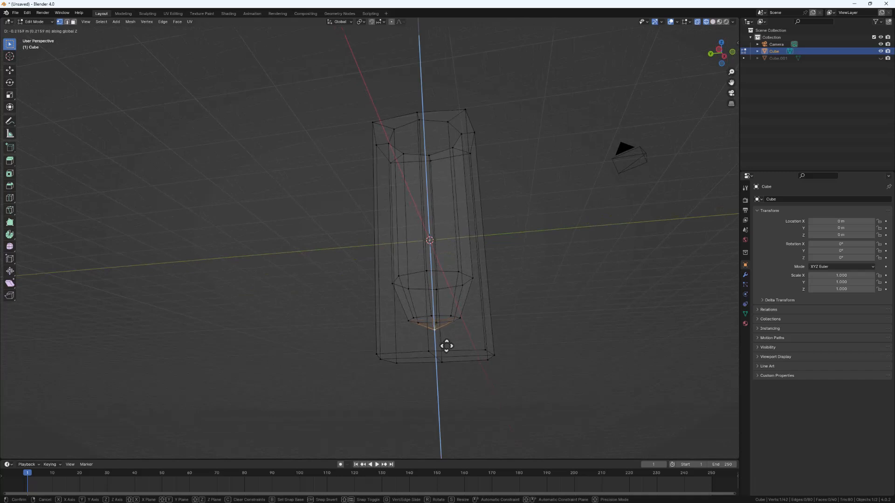
{"action": "left_click", "coordinate": [448, 342]}
- Grow the selection twice to cover the tapered end of the recess and raise it slightly along Z
{"action": "middle_click_drag", "start_coordinate": [444, 353], "coordinate": [469, 322]}
{"action": "middle_click_drag", "start_coordinate": [441, 351], "coordinate": [468, 348]}
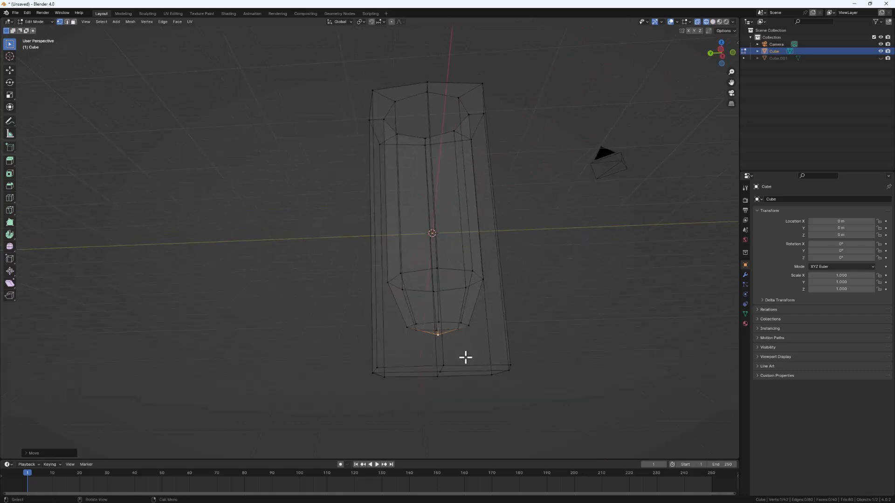
{"action": "key", "text": "ctrl+KP_Add"}
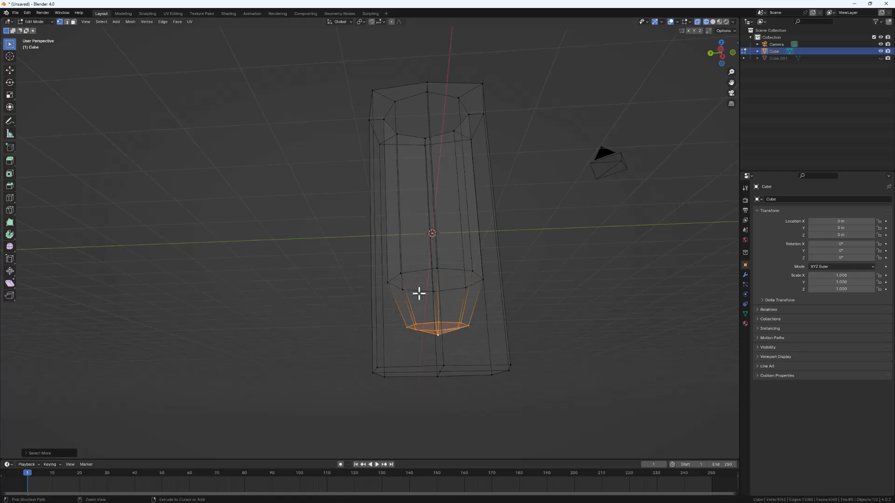
{"action": "key", "text": "ctrl+KP_Add"}
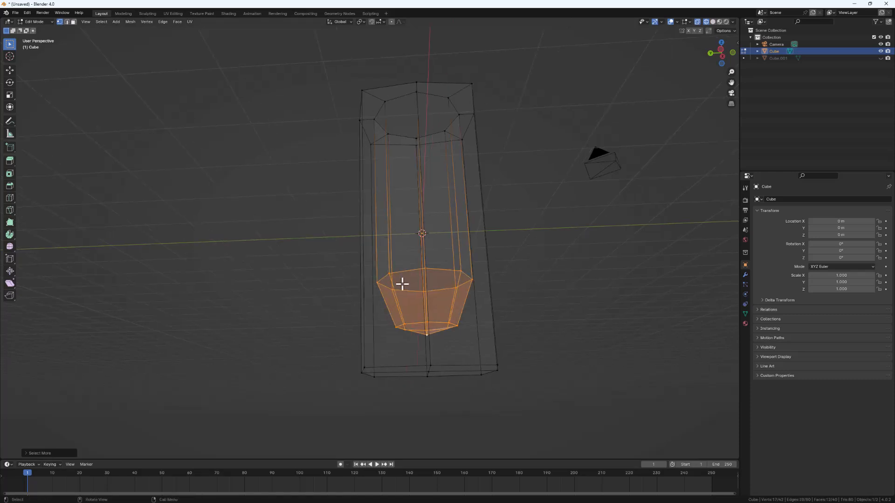
{"action": "middle_click_drag", "start_coordinate": [402, 281], "coordinate": [410, 296]}
{"action": "key", "text": "g"}
{"action": "key", "text": "z"}
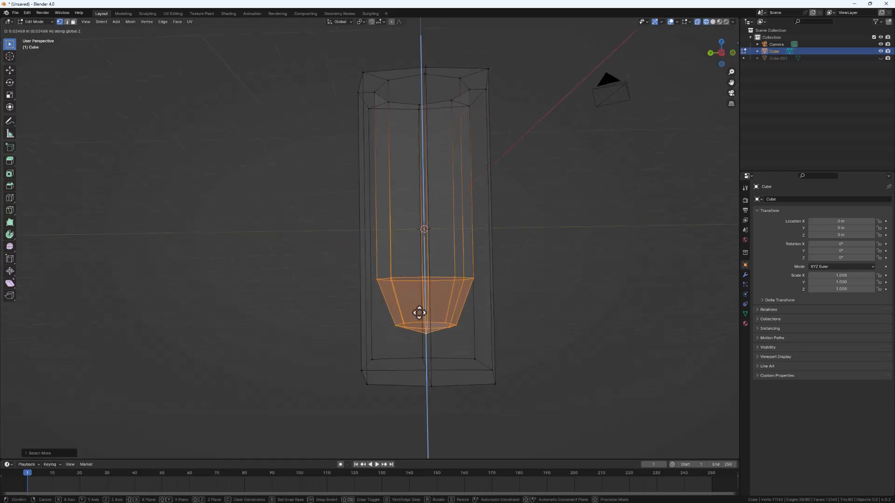
{"action": "left_click", "coordinate": [420, 306]}
- Return to Object Mode and display the body in solid shading
{"action": "mouse_move", "coordinate": [420, 305]}
{"action": "middle_mouse_down"}
{"action": "mouse_move", "coordinate": [395, 309]}
{"action": "mouse_move", "coordinate": [426, 290]}
{"action": "middle_mouse_up"}
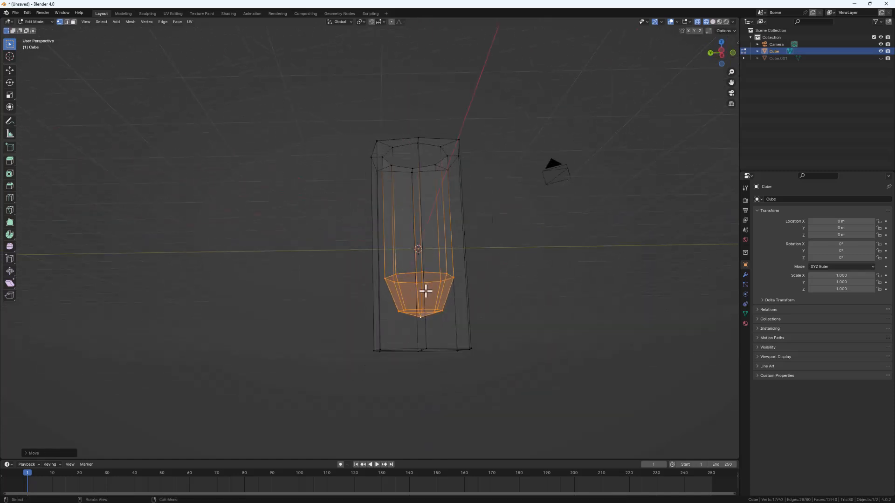
{"action": "key", "text": "Tab"}
{"action": "middle_click_drag", "start_coordinate": [438, 256], "coordinate": [454, 221]}
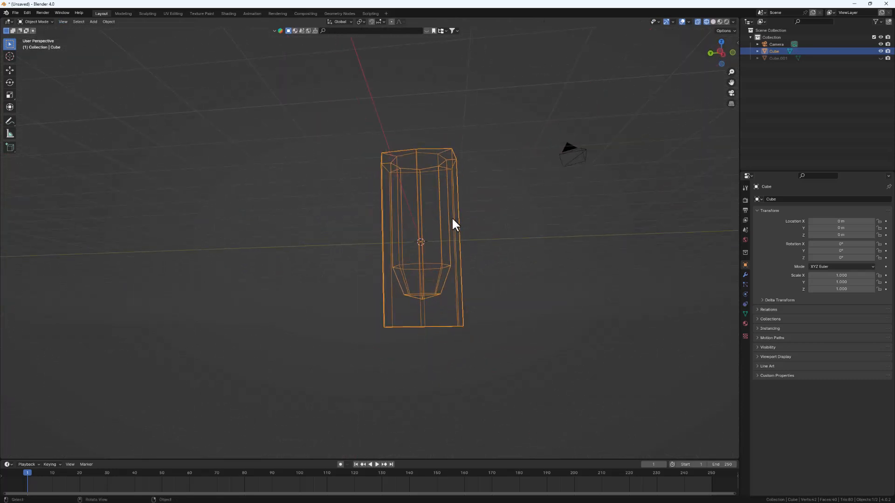
{"action": "left_click", "coordinate": [713, 22]}
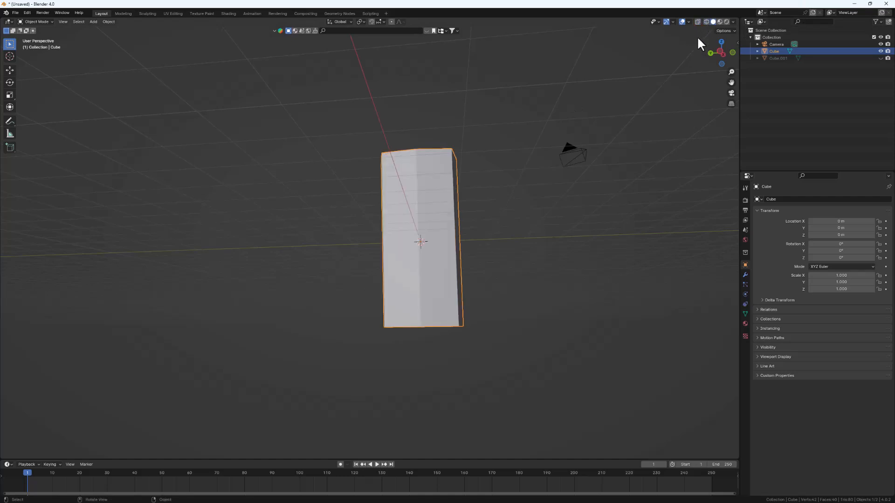
{"action": "mouse_move", "coordinate": [466, 182]}
{"action": "middle_mouse_down"}
{"action": "mouse_move", "coordinate": [466, 217]}
{"action": "mouse_move", "coordinate": [479, 243]}
{"action": "mouse_move", "coordinate": [473, 276]}
{"action": "mouse_move", "coordinate": [449, 256]}
{"action": "mouse_move", "coordinate": [429, 255]}
{"action": "mouse_move", "coordinate": [438, 273]}
{"action": "mouse_move", "coordinate": [413, 216]}
{"action": "mouse_move", "coordinate": [452, 206]}
{"action": "mouse_move", "coordinate": [455, 300]}
{"action": "mouse_move", "coordinate": [440, 257]}
{"action": "middle_mouse_up"}
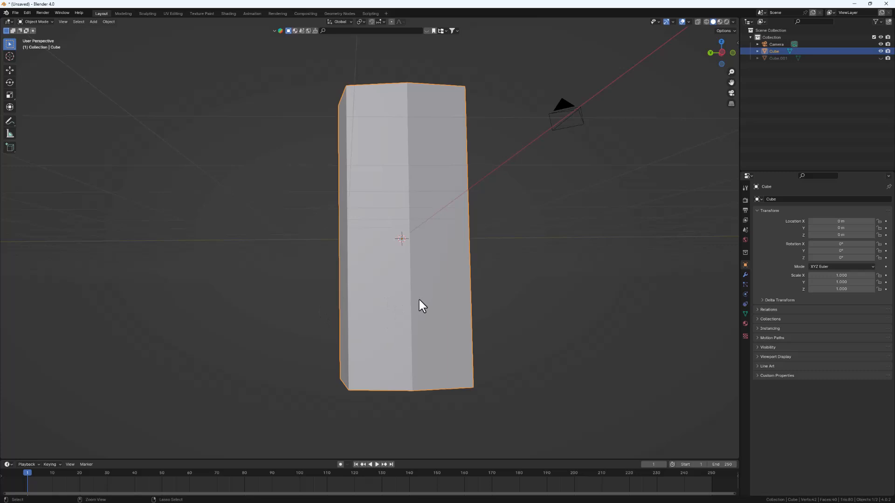
- Add a level 2 Subdivision modifier to the body and place a Bevel modifier ahead of it in the stack
{"action": "key", "text": "ctrl+2"}
{"action": "mouse_move", "coordinate": [421, 297]}
{"action": "middle_mouse_down"}
{"action": "mouse_move", "coordinate": [466, 331]}
{"action": "mouse_move", "coordinate": [490, 326]}
{"action": "mouse_move", "coordinate": [427, 293]}
{"action": "middle_mouse_up"}
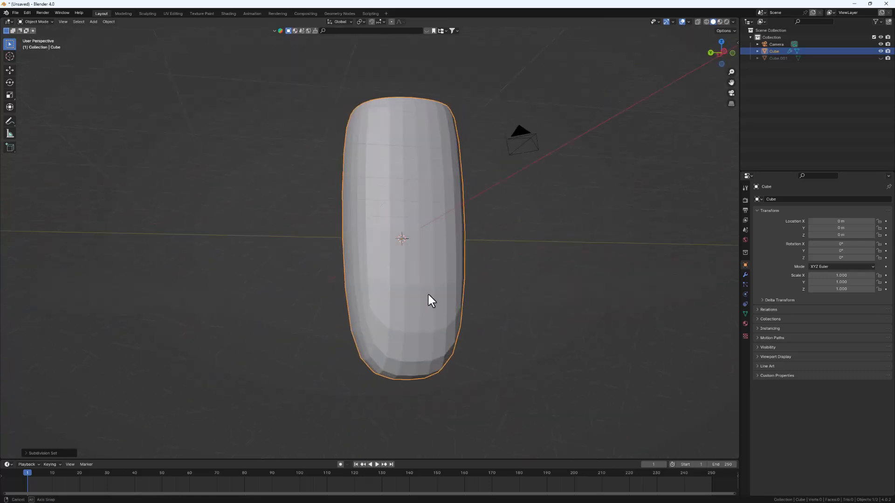
{"action": "left_click", "coordinate": [745, 275]}
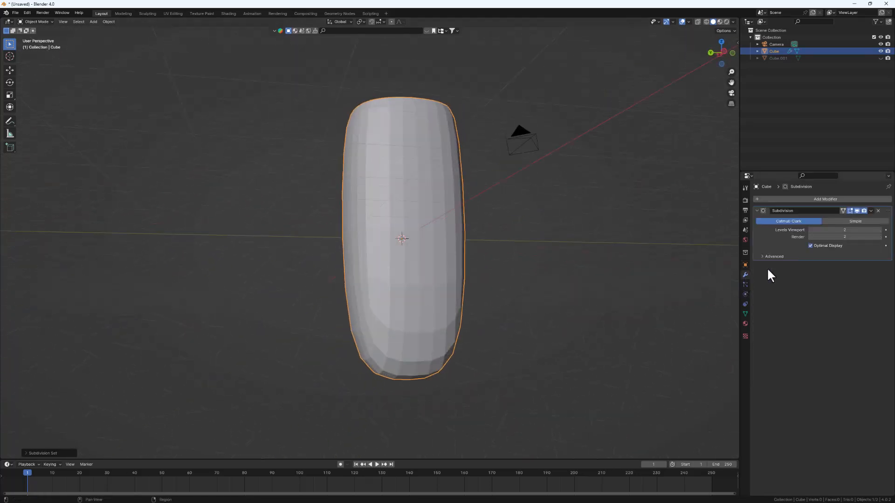
{"action": "left_click", "coordinate": [854, 198]}
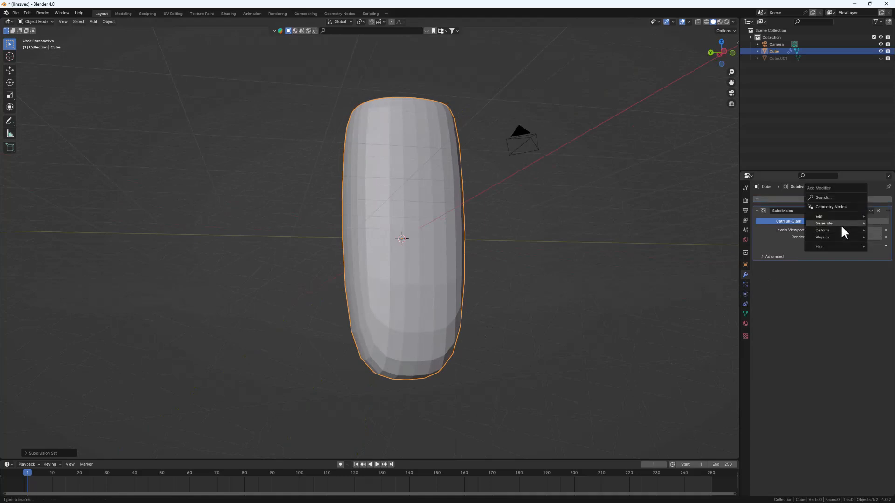
{"action": "mouse_move", "coordinate": [843, 223]}
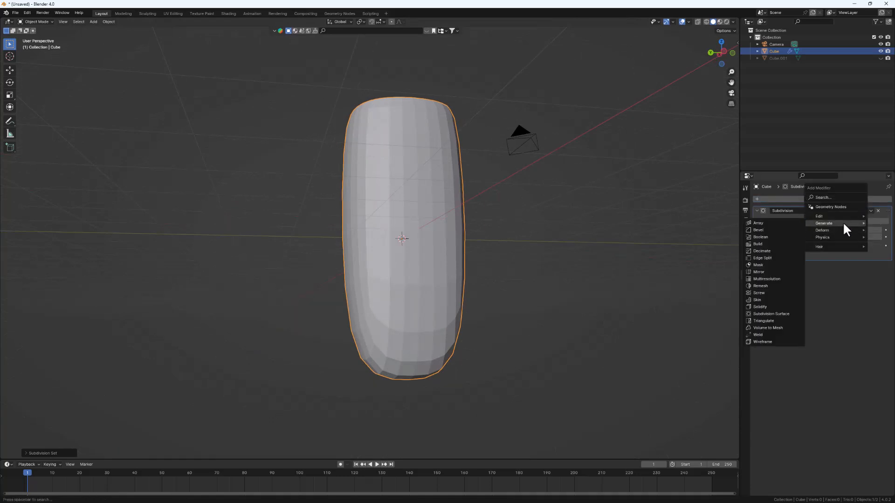
{"action": "left_click", "coordinate": [769, 230]}
{"action": "left_click_drag", "start_coordinate": [888, 276], "coordinate": [876, 232]}
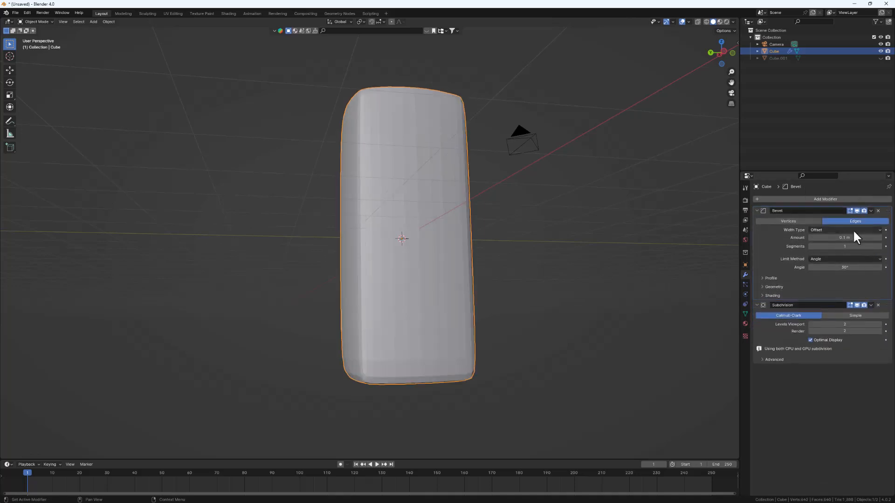
- Apply Shade Smooth to the body
{"action": "scroll", "coordinate": [380, 167], "scroll_direction": "down", "scroll_amount": 2}
{"action": "middle_click_drag", "start_coordinate": [380, 168], "coordinate": [433, 224]}
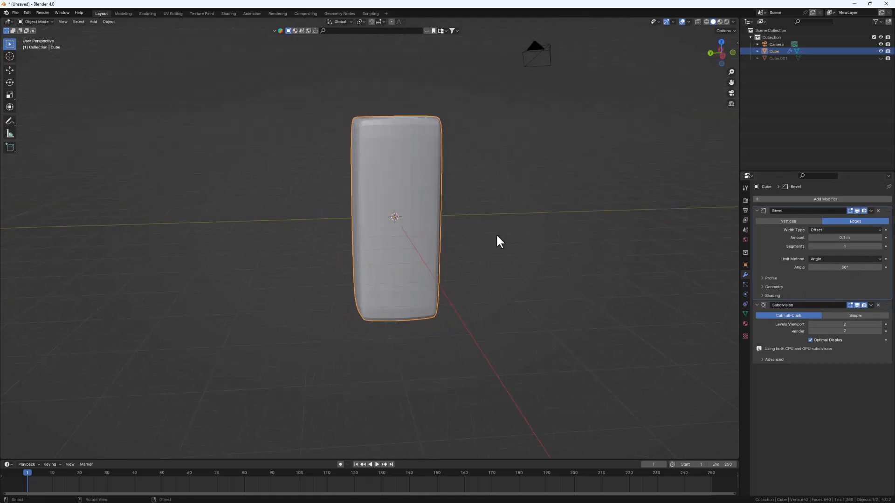
{"action": "right_click", "coordinate": [368, 139]}
{"action": "left_click", "coordinate": [365, 139]}
{"action": "mouse_move", "coordinate": [364, 141]}
{"action": "middle_mouse_down"}
{"action": "mouse_move", "coordinate": [437, 165]}
{"action": "mouse_move", "coordinate": [473, 163]}
{"action": "mouse_move", "coordinate": [639, 224]}
{"action": "middle_mouse_up"}
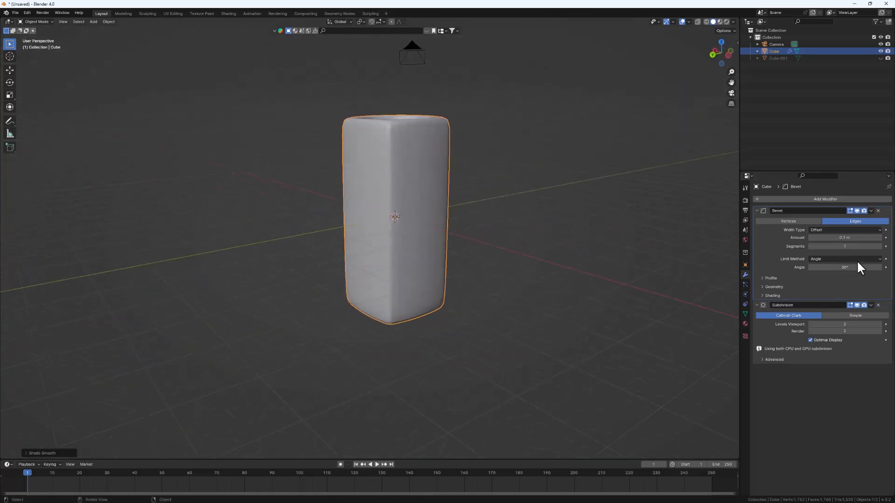
- Set the Bevel modifier to 3 segments with a limit angle of 60°
{"action": "scroll", "coordinate": [474, 234], "scroll_direction": "up", "scroll_amount": 2}
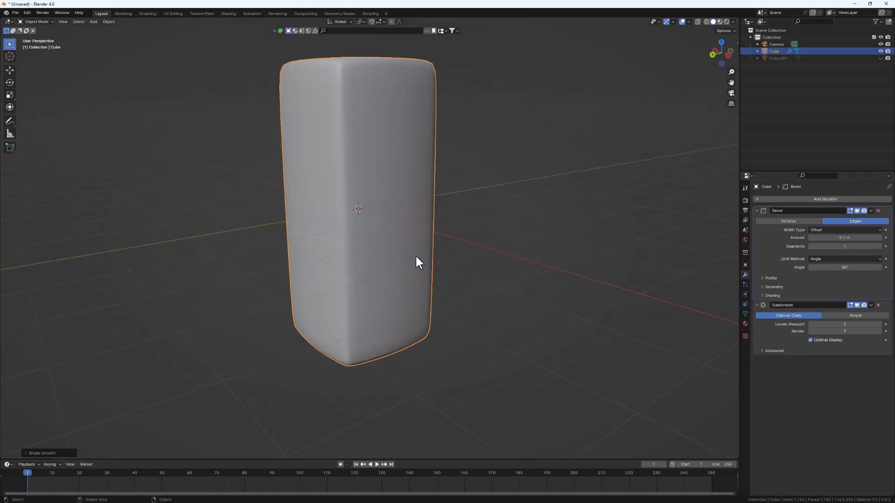
{"action": "left_click", "coordinate": [879, 246]}
{"action": "left_click", "coordinate": [879, 246]}
{"action": "middle_click_drag", "start_coordinate": [430, 203], "coordinate": [329, 192]}
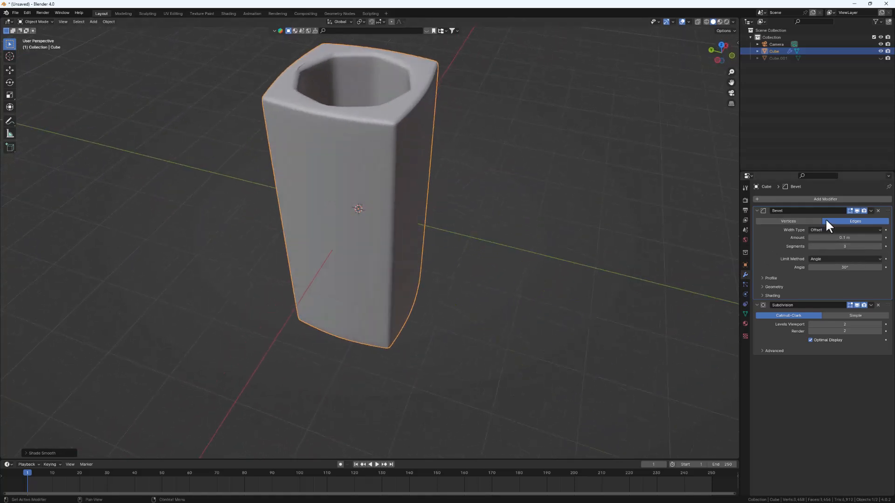
{"action": "left_click", "coordinate": [844, 269]}
{"action": "key", "text": "Return"}
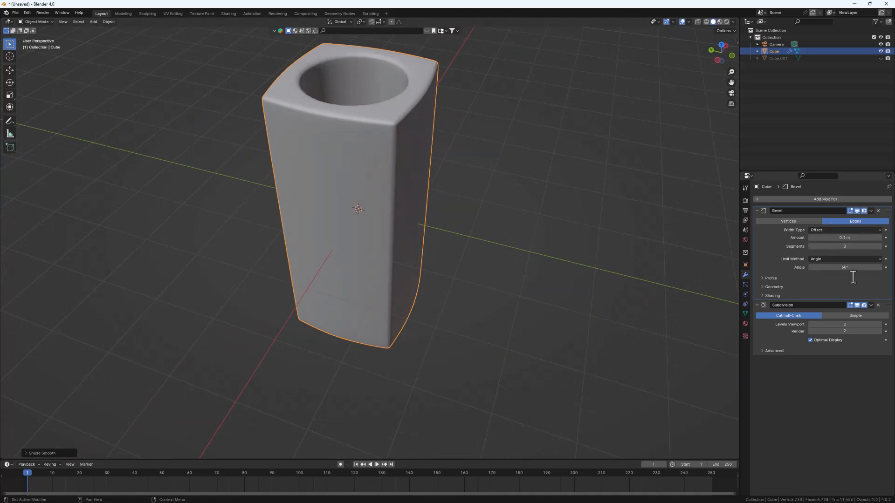
- Reduce the Bevel amount to 0.068 m and check the body's edges and opening from several sides
{"action": "middle_click_drag", "start_coordinate": [329, 180], "coordinate": [358, 155]}
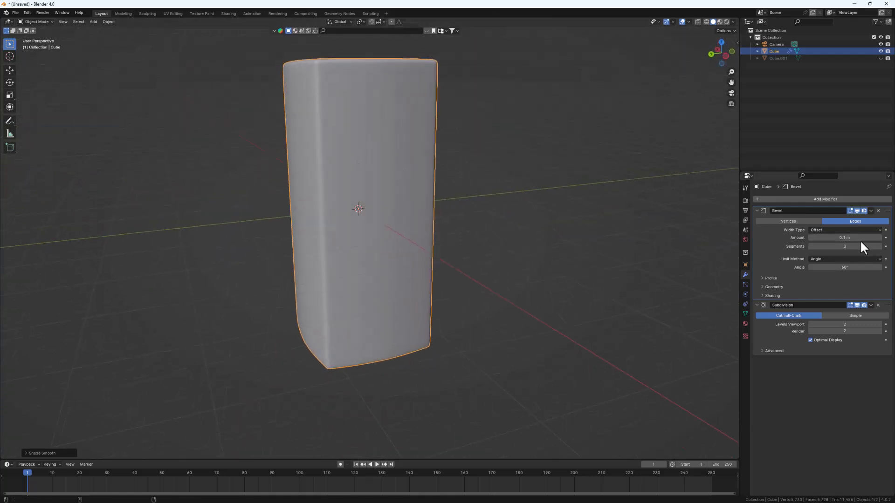
{"action": "left_click_drag", "start_coordinate": [850, 238], "coordinate": [860, 238]}
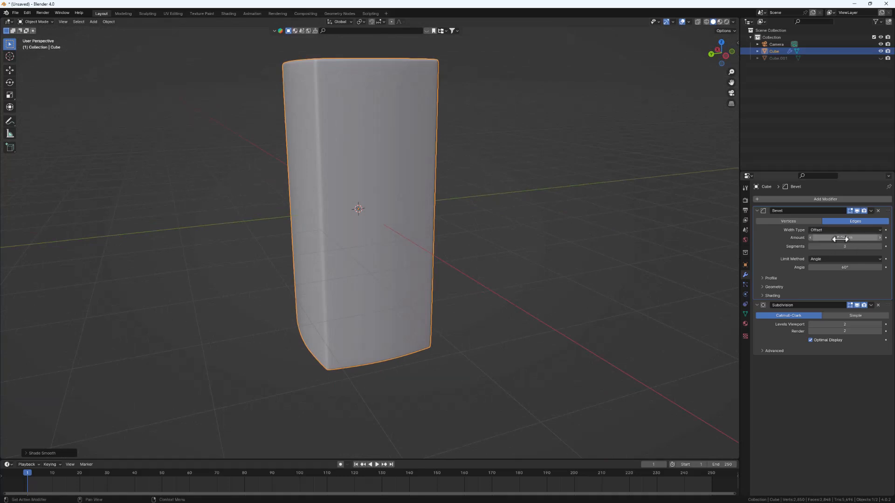
{"action": "middle_click_drag", "start_coordinate": [410, 201], "coordinate": [441, 172]}
{"action": "middle_click_drag", "start_coordinate": [474, 202], "coordinate": [350, 167]}
{"action": "middle_click_drag", "start_coordinate": [324, 137], "coordinate": [394, 200]}
- In Edit Mode with wireframe display, grow the selection from the tapered end to the whole inner recess
{"action": "key", "text": "Tab"}
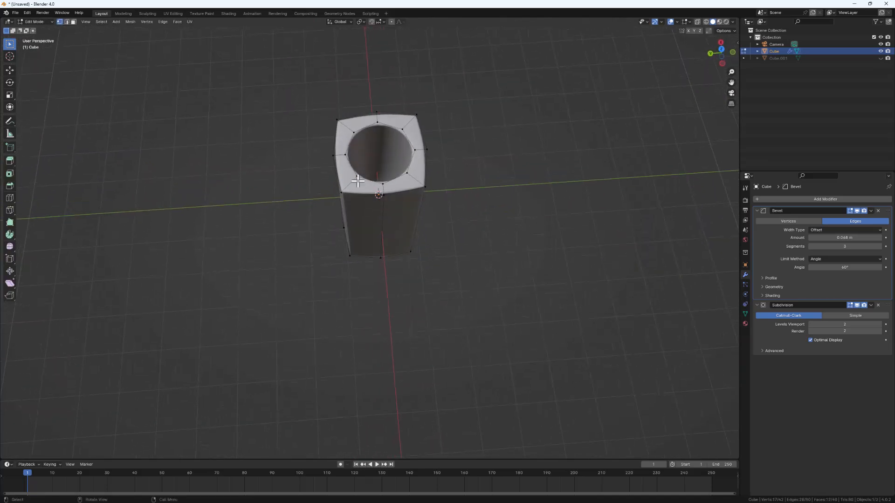
{"action": "left_click", "coordinate": [706, 21]}
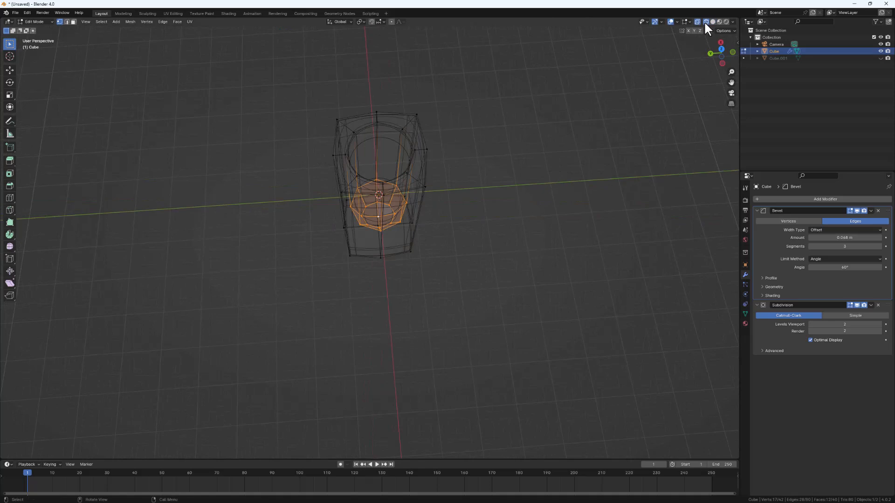
{"action": "mouse_move", "coordinate": [349, 154]}
{"action": "middle_mouse_down"}
{"action": "mouse_move", "coordinate": [351, 108]}
{"action": "mouse_move", "coordinate": [377, 232]}
{"action": "mouse_move", "coordinate": [387, 195]}
{"action": "middle_mouse_up"}
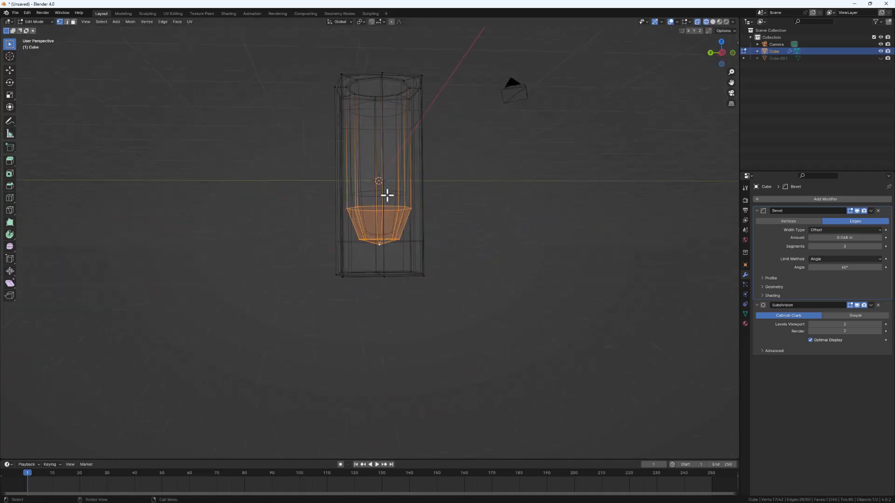
{"action": "left_click", "coordinate": [102, 22]}
{"action": "mouse_move", "coordinate": [151, 123]}
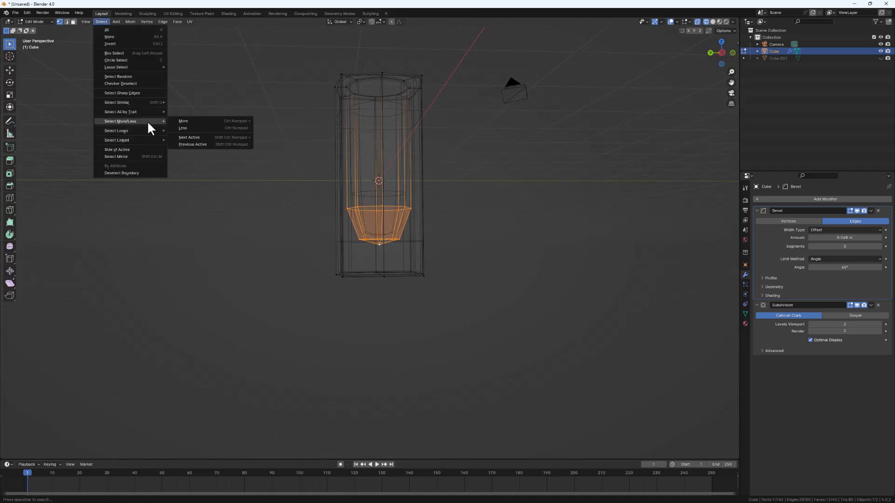
{"action": "left_click", "coordinate": [201, 122]}
{"action": "middle_click_drag", "start_coordinate": [388, 154], "coordinate": [389, 183]}
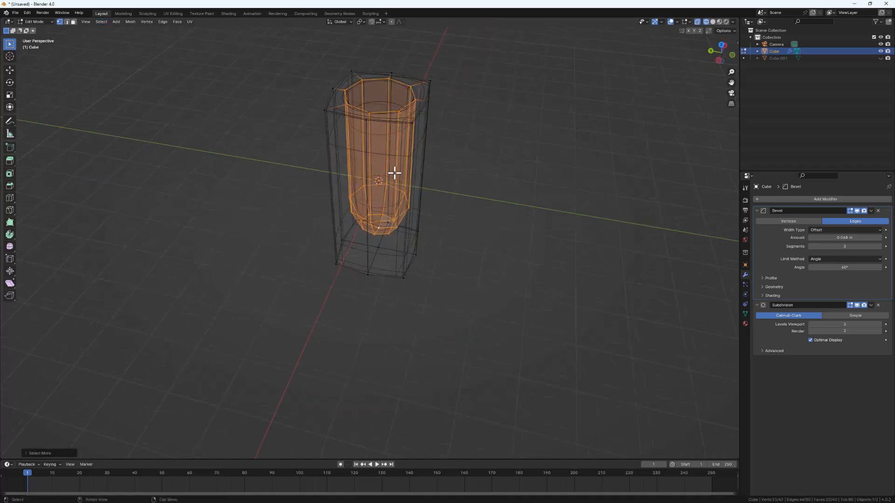
- Select a vertex at the recess's lowest point and grow the selection with Select More to cover the whole inner recess
{"action": "left_click", "coordinate": [476, 152]}
{"action": "middle_click_drag", "start_coordinate": [317, 147], "coordinate": [373, 261]}
{"action": "left_click", "coordinate": [361, 327]}
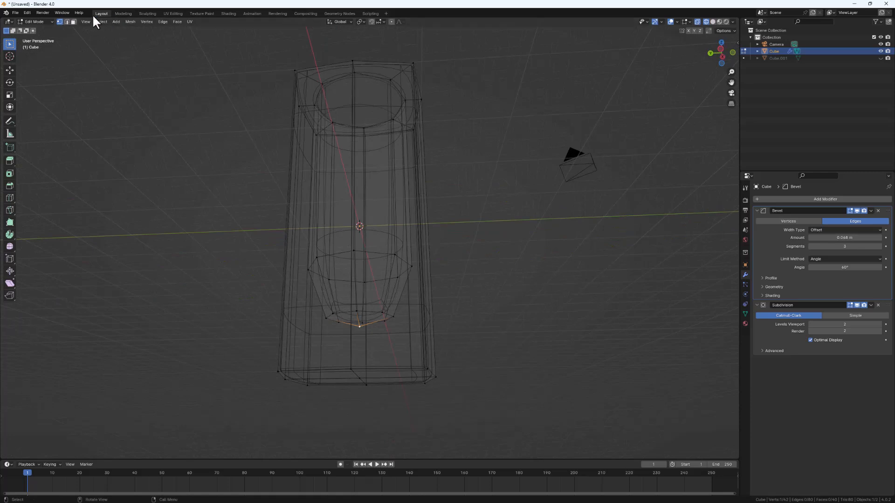
{"action": "left_click", "coordinate": [102, 22]}
{"action": "mouse_move", "coordinate": [132, 114]}
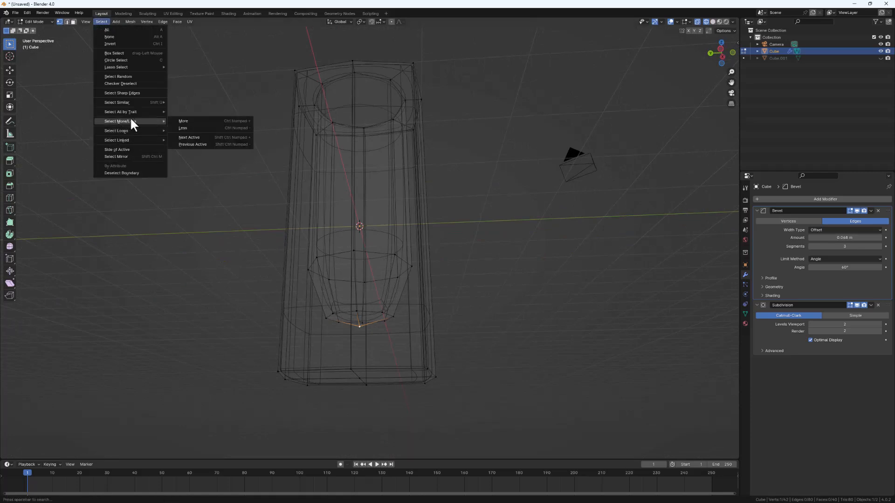
{"action": "left_click", "coordinate": [204, 122]}
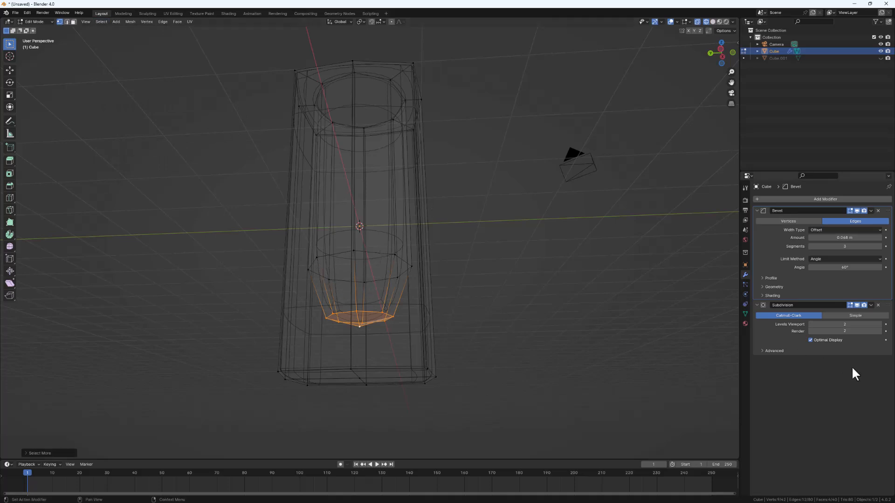
{"action": "key", "text": "ctrl+KP_Add"}
{"action": "key", "text": "ctrl+KP_Add"}
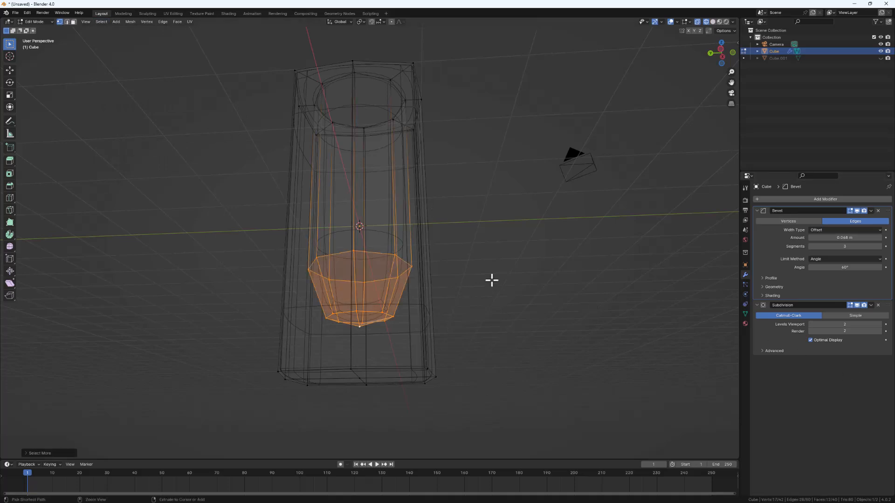
{"action": "middle_click_drag", "start_coordinate": [360, 226], "coordinate": [354, 136]}
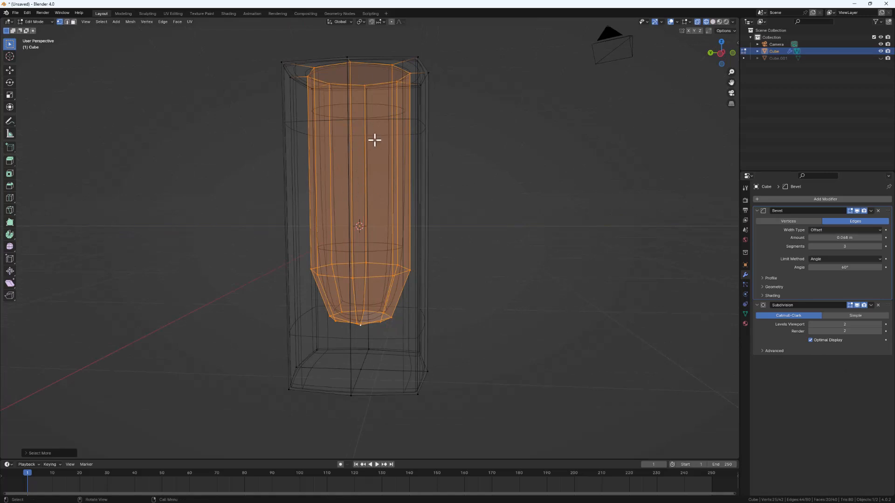
- In face selection mode, duplicate the recess faces in place and separate them into their own object
{"action": "left_click", "coordinate": [73, 21]}
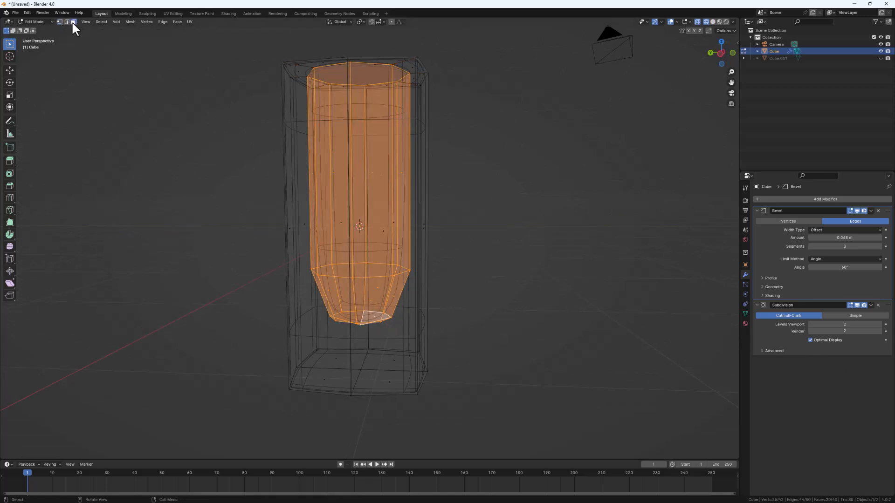
{"action": "middle_click_drag", "start_coordinate": [347, 138], "coordinate": [350, 196]}
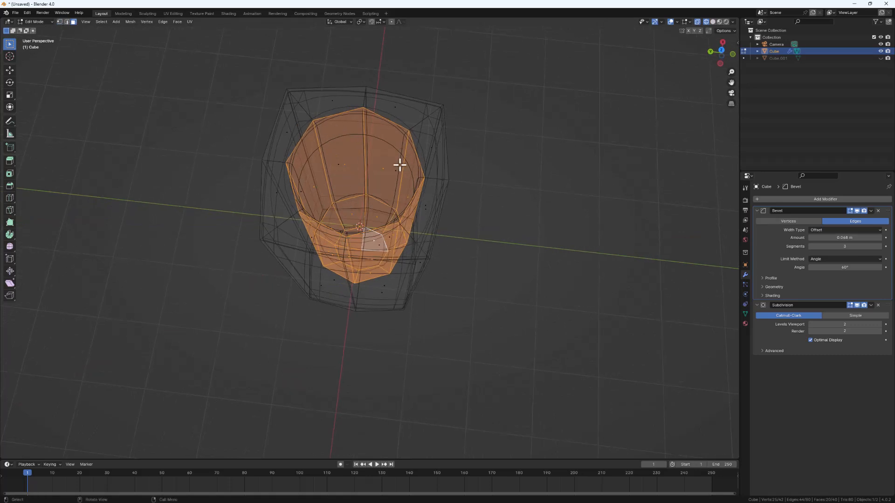
{"action": "key", "text": "g"}
{"action": "right_click", "coordinate": [524, 220]}
{"action": "middle_click_drag", "start_coordinate": [337, 203], "coordinate": [343, 180]}
{"action": "key", "text": "p"}
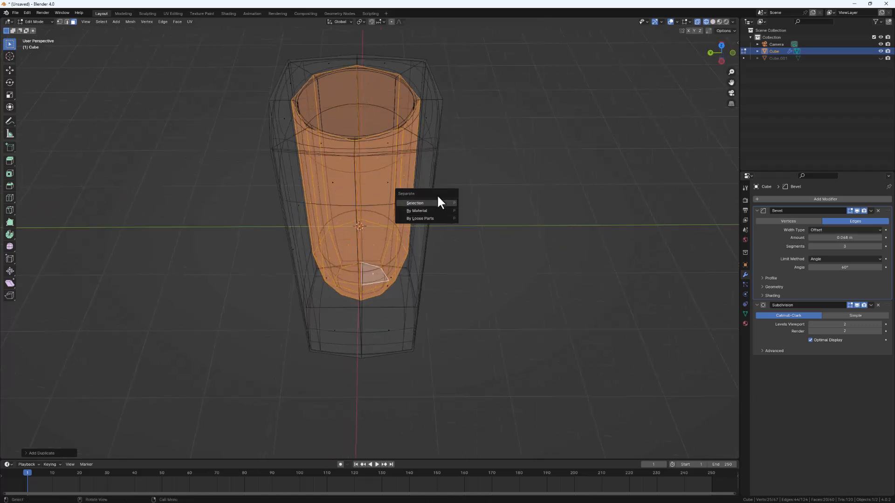
{"action": "left_click", "coordinate": [420, 203]}
{"action": "middle_click_drag", "start_coordinate": [389, 210], "coordinate": [394, 197]}
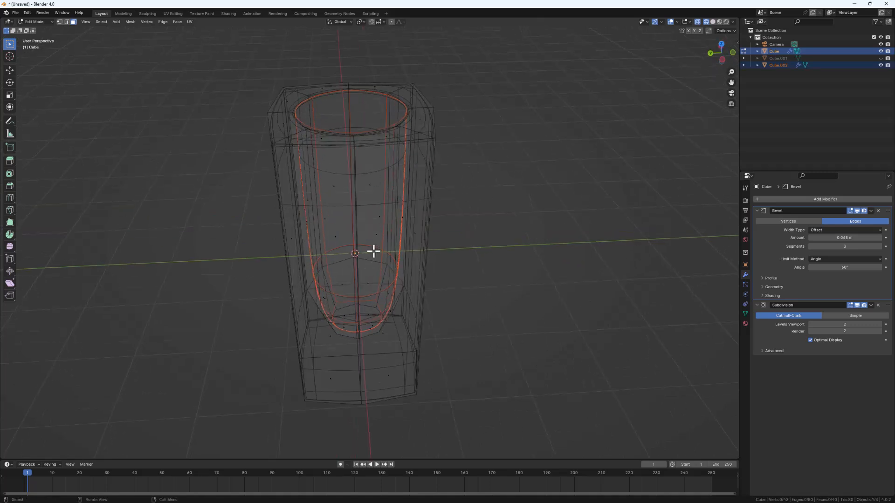
- Return to Object Mode and rename the outer container object as body
{"action": "key", "text": "Tab"}
{"action": "left_click", "coordinate": [514, 188]}
{"action": "key", "text": "Tab"}
{"action": "key", "text": "Tab"}
{"action": "left_click", "coordinate": [783, 66]}
{"action": "left_click", "coordinate": [769, 50]}
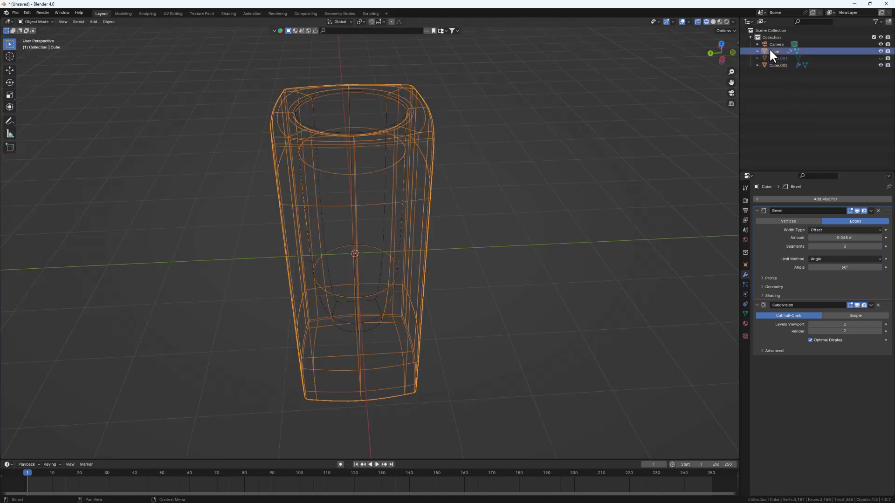
{"action": "double_click", "coordinate": [776, 49]}
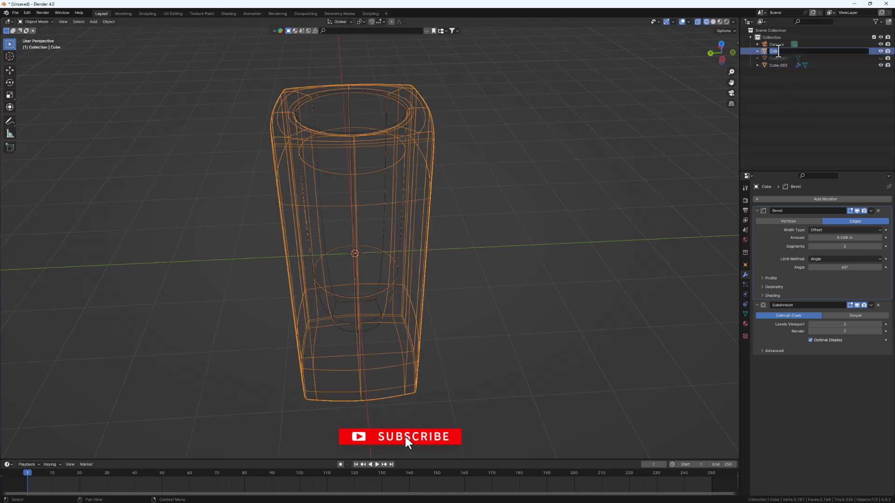
{"action": "type", "text": "body"}
{"action": "key", "text": "Return"}
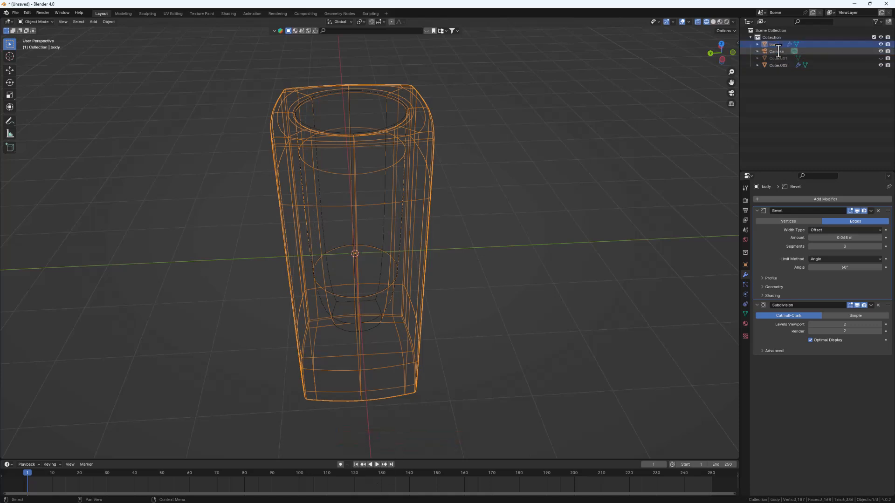
- Rename the separated recess object as inside
{"action": "left_click", "coordinate": [773, 65]}
{"action": "double_click", "coordinate": [774, 65]}
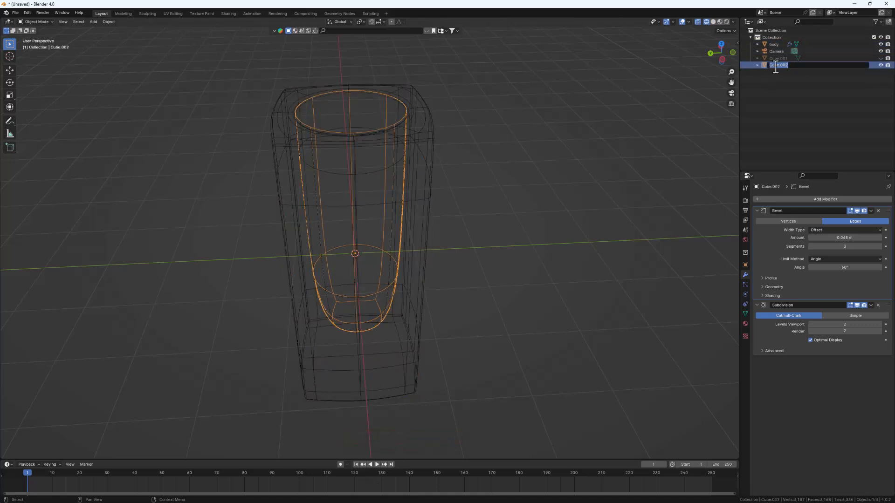
{"action": "type", "text": "inside"}
{"action": "key", "text": "Return"}
- Unhide the upper piece and rename it as top
{"action": "left_click", "coordinate": [881, 58]}
{"action": "scroll", "coordinate": [566, 100], "scroll_direction": "down", "scroll_amount": 4}
{"action": "middle_click_drag", "start_coordinate": [543, 114], "coordinate": [485, 166]}
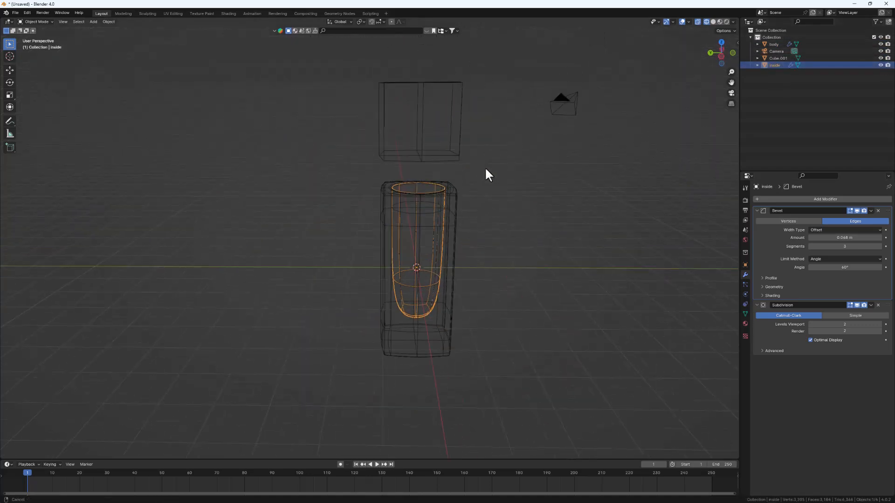
{"action": "left_click", "coordinate": [781, 57]}
{"action": "double_click", "coordinate": [782, 58]}
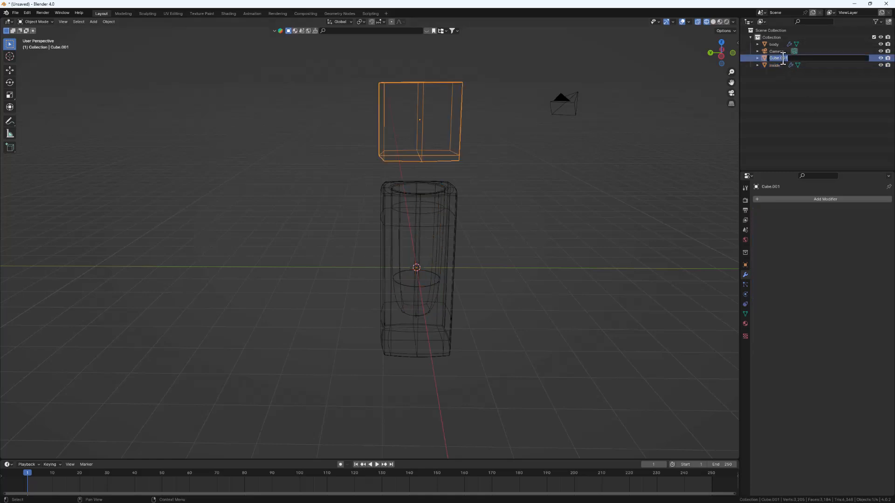
{"action": "type", "text": "top"}
{"action": "key", "text": "Return"}
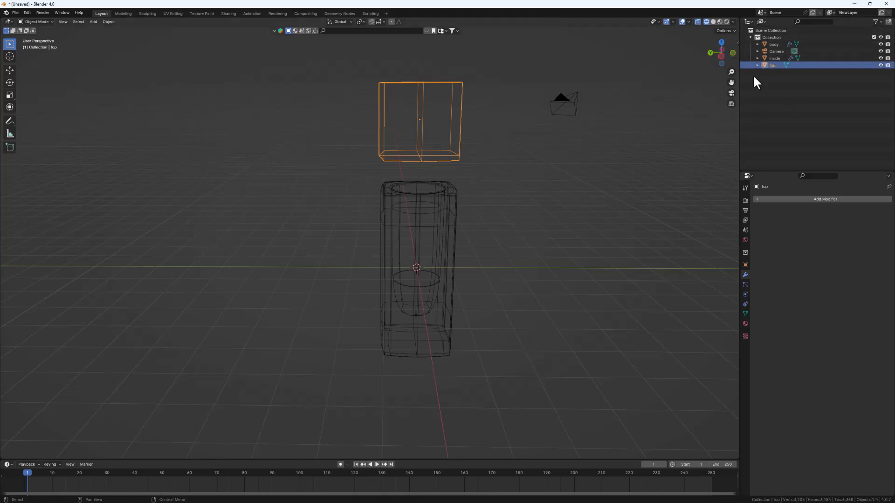
- In solid shading, copy the body's modifiers to the top piece
{"action": "left_click", "coordinate": [713, 22]}
{"action": "scroll", "coordinate": [446, 219], "scroll_direction": "down", "scroll_amount": 2}
{"action": "scroll", "coordinate": [422, 168], "scroll_direction": "up", "scroll_amount": 2}
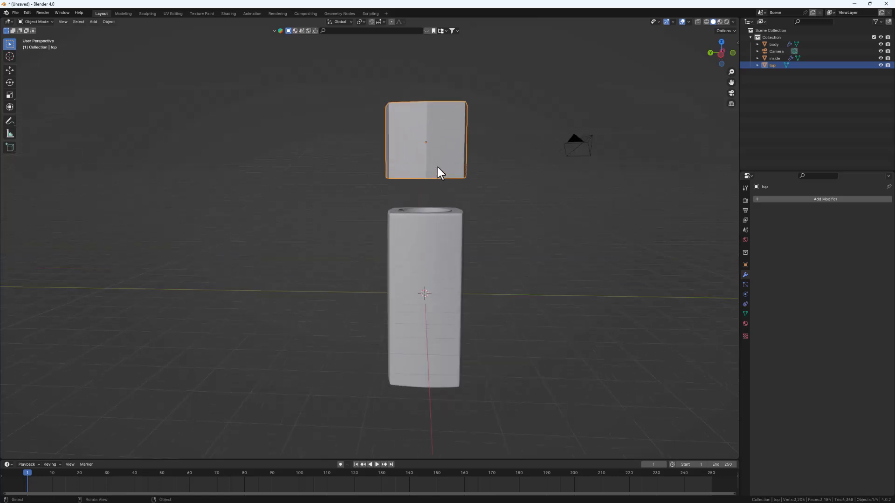
{"action": "middle_click_drag", "start_coordinate": [493, 196], "coordinate": [437, 271]}
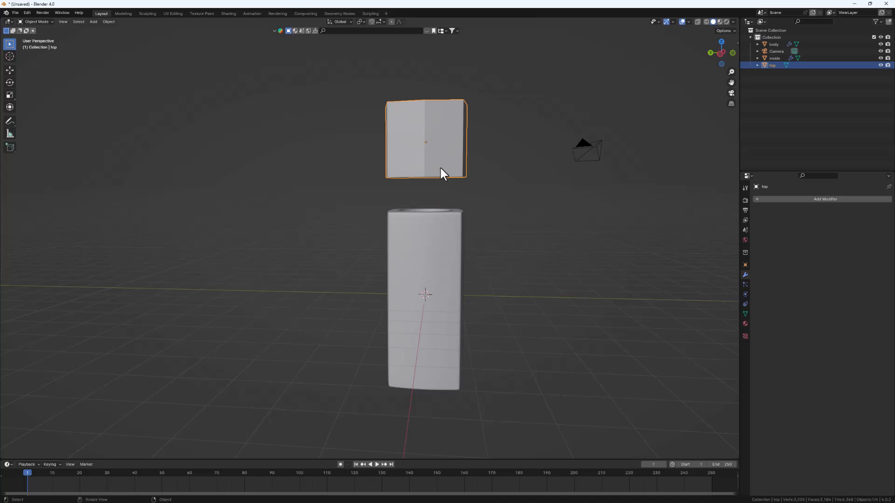
{"action": "left_click", "coordinate": [446, 261], "text": "shift"}
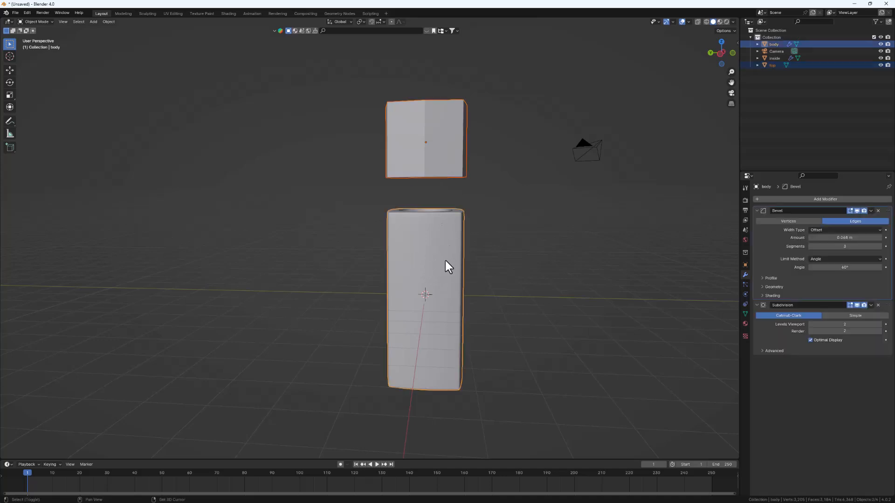
{"action": "key", "text": "ctrl+l"}
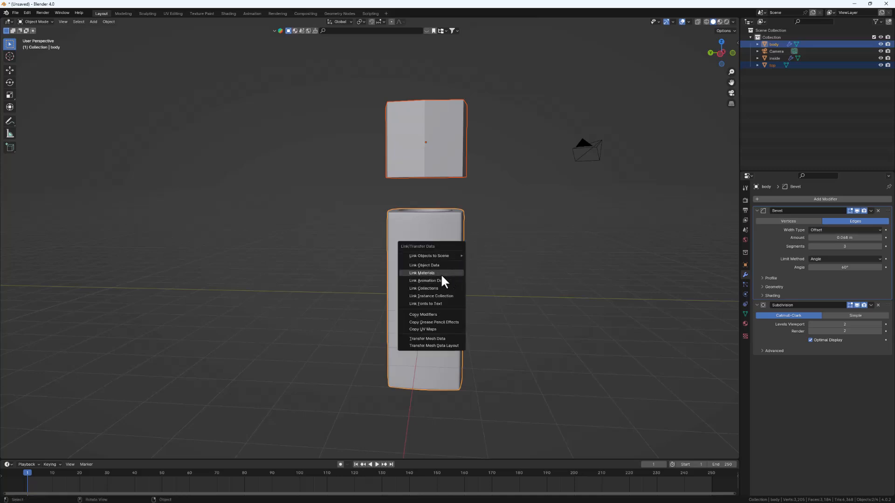
{"action": "left_click", "coordinate": [437, 317]}
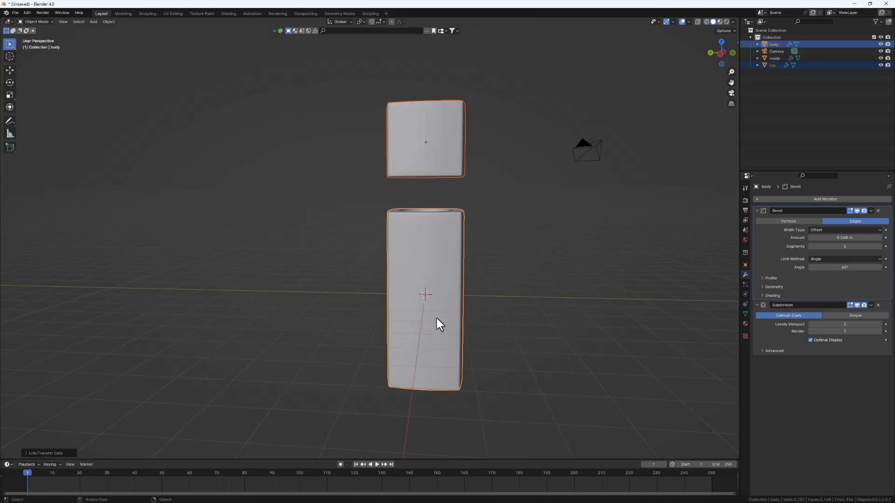
- Apply Shade Smooth to both the top piece and the body
{"action": "mouse_move", "coordinate": [440, 258]}
{"action": "middle_mouse_down"}
{"action": "mouse_move", "coordinate": [438, 273]}
{"action": "mouse_move", "coordinate": [427, 255]}
{"action": "middle_mouse_up"}
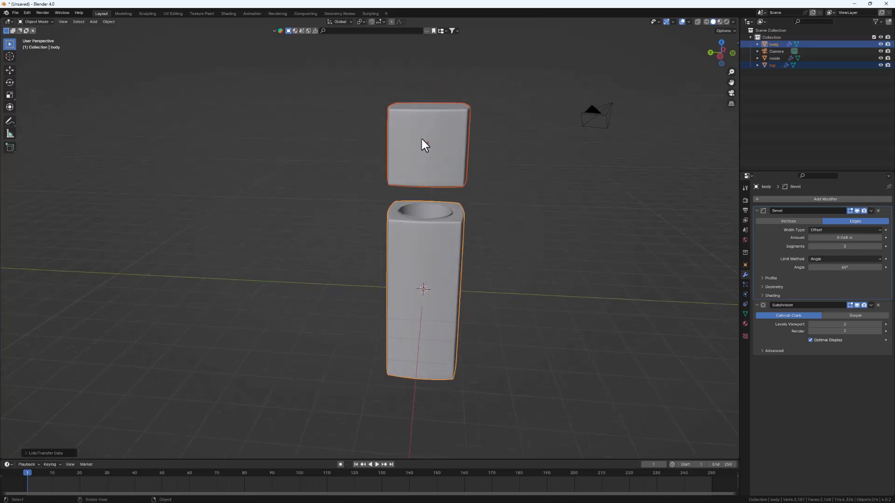
{"action": "scroll", "coordinate": [425, 144], "scroll_direction": "up", "scroll_amount": 4}
{"action": "right_click", "coordinate": [435, 130]}
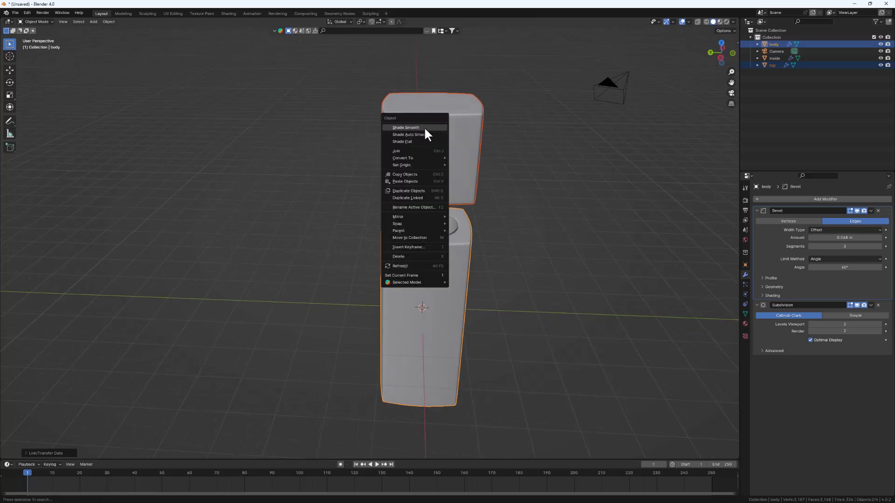
{"action": "left_click", "coordinate": [421, 127]}
- In the left orthographic view, move the top piece down along Z toward the body, leaving a small gap
{"action": "middle_click_drag", "start_coordinate": [423, 136], "coordinate": [429, 326]}
{"action": "left_click", "coordinate": [422, 165]}
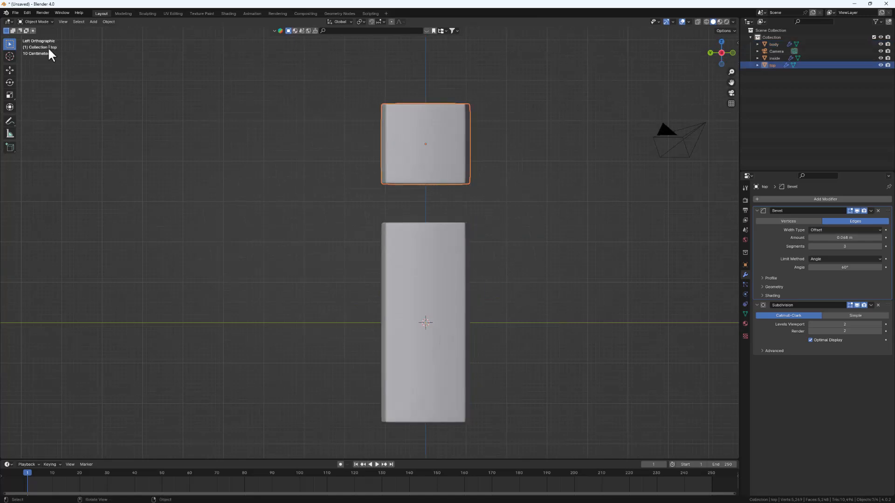
{"action": "scroll", "coordinate": [470, 262], "scroll_direction": "up", "scroll_amount": 1}
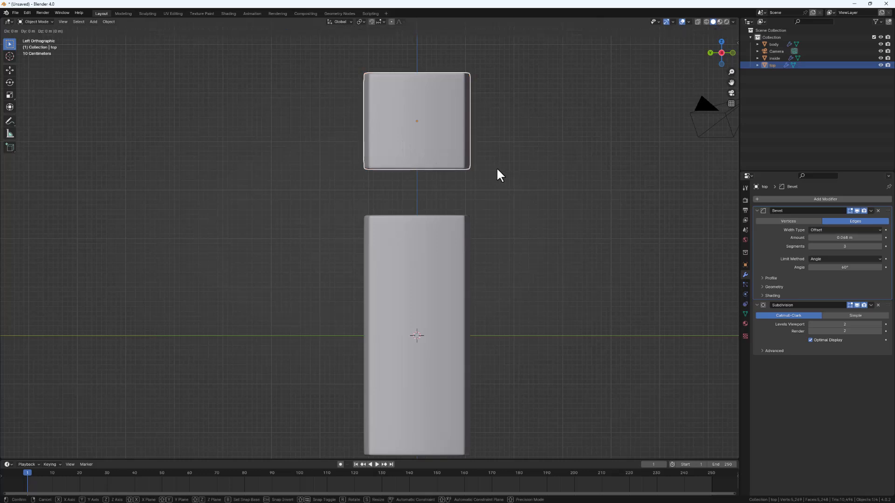
{"action": "key", "text": "g"}
{"action": "key", "text": "z"}
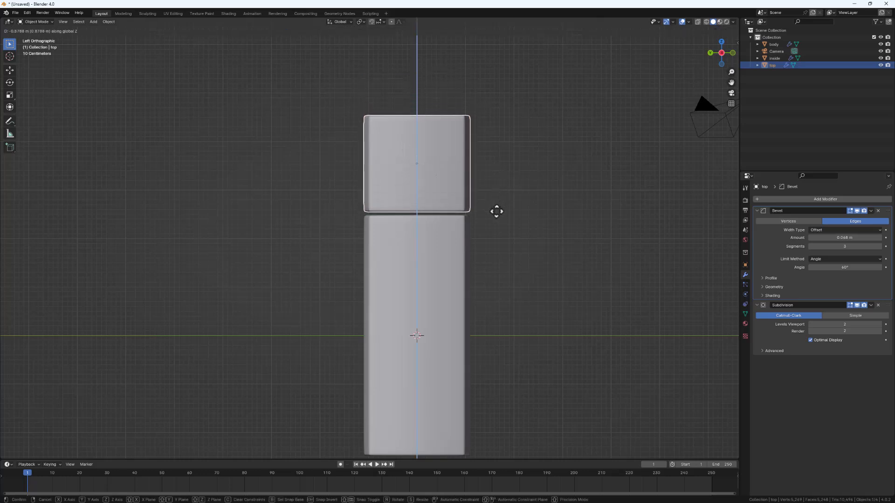
{"action": "left_click", "coordinate": [497, 198]}
- Scale the top piece taller along Z until its lower edge nearly meets the body
{"action": "key", "text": "s"}
{"action": "key", "text": "z"}
{"action": "left_click", "coordinate": [501, 309]}
{"action": "key", "text": "s"}
{"action": "key", "text": "z"}
{"action": "left_click", "coordinate": [499, 310]}
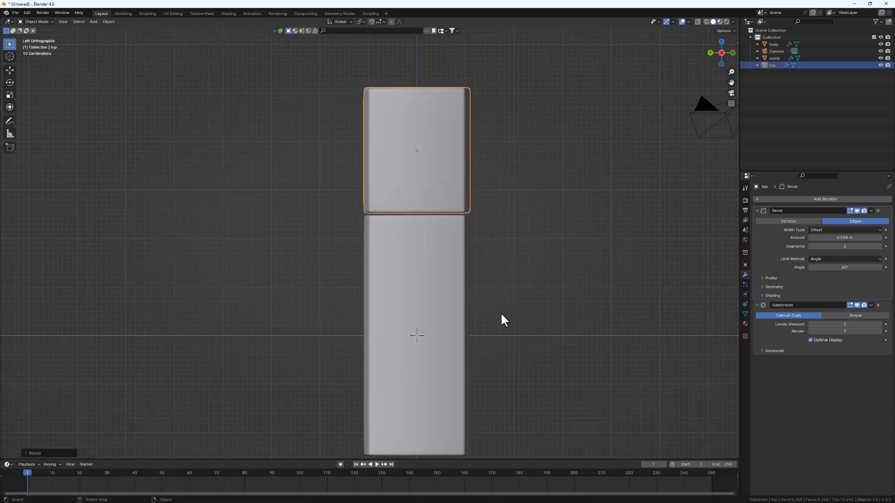
- Scale the top piece and the body together along Z to about 0.81
{"action": "middle_click_drag", "start_coordinate": [511, 286], "coordinate": [446, 308]}
{"action": "left_click", "coordinate": [453, 290], "text": "shift"}
{"action": "middle_click_drag", "start_coordinate": [458, 360], "coordinate": [479, 328], "text": "alt"}
{"action": "key", "text": "s"}
{"action": "key", "text": "z"}
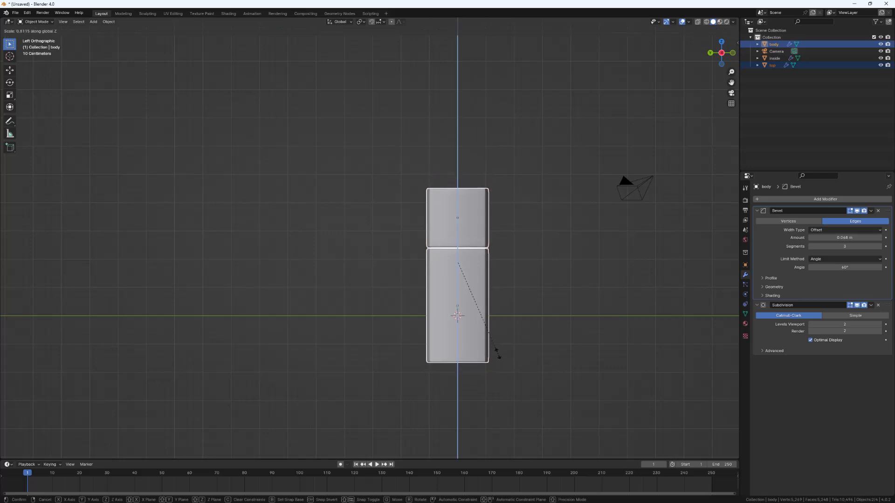
{"action": "left_click", "coordinate": [500, 355]}
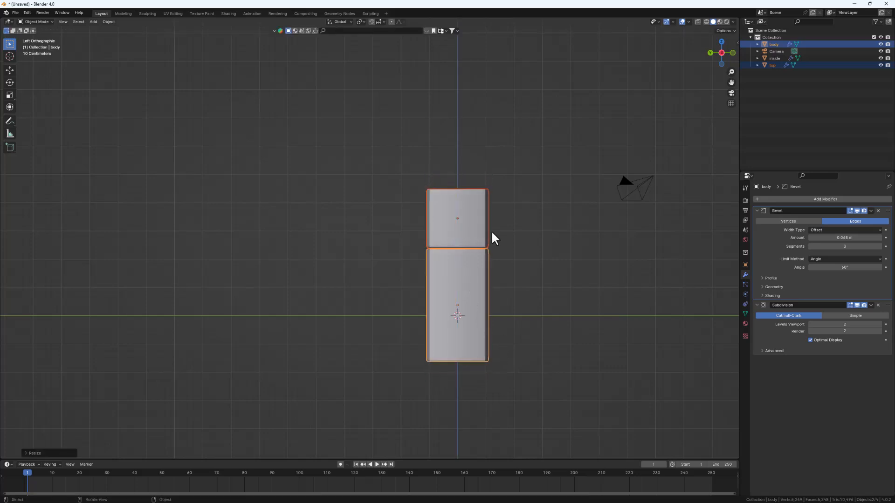
- Try to move the top piece along Z, and undo the joint height scaling of the top and body
{"action": "left_click", "coordinate": [470, 222]}
{"action": "key", "text": "g"}
{"action": "key", "text": "z"}
{"action": "key", "text": "Escape"}
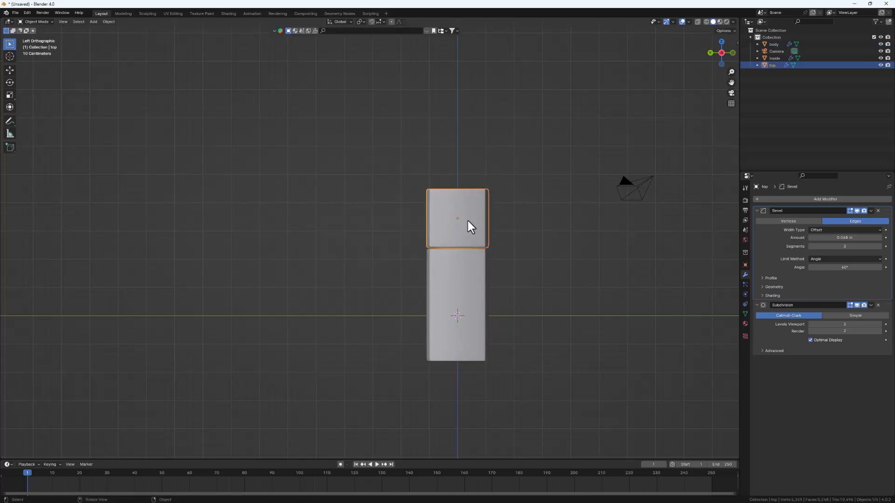
{"action": "left_click", "coordinate": [499, 240]}
{"action": "key", "text": "ctrl+z"}
{"action": "key", "text": "ctrl+z"}
{"action": "key", "text": "ctrl+z"}
- Select the body, inside and top objects and scale them together along Z to about 0.92
{"action": "left_click_drag", "start_coordinate": [521, 187], "coordinate": [345, 432]}
{"action": "key", "text": "s"}
{"action": "key", "text": "z"}
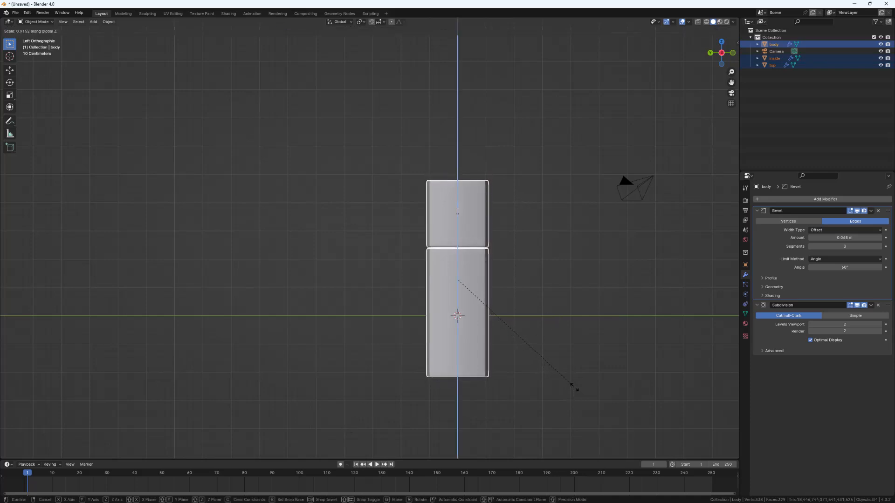
{"action": "left_click", "coordinate": [577, 386]}
- Raise the top piece slightly along Z to widen the gap above the body
{"action": "left_click", "coordinate": [520, 218]}
{"action": "left_click", "coordinate": [460, 214]}
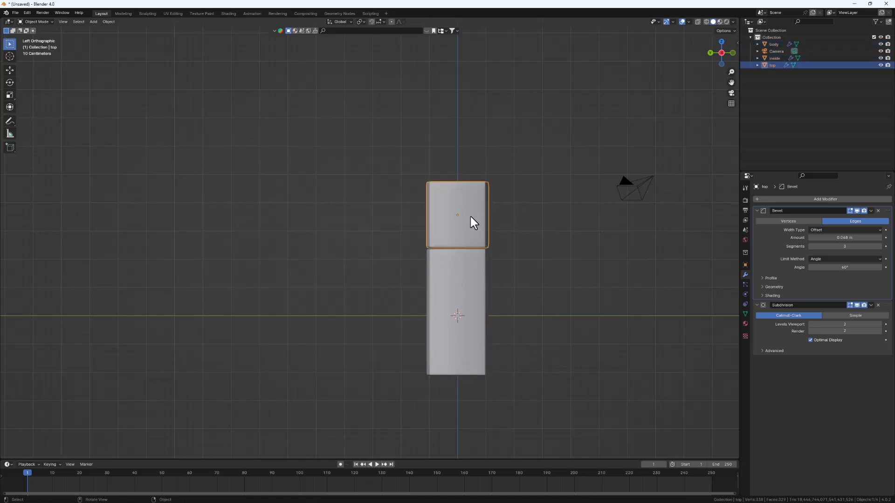
{"action": "scroll", "coordinate": [487, 220], "scroll_direction": "up", "scroll_amount": 2}
{"action": "key", "text": "g"}
{"action": "key", "text": "z"}
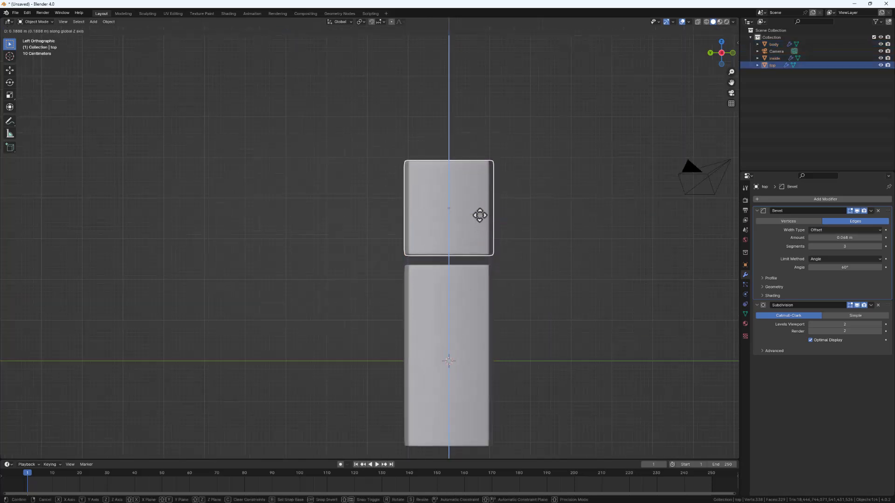
{"action": "left_click", "coordinate": [479, 212]}
- Scale the top piece along Z to about 1.19
{"action": "key", "text": "s"}
{"action": "key", "text": "Escape"}
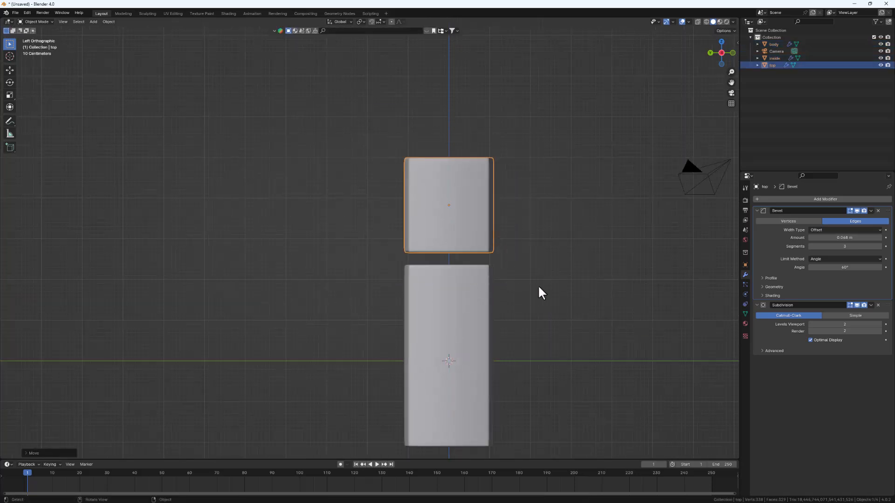
{"action": "key", "text": "s"}
{"action": "key", "text": "z"}
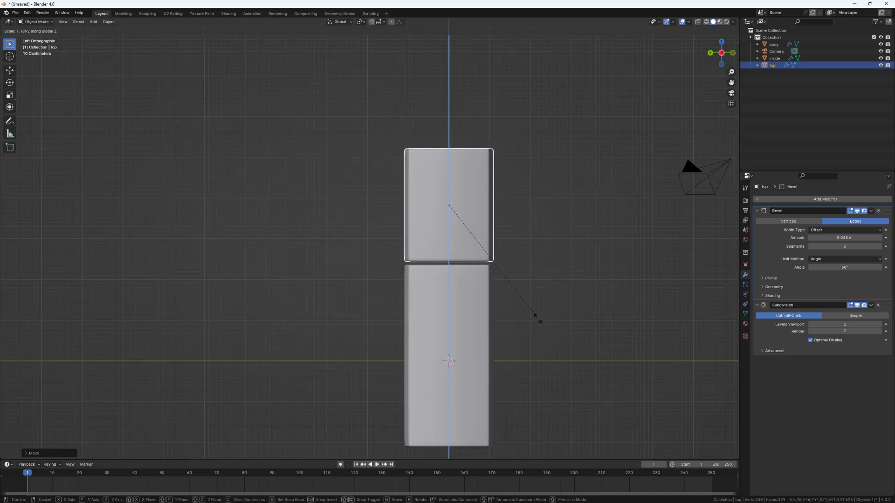
{"action": "left_click", "coordinate": [538, 319]}
- Select the top, body and inside objects together and apply their scale
{"action": "middle_click_drag", "start_coordinate": [541, 325], "coordinate": [478, 288]}
{"action": "left_click", "coordinate": [493, 306]}
{"action": "left_click", "coordinate": [453, 217]}
{"action": "left_click", "coordinate": [457, 293], "text": "shift"}
{"action": "left_click_drag", "start_coordinate": [492, 189], "coordinate": [404, 336], "text": "shift"}
{"action": "key", "text": "ctrl+a"}
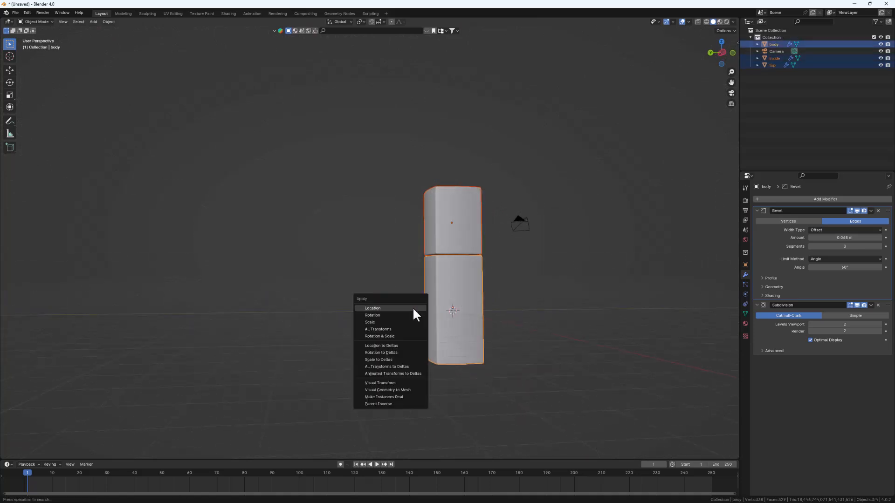
{"action": "left_click", "coordinate": [378, 320]}
- Apply the scale on the top piece alone and on the body alone
{"action": "left_click", "coordinate": [458, 237]}
{"action": "key", "text": "ctrl+a"}
{"action": "left_click", "coordinate": [412, 237]}
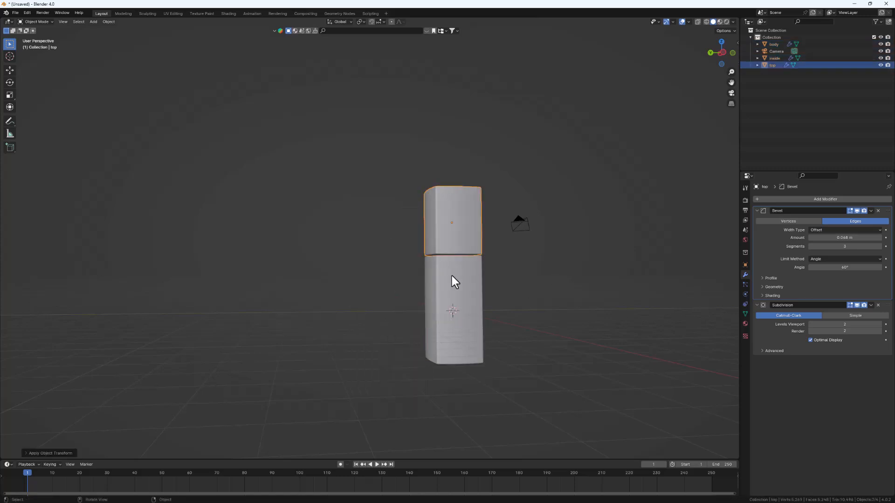
{"action": "middle_click_drag", "start_coordinate": [451, 276], "coordinate": [440, 282]}
{"action": "left_click", "coordinate": [440, 281]}
{"action": "key", "text": "ctrl+a"}
{"action": "left_click", "coordinate": [417, 282]}
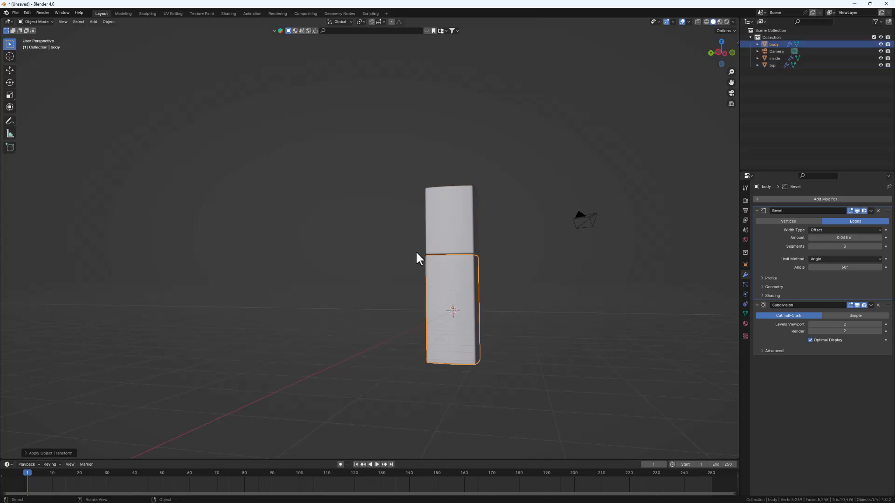
- Split the 3D viewport horizontally and join the two areas back into one
{"action": "middle_click_drag", "start_coordinate": [571, 318], "coordinate": [386, 237]}
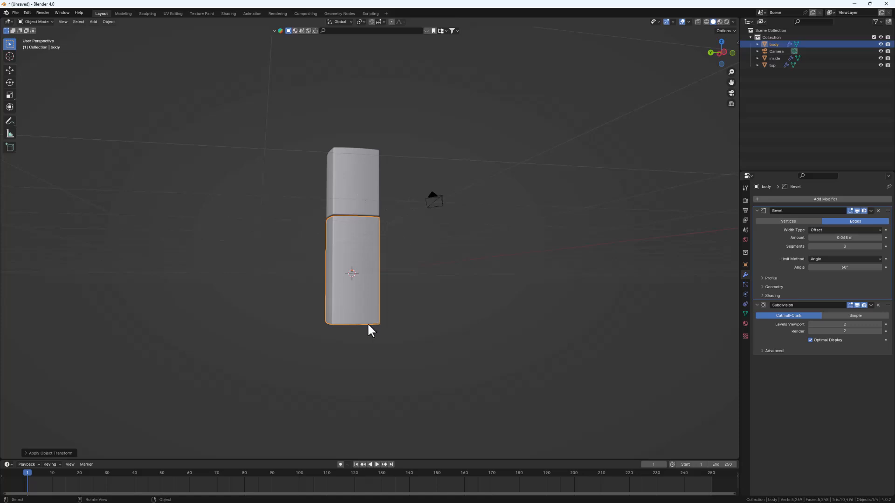
{"action": "middle_click_drag", "start_coordinate": [388, 345], "coordinate": [397, 336]}
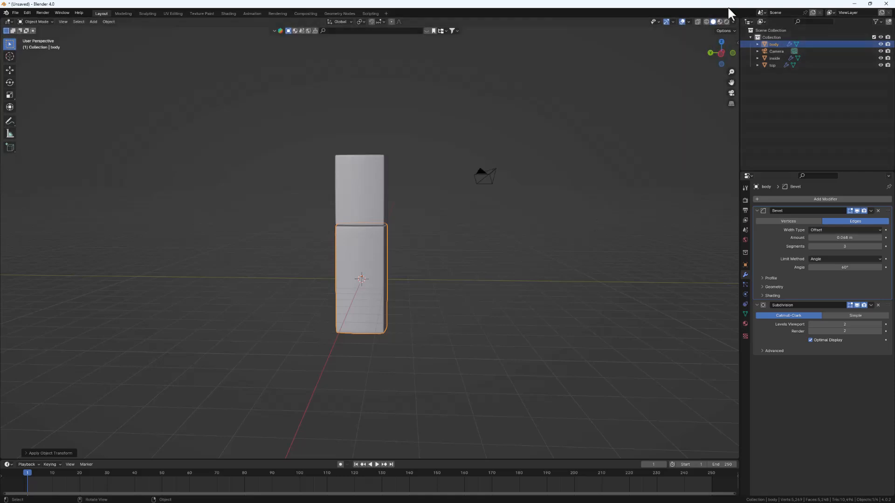
{"action": "left_click_drag", "start_coordinate": [739, 15], "coordinate": [611, 96]}
{"action": "right_click", "coordinate": [499, 96]}
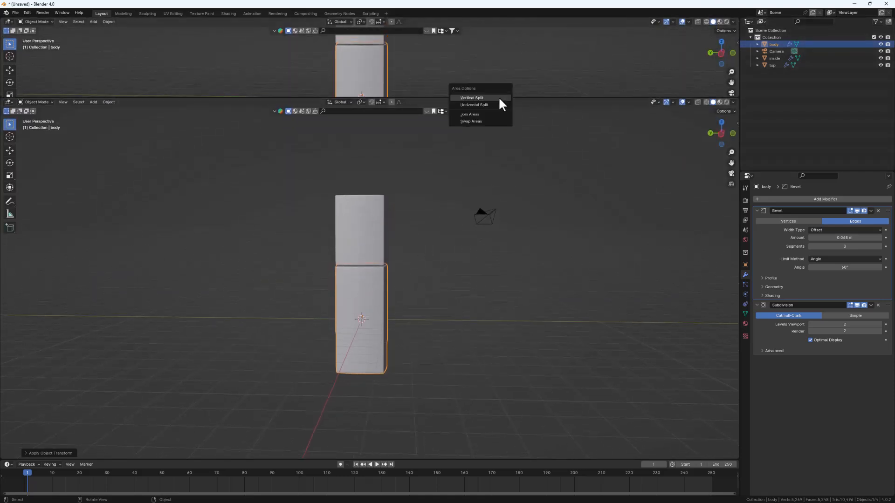
{"action": "left_click", "coordinate": [481, 114]}
{"action": "left_click", "coordinate": [497, 52]}
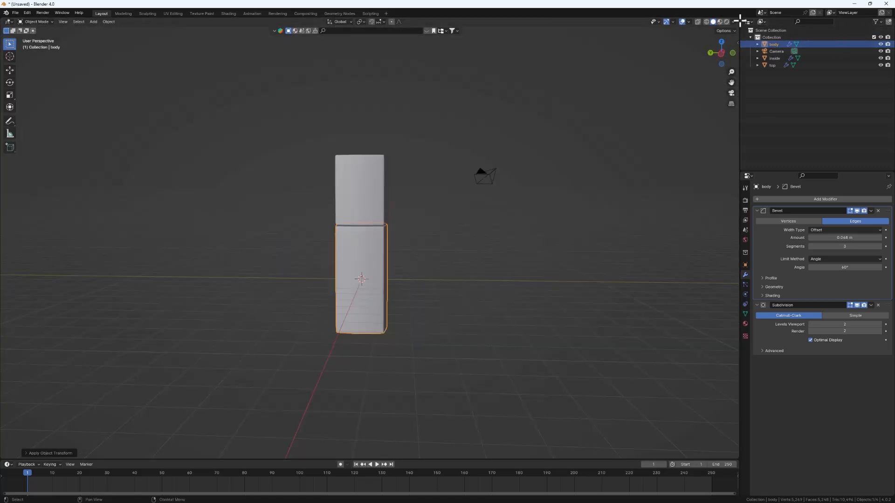
- Split the 3D viewport vertically into two side-by-side areas and enlarge the timeline area below to about half the window height
{"action": "mouse_move", "coordinate": [739, 20]}
{"action": "left_mouse_down"}
{"action": "mouse_move", "coordinate": [711, 15]}
{"action": "mouse_move", "coordinate": [734, 10]}
{"action": "left_mouse_up"}
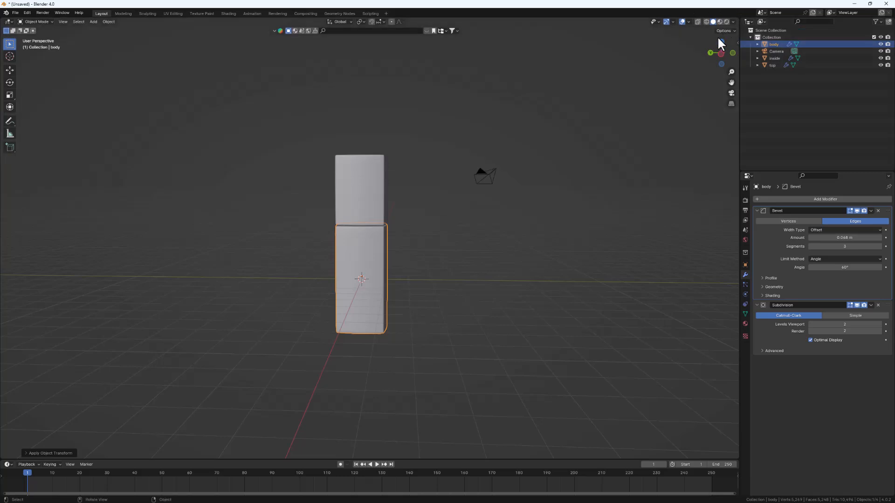
{"action": "right_click", "coordinate": [738, 19]}
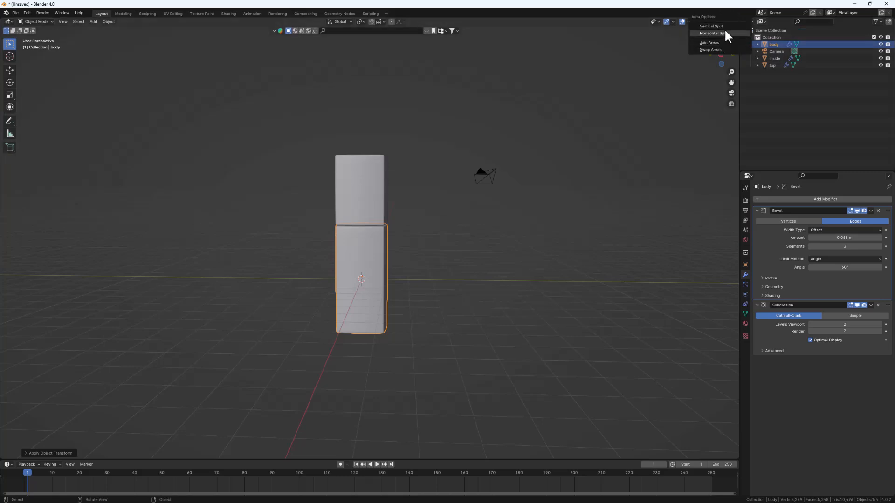
{"action": "left_click", "coordinate": [723, 31]}
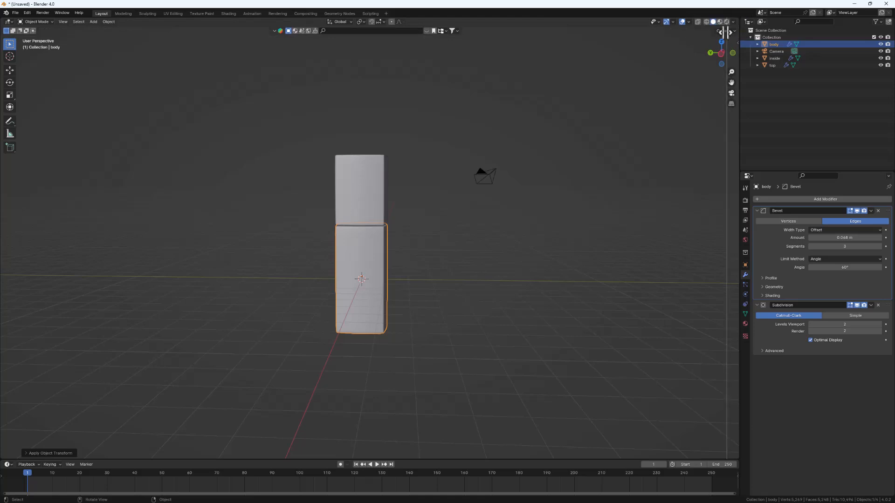
{"action": "left_click", "coordinate": [518, 54]}
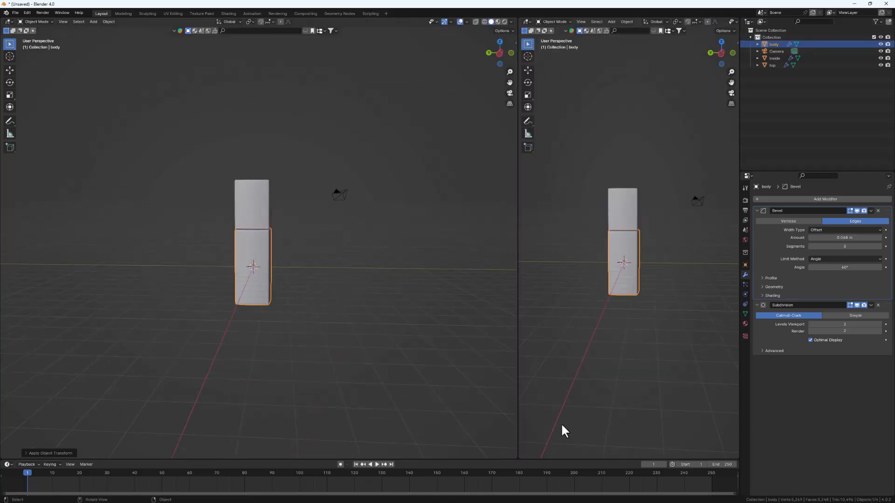
{"action": "left_click_drag", "start_coordinate": [533, 459], "coordinate": [518, 256]}
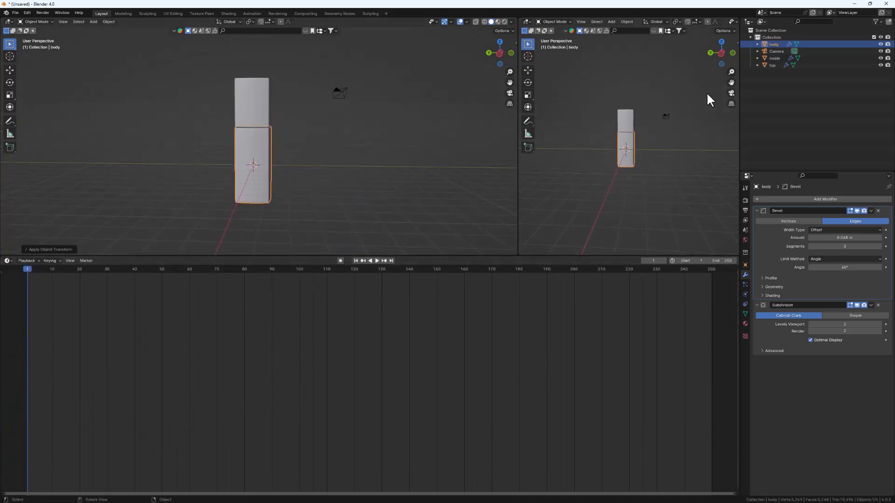
- Switch the second viewport to the camera view, and widen it with its toolbar hidden
{"action": "left_click", "coordinate": [731, 93]}
{"action": "scroll", "coordinate": [642, 139], "scroll_direction": "up", "scroll_amount": 5}
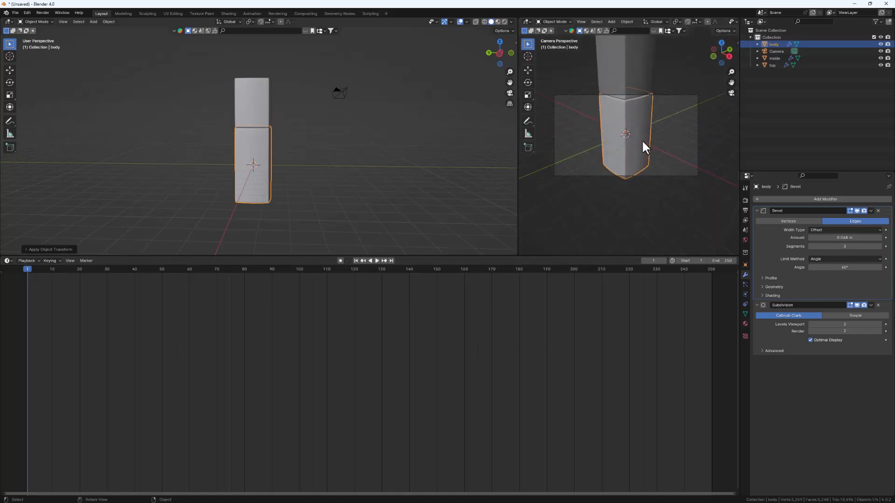
{"action": "left_click_drag", "start_coordinate": [517, 234], "coordinate": [424, 229]}
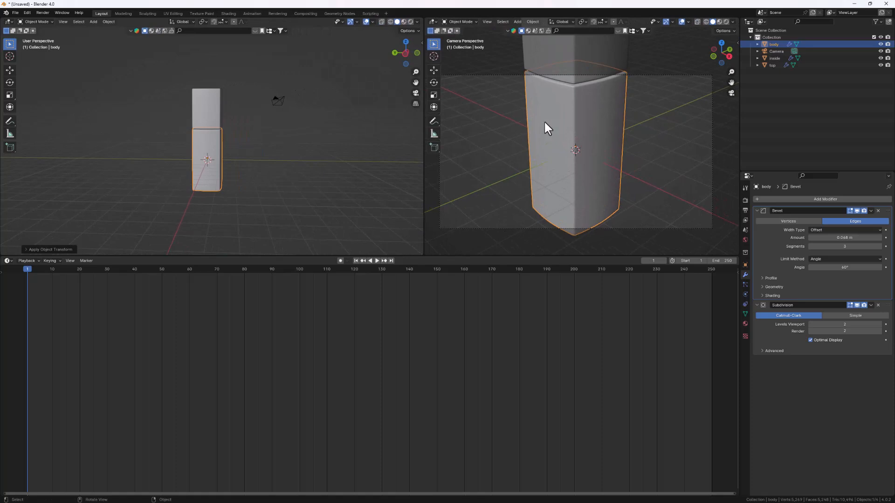
{"action": "key", "text": "t"}
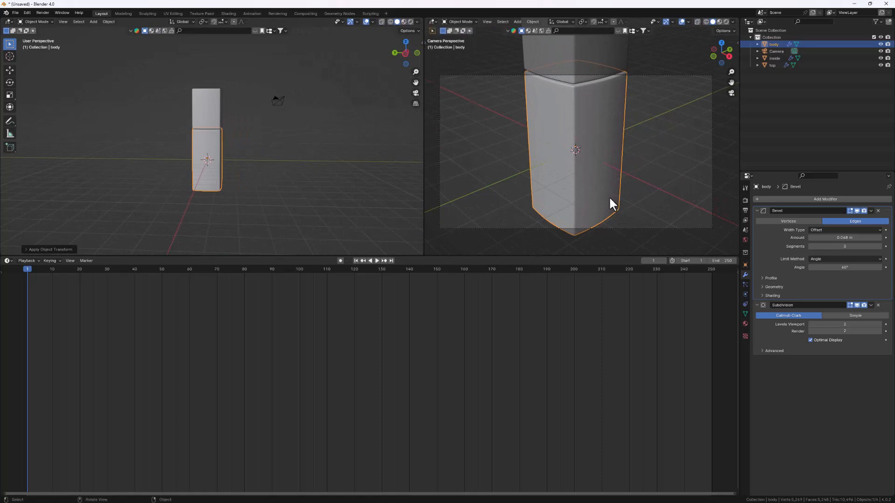
{"action": "scroll", "coordinate": [588, 170], "scroll_direction": "down", "scroll_amount": 1}
{"action": "scroll", "coordinate": [579, 184], "scroll_direction": "down", "scroll_amount": 1}
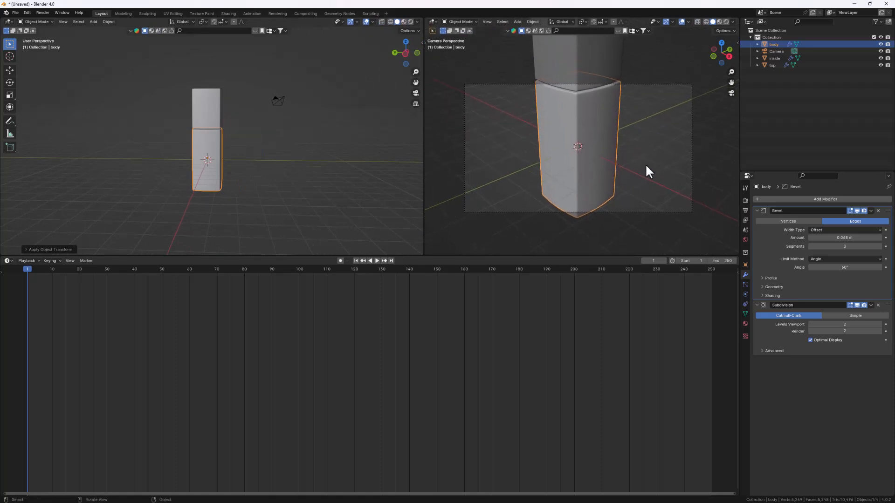
{"action": "middle_click_drag", "start_coordinate": [638, 172], "coordinate": [642, 148], "text": "shift"}
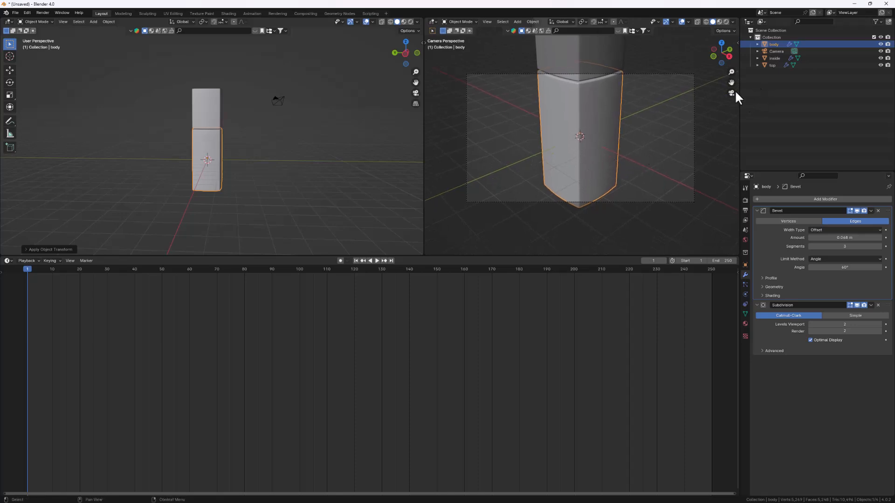
- Lock the camera to the view in the camera viewport and reframe the container from a lower angle
{"action": "key", "text": "n"}
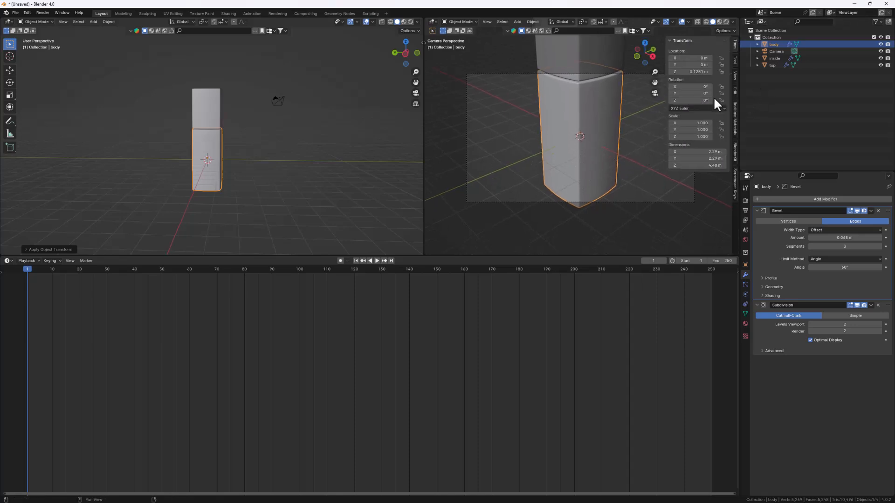
{"action": "left_click", "coordinate": [735, 75]}
{"action": "left_click", "coordinate": [696, 128]}
{"action": "key", "text": "n"}
{"action": "middle_click_drag", "start_coordinate": [557, 162], "coordinate": [589, 135]}
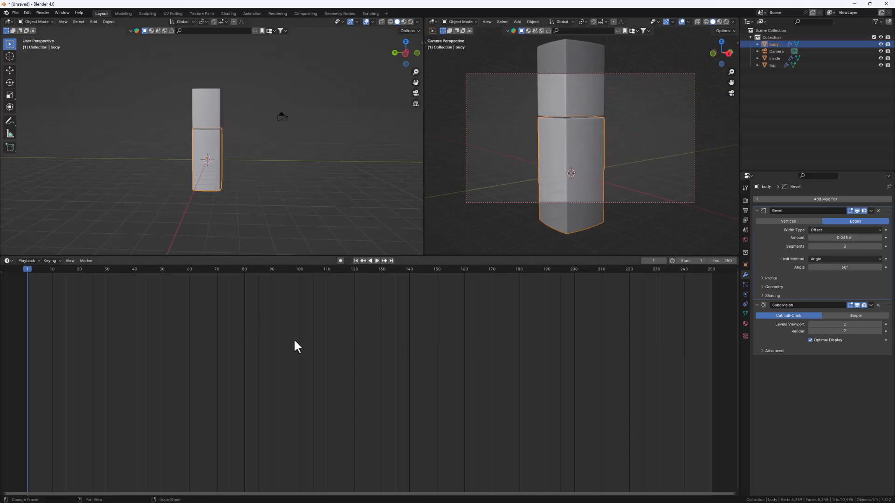
- Change the timeline area to the Shader Editor and set its shader type to World
{"action": "left_click", "coordinate": [8, 260]}
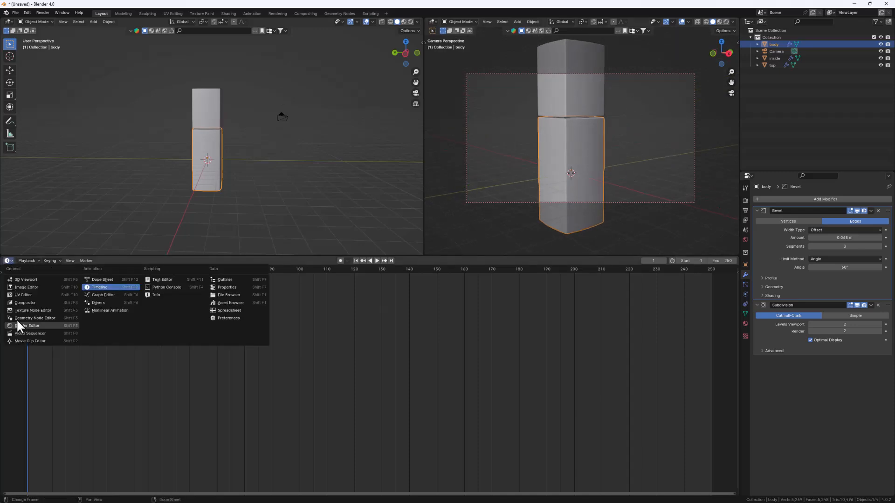
{"action": "left_click", "coordinate": [28, 327]}
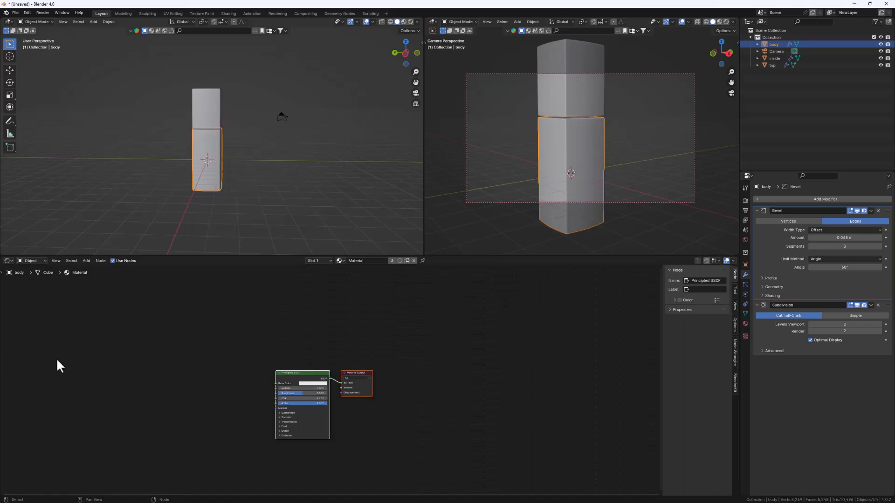
{"action": "left_click", "coordinate": [31, 261]}
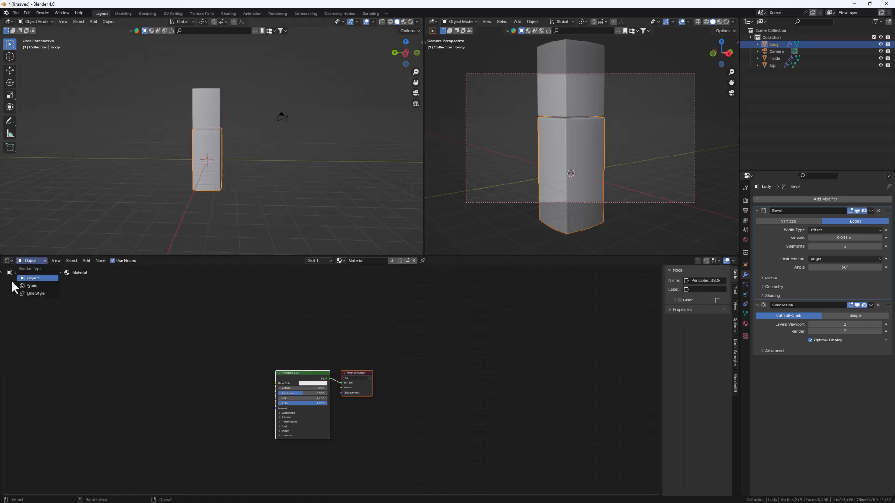
{"action": "left_click", "coordinate": [32, 286]}
{"action": "scroll", "coordinate": [291, 416], "scroll_direction": "up", "scroll_amount": 1}
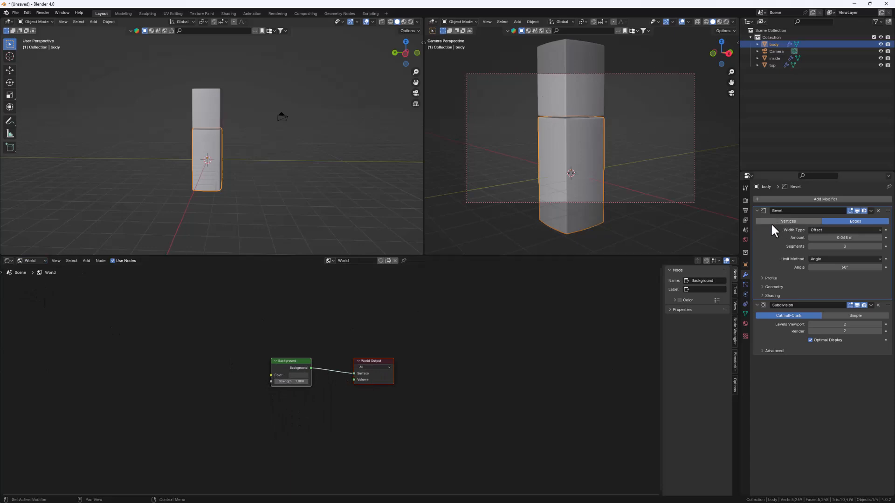
- Set the render engine to Cycles with GPU Compute, and show the camera viewport in Rendered shading with the container framed smaller
{"action": "left_click", "coordinate": [745, 200]}
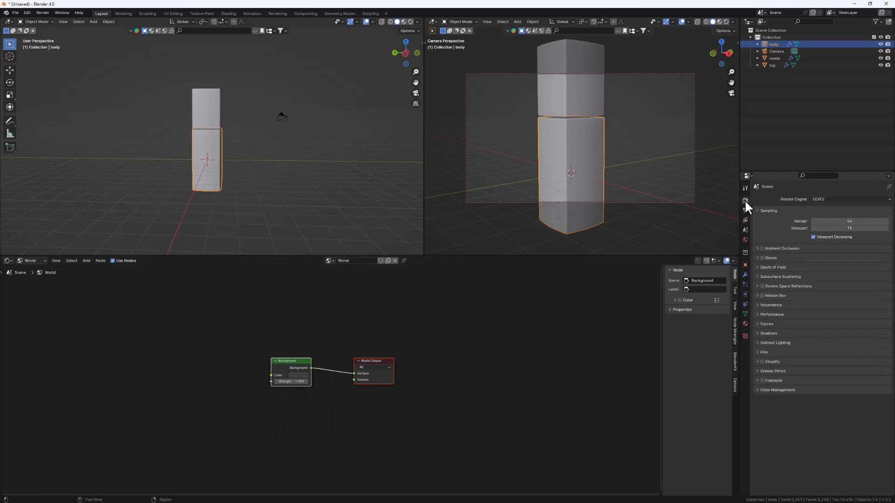
{"action": "left_click", "coordinate": [825, 199]}
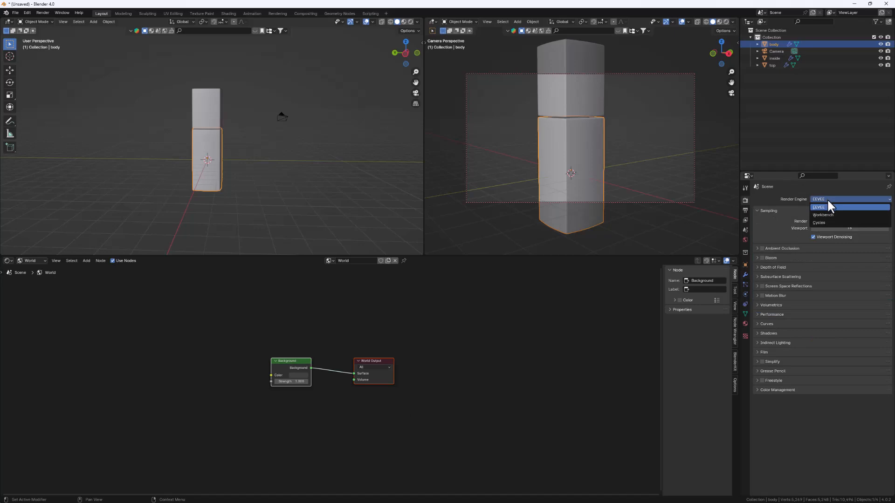
{"action": "left_click", "coordinate": [819, 222]}
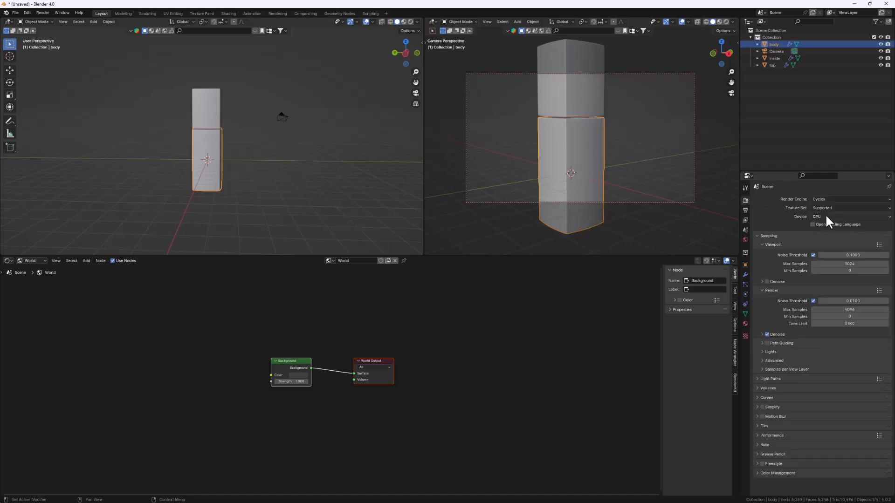
{"action": "left_click", "coordinate": [821, 216]}
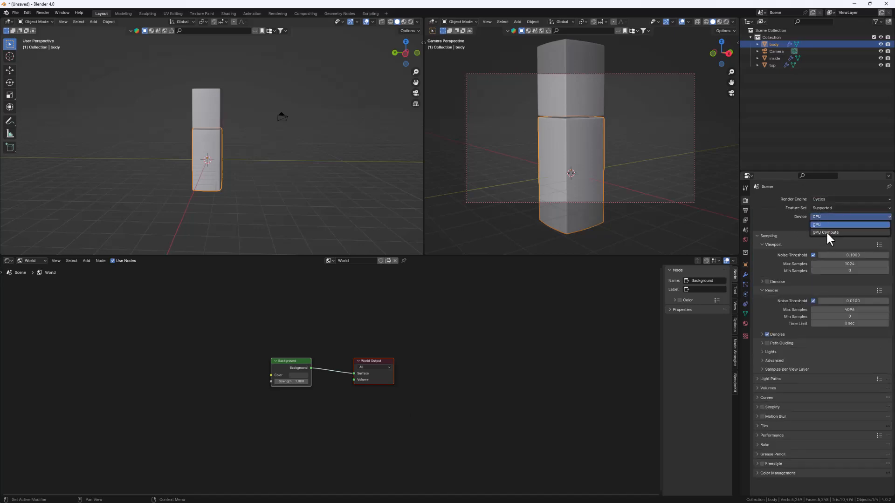
{"action": "left_click", "coordinate": [827, 232]}
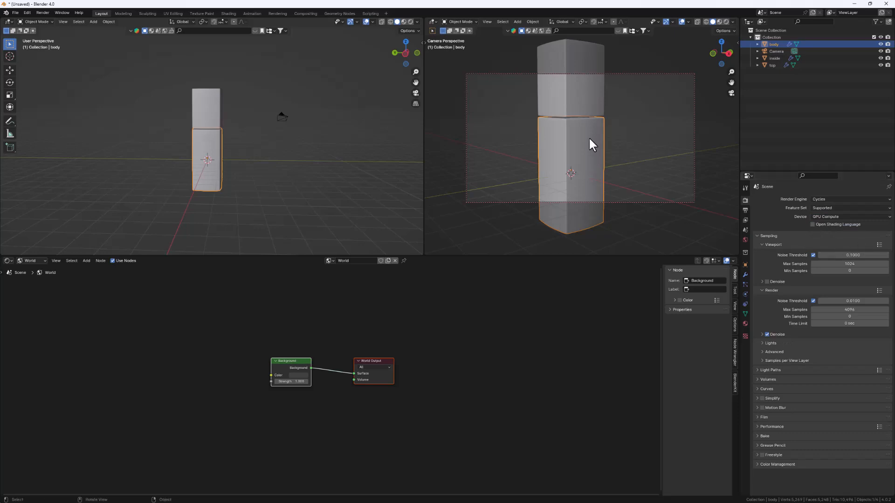
{"action": "scroll", "coordinate": [589, 136], "scroll_direction": "down", "scroll_amount": 1}
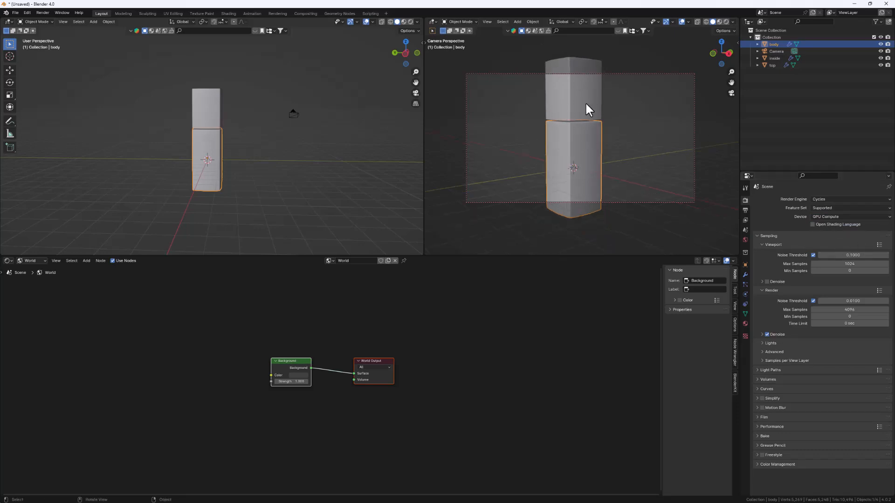
{"action": "left_click", "coordinate": [725, 22]}
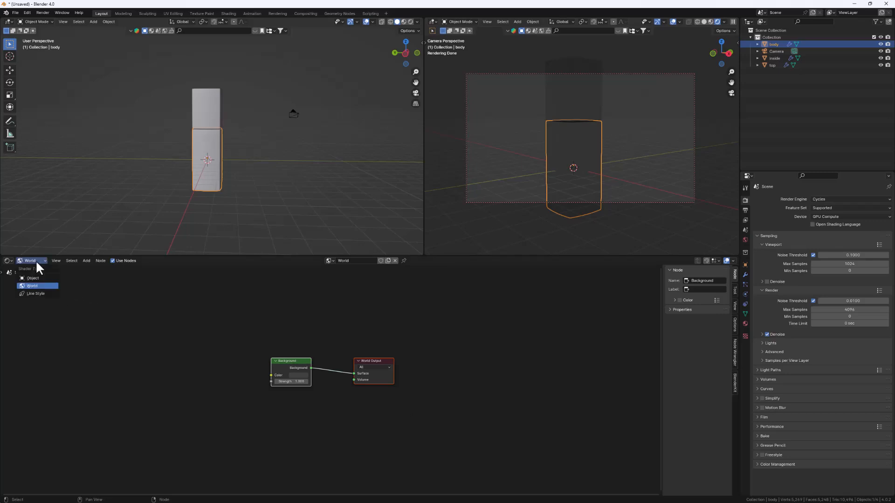
- Add an Environment Texture with Mapping and Texture Coordinate nodes to the World's Background node
{"action": "scroll", "coordinate": [262, 381], "scroll_direction": "up", "scroll_amount": 4}
{"action": "left_click", "coordinate": [323, 344]}
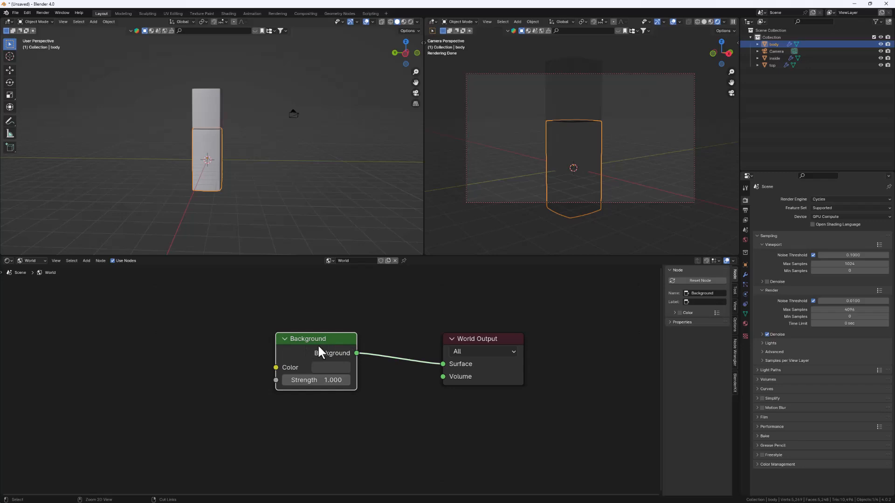
{"action": "key", "text": "ctrl+t"}
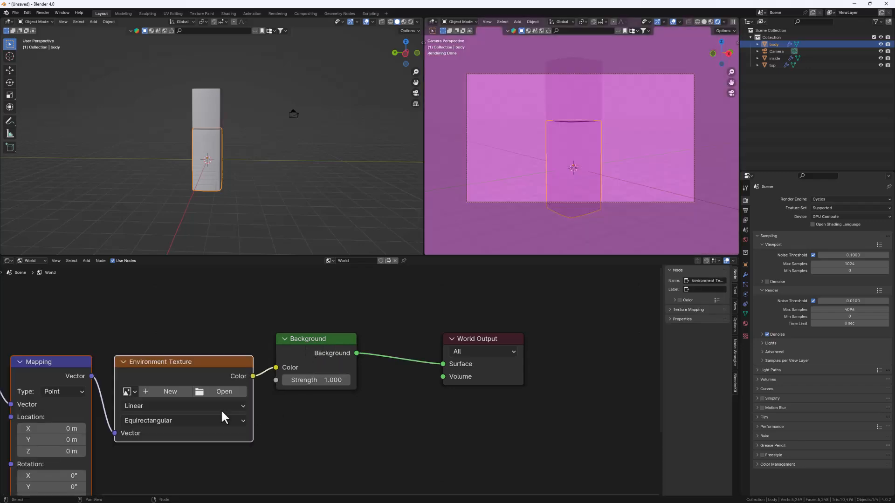
{"action": "scroll", "coordinate": [257, 411], "scroll_direction": "left", "scroll_amount": 2, "text": "ctrl"}
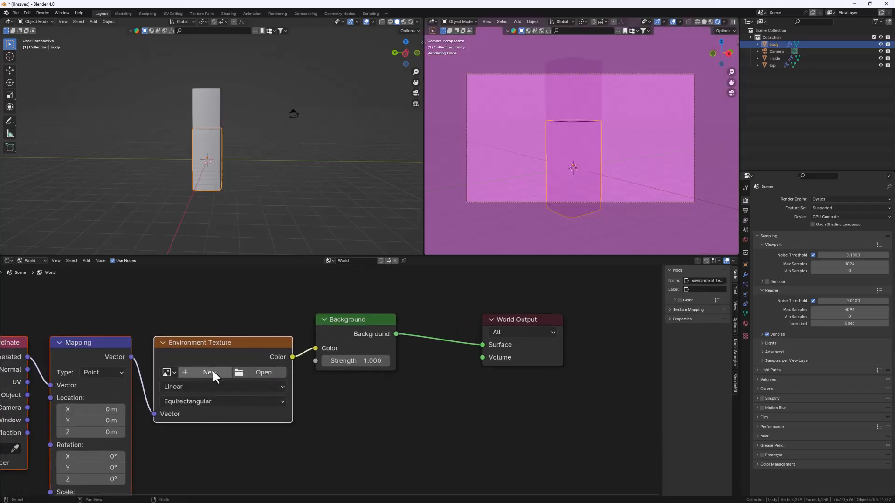
- Load modern_buildings_2_2k.hdr from the hdri folder into the World's Environment Texture node
{"action": "left_click", "coordinate": [266, 371]}
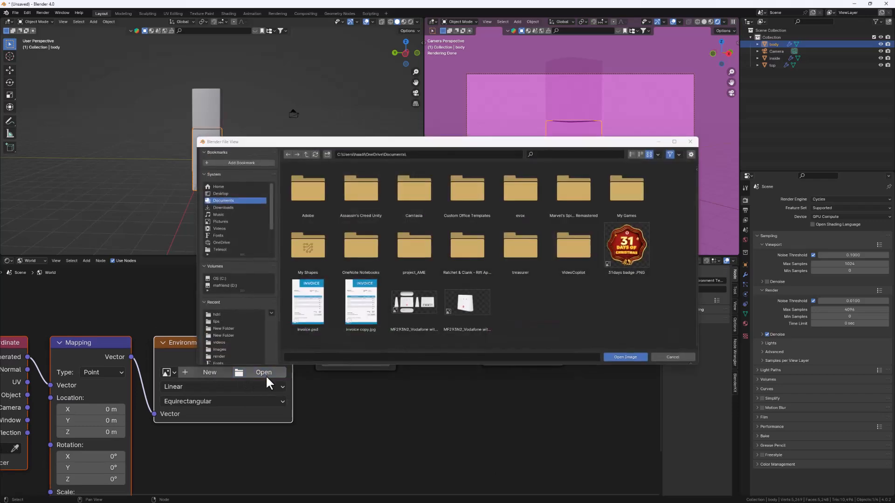
{"action": "left_click", "coordinate": [231, 314]}
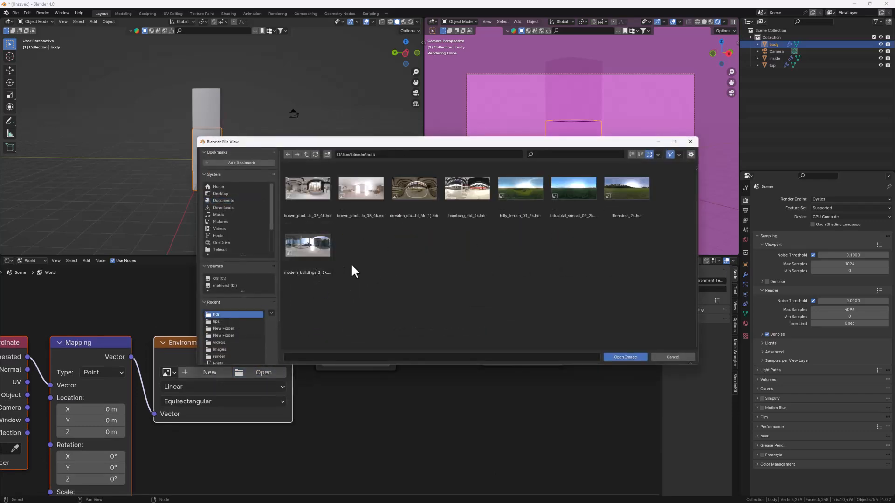
{"action": "double_click", "coordinate": [317, 251]}
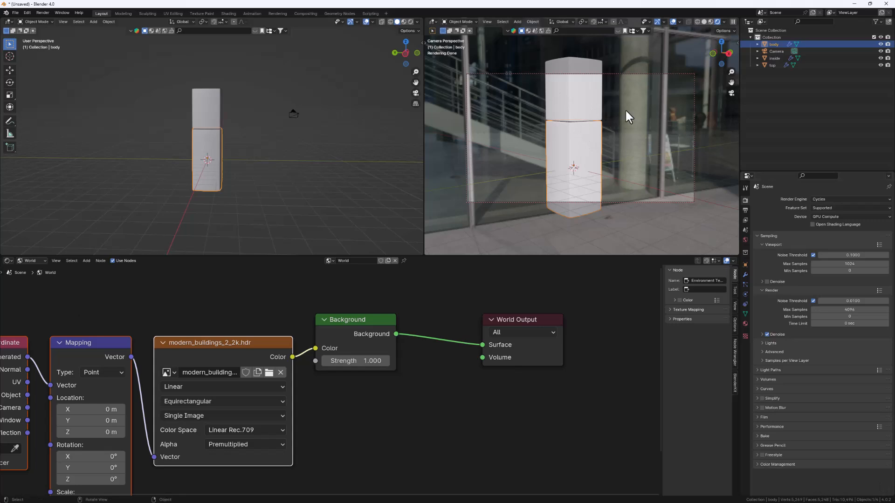
- Enable the Transparent film option for the render and turn the camera to a new angle on the container
{"action": "left_click", "coordinate": [758, 416]}
{"action": "scroll", "coordinate": [798, 425], "scroll_direction": "down", "scroll_amount": 2}
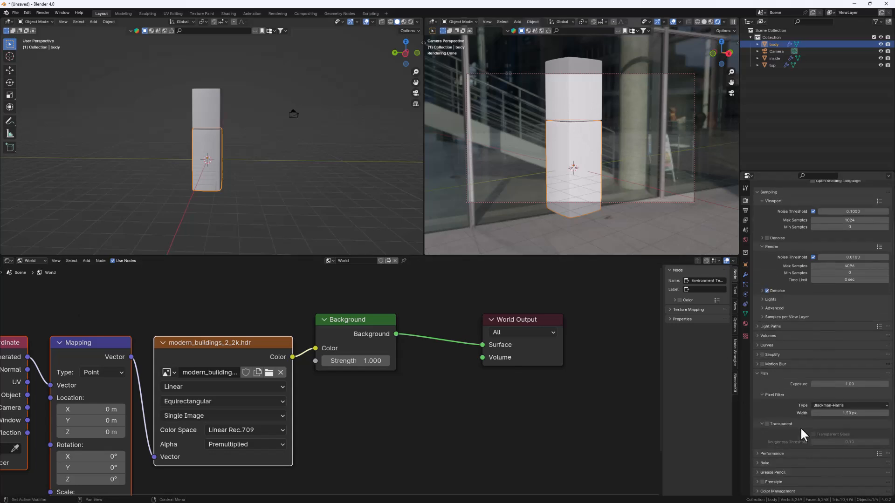
{"action": "left_click", "coordinate": [768, 424]}
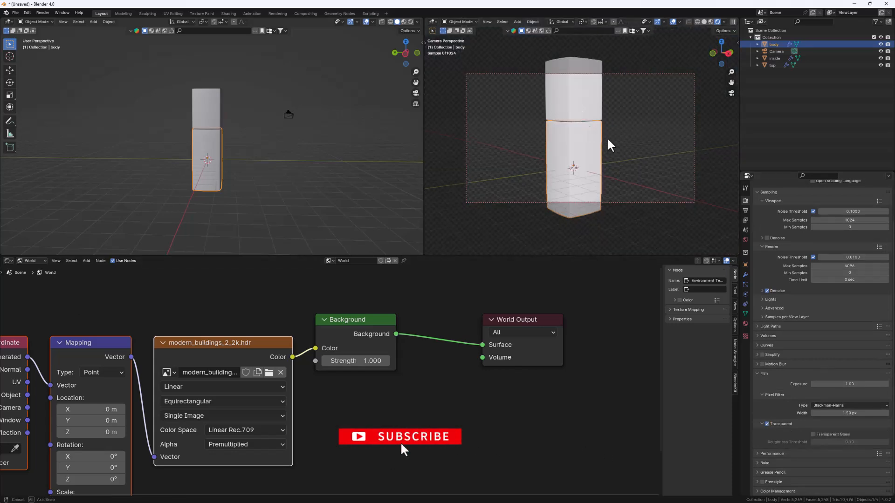
{"action": "middle_click_drag", "start_coordinate": [609, 146], "coordinate": [560, 152]}
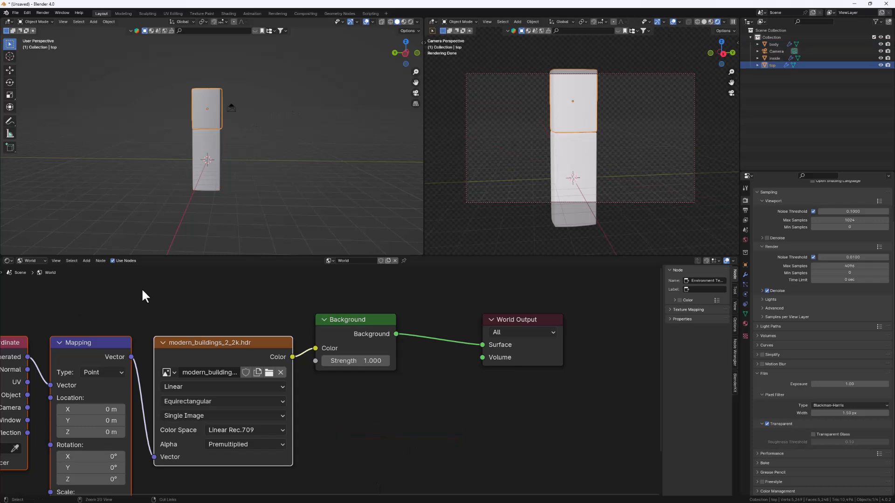
- Save the project as "lips 2" in the lips folder
{"action": "key", "text": "ctrl+s"}
{"action": "left_click", "coordinate": [536, 358]}
{"action": "type", "text": "l"}
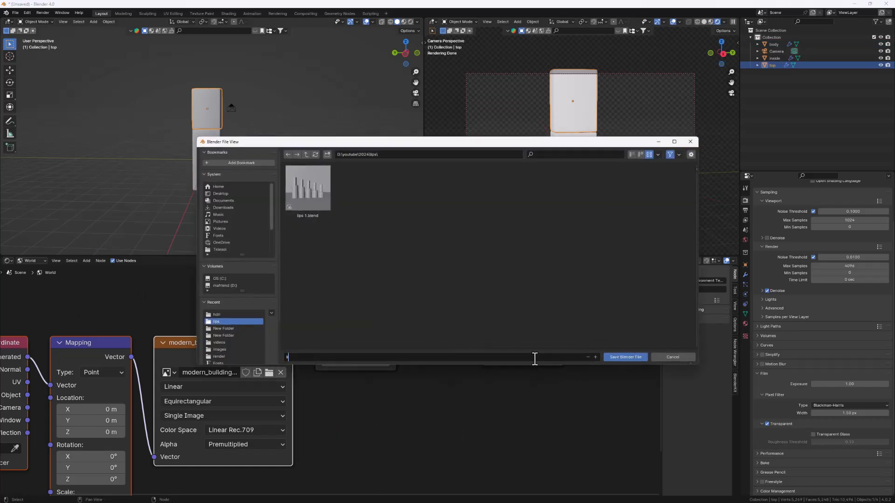
{"action": "type", "text": "ips 2"}
{"action": "left_click", "coordinate": [622, 358]}
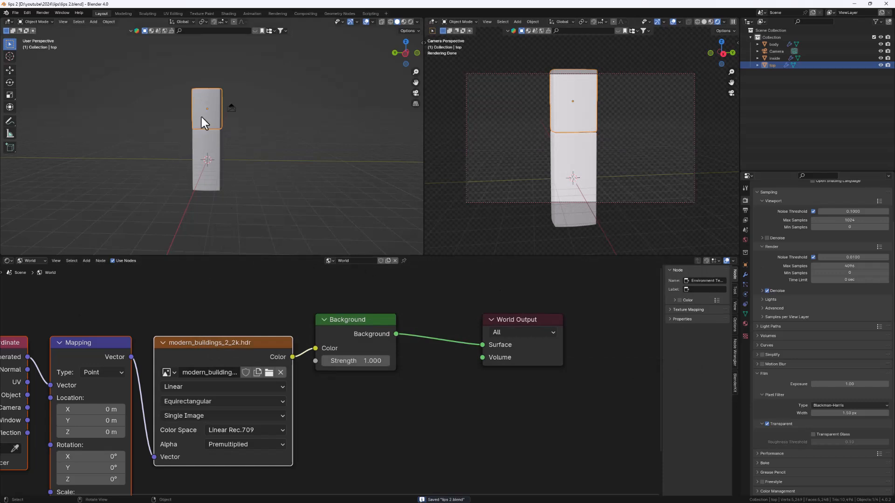
- Set the Shader Editor's shader type to Object and replace the top's shared material with a new one
{"action": "left_click", "coordinate": [31, 260]}
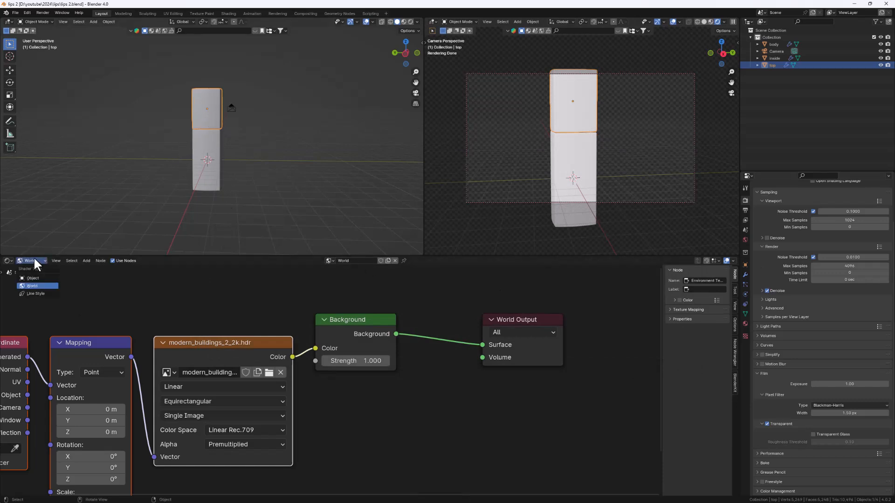
{"action": "left_click", "coordinate": [37, 278]}
{"action": "scroll", "coordinate": [349, 365], "scroll_direction": "up", "scroll_amount": 1}
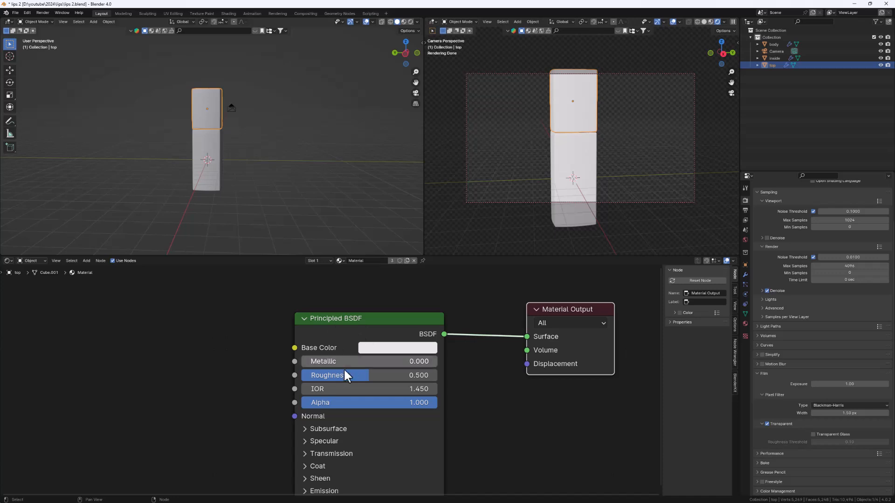
{"action": "middle_click_drag", "start_coordinate": [343, 361], "coordinate": [340, 338]}
{"action": "left_click", "coordinate": [414, 261]}
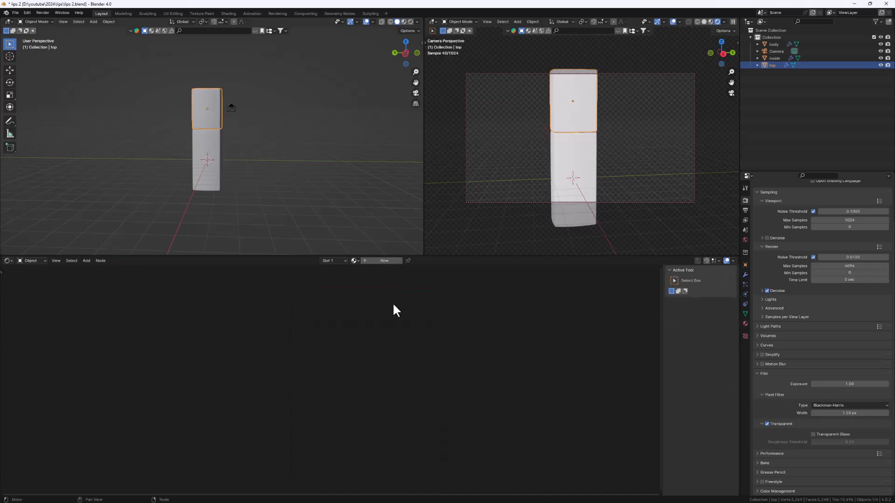
{"action": "left_click", "coordinate": [392, 261]}
- Set the base color of the top's new material to black
{"action": "middle_click_drag", "start_coordinate": [345, 380], "coordinate": [352, 396]}
{"action": "scroll", "coordinate": [373, 373], "scroll_direction": "down", "scroll_amount": 1}
{"action": "left_click", "coordinate": [411, 346]}
{"action": "left_click_drag", "start_coordinate": [493, 225], "coordinate": [491, 267]}
- Give the top's material a coat with a near-black tint of value 0.006 and a weight of 1.000
{"action": "middle_click_drag", "start_coordinate": [369, 440], "coordinate": [340, 423]}
{"action": "left_click", "coordinate": [329, 421]}
{"action": "scroll", "coordinate": [328, 420], "scroll_direction": "down", "scroll_amount": 1}
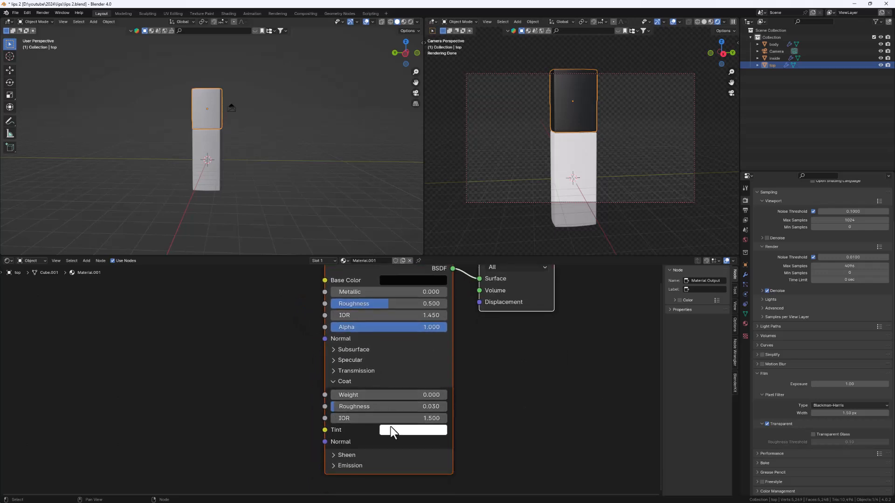
{"action": "left_click", "coordinate": [392, 431]}
{"action": "left_click_drag", "start_coordinate": [485, 332], "coordinate": [486, 359]}
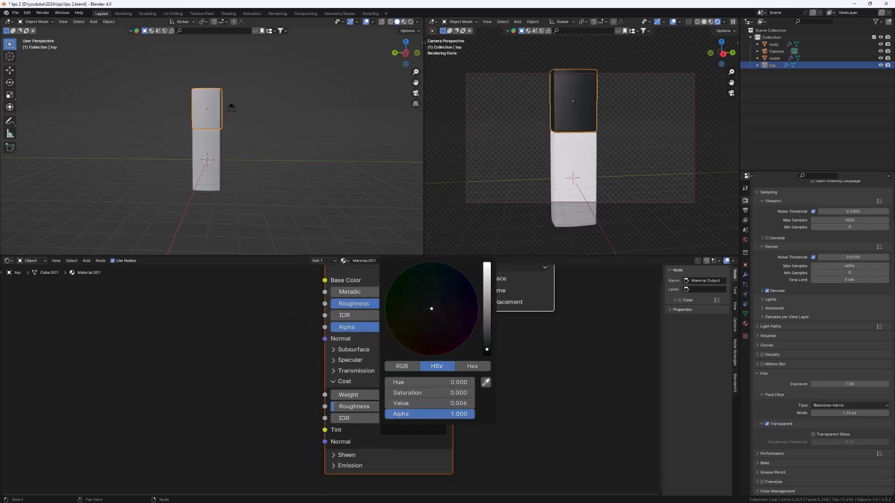
{"action": "left_click_drag", "start_coordinate": [348, 394], "coordinate": [450, 395]}
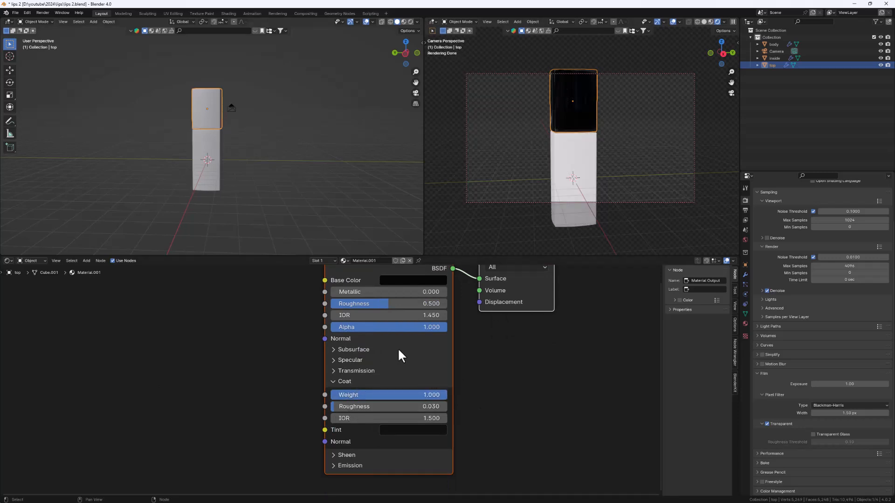
- Set the top material's roughness to 0.436 and its coat roughness to 0.094
{"action": "middle_click_drag", "start_coordinate": [400, 354], "coordinate": [405, 423]}
{"action": "left_click_drag", "start_coordinate": [394, 378], "coordinate": [387, 378]}
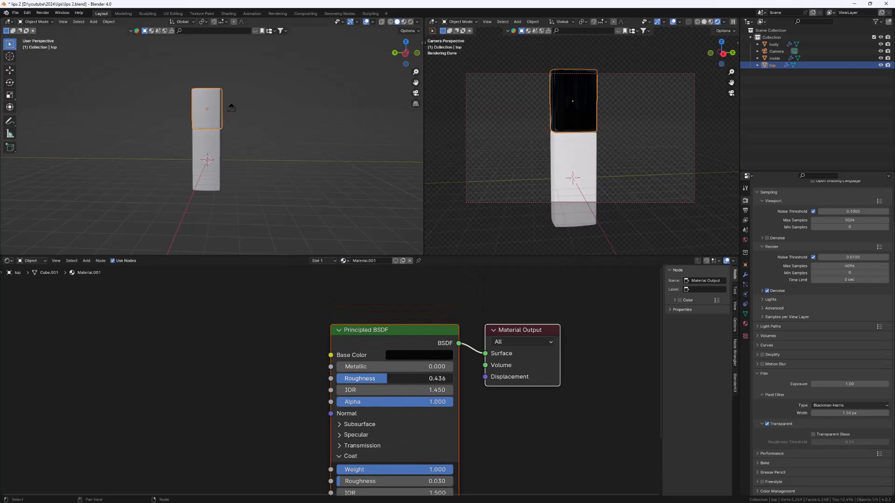
{"action": "middle_click_drag", "start_coordinate": [578, 123], "coordinate": [599, 105]}
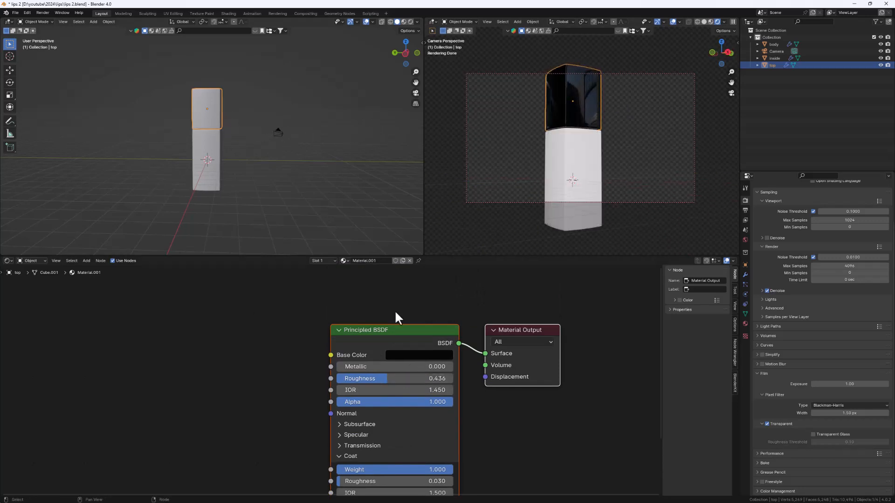
{"action": "middle_click_drag", "start_coordinate": [381, 450], "coordinate": [384, 425]}
{"action": "left_click_drag", "start_coordinate": [359, 456], "coordinate": [367, 456]}
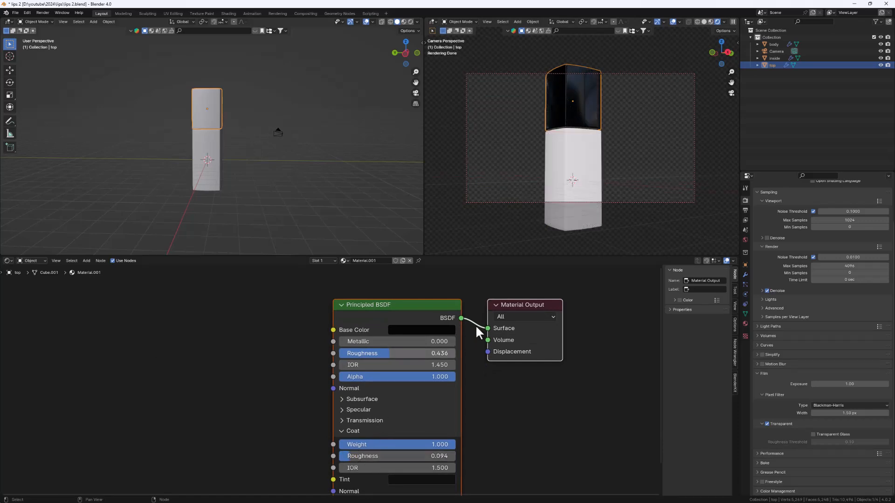
{"action": "middle_click_drag", "start_coordinate": [601, 94], "coordinate": [571, 112]}
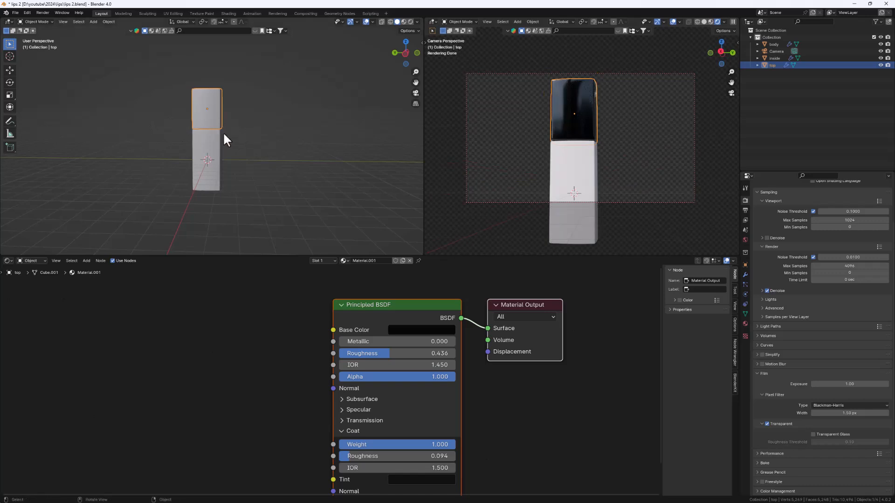
- Add five evenly spaced horizontal loop cuts around the top object without sliding them
{"action": "scroll", "coordinate": [209, 111], "scroll_direction": "up", "scroll_amount": 3}
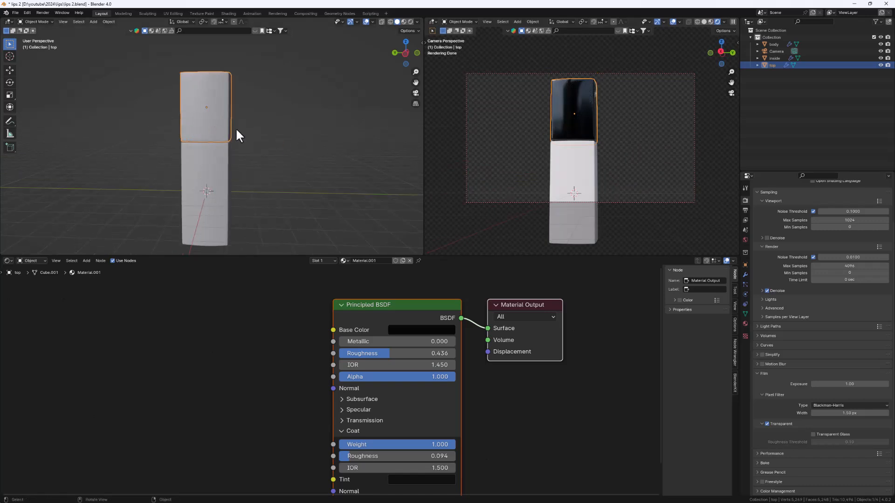
{"action": "key", "text": "Tab"}
{"action": "scroll", "coordinate": [198, 144], "scroll_direction": "up", "scroll_amount": 2}
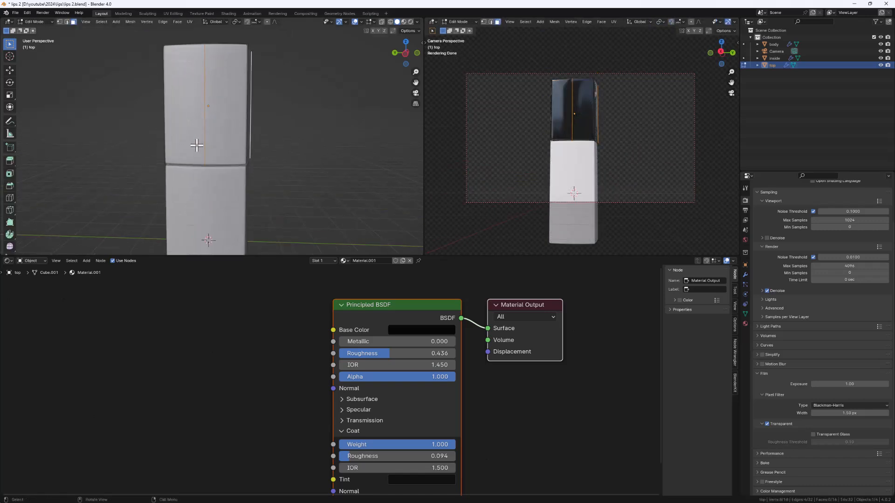
{"action": "middle_click_drag", "start_coordinate": [198, 144], "coordinate": [186, 109]}
{"action": "key", "text": "ctrl+r"}
{"action": "scroll", "coordinate": [201, 120], "scroll_direction": "up", "scroll_amount": 4}
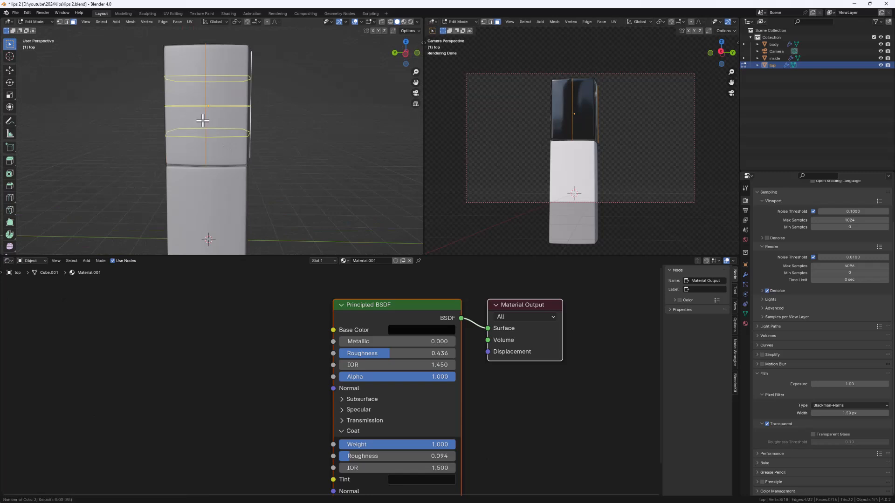
{"action": "left_click", "coordinate": [202, 120]}
{"action": "right_click", "coordinate": [203, 124]}
{"action": "mouse_move", "coordinate": [214, 152]}
{"action": "middle_mouse_down"}
{"action": "mouse_move", "coordinate": [194, 154]}
{"action": "mouse_move", "coordinate": [210, 140]}
{"action": "middle_mouse_up"}
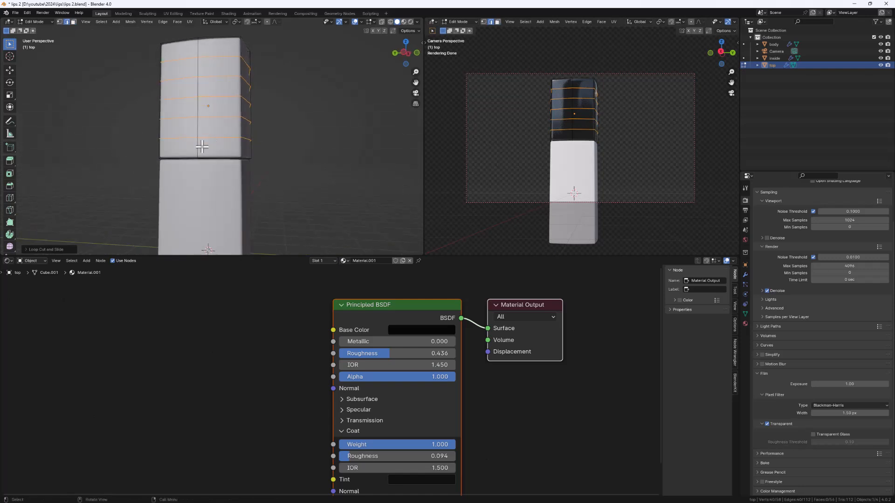
- Isolate the top in local view and select its underside faces together with the lowest ring of side faces
{"action": "key", "text": "KP_Divide"}
{"action": "scroll", "coordinate": [222, 202], "scroll_direction": "down", "scroll_amount": 3}
{"action": "middle_click_drag", "start_coordinate": [227, 201], "coordinate": [232, 169]}
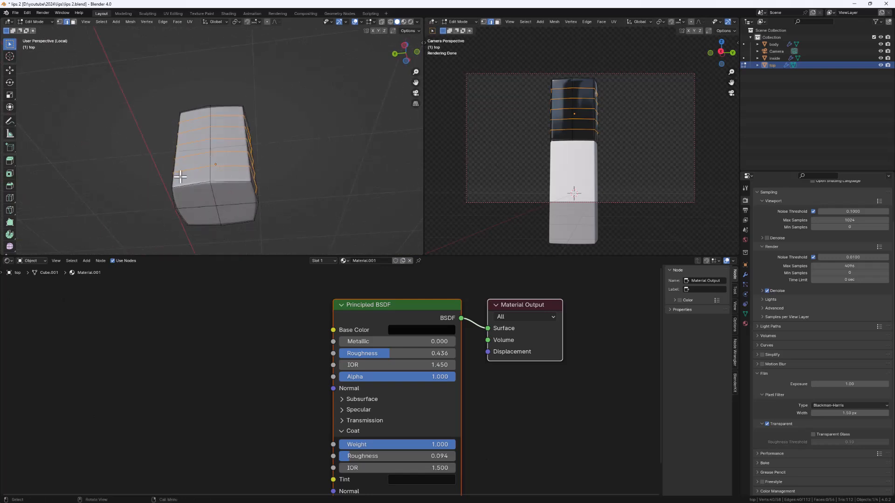
{"action": "left_click", "coordinate": [73, 22]}
{"action": "mouse_move", "coordinate": [209, 199]}
{"action": "middle_mouse_down"}
{"action": "mouse_move", "coordinate": [223, 215]}
{"action": "mouse_move", "coordinate": [224, 201]}
{"action": "mouse_move", "coordinate": [208, 187]}
{"action": "middle_mouse_up"}
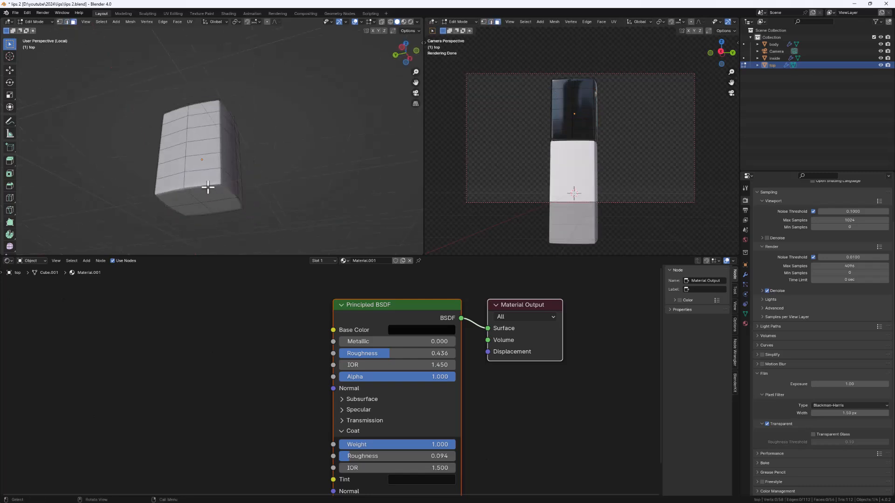
{"action": "left_click", "coordinate": [182, 200], "text": "shift"}
{"action": "left_click", "coordinate": [199, 216], "text": "shift"}
{"action": "left_click", "coordinate": [224, 207], "text": "shift"}
{"action": "left_click", "coordinate": [228, 192], "text": "shift"}
{"action": "middle_click_drag", "start_coordinate": [228, 192], "coordinate": [177, 204]}
{"action": "left_click", "coordinate": [195, 200], "text": "alt"}
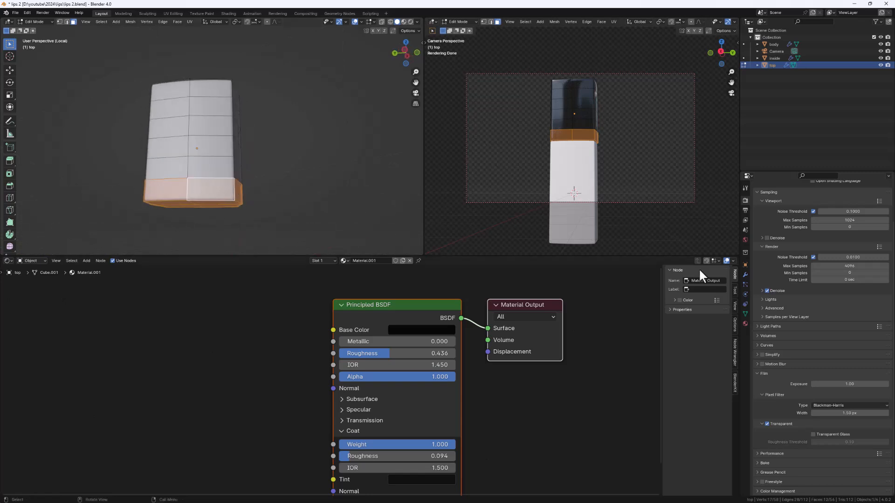
- Add a second material slot with a new material to the top and assign it to the selected faces
{"action": "left_click", "coordinate": [745, 323]}
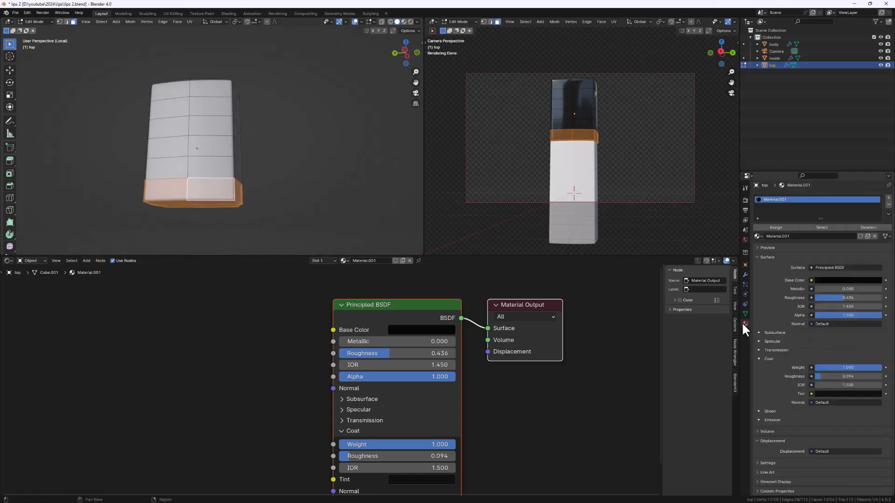
{"action": "left_click", "coordinate": [888, 198]}
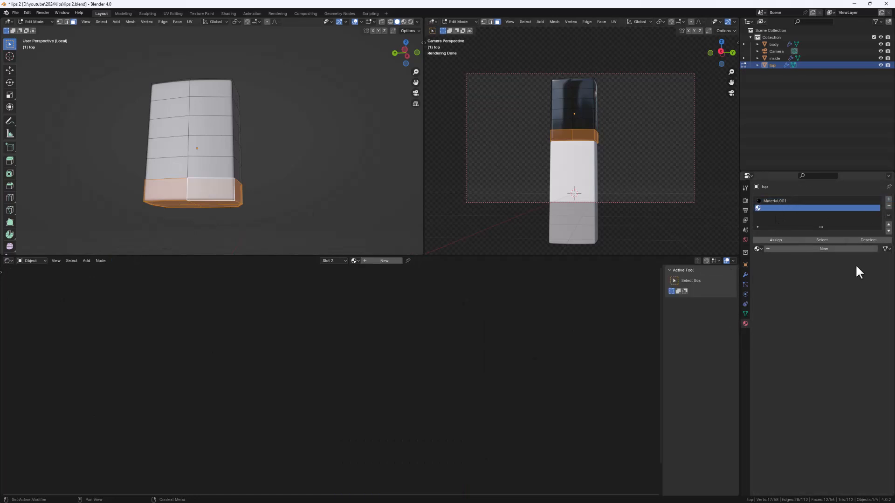
{"action": "left_click", "coordinate": [820, 247]}
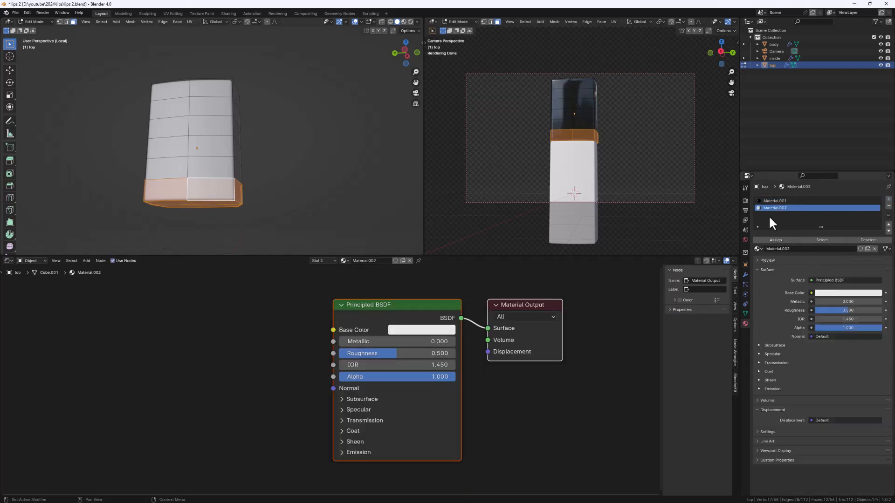
{"action": "left_click", "coordinate": [774, 242]}
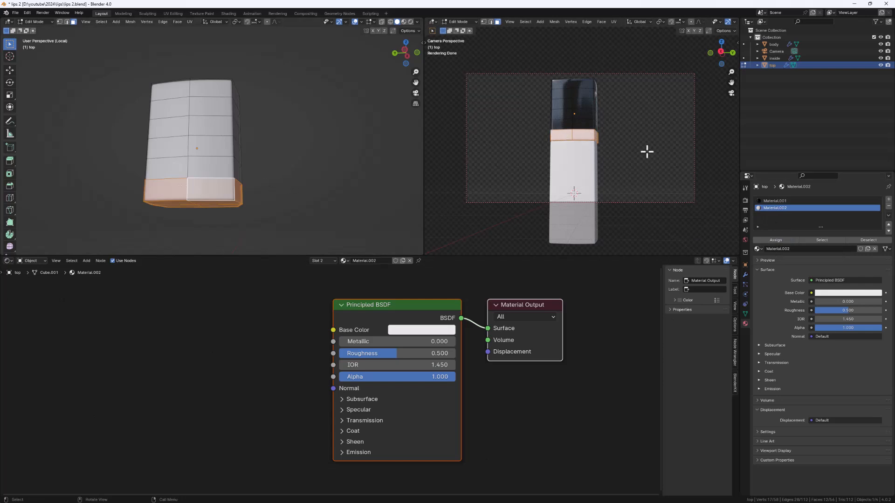
- Set the band material's Metallic to 0.891 and Roughness to 0.191, then return to Object Mode with the camera framed closer on the band
{"action": "scroll", "coordinate": [395, 375], "scroll_direction": "up", "scroll_amount": 1}
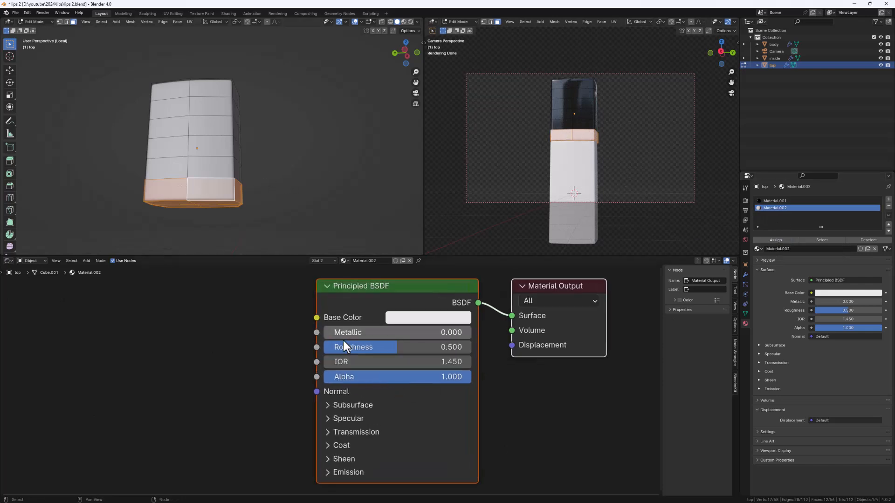
{"action": "left_click_drag", "start_coordinate": [330, 332], "coordinate": [455, 332]}
{"action": "left_click_drag", "start_coordinate": [392, 347], "coordinate": [351, 347]}
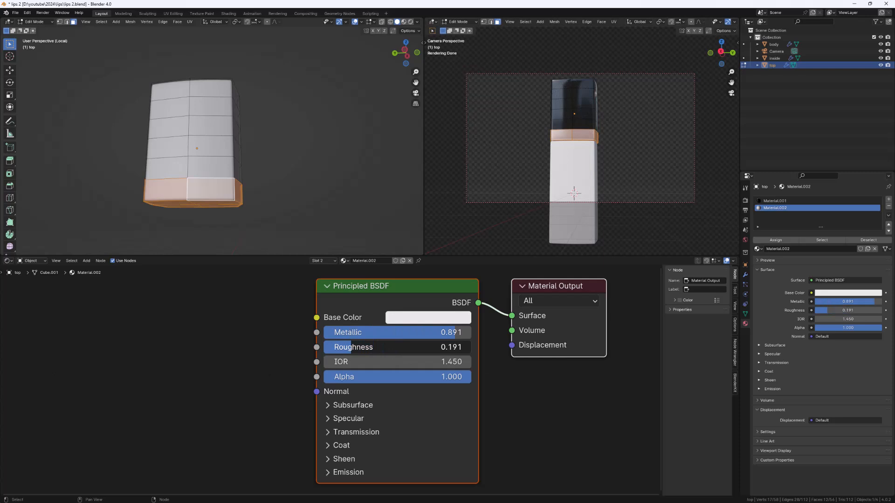
{"action": "left_click", "coordinate": [329, 163]}
{"action": "middle_click_drag", "start_coordinate": [568, 148], "coordinate": [569, 167]}
{"action": "key", "text": "Tab"}
{"action": "scroll", "coordinate": [572, 148], "scroll_direction": "up", "scroll_amount": 6}
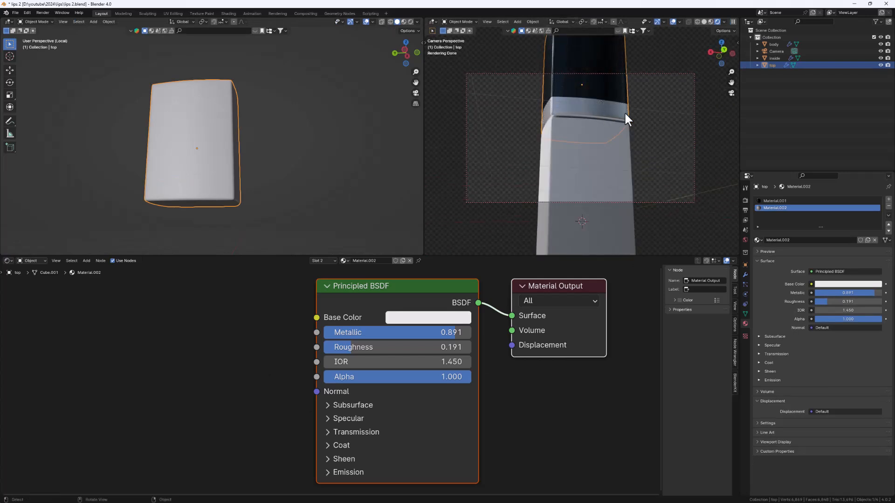
- Leave local view and select the container's body object
{"action": "middle_click_drag", "start_coordinate": [366, 222], "coordinate": [299, 166]}
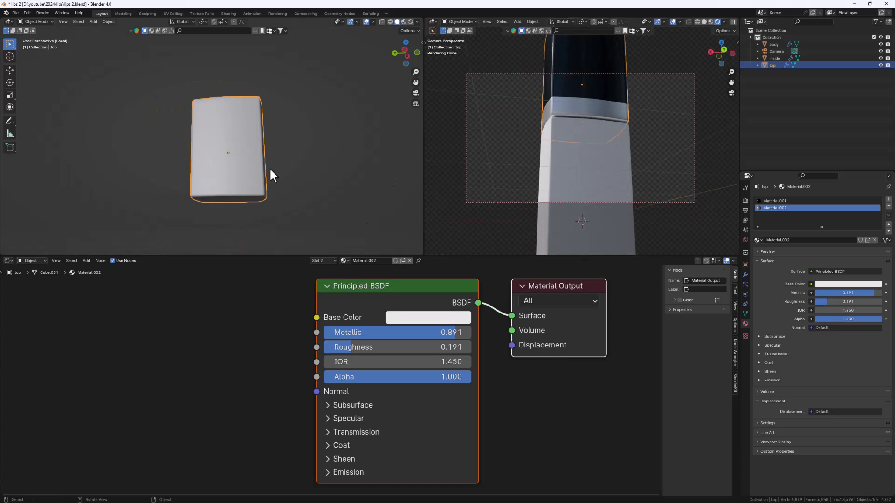
{"action": "key", "text": "KP_Divide"}
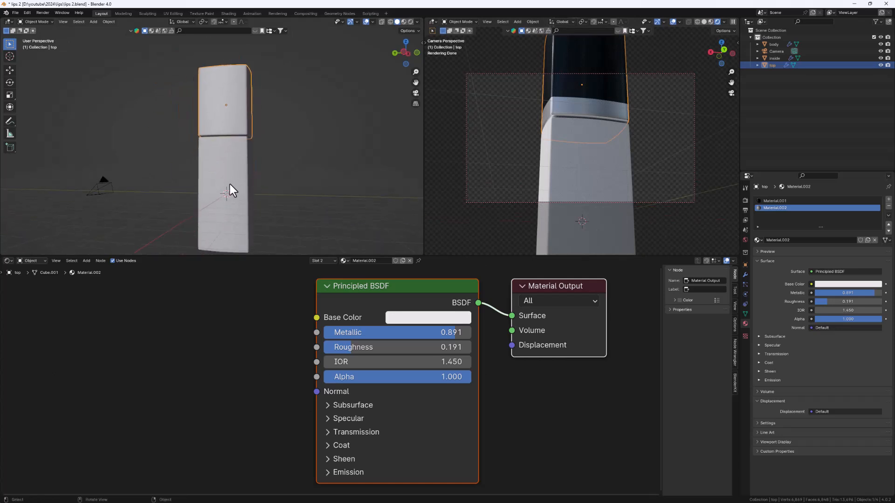
{"action": "middle_click_drag", "start_coordinate": [248, 203], "coordinate": [261, 183]}
{"action": "left_click", "coordinate": [255, 161]}
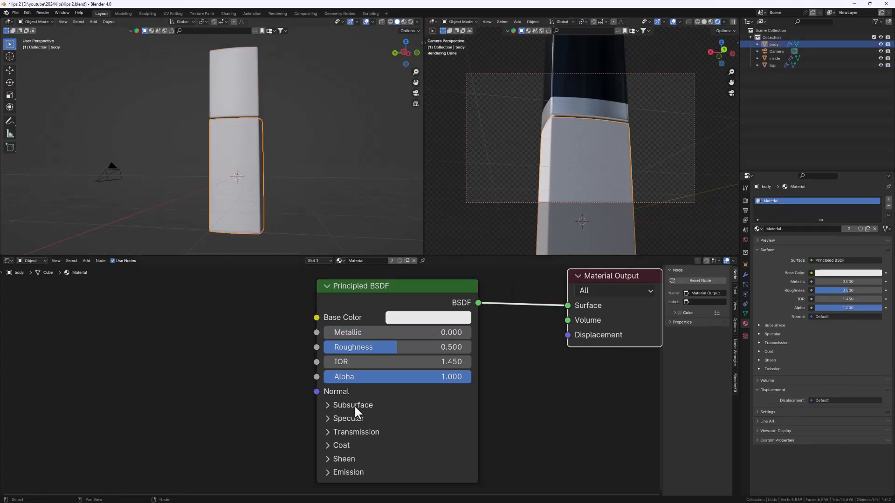
- Set the body material's Transmission Weight to 1.000 and its Roughness to 0.091 for a clear glass look
{"action": "scroll", "coordinate": [348, 406], "scroll_direction": "down", "scroll_amount": 2}
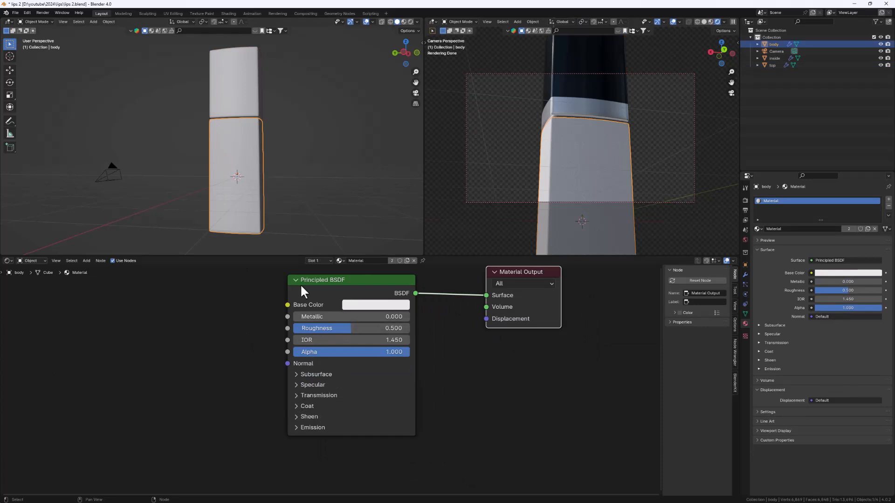
{"action": "left_click", "coordinate": [296, 395]}
{"action": "scroll", "coordinate": [308, 406], "scroll_direction": "down", "scroll_amount": 1}
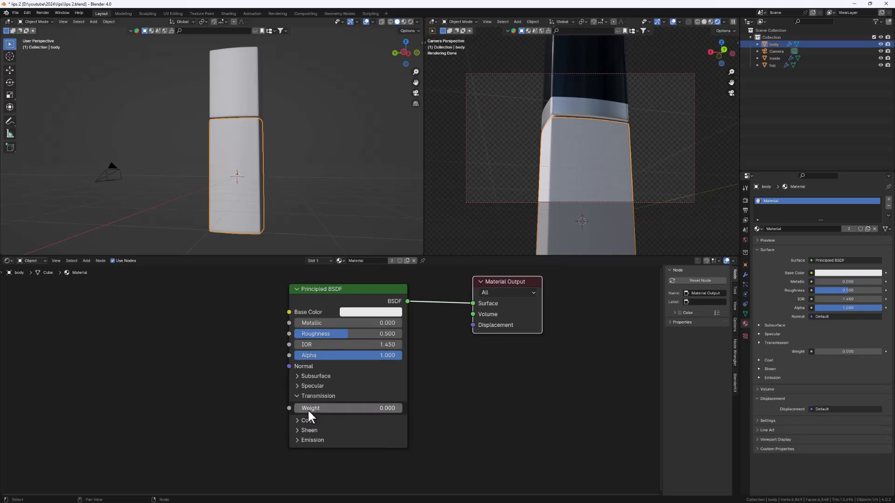
{"action": "left_click_drag", "start_coordinate": [307, 409], "coordinate": [410, 410]}
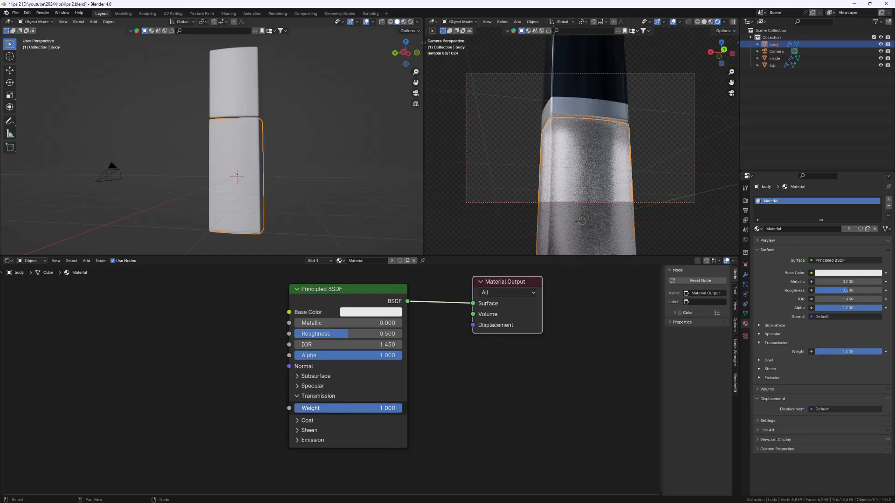
{"action": "middle_click_drag", "start_coordinate": [653, 118], "coordinate": [593, 118]}
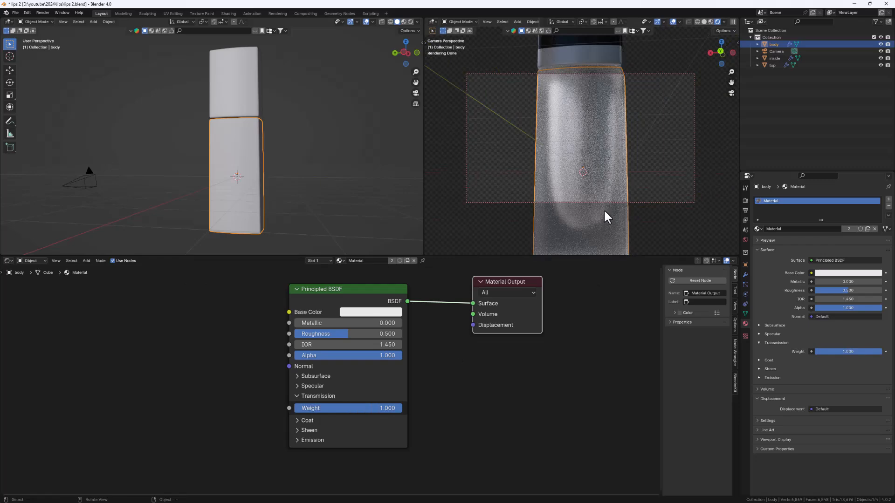
{"action": "left_click_drag", "start_coordinate": [340, 333], "coordinate": [305, 332]}
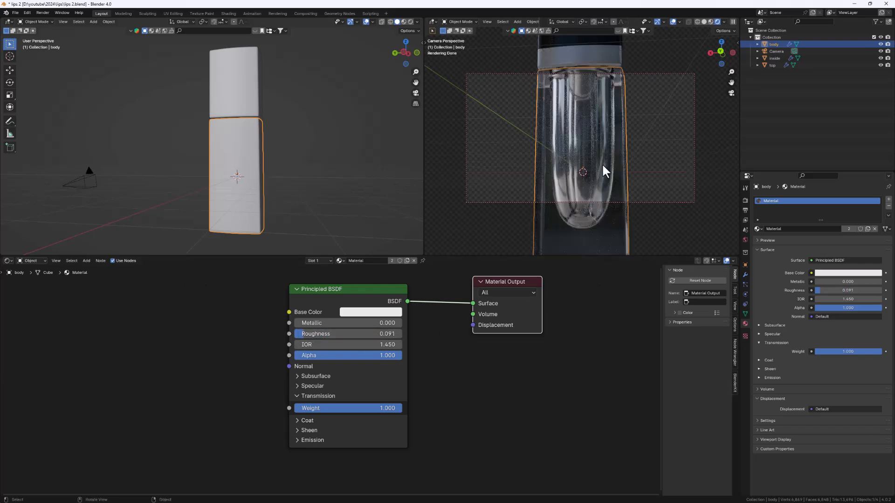
- Set the body material's Base Color to pure white with a Value of 1.000
{"action": "left_click", "coordinate": [365, 312]}
{"action": "left_click", "coordinate": [440, 161]}
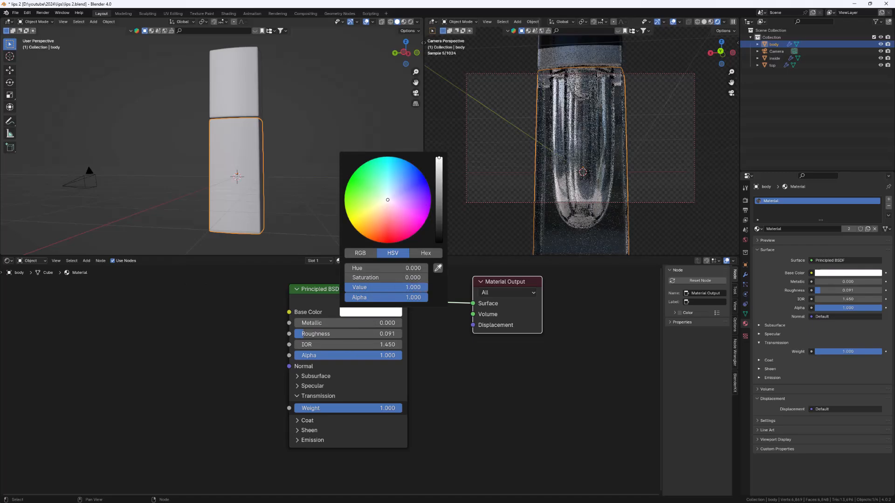
{"action": "middle_click_drag", "start_coordinate": [571, 138], "coordinate": [661, 155]}
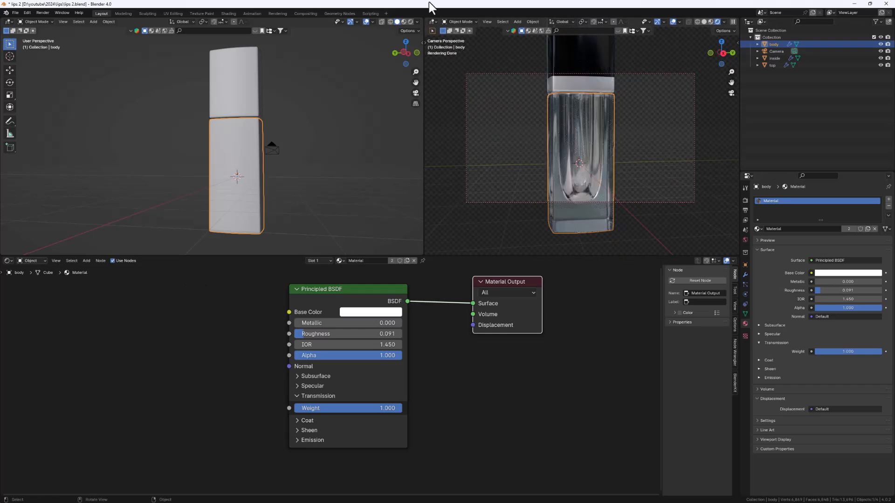
- Check the model's surface normals with the Face Orientation overlay and switch the overlay off again
{"action": "left_click", "coordinate": [373, 21]}
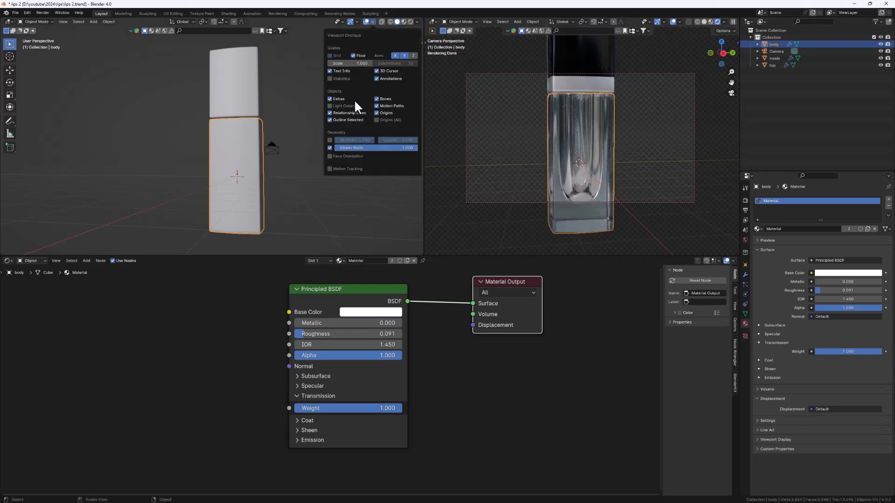
{"action": "left_click", "coordinate": [346, 153]}
{"action": "left_click", "coordinate": [346, 154]}
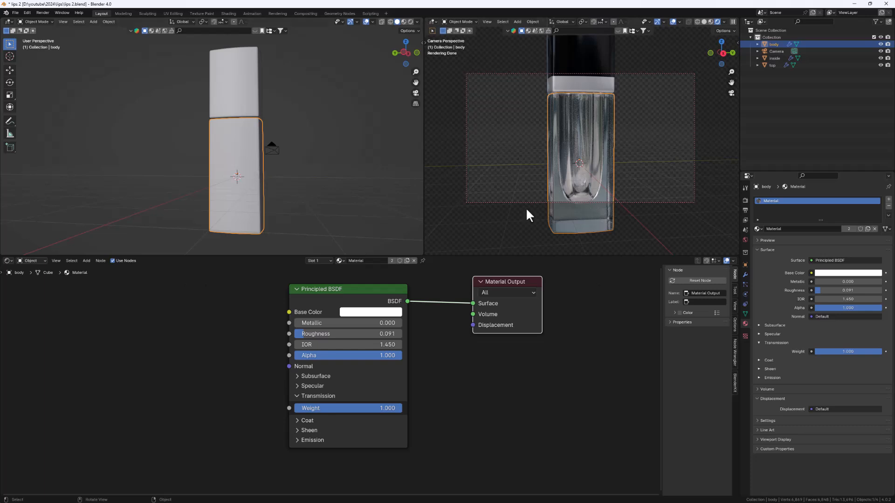
{"action": "middle_click_drag", "start_coordinate": [564, 152], "coordinate": [591, 154]}
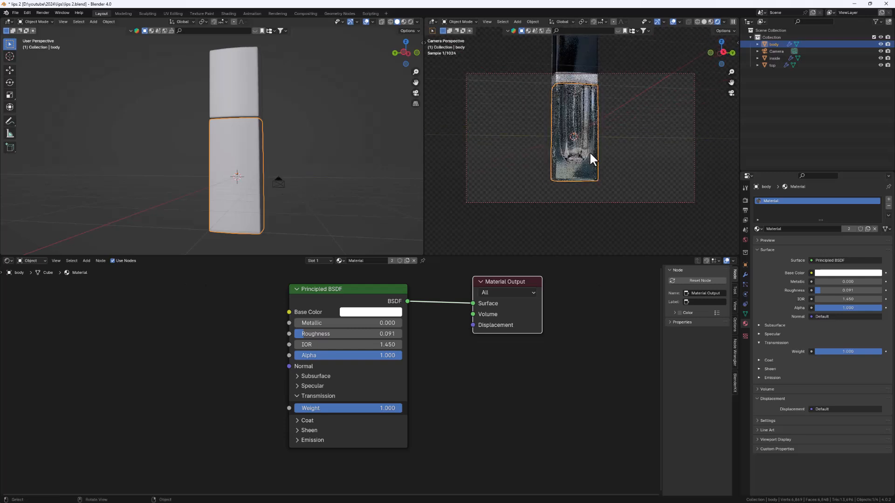
- Try a peach-orange Base Color on the shared material with the inside object selected, and undo the last changes
{"action": "left_click", "coordinate": [774, 57]}
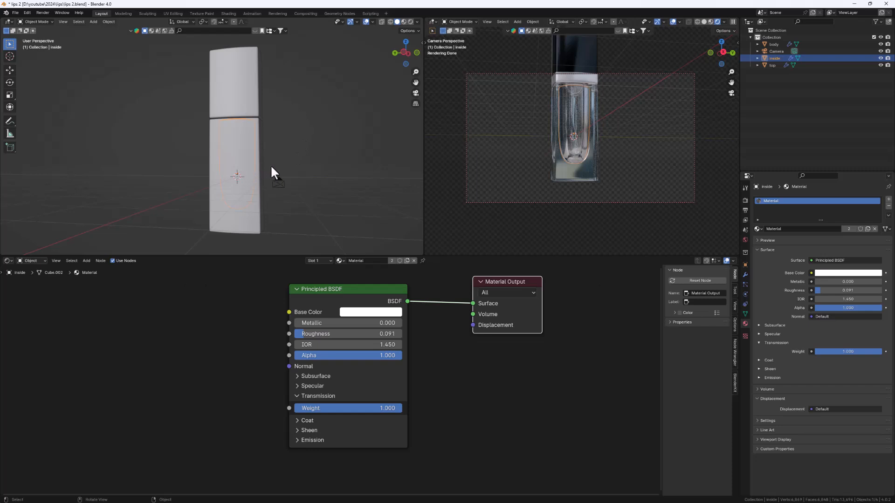
{"action": "middle_click_drag", "start_coordinate": [272, 167], "coordinate": [240, 144]}
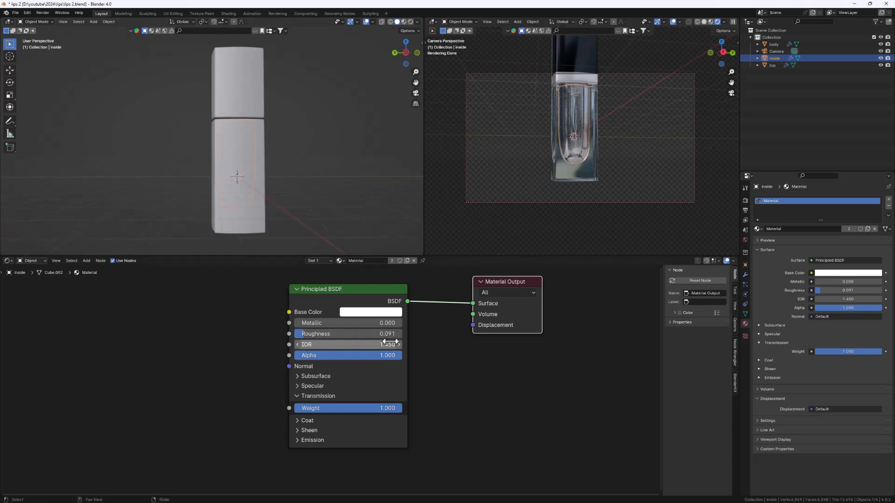
{"action": "left_click", "coordinate": [357, 312]}
{"action": "mouse_move", "coordinate": [384, 225]}
{"action": "left_mouse_down"}
{"action": "mouse_move", "coordinate": [378, 221]}
{"action": "mouse_move", "coordinate": [412, 219]}
{"action": "left_mouse_up"}
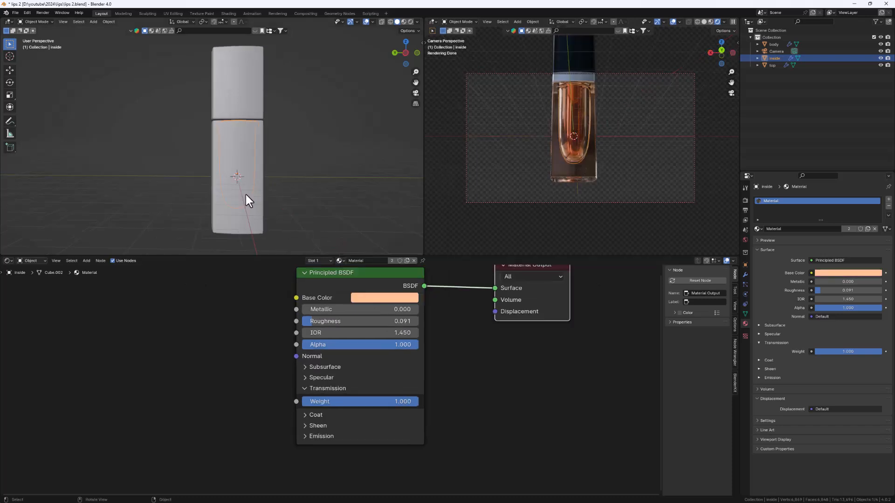
{"action": "middle_click_drag", "start_coordinate": [235, 128], "coordinate": [228, 143]}
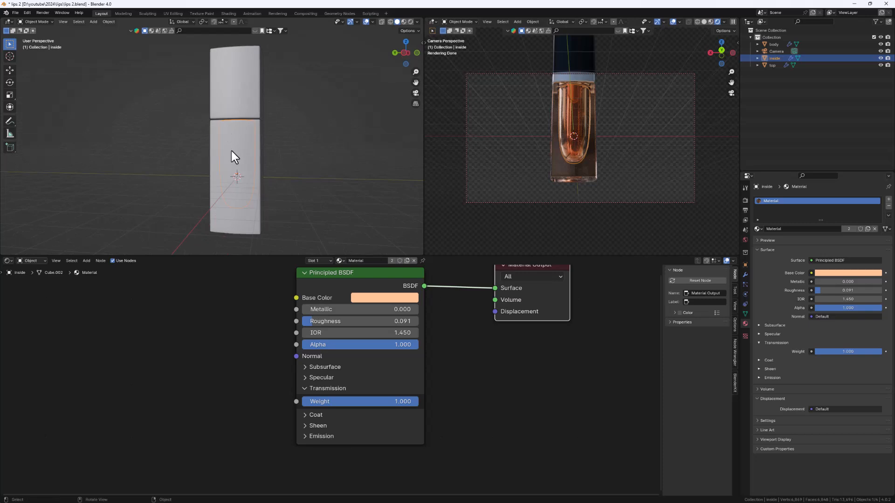
{"action": "left_click", "coordinate": [236, 155]}
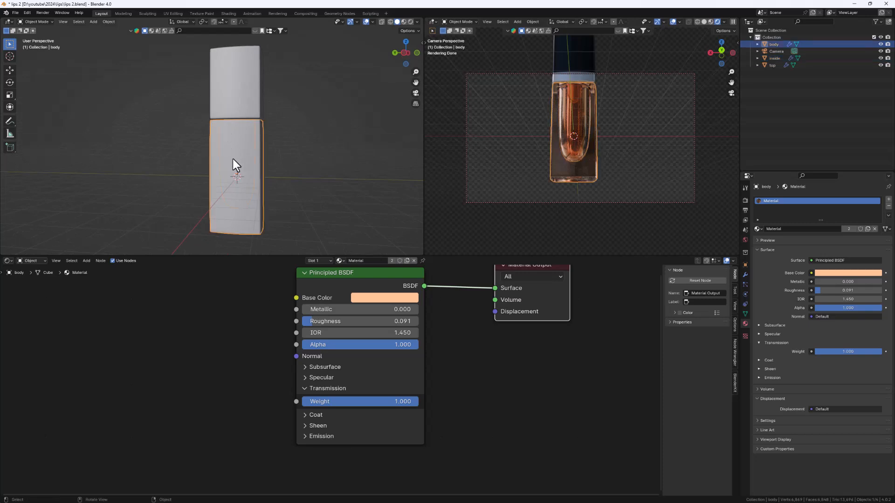
{"action": "key", "text": "ctrl+z"}
{"action": "key", "text": "ctrl+z"}
{"action": "key", "text": "ctrl+z"}
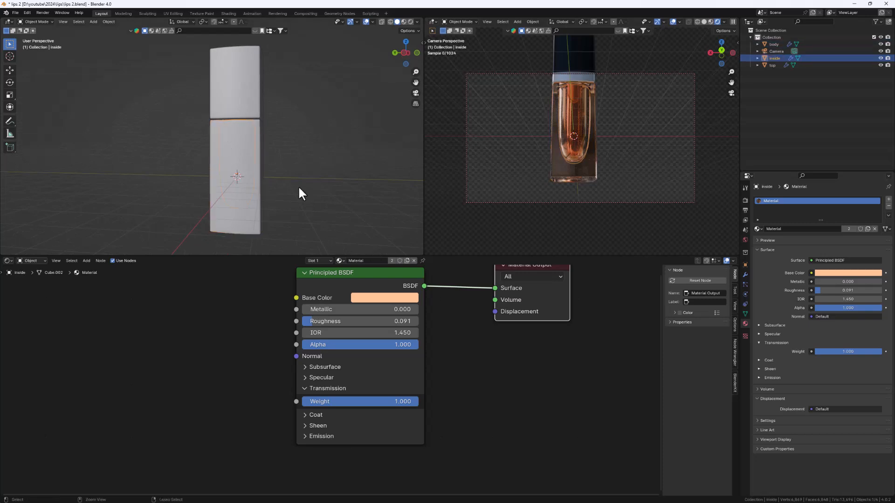
- Set the shared material's Base Color to a near-white pink with Hue 0.000, Saturation 0.067 and Value 1.000, and select the body
{"action": "left_click", "coordinate": [384, 298]}
{"action": "left_click", "coordinate": [402, 180]}
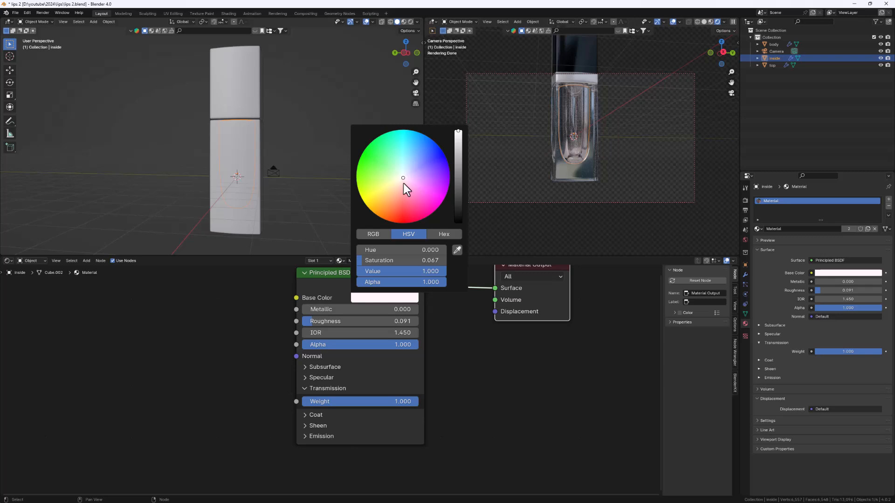
{"action": "left_click", "coordinate": [248, 147]}
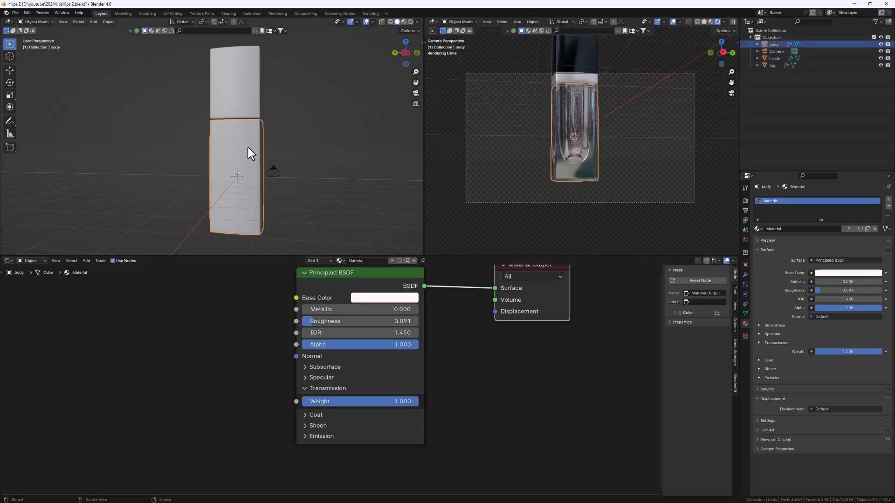
- Replace the inside object's shared material with a new one of its own and give it an orange Base Color
{"action": "left_click", "coordinate": [414, 260]}
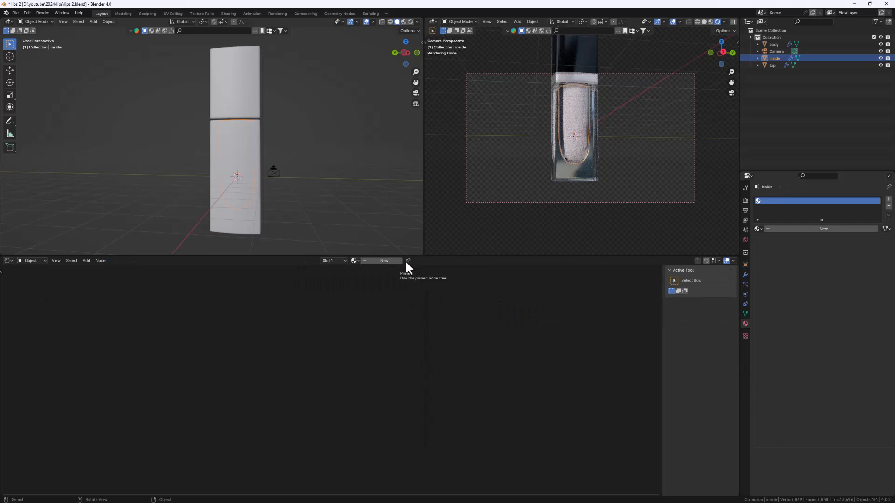
{"action": "left_click", "coordinate": [388, 260]}
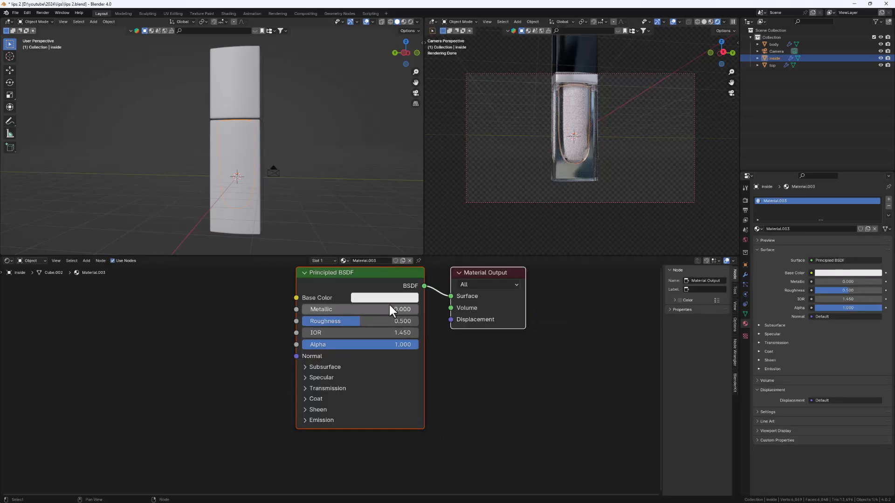
{"action": "scroll", "coordinate": [389, 303], "scroll_direction": "up", "scroll_amount": 1}
{"action": "left_click", "coordinate": [368, 298]}
{"action": "left_click_drag", "start_coordinate": [404, 175], "coordinate": [392, 195]}
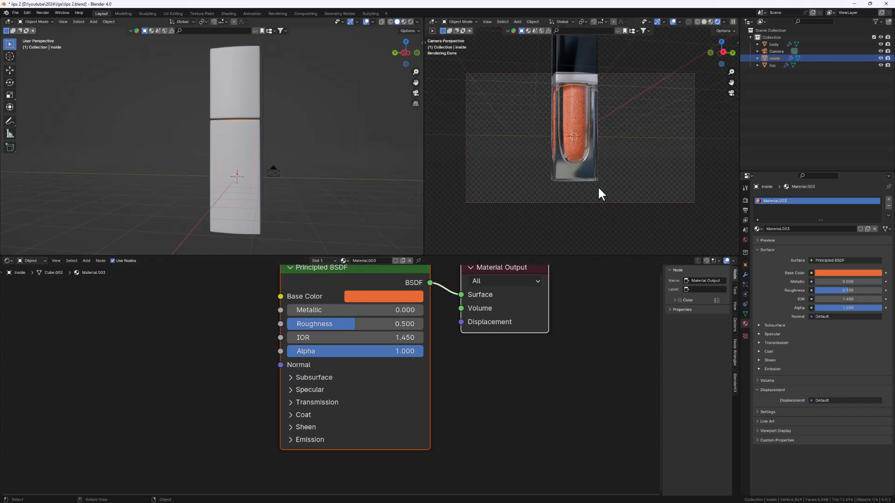
- Give the inside material a Coat with a Weight of 0.705 and a light orange Tint
{"action": "middle_click_drag", "start_coordinate": [600, 194], "coordinate": [585, 191]}
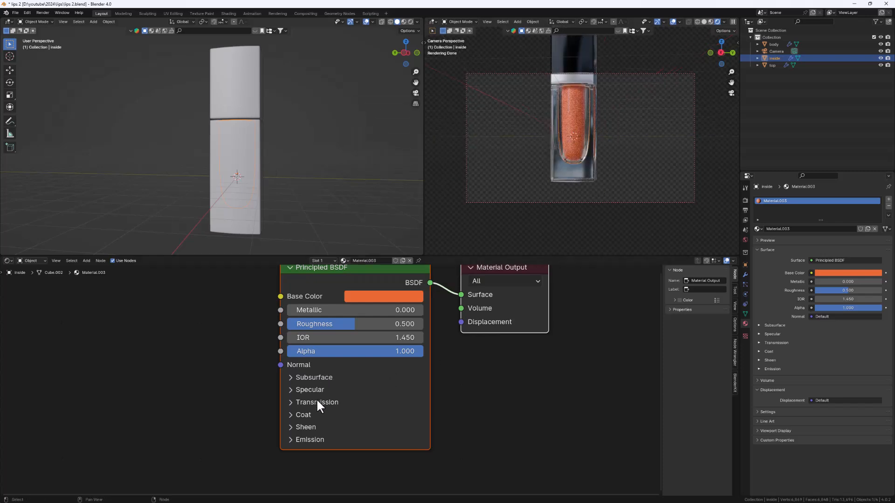
{"action": "left_click", "coordinate": [297, 415]}
{"action": "left_click_drag", "start_coordinate": [320, 431], "coordinate": [416, 430]}
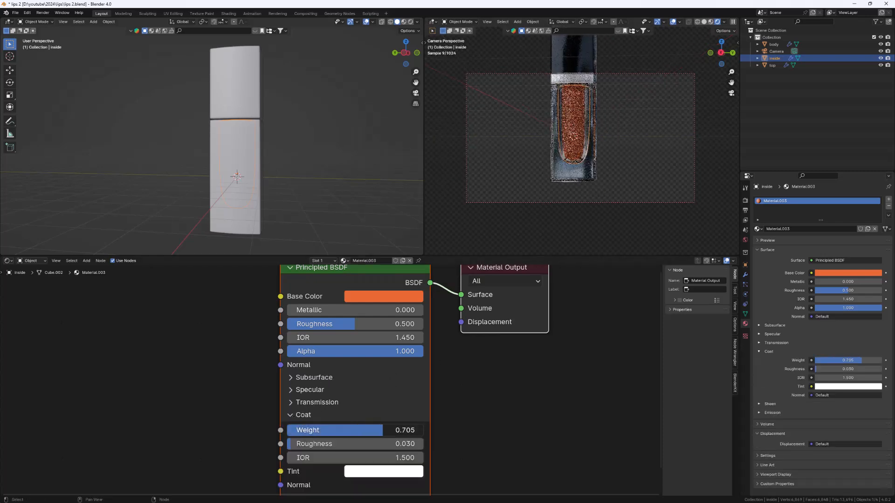
{"action": "middle_click_drag", "start_coordinate": [336, 456], "coordinate": [335, 419]}
{"action": "left_click", "coordinate": [371, 438]}
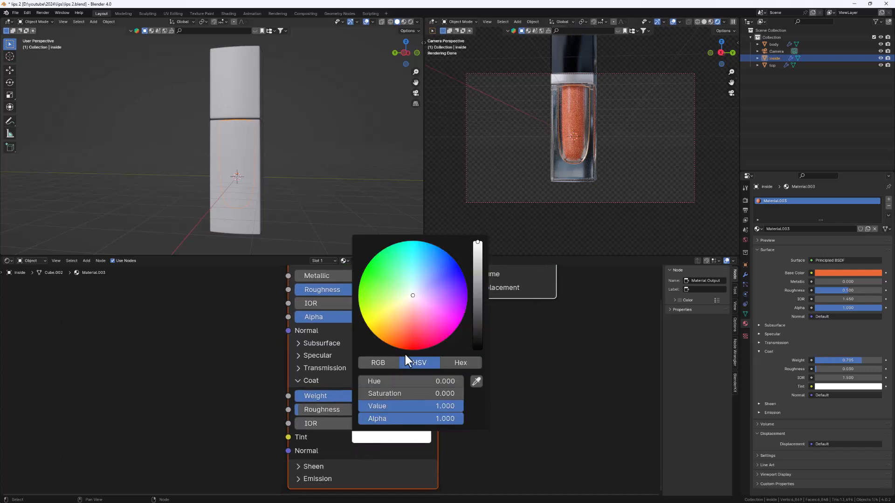
{"action": "left_click", "coordinate": [396, 319]}
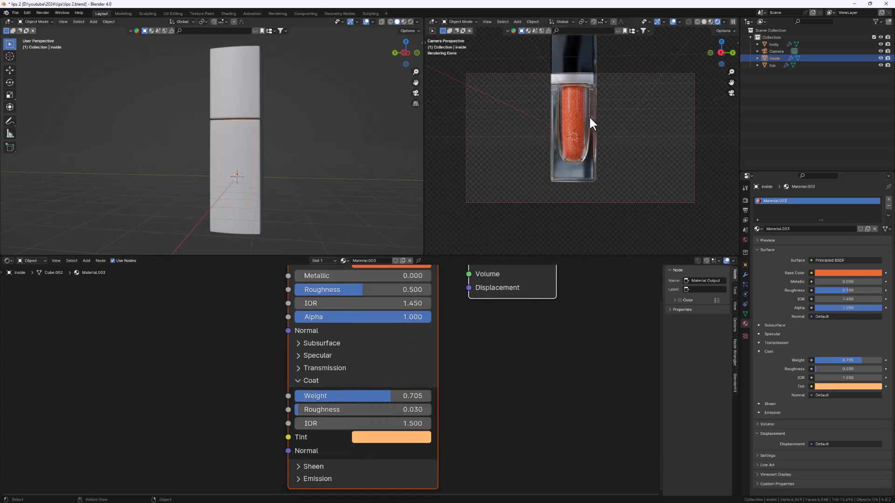
- Scale the inside object up uniformly by a factor of about 1.008 to close its gap to the glass body
{"action": "scroll", "coordinate": [259, 158], "scroll_direction": "up", "scroll_amount": 2}
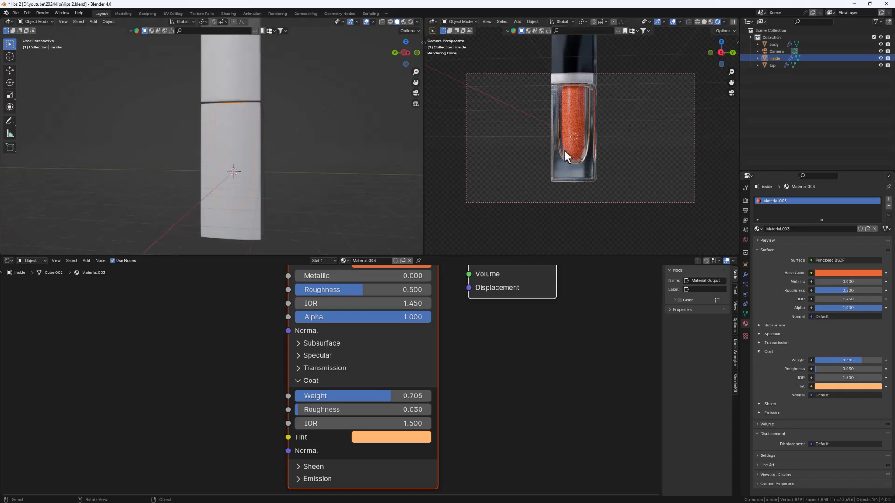
{"action": "scroll", "coordinate": [581, 122], "scroll_direction": "up", "scroll_amount": 4}
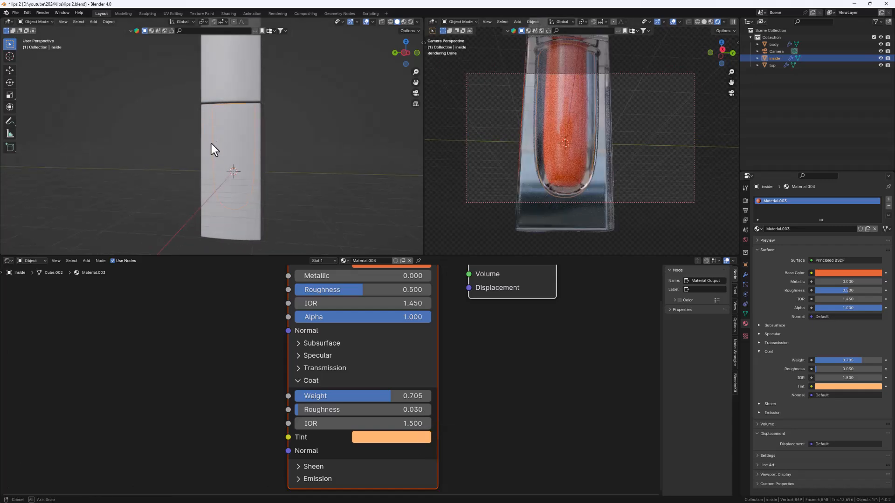
{"action": "middle_click_drag", "start_coordinate": [211, 140], "coordinate": [220, 152]}
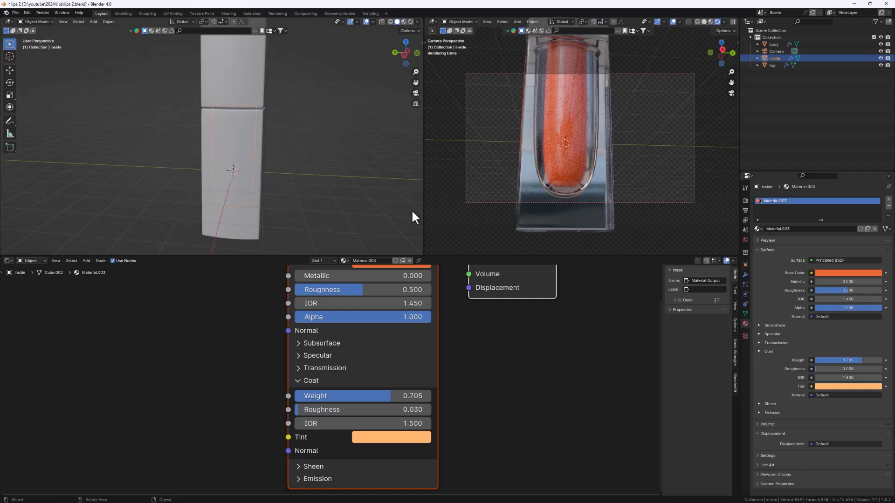
{"action": "middle_click_drag", "start_coordinate": [568, 163], "coordinate": [556, 128]}
{"action": "middle_click_drag", "start_coordinate": [565, 160], "coordinate": [544, 157]}
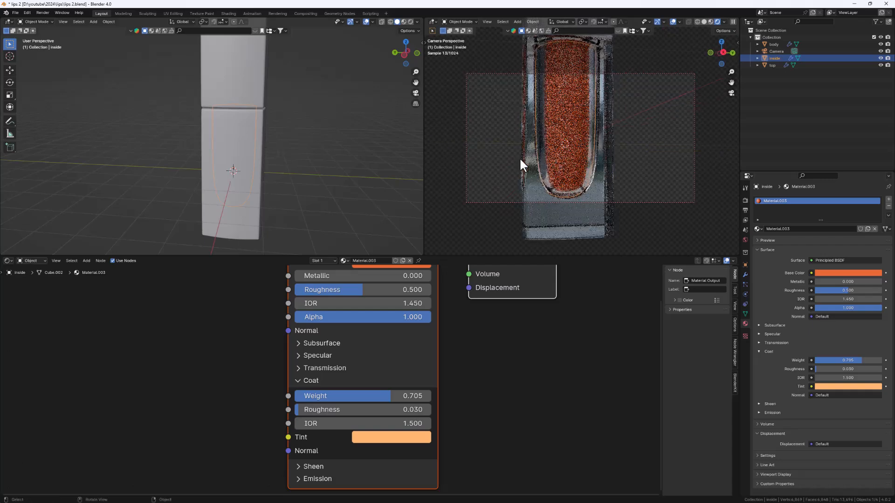
{"action": "middle_click_drag", "start_coordinate": [199, 154], "coordinate": [222, 156]}
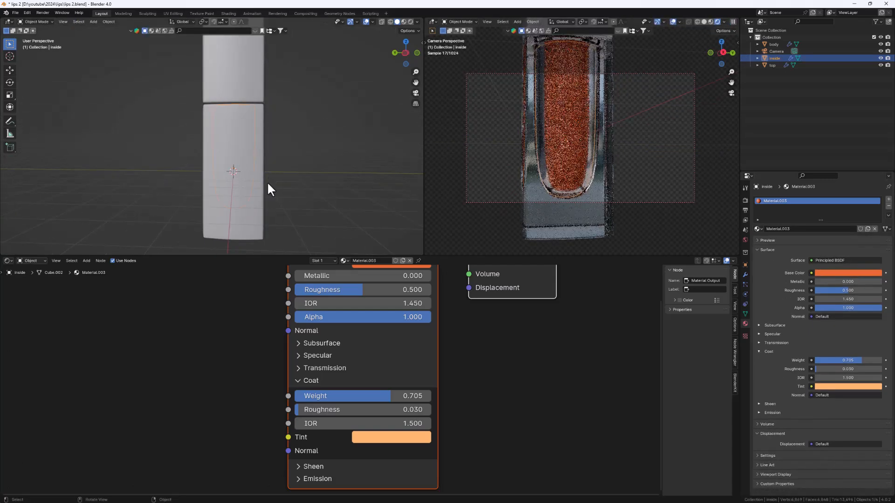
{"action": "left_click", "coordinate": [237, 173]}
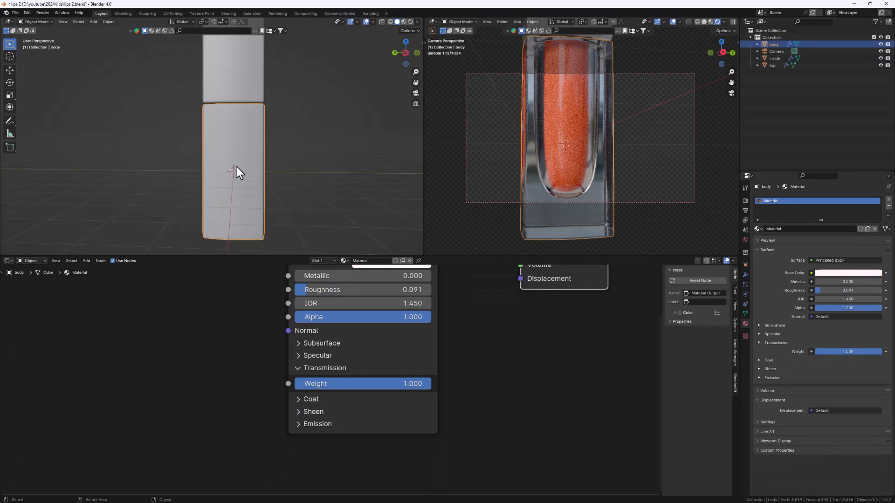
{"action": "left_click", "coordinate": [244, 142]}
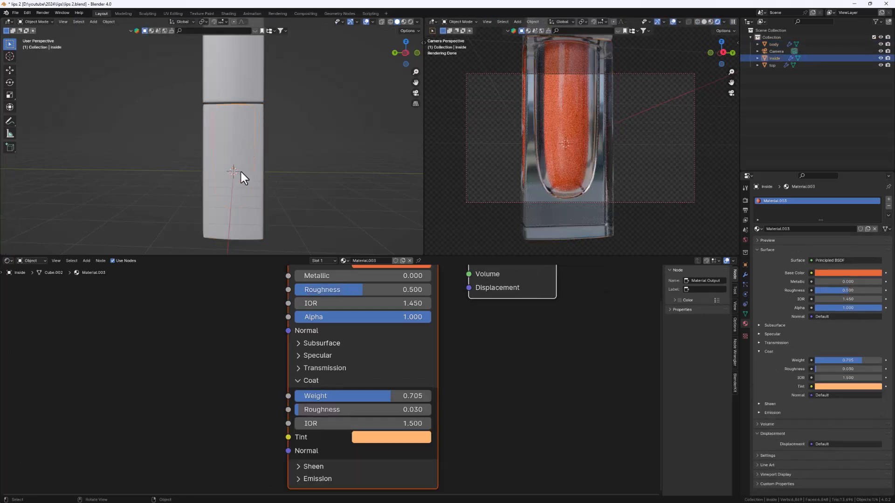
{"action": "mouse_move", "coordinate": [220, 158]}
{"action": "middle_mouse_down"}
{"action": "mouse_move", "coordinate": [254, 145]}
{"action": "mouse_move", "coordinate": [214, 147]}
{"action": "middle_mouse_up"}
{"action": "key", "text": "Caps_Lock"}
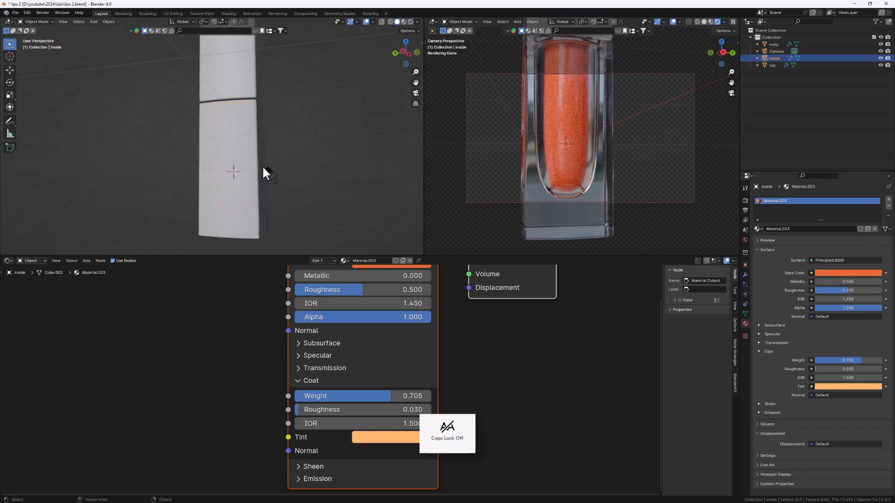
{"action": "key", "text": "s"}
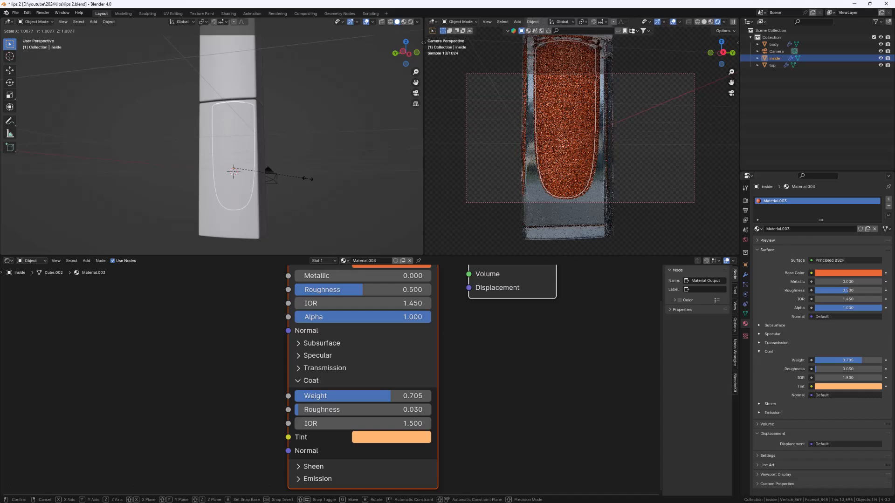
{"action": "left_click", "coordinate": [307, 179]}
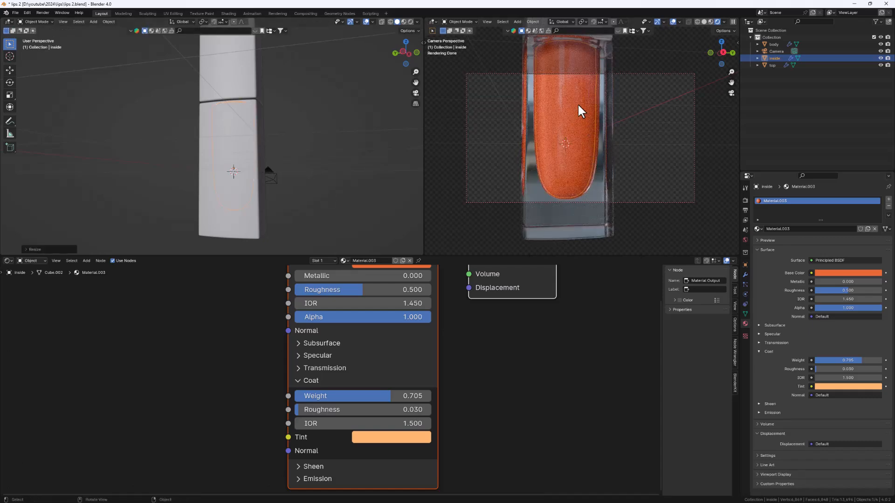
- In the top's black material, add an Image Texture feeding a Bump node's Height, with the bump connected to the base and Coat Normal inputs
{"action": "mouse_move", "coordinate": [598, 150]}
{"action": "middle_mouse_down"}
{"action": "mouse_move", "coordinate": [577, 169]}
{"action": "mouse_move", "coordinate": [563, 146]}
{"action": "mouse_move", "coordinate": [564, 119]}
{"action": "mouse_move", "coordinate": [592, 153]}
{"action": "mouse_move", "coordinate": [588, 143]}
{"action": "mouse_move", "coordinate": [597, 145]}
{"action": "middle_mouse_up"}
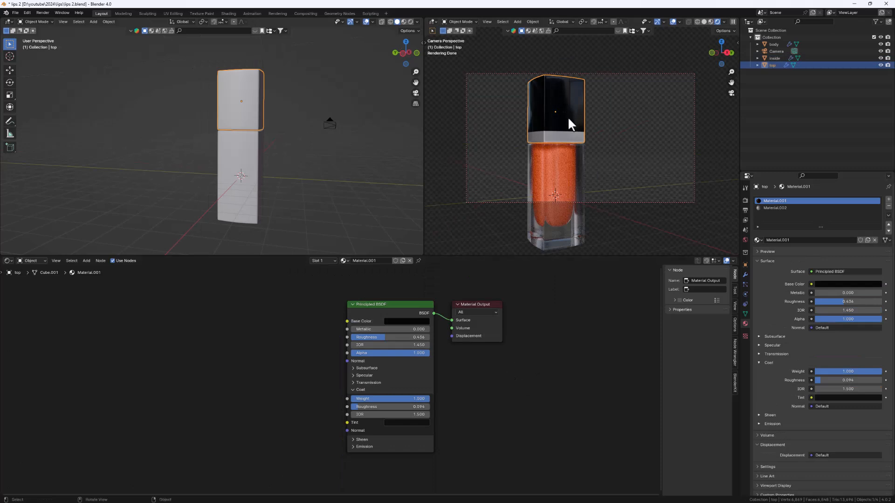
{"action": "mouse_move", "coordinate": [553, 127]}
{"action": "middle_mouse_down"}
{"action": "mouse_move", "coordinate": [586, 129]}
{"action": "mouse_move", "coordinate": [553, 122]}
{"action": "mouse_move", "coordinate": [560, 131]}
{"action": "mouse_move", "coordinate": [557, 119]}
{"action": "middle_mouse_up"}
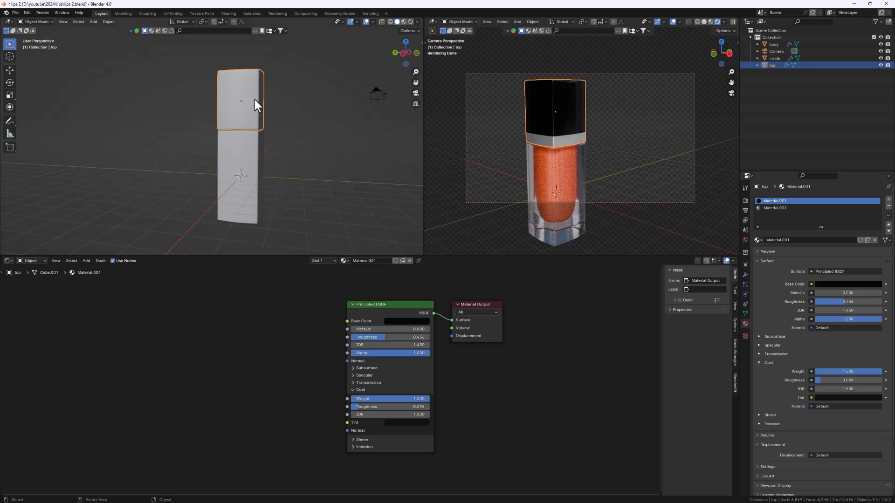
{"action": "left_click", "coordinate": [281, 99]}
{"action": "left_click", "coordinate": [238, 101]}
{"action": "scroll", "coordinate": [372, 337], "scroll_direction": "up", "scroll_amount": 2}
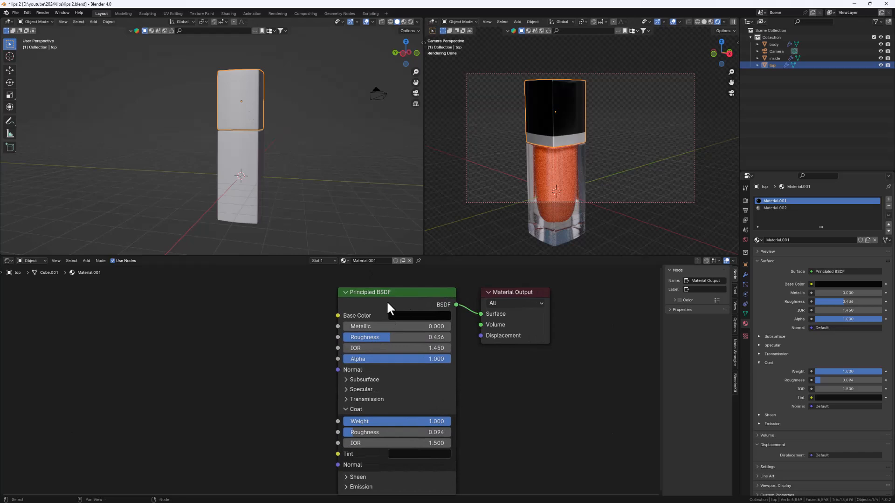
{"action": "left_click", "coordinate": [394, 299]}
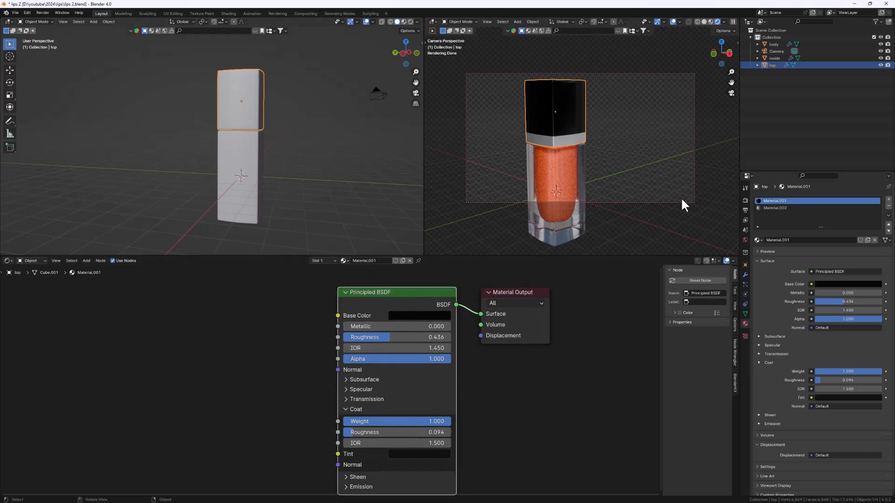
{"action": "left_click", "coordinate": [774, 208]}
{"action": "left_click", "coordinate": [779, 200]}
{"action": "scroll", "coordinate": [243, 299], "scroll_direction": "down", "scroll_amount": 3}
{"action": "middle_click_drag", "start_coordinate": [244, 320], "coordinate": [262, 320]}
{"action": "key", "text": "shift+a"}
{"action": "left_click", "coordinate": [233, 355]}
{"action": "type", "text": "image"}
{"action": "key", "text": "Return"}
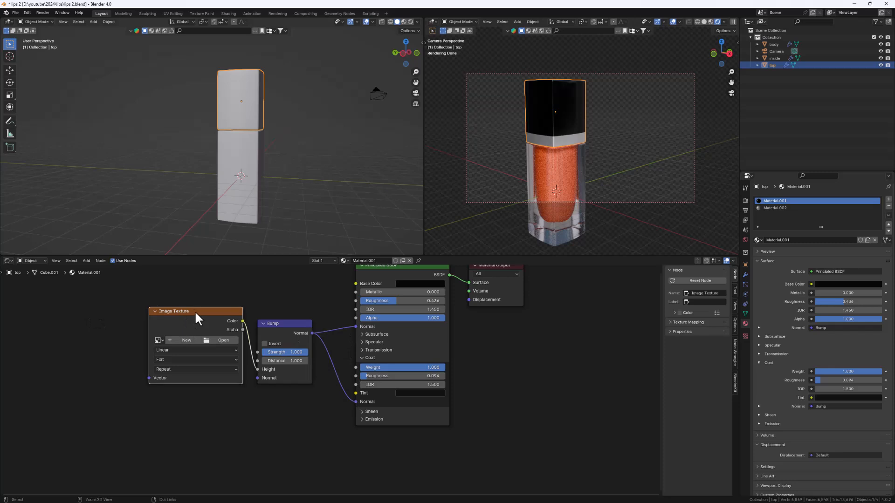
- Add Texture Coordinate and Mapping nodes to the Image Texture and load lips.psd into it
{"action": "key", "text": "ctrl+t"}
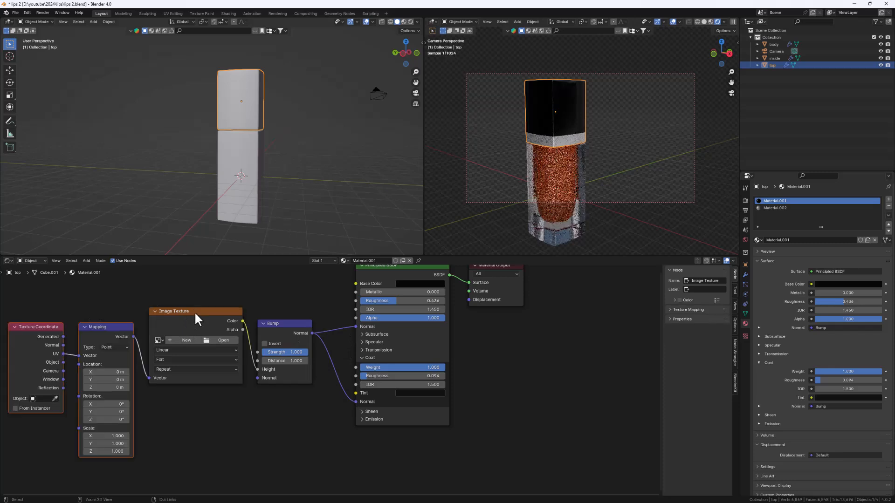
{"action": "scroll", "coordinate": [56, 358], "scroll_direction": "up", "scroll_amount": 1}
{"action": "middle_click_drag", "start_coordinate": [51, 345], "coordinate": [119, 341]}
{"action": "scroll", "coordinate": [98, 330], "scroll_direction": "down", "scroll_amount": 1}
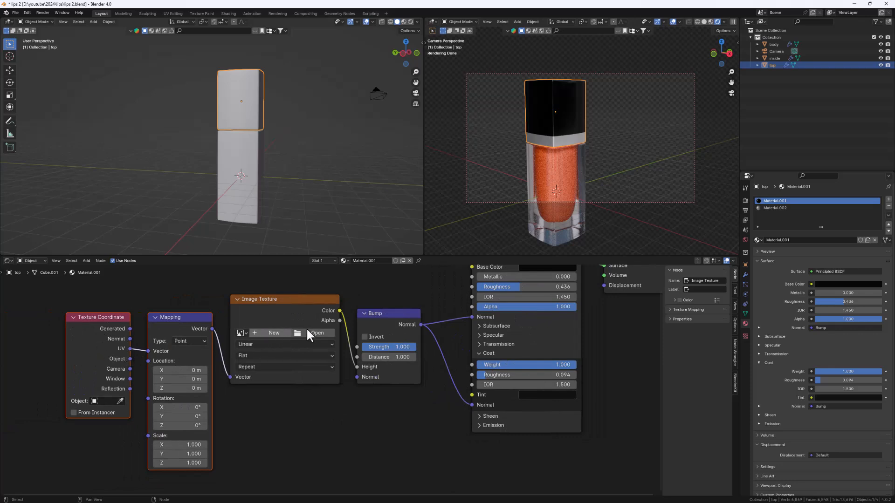
{"action": "left_click", "coordinate": [319, 333]}
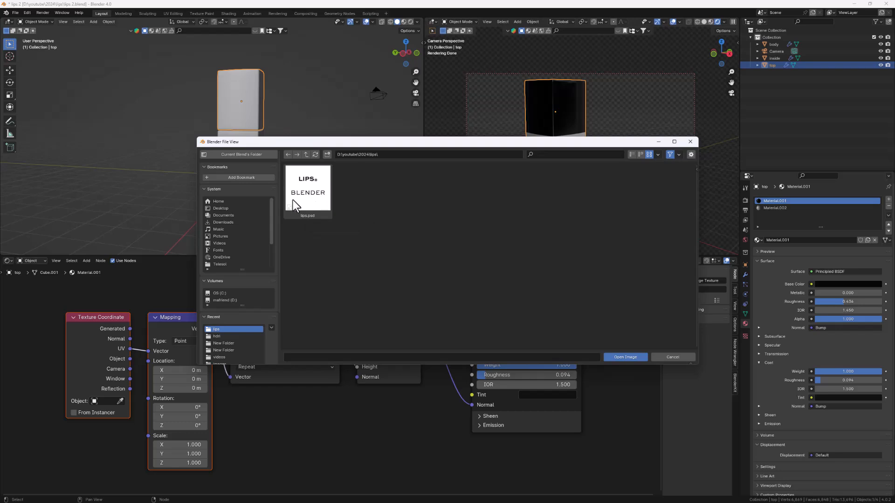
{"action": "double_click", "coordinate": [311, 203]}
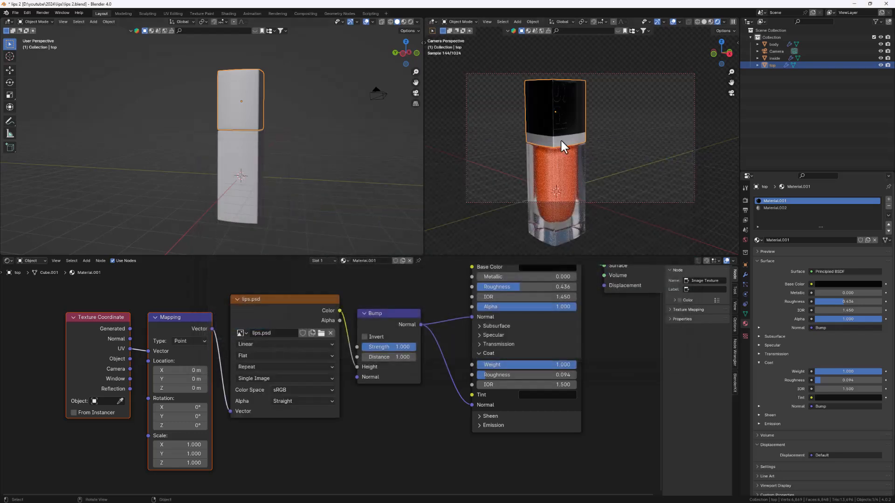
- Disconnect the Bump node from the Principled BSDF's base Normal input, keeping only its Coat Normal link
{"action": "mouse_move", "coordinate": [523, 140]}
{"action": "middle_mouse_down"}
{"action": "mouse_move", "coordinate": [556, 123]}
{"action": "mouse_move", "coordinate": [539, 122]}
{"action": "mouse_move", "coordinate": [567, 122]}
{"action": "mouse_move", "coordinate": [567, 103]}
{"action": "mouse_move", "coordinate": [557, 139]}
{"action": "mouse_move", "coordinate": [561, 128]}
{"action": "mouse_move", "coordinate": [575, 148]}
{"action": "mouse_move", "coordinate": [539, 125]}
{"action": "mouse_move", "coordinate": [572, 107]}
{"action": "mouse_move", "coordinate": [508, 164]}
{"action": "mouse_move", "coordinate": [518, 119]}
{"action": "mouse_move", "coordinate": [534, 109]}
{"action": "mouse_move", "coordinate": [536, 149]}
{"action": "middle_mouse_up"}
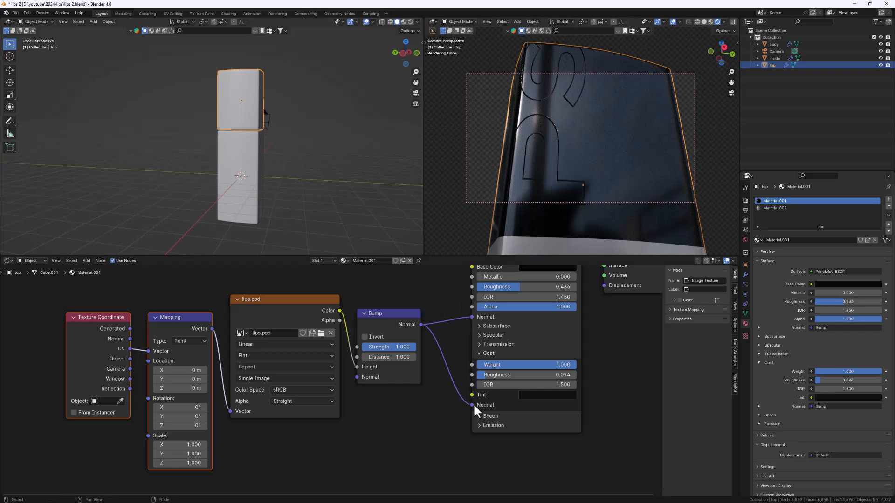
{"action": "left_click_drag", "start_coordinate": [471, 315], "coordinate": [463, 323]}
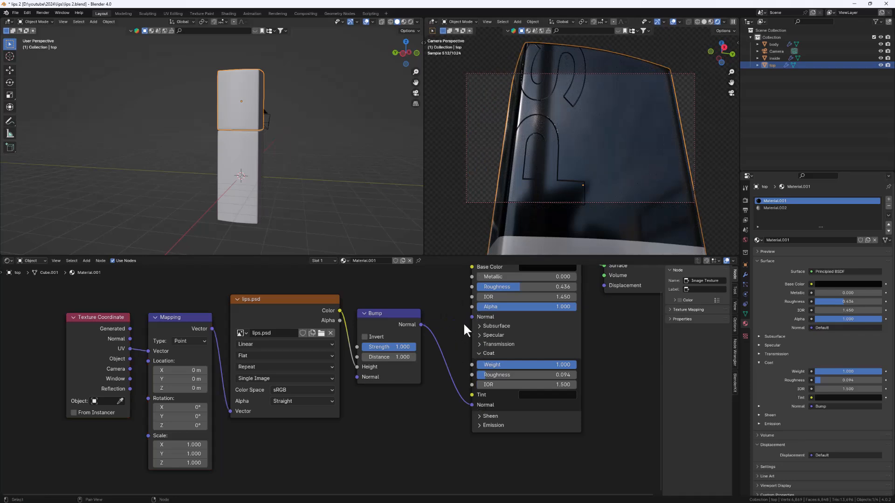
{"action": "middle_click_drag", "start_coordinate": [555, 164], "coordinate": [538, 135]}
{"action": "middle_click_drag", "start_coordinate": [540, 166], "coordinate": [567, 173]}
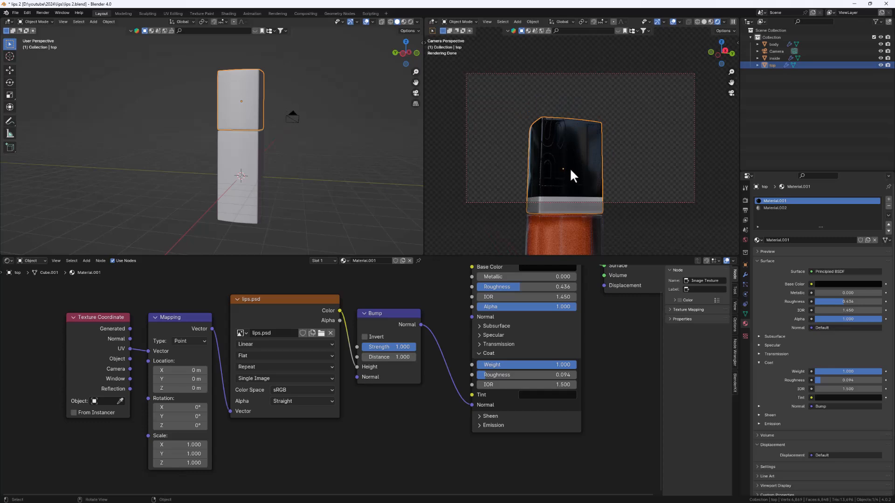
- In the UV Editing workspace, select the five stacked black faces in the column beside the top's edge, above the metallic band
{"action": "middle_click_drag", "start_coordinate": [369, 147], "coordinate": [176, 146]}
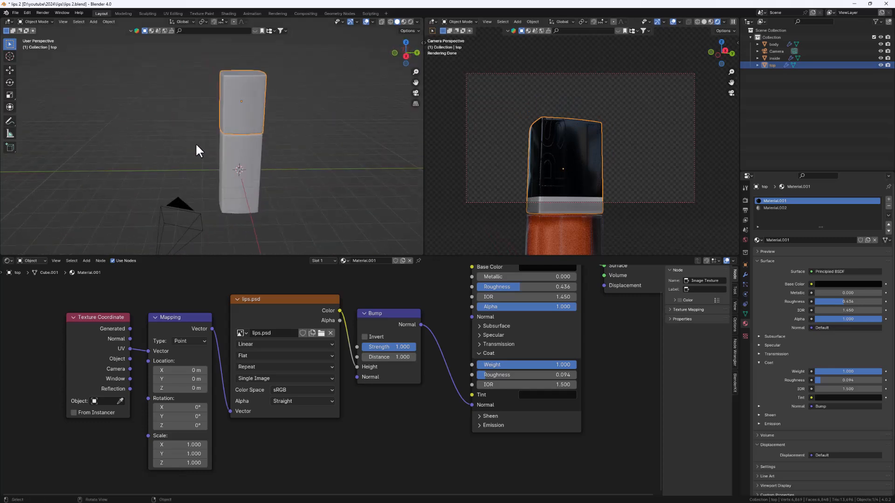
{"action": "left_click", "coordinate": [170, 12]}
{"action": "scroll", "coordinate": [244, 139], "scroll_direction": "down", "scroll_amount": 2}
{"action": "middle_click_drag", "start_coordinate": [554, 183], "coordinate": [555, 267]}
{"action": "scroll", "coordinate": [544, 214], "scroll_direction": "up", "scroll_amount": 3}
{"action": "middle_click_drag", "start_coordinate": [544, 214], "coordinate": [563, 196]}
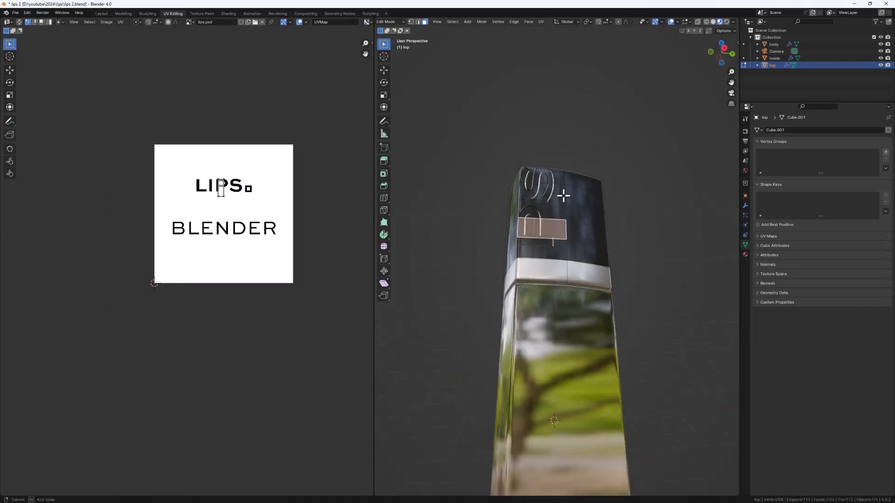
{"action": "middle_click_drag", "start_coordinate": [544, 235], "coordinate": [534, 249]}
{"action": "left_click", "coordinate": [529, 252], "text": "shift"}
{"action": "left_click", "coordinate": [537, 205], "text": "shift"}
{"action": "left_click", "coordinate": [542, 184], "text": "shift"}
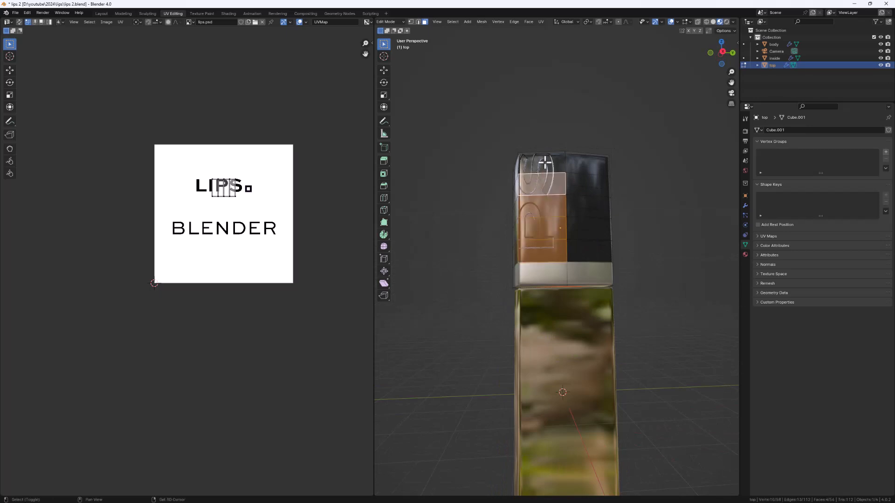
{"action": "left_click", "coordinate": [545, 162], "text": "shift"}
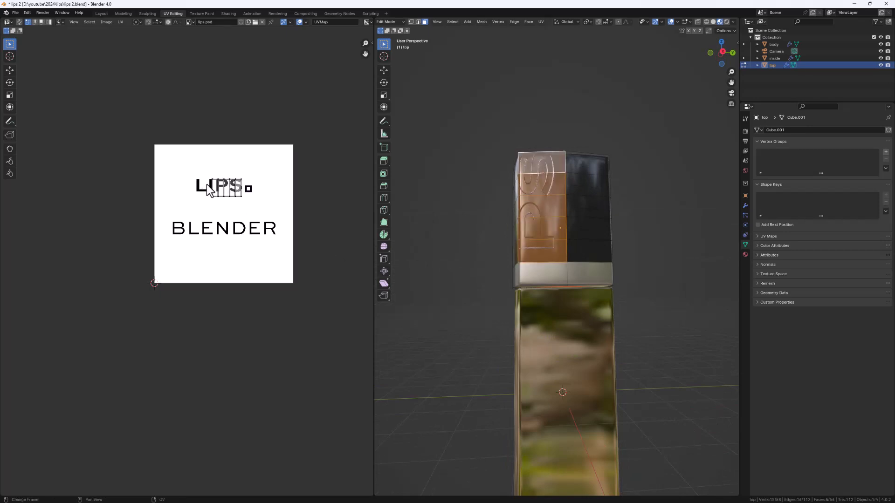
- Select all UVs of the chosen faces and shift them left over the first letters of the LIPS logo
{"action": "scroll", "coordinate": [207, 189], "scroll_direction": "up", "scroll_amount": 3}
{"action": "left_click_drag", "start_coordinate": [195, 163], "coordinate": [335, 234]}
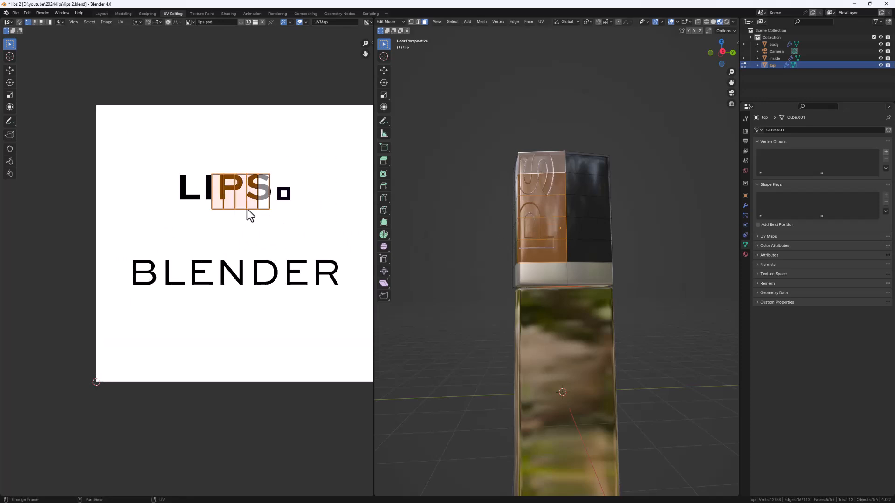
{"action": "key", "text": "g"}
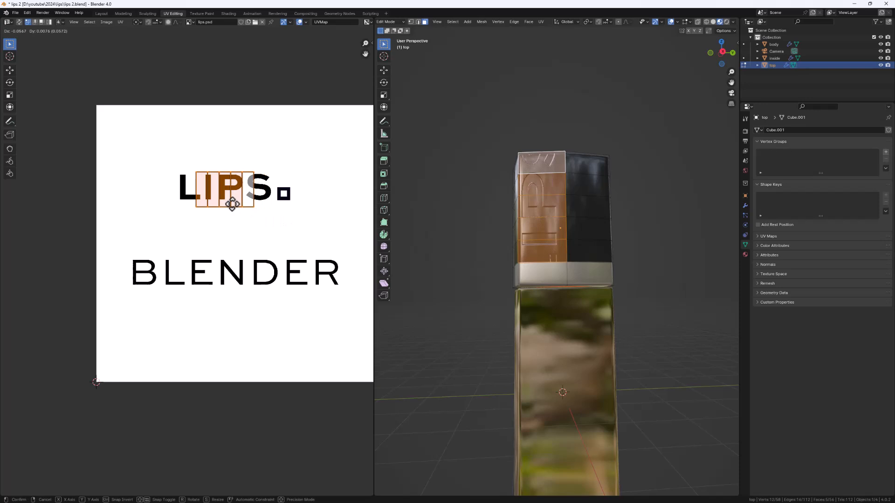
{"action": "left_click", "coordinate": [225, 204]}
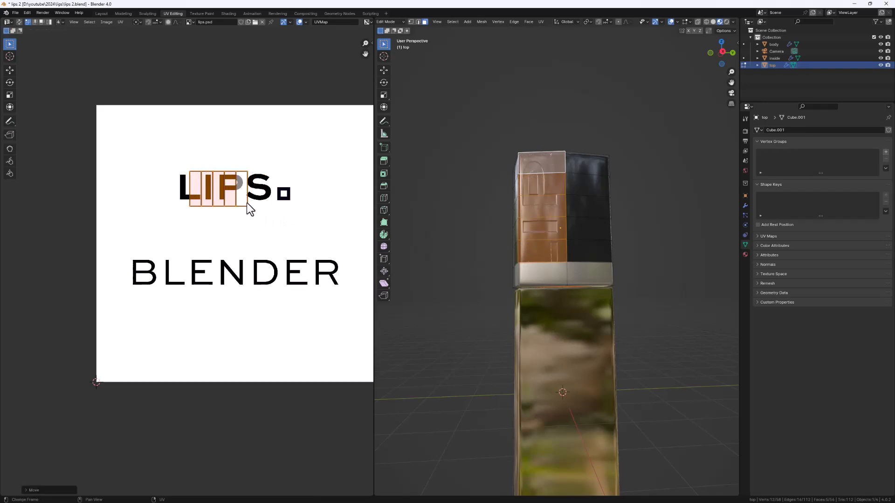
- Stretch the selected UVs along X to span the LIPS logo, and enlarge them along Y
{"action": "key", "text": "s"}
{"action": "key", "text": "x"}
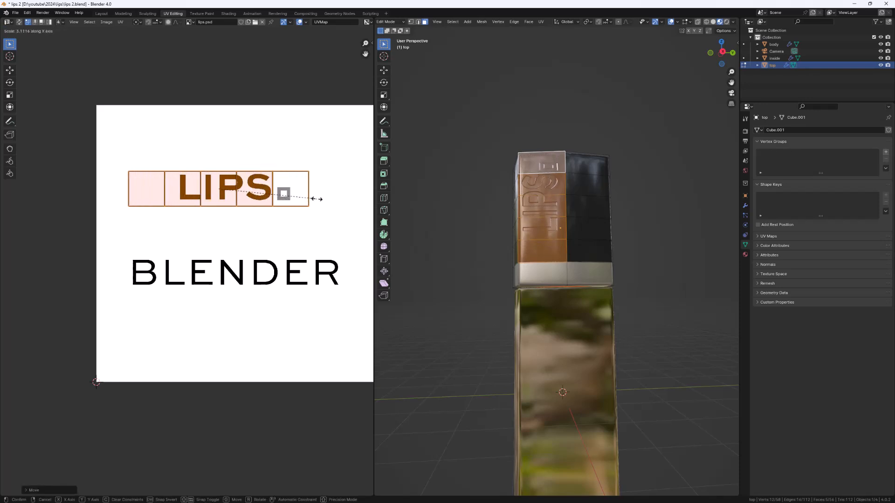
{"action": "left_click", "coordinate": [295, 201]}
{"action": "key", "text": "s"}
{"action": "key", "text": "y"}
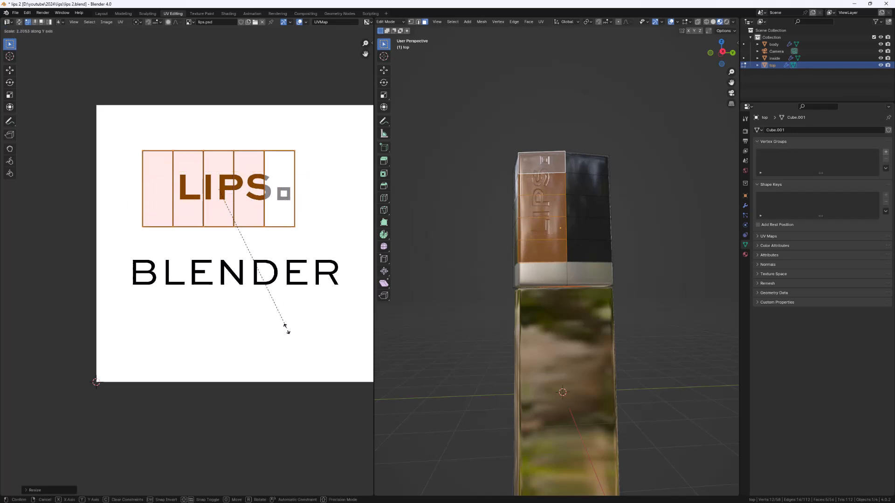
{"action": "left_click", "coordinate": [295, 365]}
- Fine-tune the selected UVs with a uniform scale and further widening along X, leaving a margin around the LIPS logo
{"action": "key", "text": "s"}
{"action": "left_click", "coordinate": [321, 291]}
{"action": "key", "text": "s"}
{"action": "key", "text": "x"}
{"action": "left_click", "coordinate": [330, 320]}
{"action": "key", "text": "s"}
{"action": "key", "text": "x"}
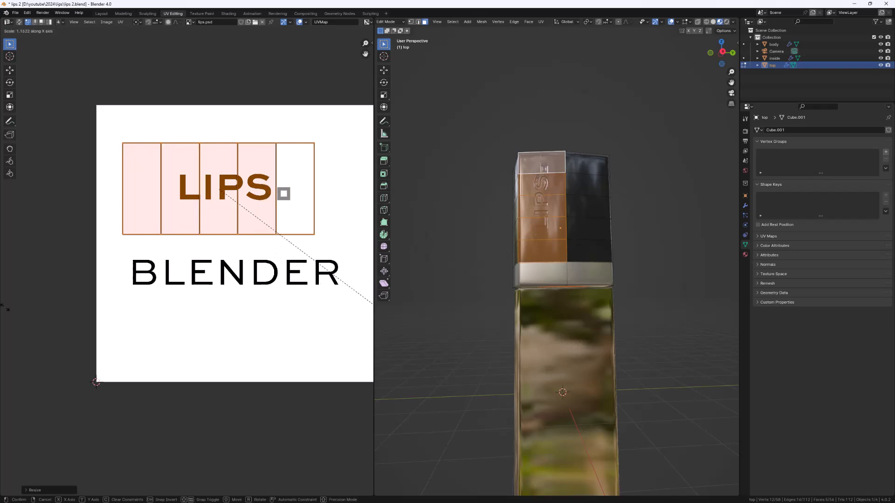
{"action": "left_click", "coordinate": [30, 314]}
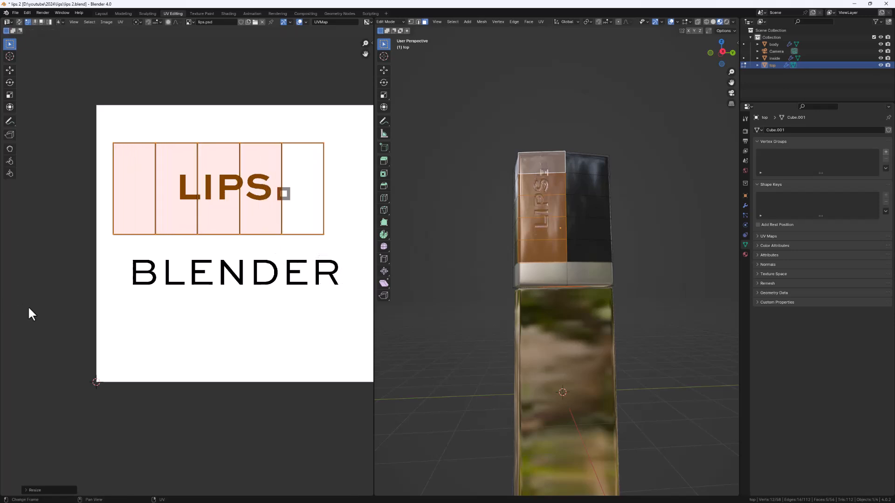
- Move the logo faces' UVs by about 0.121 in X and -0.048 in Y to reposition the logo on the top
{"action": "scroll", "coordinate": [265, 238], "scroll_direction": "down", "scroll_amount": 3}
{"action": "middle_click_drag", "start_coordinate": [264, 232], "coordinate": [253, 252]}
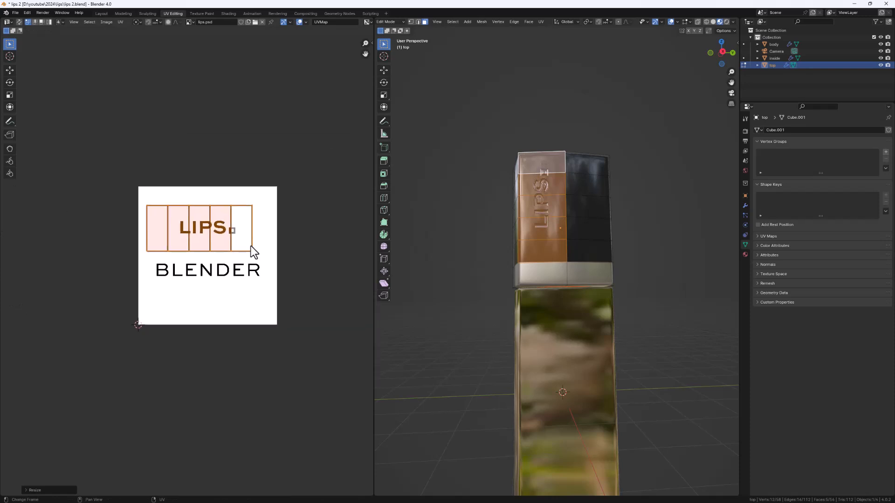
{"action": "key", "text": "g"}
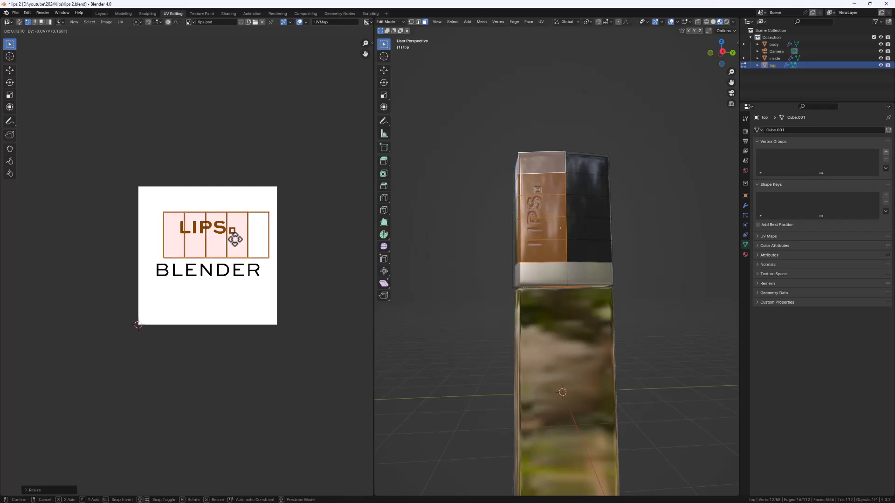
{"action": "left_click", "coordinate": [235, 239]}
- Show all of the top's faces in the UV layout, select the remaining linked island and shrink it to a tiny cluster
{"action": "middle_click_drag", "start_coordinate": [523, 217], "coordinate": [606, 191]}
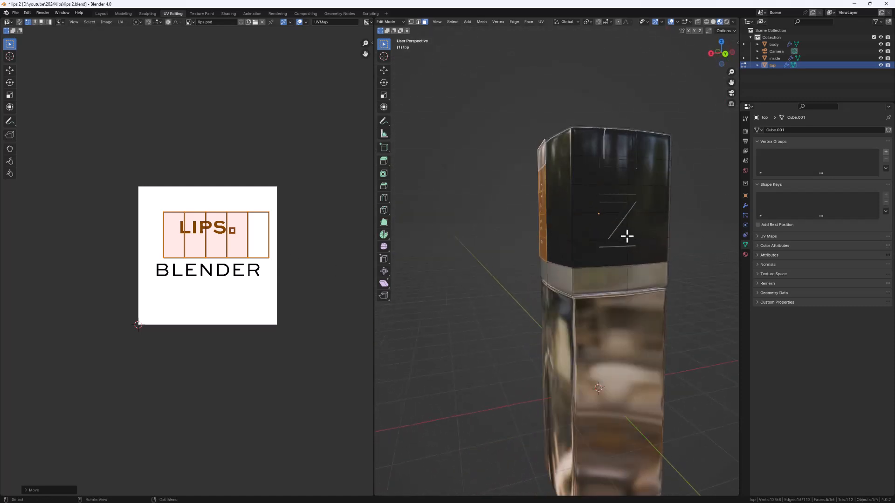
{"action": "left_click", "coordinate": [643, 210]}
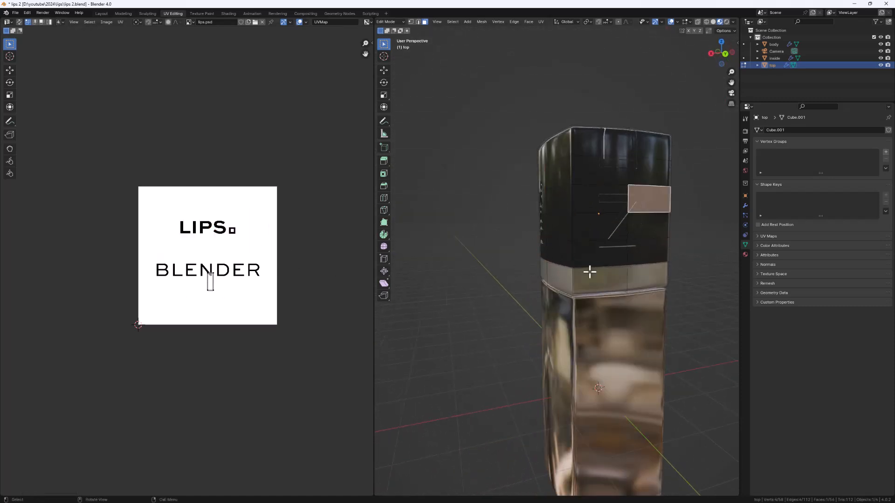
{"action": "key", "text": "a"}
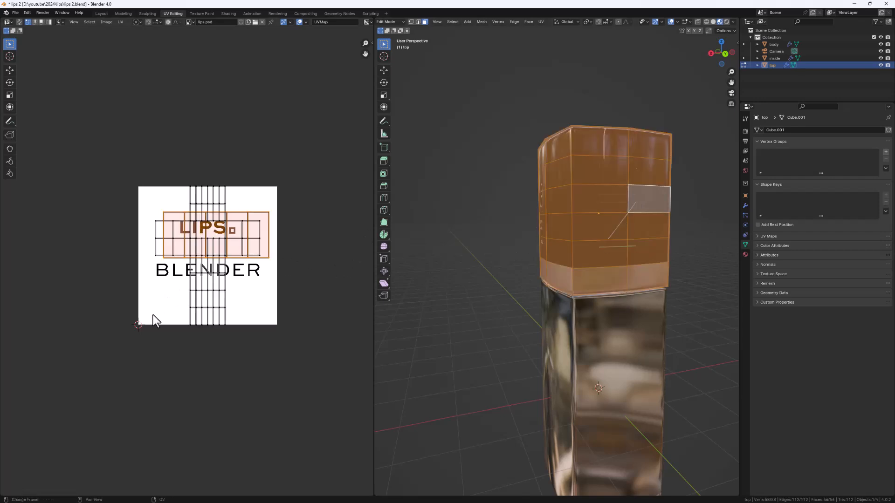
{"action": "scroll", "coordinate": [153, 315], "scroll_direction": "up", "scroll_amount": 4}
{"action": "scroll", "coordinate": [331, 280], "scroll_direction": "down", "scroll_amount": 3}
{"action": "middle_click_drag", "start_coordinate": [340, 257], "coordinate": [290, 262], "text": "shift"}
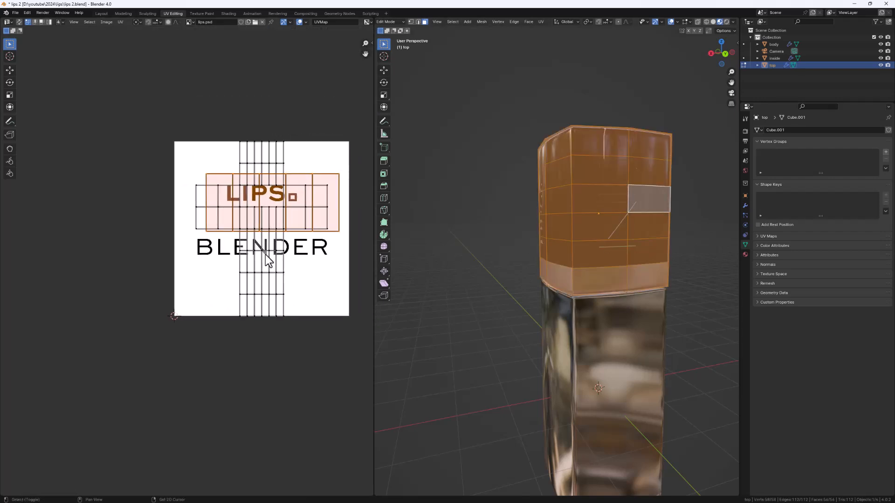
{"action": "left_click", "coordinate": [260, 283]}
{"action": "key", "text": "l"}
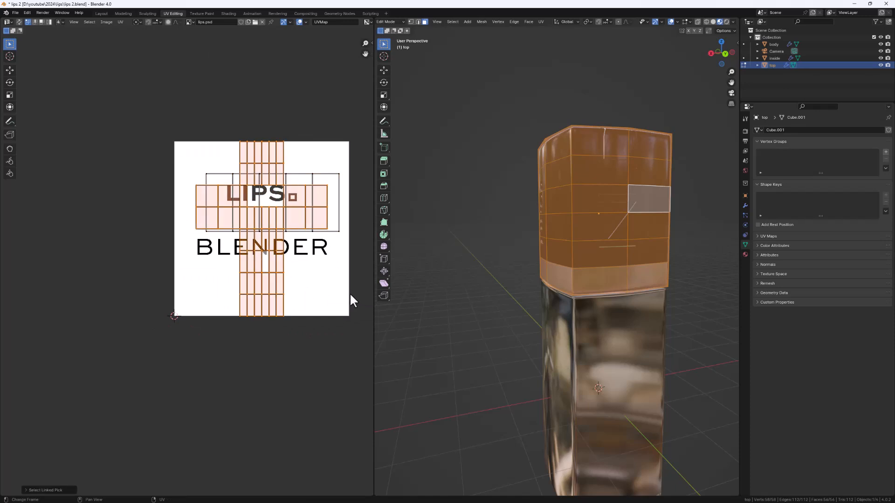
{"action": "key", "text": "s"}
{"action": "left_click", "coordinate": [276, 242]}
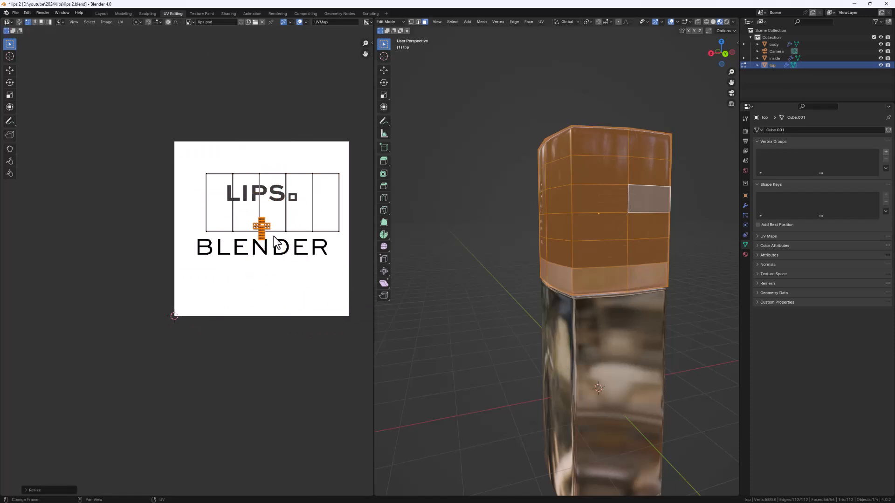
- Move the shrunken UV island to the blank white area below the word BLENDER, clearing stray lettering from the other faces
{"action": "key", "text": "g"}
{"action": "left_click", "coordinate": [304, 294]}
{"action": "middle_click_drag", "start_coordinate": [556, 204], "coordinate": [669, 176]}
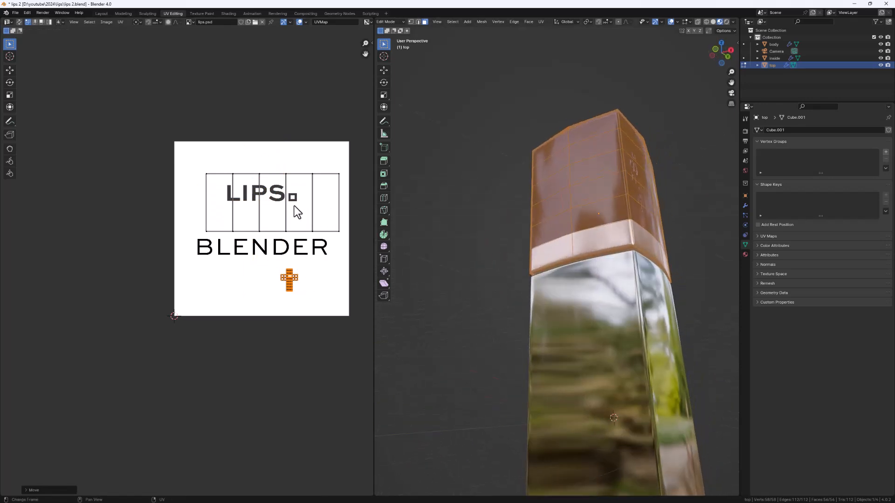
{"action": "middle_click_drag", "start_coordinate": [668, 222], "coordinate": [629, 220]}
{"action": "middle_click_drag", "start_coordinate": [585, 149], "coordinate": [586, 226]}
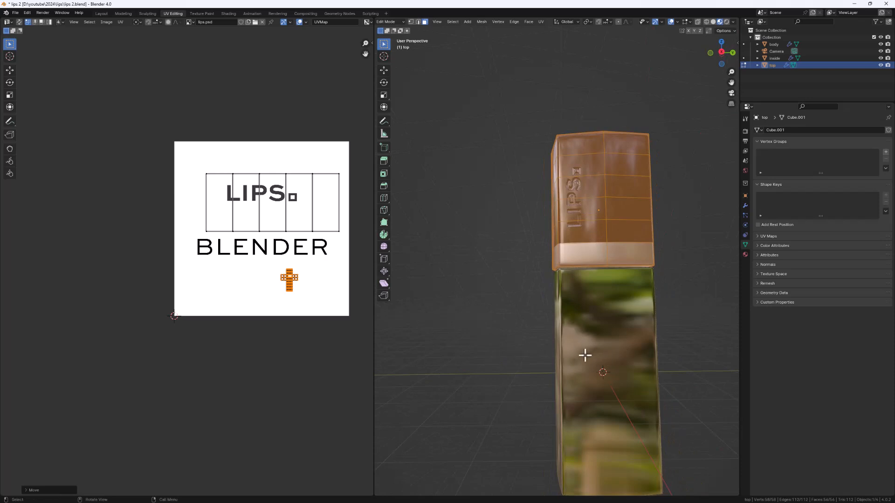
{"action": "middle_click_drag", "start_coordinate": [624, 332], "coordinate": [636, 325]}
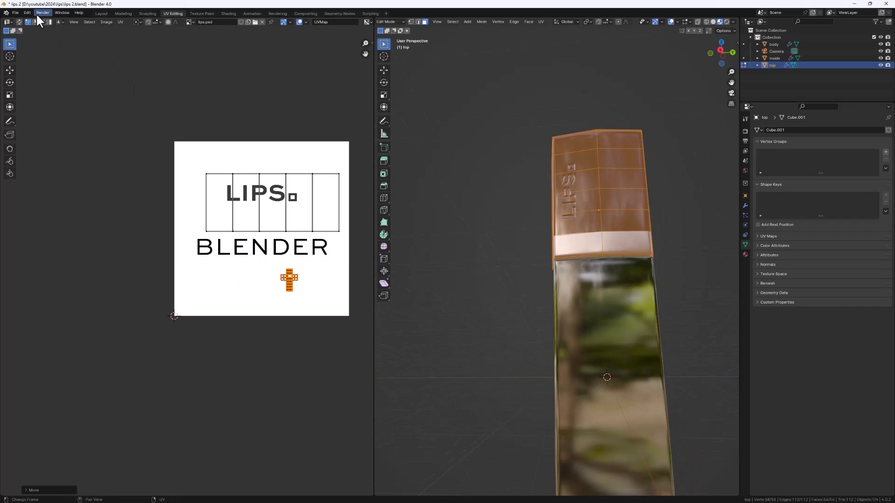
- Return to the Layout workspace, select the body and move its Material Output node farther from the Principled BSDF
{"action": "left_click", "coordinate": [102, 14]}
{"action": "mouse_move", "coordinate": [562, 178]}
{"action": "middle_mouse_down"}
{"action": "mouse_move", "coordinate": [559, 138]}
{"action": "mouse_move", "coordinate": [550, 182]}
{"action": "mouse_move", "coordinate": [553, 139]}
{"action": "mouse_move", "coordinate": [553, 172]}
{"action": "middle_mouse_up"}
{"action": "key", "text": "Caps_Lock"}
{"action": "left_click", "coordinate": [250, 164]}
{"action": "middle_click_drag", "start_coordinate": [377, 322], "coordinate": [444, 434]}
{"action": "left_click_drag", "start_coordinate": [486, 330], "coordinate": [550, 330]}
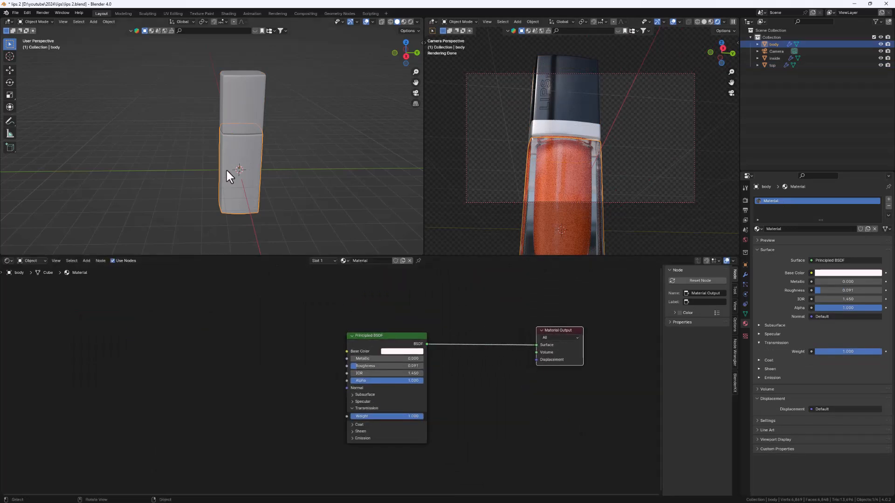
- Insert a Mix Shader between the body material's Principled BSDF and Material Output, and spread the nodes apart
{"action": "middle_click_drag", "start_coordinate": [241, 178], "coordinate": [234, 89], "text": "shift"}
{"action": "middle_click_drag", "start_coordinate": [510, 169], "coordinate": [550, 136]}
{"action": "scroll", "coordinate": [490, 400], "scroll_direction": "up", "scroll_amount": 2}
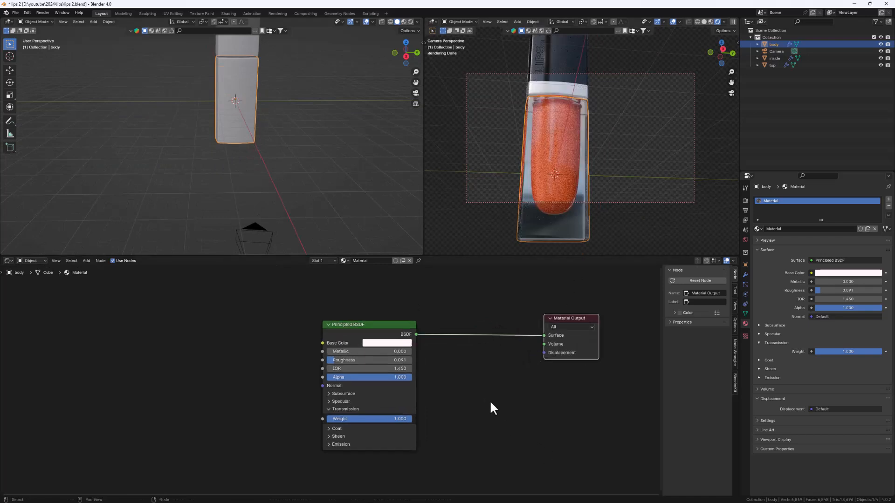
{"action": "key", "text": "shift+a"}
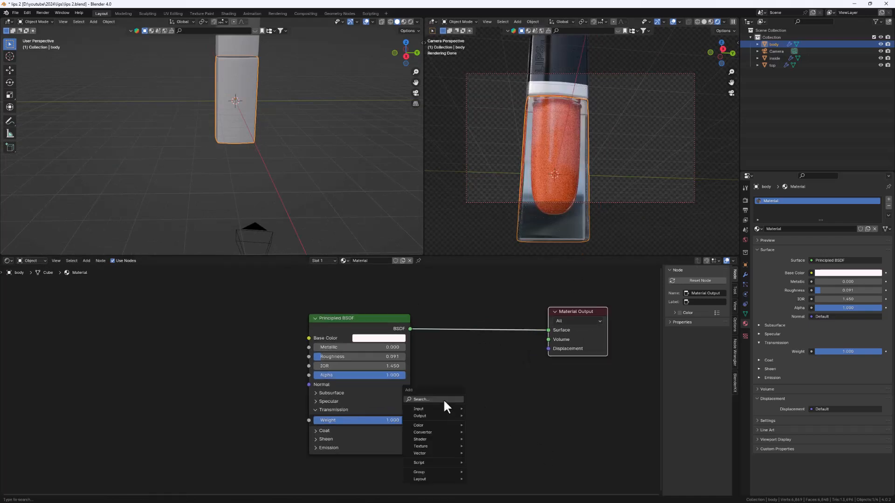
{"action": "left_click", "coordinate": [444, 400]}
{"action": "type", "text": "MIC"}
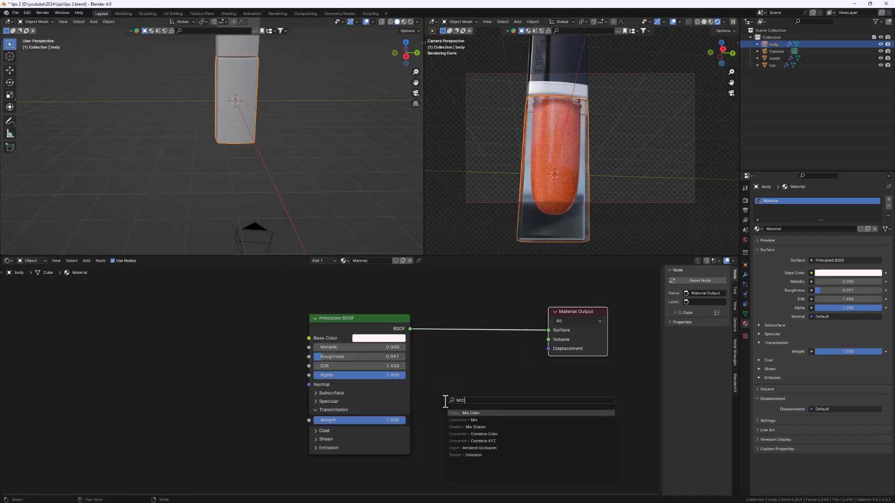
{"action": "left_click", "coordinate": [473, 427]}
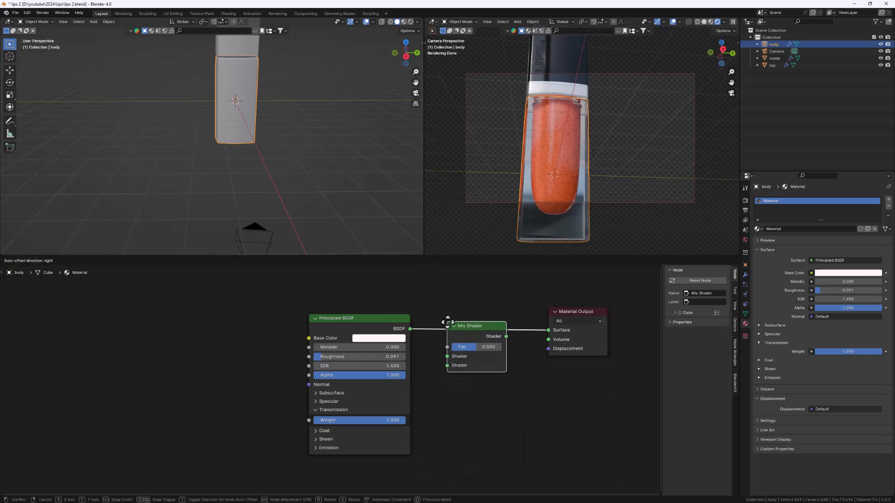
{"action": "left_click", "coordinate": [459, 326]}
{"action": "left_click_drag", "start_coordinate": [575, 307], "coordinate": [599, 310]}
{"action": "left_click_drag", "start_coordinate": [369, 317], "coordinate": [268, 305]}
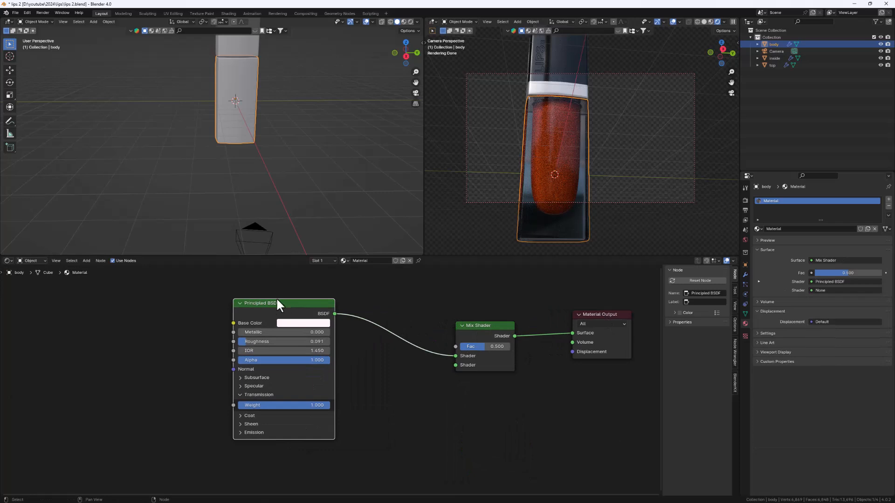
- Duplicate the Principled BSDF, connect the copy to the Mix Shader's second shader input and space out both Principled nodes
{"action": "key", "text": "shift+d"}
{"action": "left_click", "coordinate": [444, 402]}
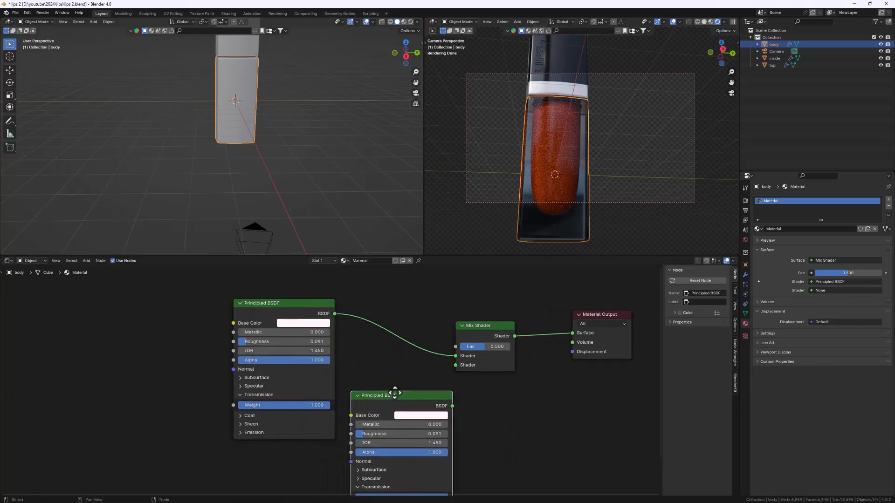
{"action": "scroll", "coordinate": [442, 398], "scroll_direction": "up", "scroll_amount": 1}
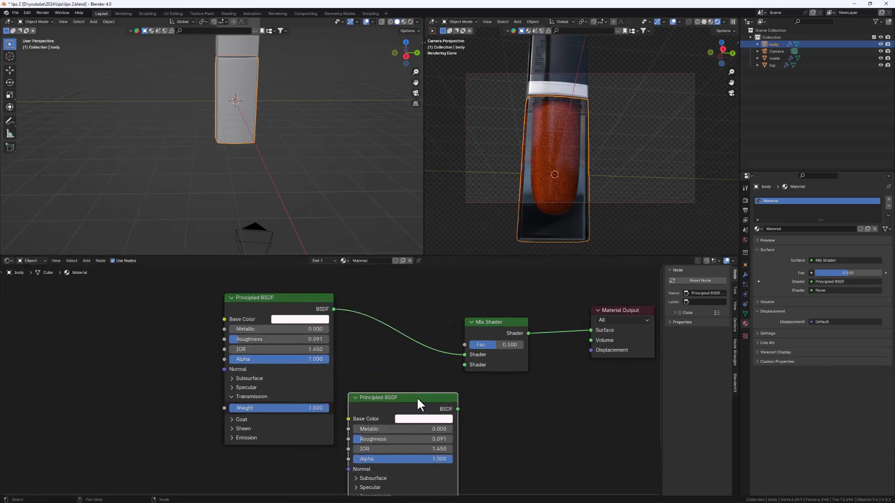
{"action": "left_click_drag", "start_coordinate": [458, 409], "coordinate": [464, 365]}
{"action": "left_click_drag", "start_coordinate": [270, 297], "coordinate": [207, 299]}
{"action": "left_click_drag", "start_coordinate": [372, 399], "coordinate": [334, 395]}
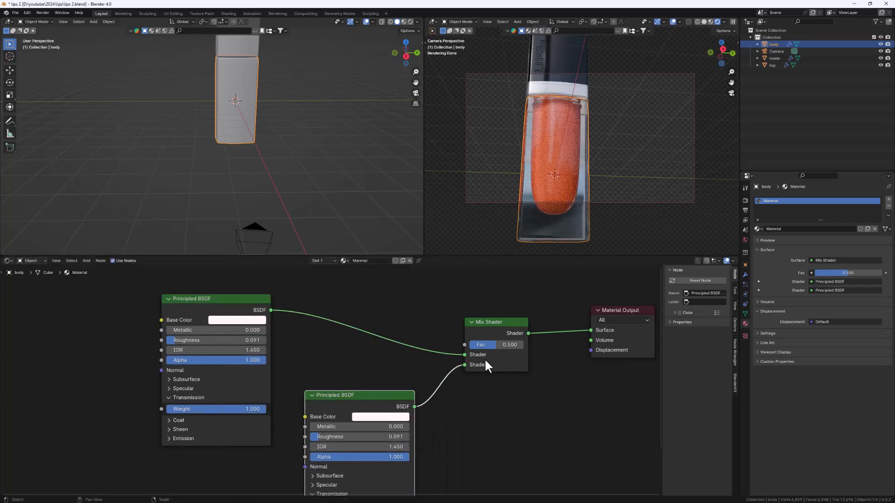
- Make the duplicated Principled BSDF opaque metal by setting its Transmission Weight to 0 and Metallic to 1
{"action": "scroll", "coordinate": [487, 357], "scroll_direction": "up", "scroll_amount": 1}
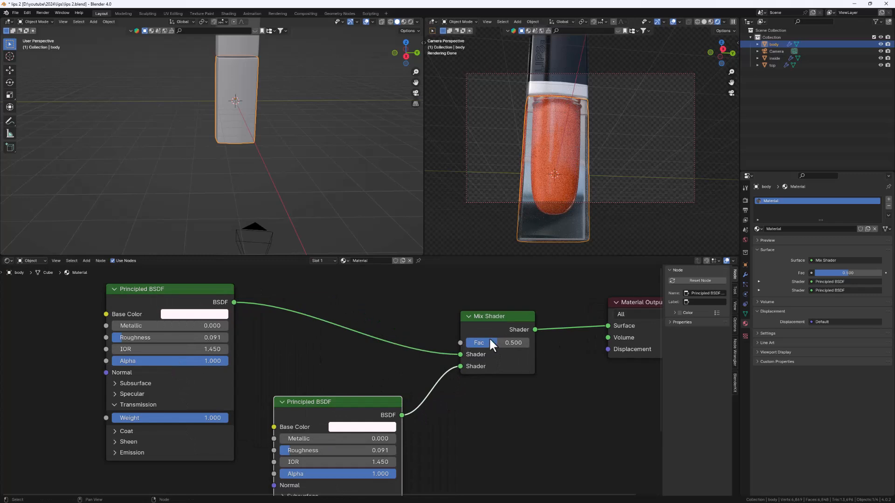
{"action": "scroll", "coordinate": [298, 412], "scroll_direction": "down", "scroll_amount": 2}
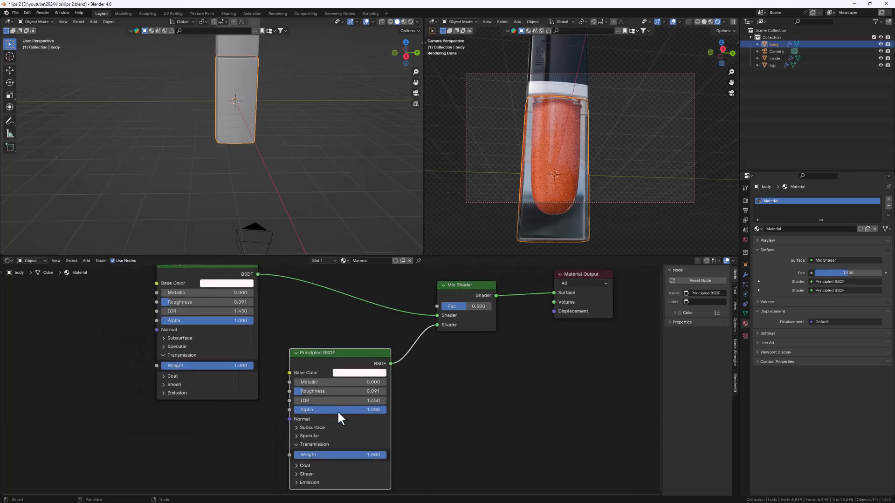
{"action": "left_click_drag", "start_coordinate": [376, 455], "coordinate": [298, 455]}
{"action": "left_click_drag", "start_coordinate": [295, 380], "coordinate": [449, 393]}
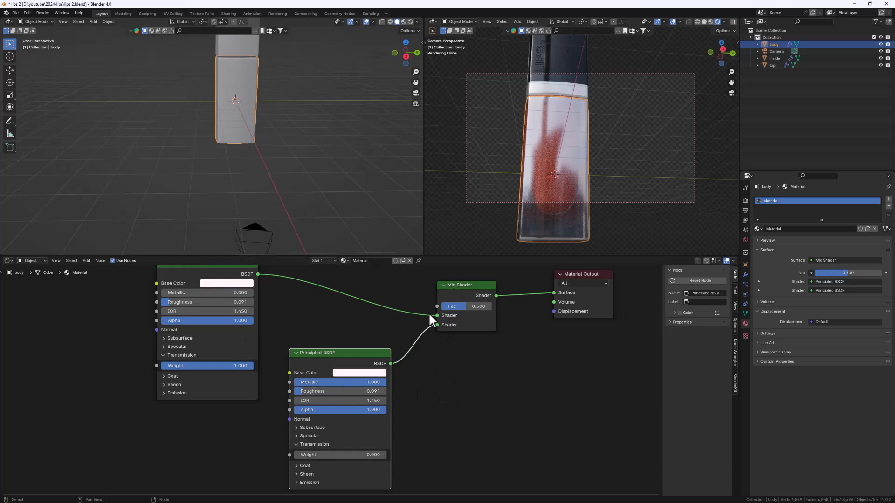
{"action": "scroll", "coordinate": [460, 325], "scroll_direction": "up", "scroll_amount": 1}
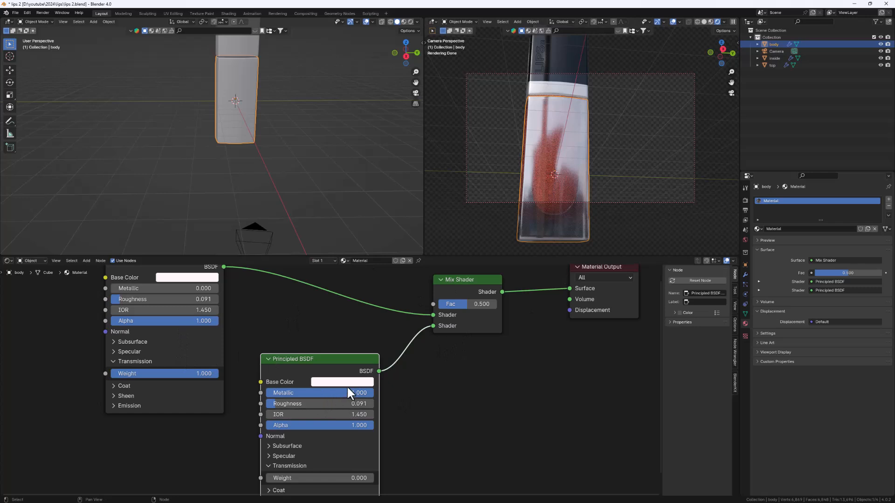
- Compare the glass and metal shaders by varying the Mix Shader factor between 0 and 1, ending at 0.600
{"action": "left_click_drag", "start_coordinate": [466, 305], "coordinate": [437, 305]}
{"action": "scroll", "coordinate": [242, 326], "scroll_direction": "down", "scroll_amount": 2}
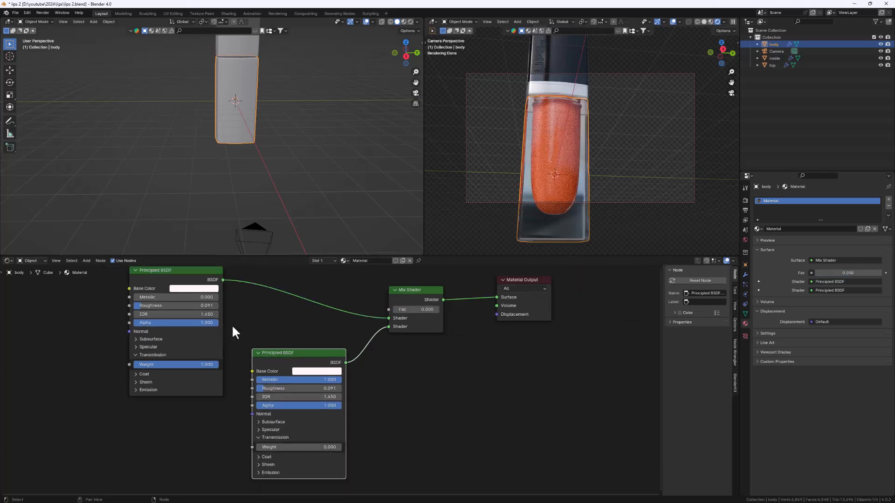
{"action": "left_click_drag", "start_coordinate": [411, 333], "coordinate": [457, 333]}
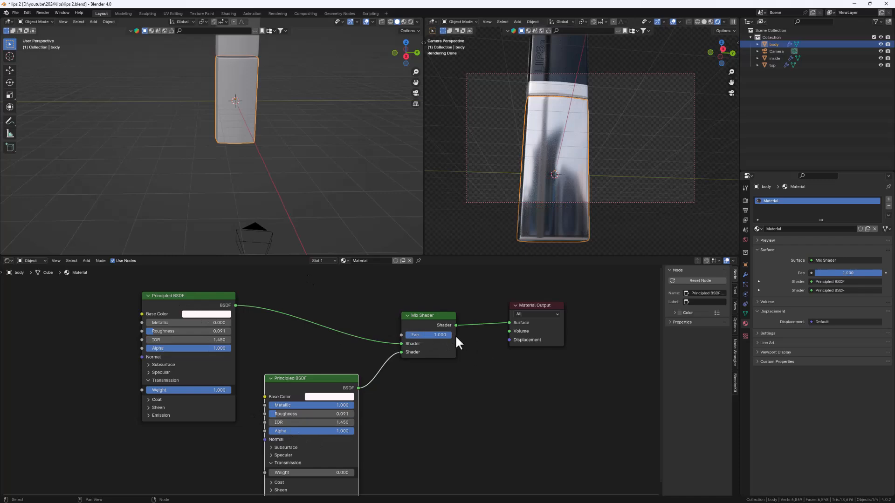
{"action": "left_click_drag", "start_coordinate": [448, 335], "coordinate": [344, 332]}
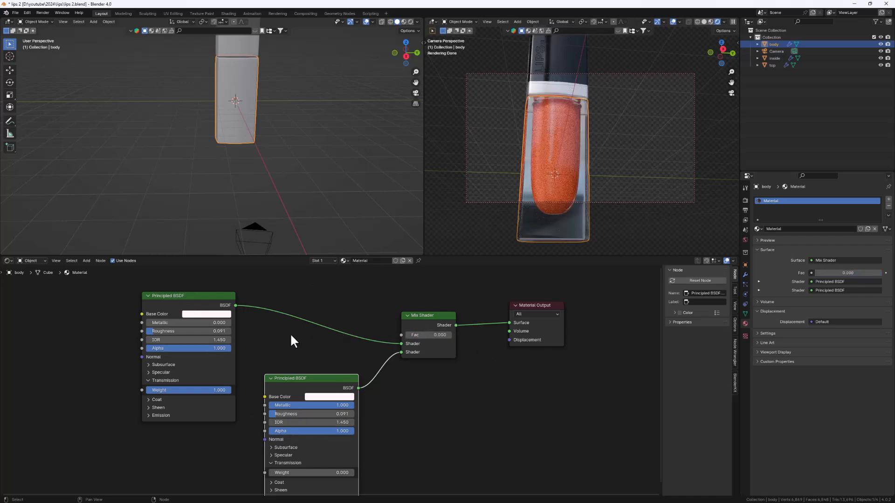
{"action": "left_click_drag", "start_coordinate": [420, 337], "coordinate": [448, 338]}
{"action": "scroll", "coordinate": [369, 336], "scroll_direction": "down", "scroll_amount": 1}
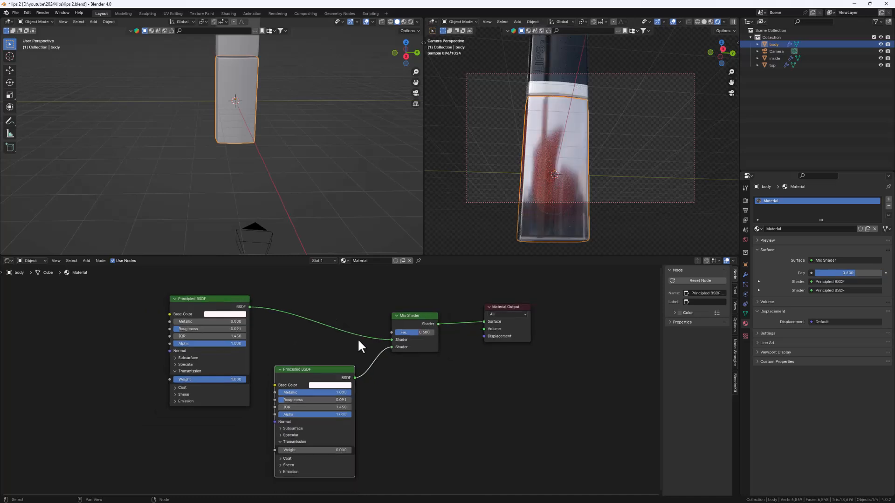
{"action": "middle_click_drag", "start_coordinate": [359, 341], "coordinate": [372, 375]}
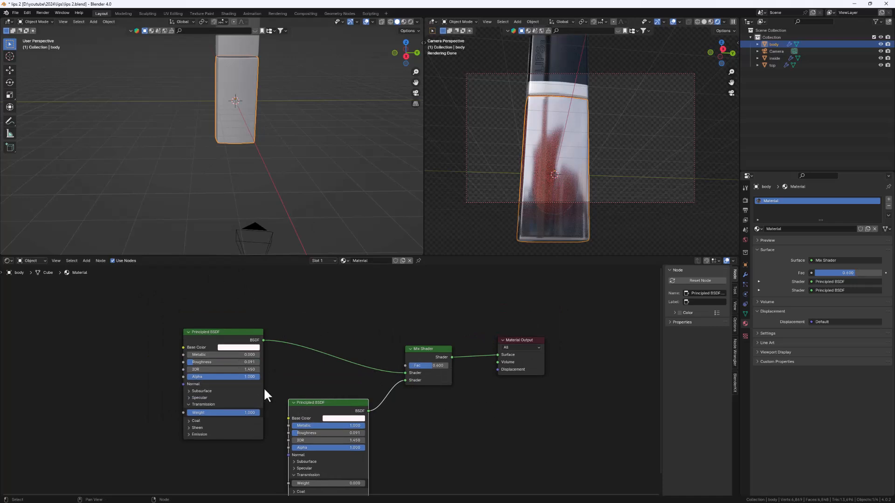
{"action": "key", "text": "shift+a"}
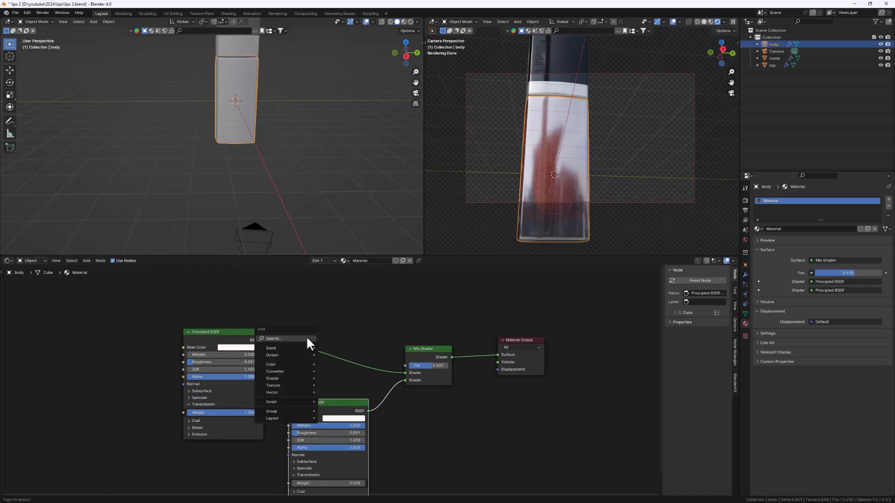
{"action": "mouse_move", "coordinate": [296, 365]}
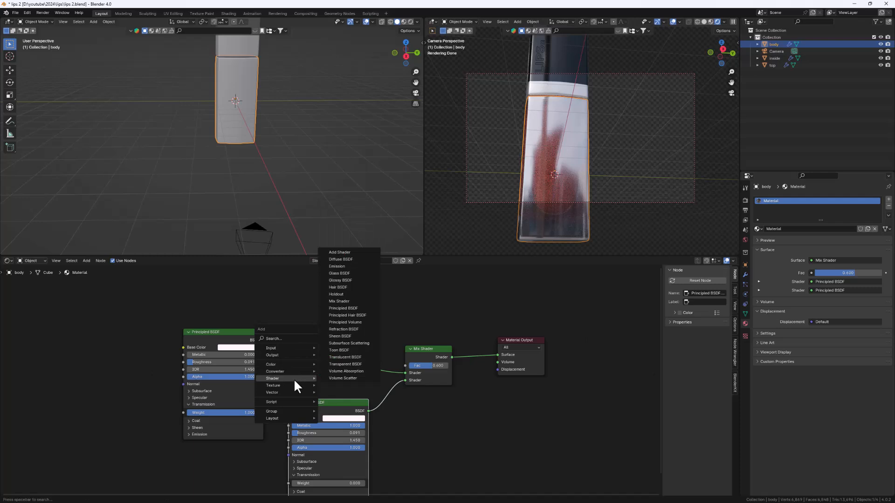
{"action": "key", "text": "Escape"}
- Add an Image Texture node above the body's shader nodes and assign the existing lips.psd image to it
{"action": "key", "text": "shift+a"}
{"action": "left_click", "coordinate": [311, 316]}
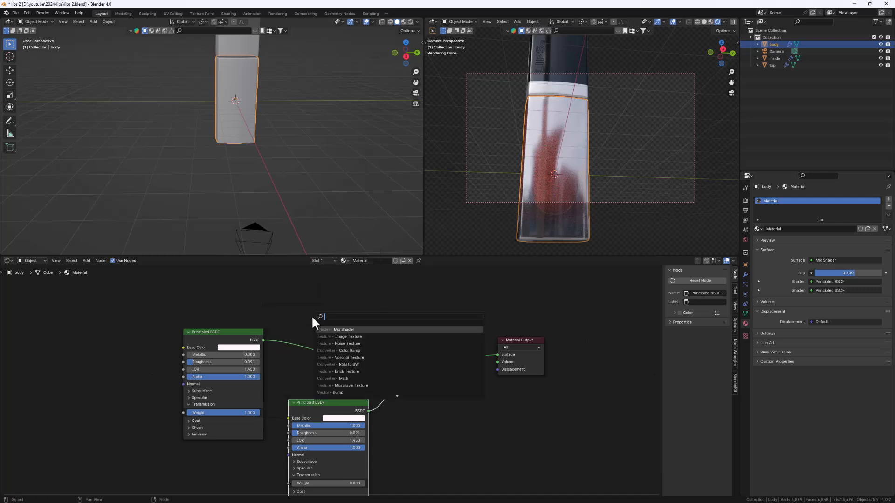
{"action": "left_click", "coordinate": [326, 337]}
{"action": "left_click", "coordinate": [300, 277]}
{"action": "scroll", "coordinate": [354, 312], "scroll_direction": "up", "scroll_amount": 1}
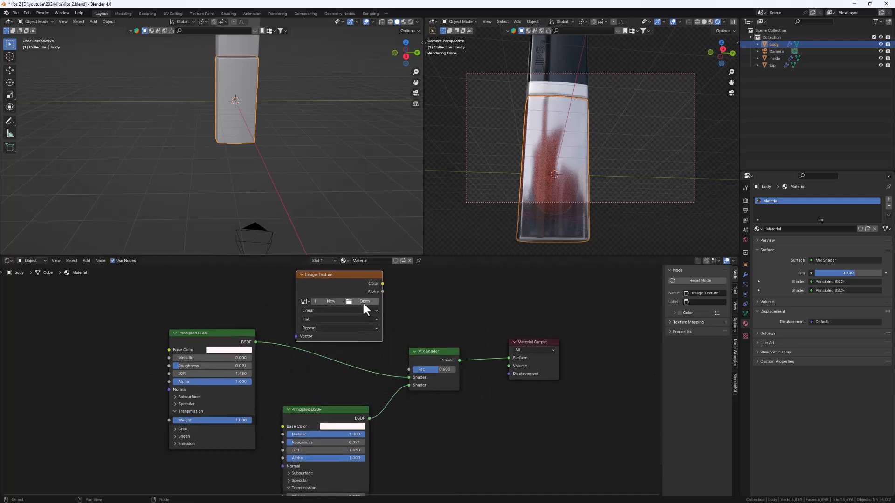
{"action": "left_click", "coordinate": [305, 301]}
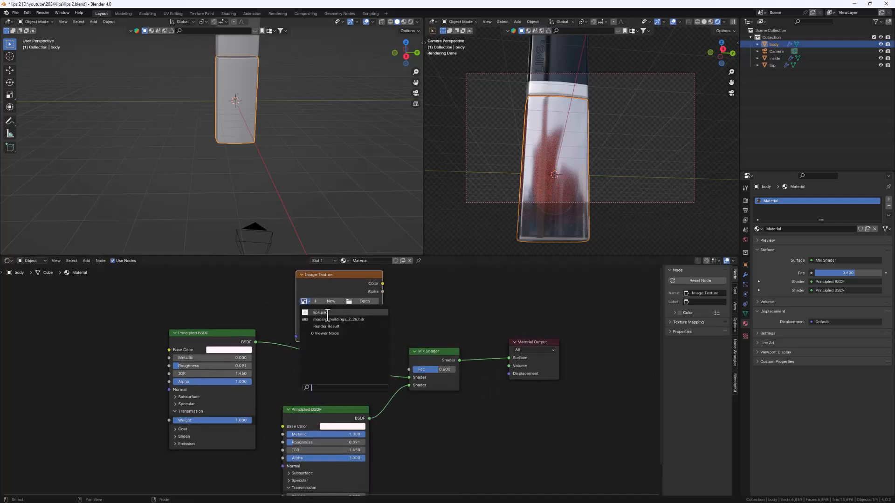
{"action": "left_click", "coordinate": [321, 312]}
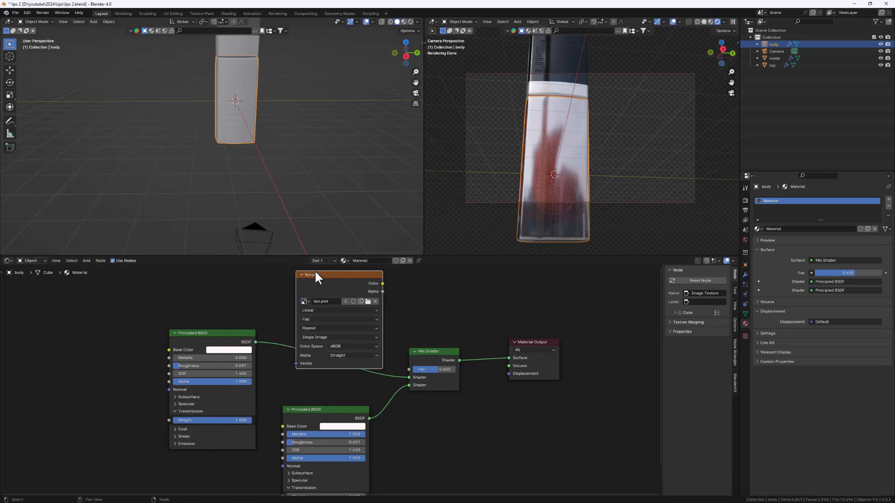
{"action": "scroll", "coordinate": [357, 326], "scroll_direction": "up", "scroll_amount": 2}
{"action": "left_click_drag", "start_coordinate": [360, 321], "coordinate": [359, 302]}
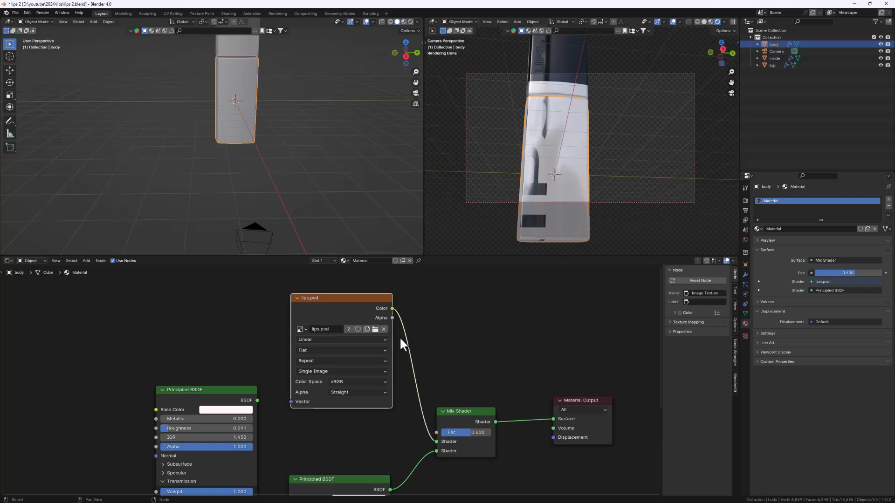
- Connect the lips.psd Color output to the Mix Shader factor and relink the glass Principled BSDF to the first shader input
{"action": "left_click_drag", "start_coordinate": [391, 307], "coordinate": [436, 432]}
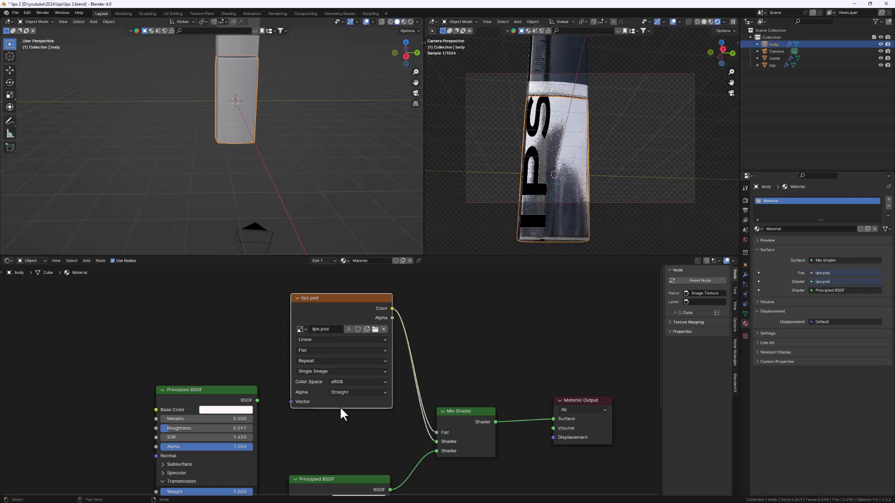
{"action": "left_click_drag", "start_coordinate": [257, 400], "coordinate": [437, 441]}
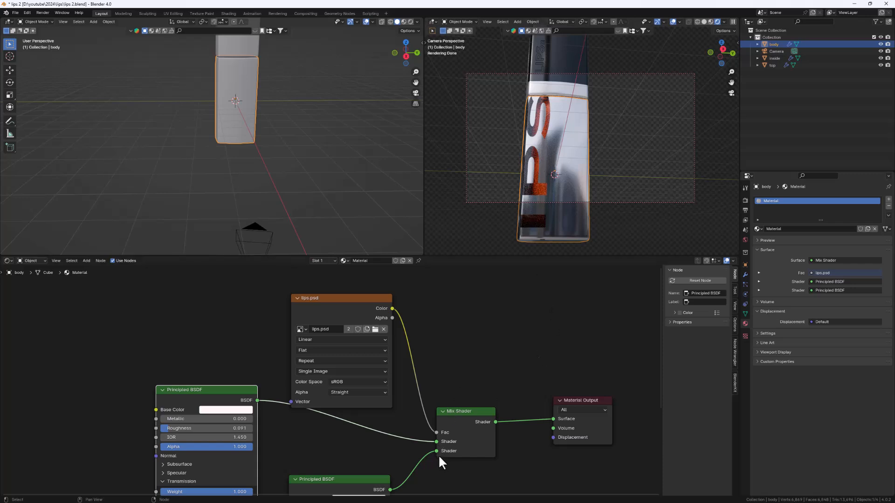
{"action": "middle_click_drag", "start_coordinate": [571, 228], "coordinate": [584, 199]}
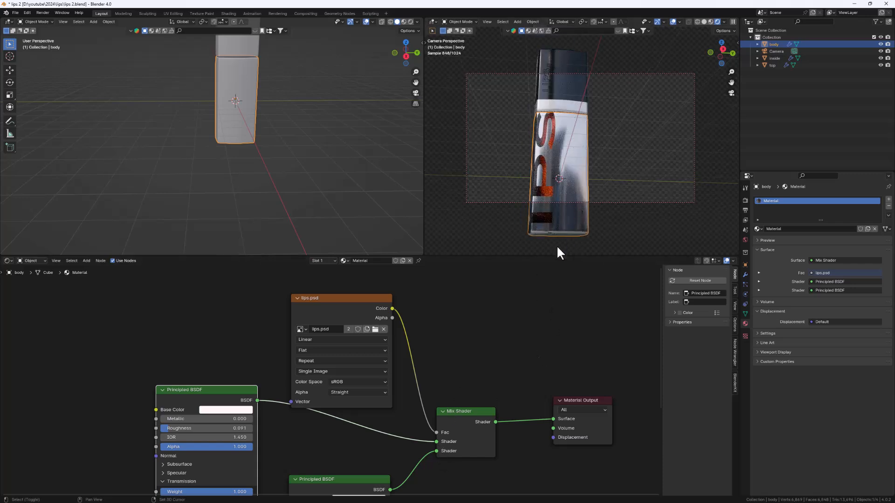
{"action": "middle_click_drag", "start_coordinate": [556, 245], "coordinate": [555, 214]}
{"action": "scroll", "coordinate": [427, 438], "scroll_direction": "down", "scroll_amount": 2}
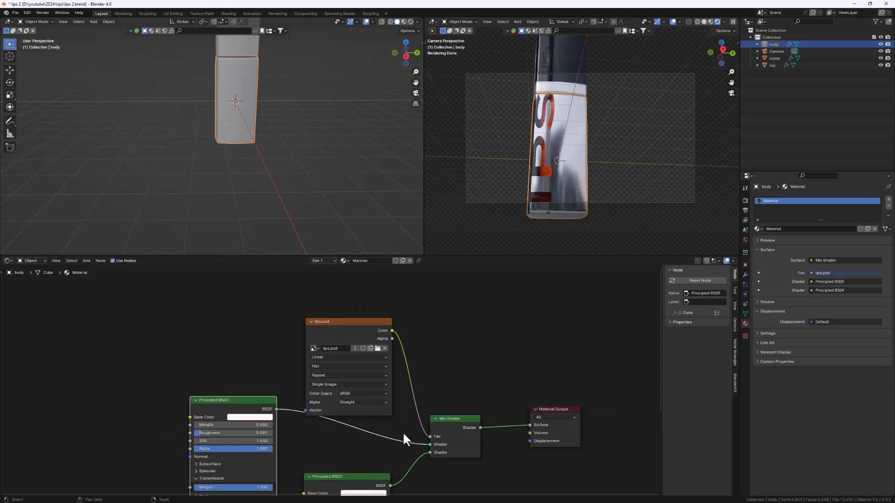
- Swap the Mix Shader inputs so the metallic Principled BSDF feeds the first and the glass one feeds the second
{"action": "middle_click_drag", "start_coordinate": [401, 435], "coordinate": [410, 331]}
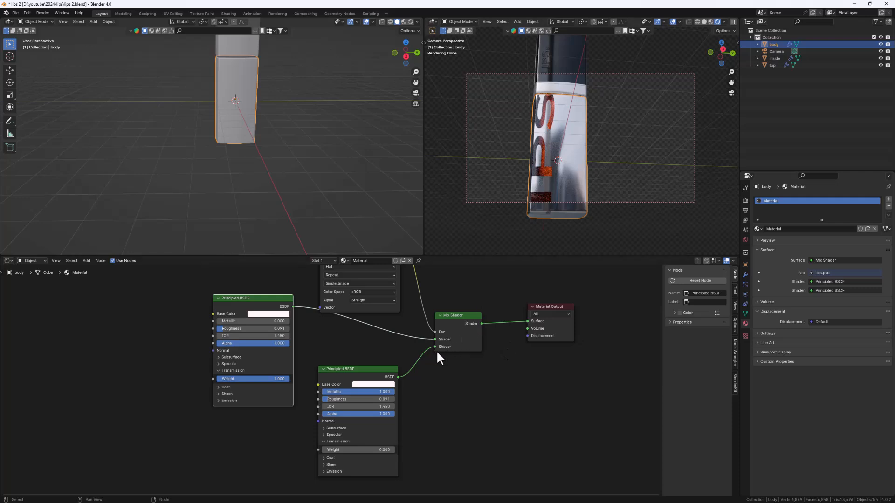
{"action": "left_click_drag", "start_coordinate": [433, 347], "coordinate": [433, 337]}
{"action": "left_click_drag", "start_coordinate": [292, 307], "coordinate": [435, 346]}
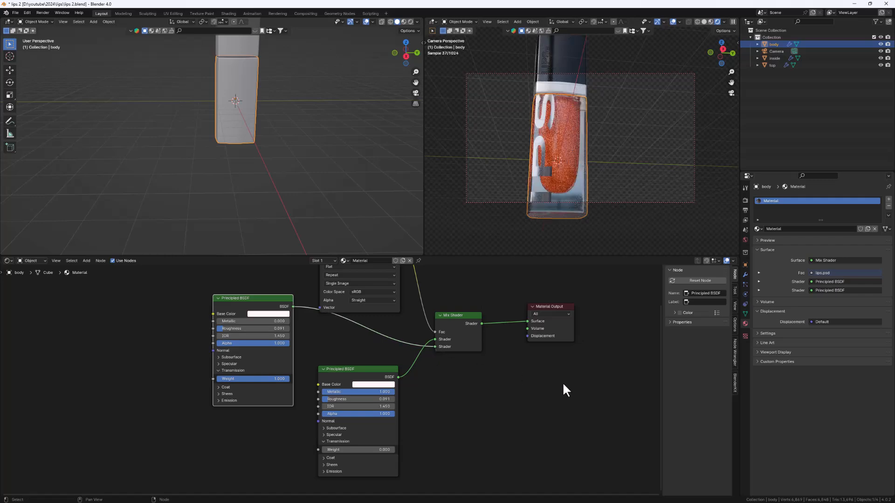
{"action": "middle_click_drag", "start_coordinate": [492, 88], "coordinate": [533, 127]}
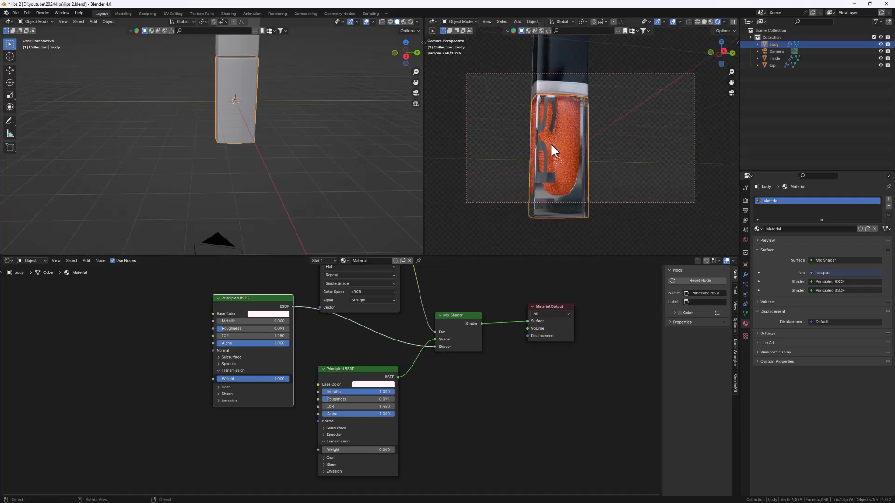
- Move the lips.psd texture node clear of the shaders and add Texture Coordinate and Mapping nodes to its vector input
{"action": "scroll", "coordinate": [394, 325], "scroll_direction": "down", "scroll_amount": 1}
{"action": "middle_click_drag", "start_coordinate": [395, 325], "coordinate": [408, 455]}
{"action": "left_click_drag", "start_coordinate": [372, 320], "coordinate": [294, 305]}
{"action": "key", "text": "ctrl+t"}
{"action": "scroll", "coordinate": [279, 330], "scroll_direction": "up", "scroll_amount": 2}
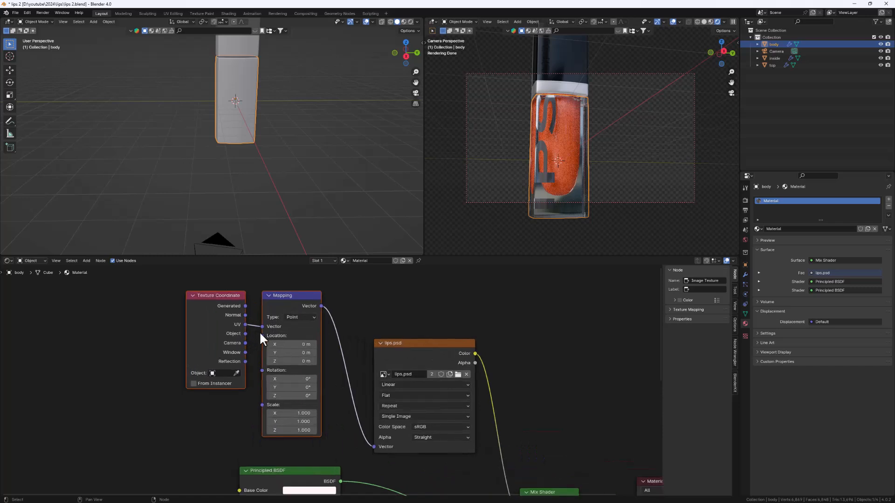
{"action": "middle_click_drag", "start_coordinate": [565, 155], "coordinate": [606, 151]}
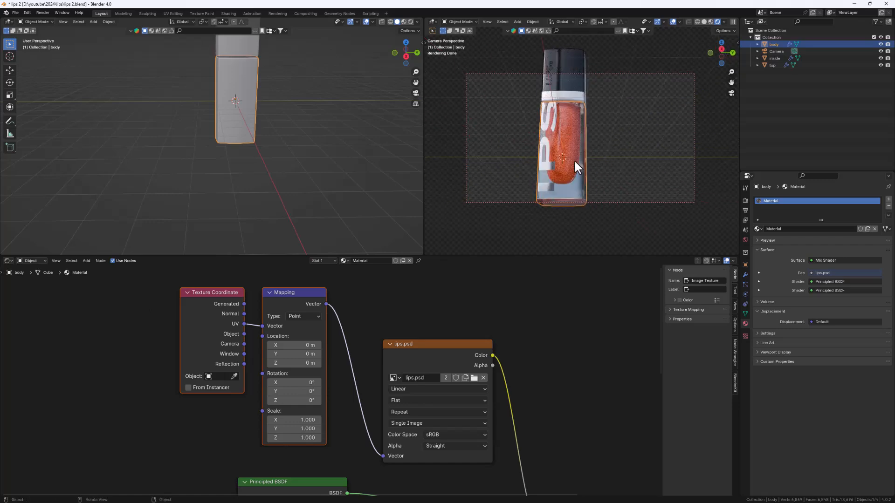
- In the UV Editing workspace, select the body's front face with the logo strip and move its UV island over the BLENDER text
{"action": "left_click", "coordinate": [173, 13]}
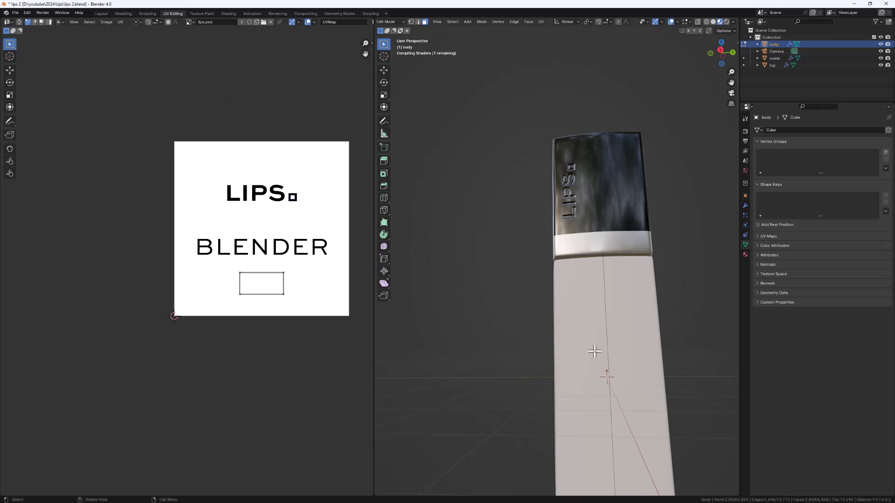
{"action": "scroll", "coordinate": [598, 348], "scroll_direction": "down", "scroll_amount": 3}
{"action": "middle_click_drag", "start_coordinate": [638, 362], "coordinate": [590, 300]}
{"action": "key", "text": "Caps_Lock"}
{"action": "left_click", "coordinate": [608, 421]}
{"action": "key", "text": "Caps_Lock"}
{"action": "key", "text": "a"}
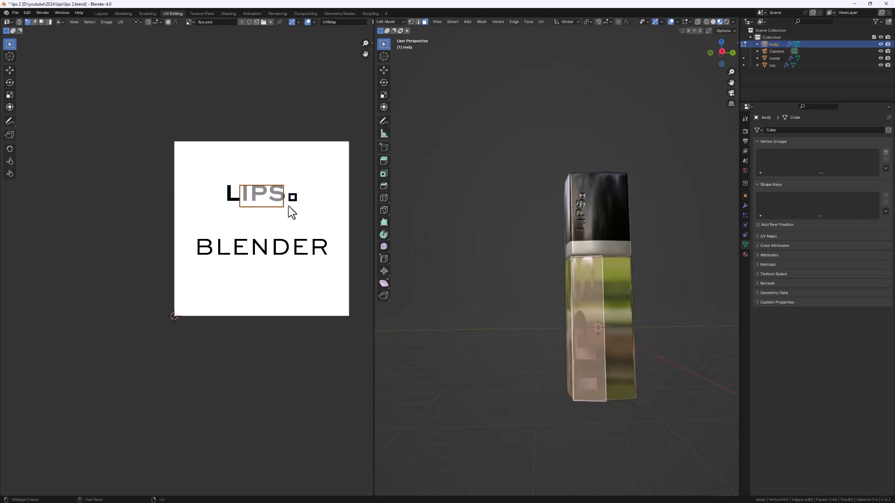
{"action": "key", "text": "g"}
{"action": "left_click", "coordinate": [288, 257]}
- Enlarge the selected face's UV island to span the BLENDER text, then scale it to about 0.54 along Y
{"action": "key", "text": "s"}
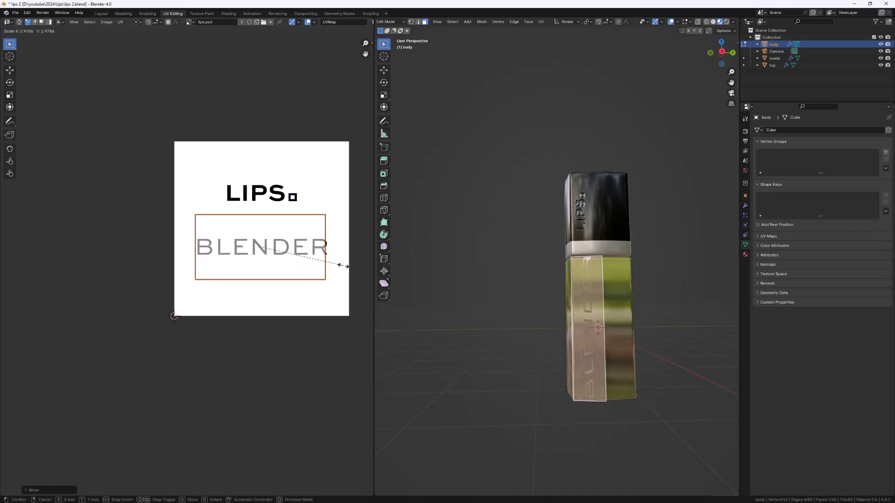
{"action": "left_click", "coordinate": [324, 293]}
{"action": "key", "text": "s"}
{"action": "key", "text": "y"}
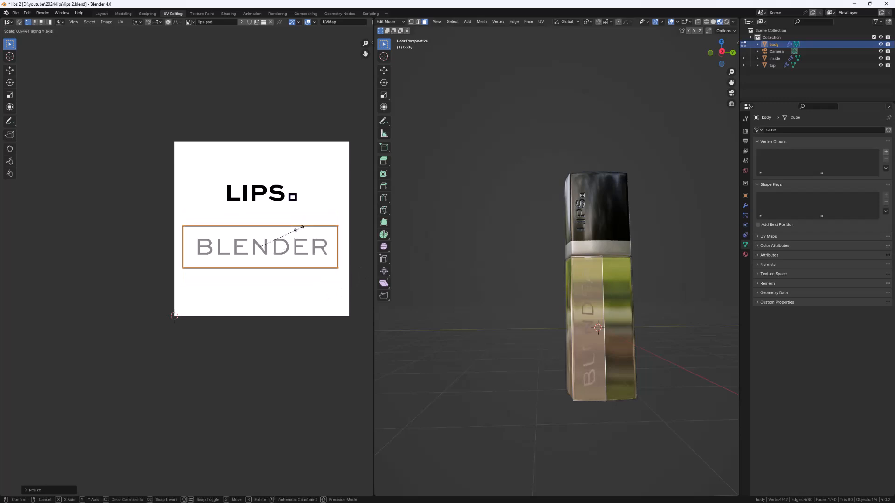
{"action": "left_click", "coordinate": [328, 251]}
{"action": "middle_click_drag", "start_coordinate": [522, 316], "coordinate": [528, 337]}
{"action": "middle_click_drag", "start_coordinate": [537, 252], "coordinate": [501, 268]}
{"action": "scroll", "coordinate": [364, 275], "scroll_direction": "up", "scroll_amount": 1}
- Taper the UV island by scaling its lower edge to about 0.89
{"action": "left_click", "coordinate": [338, 271]}
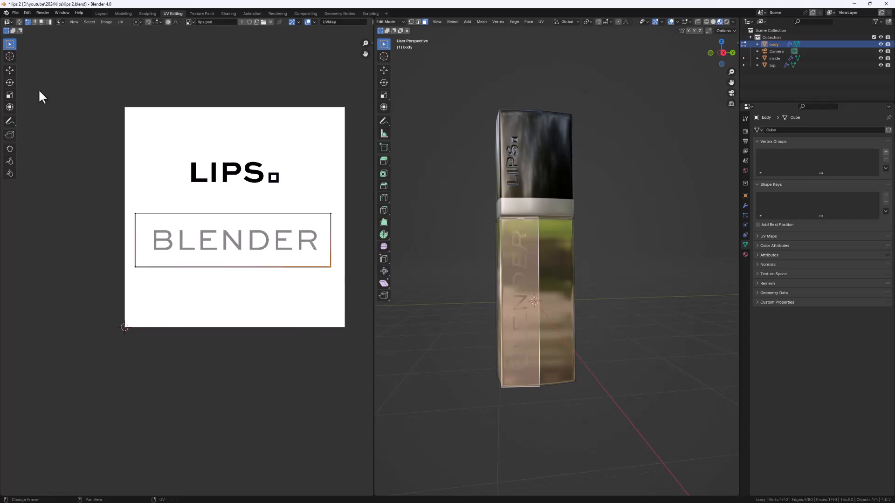
{"action": "left_click_drag", "start_coordinate": [342, 262], "coordinate": [120, 289]}
{"action": "middle_click_drag", "start_coordinate": [566, 315], "coordinate": [600, 306]}
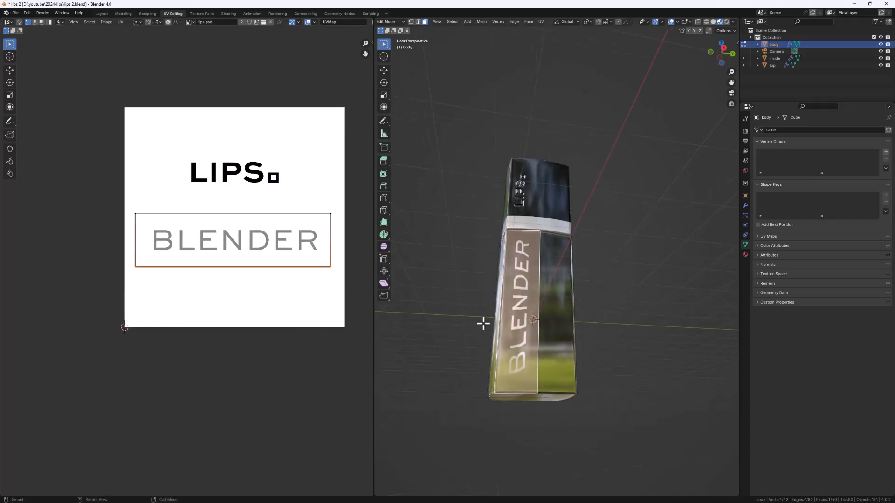
{"action": "key", "text": "s"}
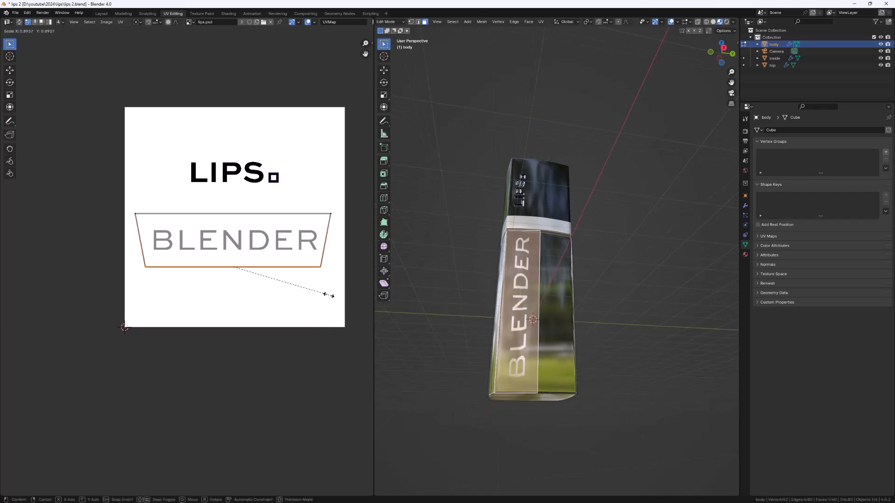
{"action": "left_click", "coordinate": [329, 295]}
- Scale the whole tapered UV island up by about 1.5 so the BLENDER lettering shrinks on the body
{"action": "middle_click_drag", "start_coordinate": [573, 344], "coordinate": [554, 367]}
{"action": "key", "text": "a"}
{"action": "key", "text": "s"}
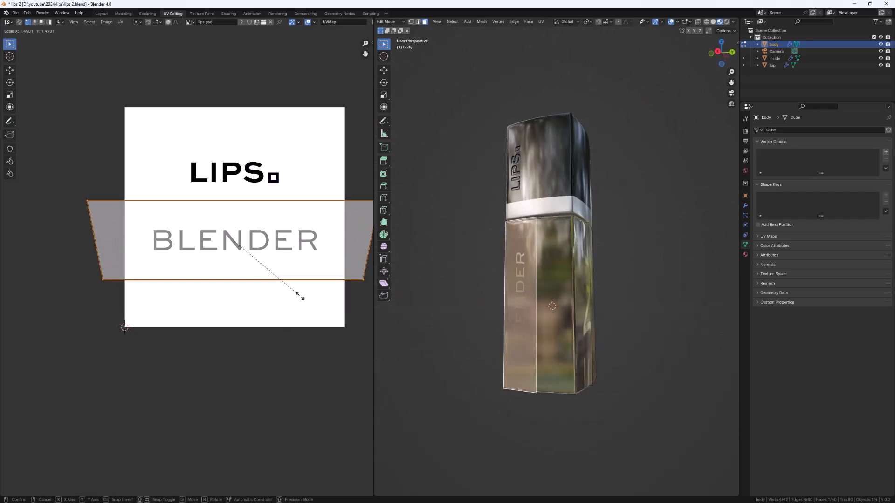
{"action": "left_click", "coordinate": [298, 301]}
{"action": "middle_click_drag", "start_coordinate": [515, 362], "coordinate": [536, 346]}
- Shift the tapered UV island rightward and fine-tune its height so BLENDER sits near the base of the body face
{"action": "key", "text": "g"}
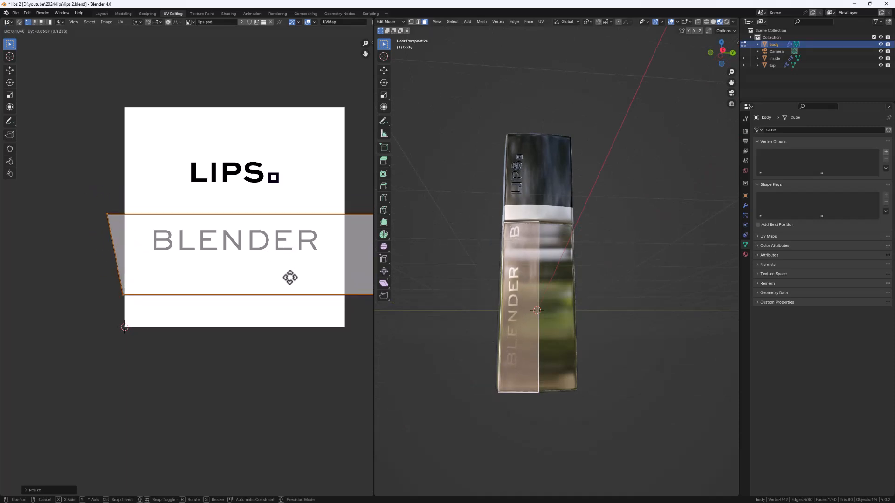
{"action": "left_click", "coordinate": [288, 276]}
{"action": "middle_click_drag", "start_coordinate": [546, 326], "coordinate": [513, 322]}
{"action": "key", "text": "g"}
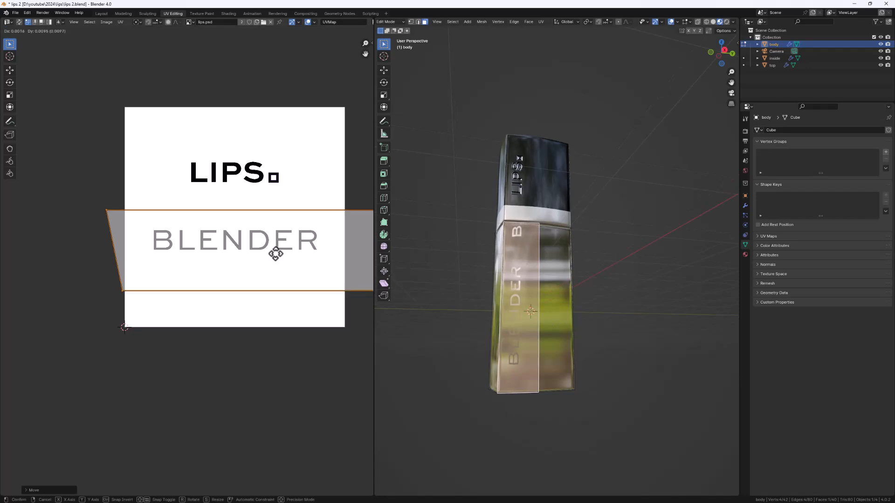
{"action": "left_click", "coordinate": [276, 252]}
- Select the UV island of the body's remaining faces, shrink it and place it in the blank upper-right area of the texture
{"action": "middle_click_drag", "start_coordinate": [448, 296], "coordinate": [579, 323]}
{"action": "scroll", "coordinate": [233, 275], "scroll_direction": "down", "scroll_amount": 1}
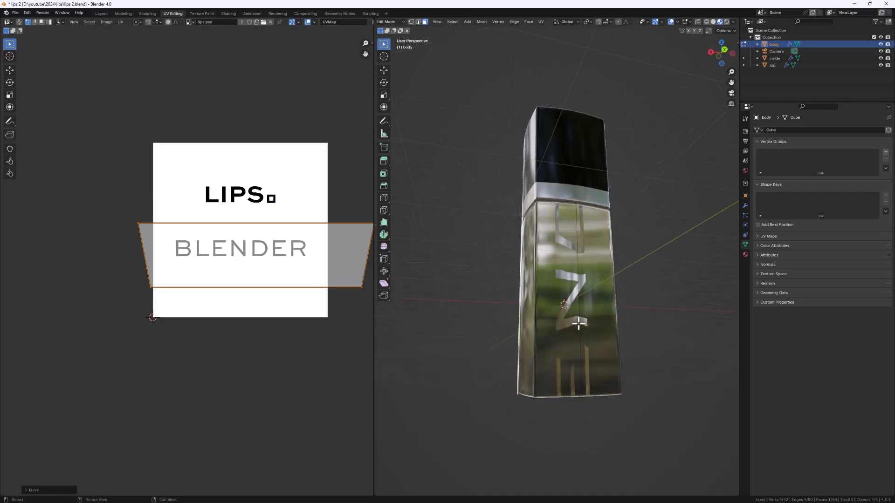
{"action": "left_click", "coordinate": [579, 323]}
{"action": "key", "text": "a"}
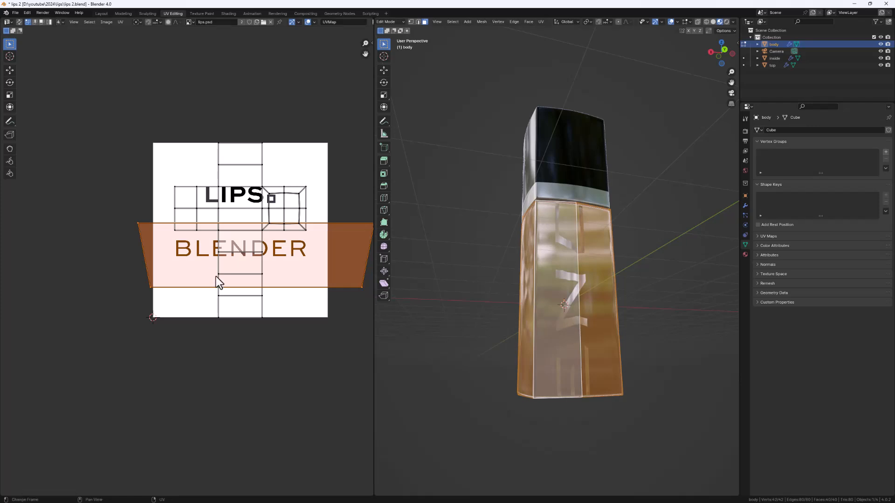
{"action": "left_click", "coordinate": [237, 296]}
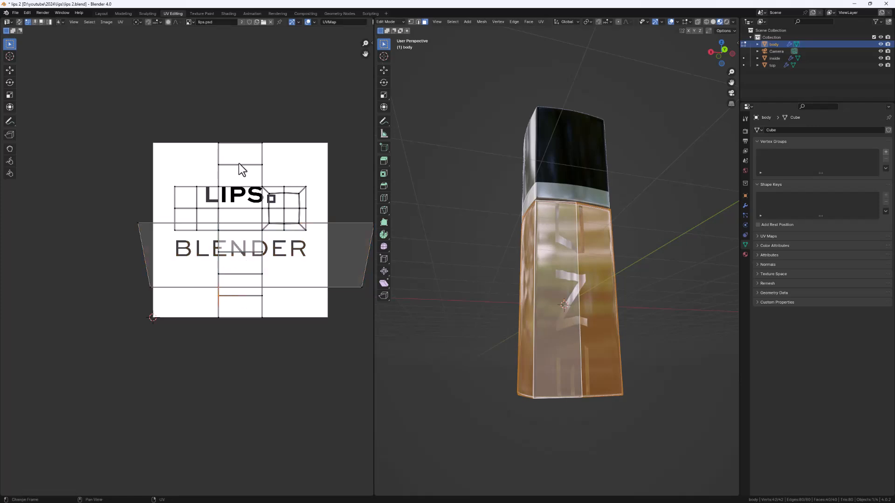
{"action": "key", "text": "l"}
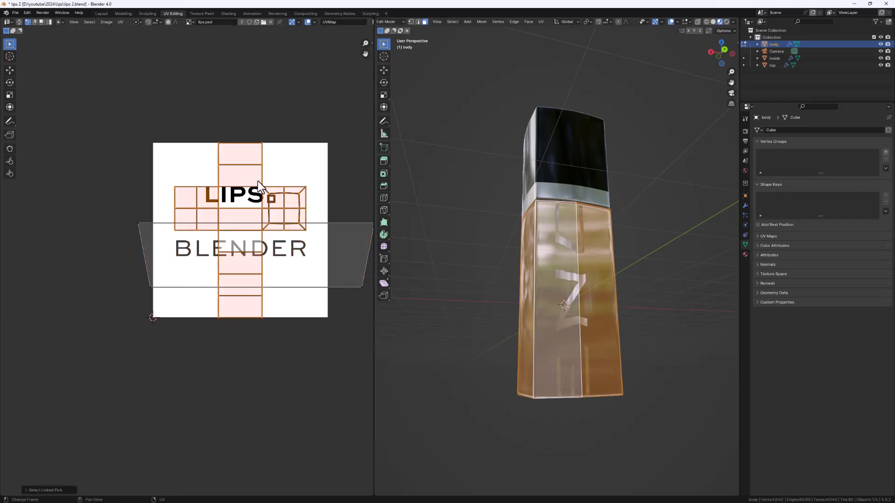
{"action": "key", "text": "s"}
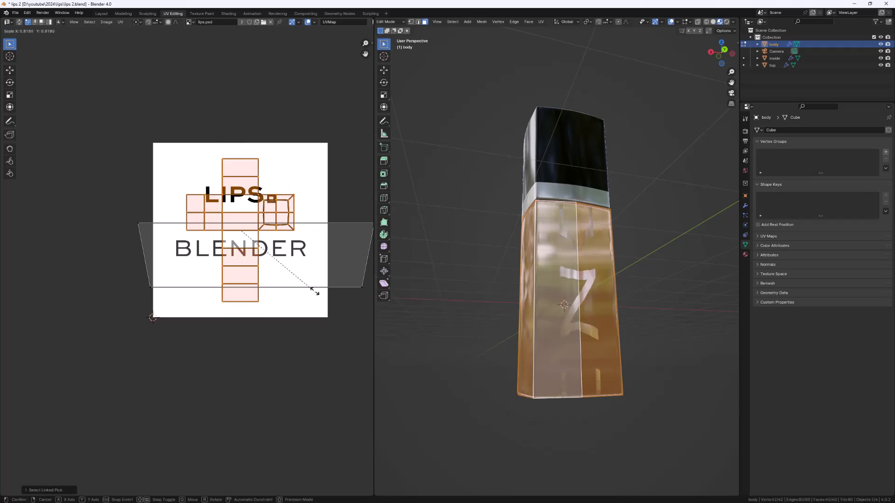
{"action": "left_click", "coordinate": [266, 243]}
{"action": "key", "text": "g"}
{"action": "left_click", "coordinate": [311, 179]}
{"action": "middle_click_drag", "start_coordinate": [523, 286], "coordinate": [620, 322]}
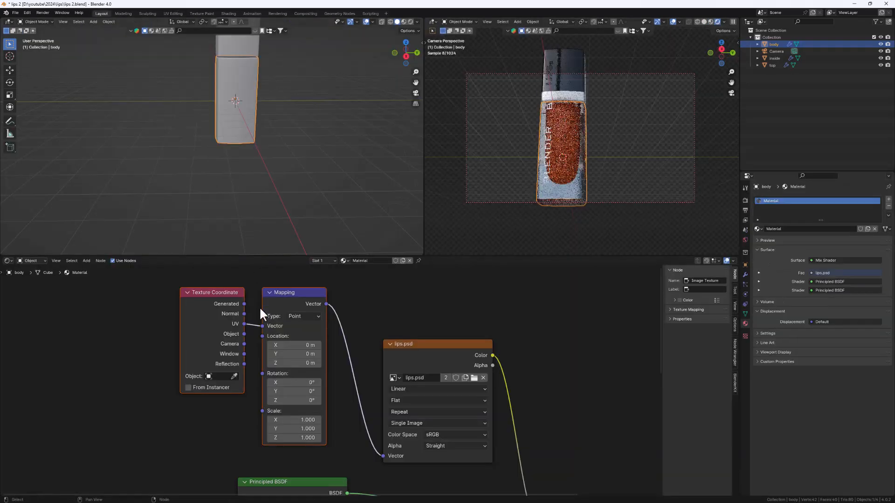
- Try Clip as the extension mode of the body's lips.psd texture in the Layout workspace
{"action": "scroll", "coordinate": [217, 329], "scroll_direction": "up", "scroll_amount": 2}
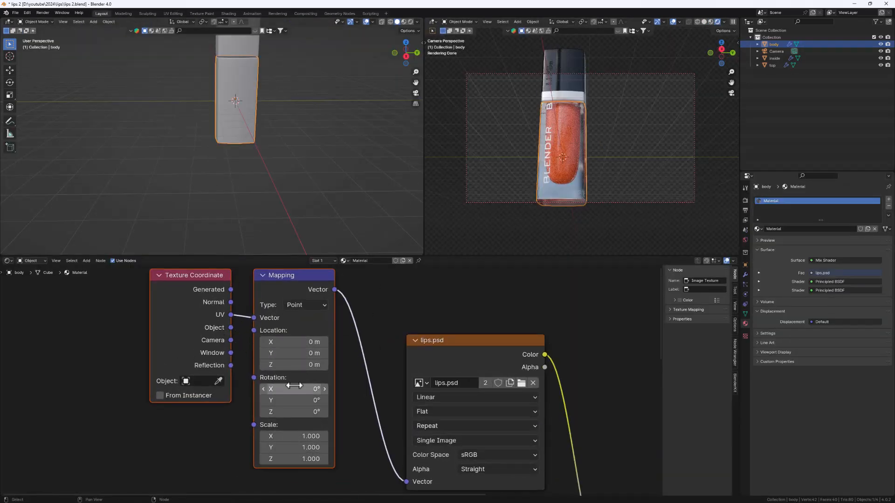
{"action": "scroll", "coordinate": [445, 395], "scroll_direction": "down", "scroll_amount": 1}
{"action": "middle_click_drag", "start_coordinate": [445, 395], "coordinate": [386, 358]}
{"action": "scroll", "coordinate": [385, 365], "scroll_direction": "up", "scroll_amount": 1}
{"action": "left_click", "coordinate": [385, 365]}
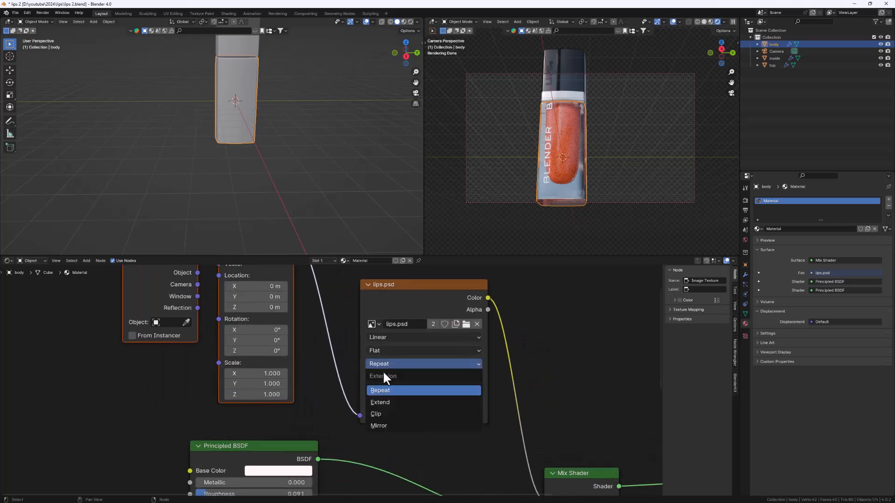
{"action": "left_click", "coordinate": [379, 411]}
{"action": "middle_click_drag", "start_coordinate": [581, 136], "coordinate": [528, 142]}
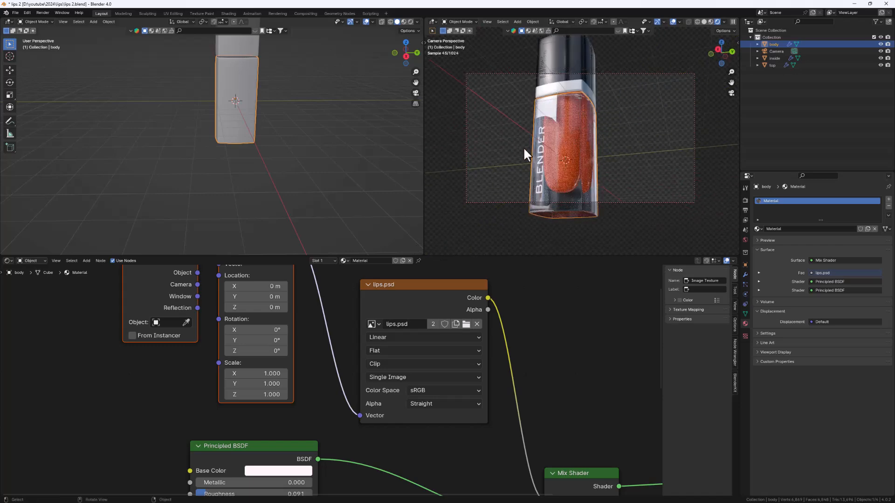
- Set the extension mode of the lips.psd texture back to Repeat
{"action": "left_click", "coordinate": [388, 360]}
{"action": "left_click", "coordinate": [388, 360]}
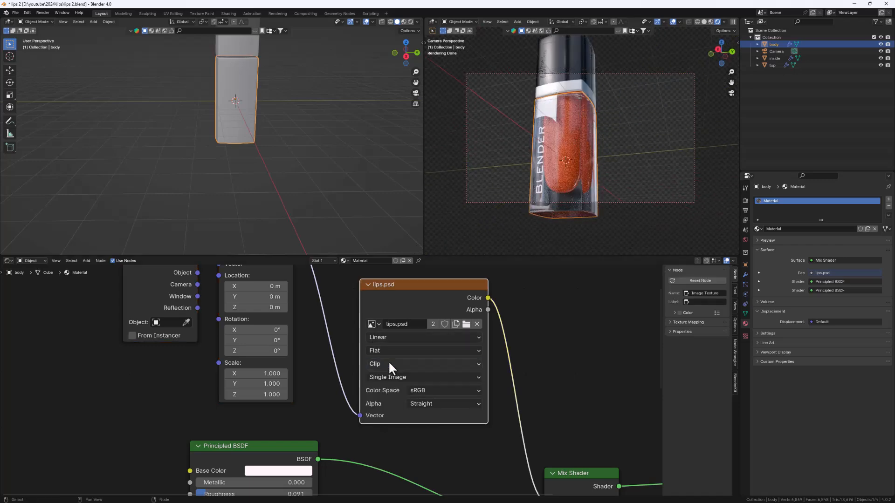
{"action": "left_click", "coordinate": [390, 364]}
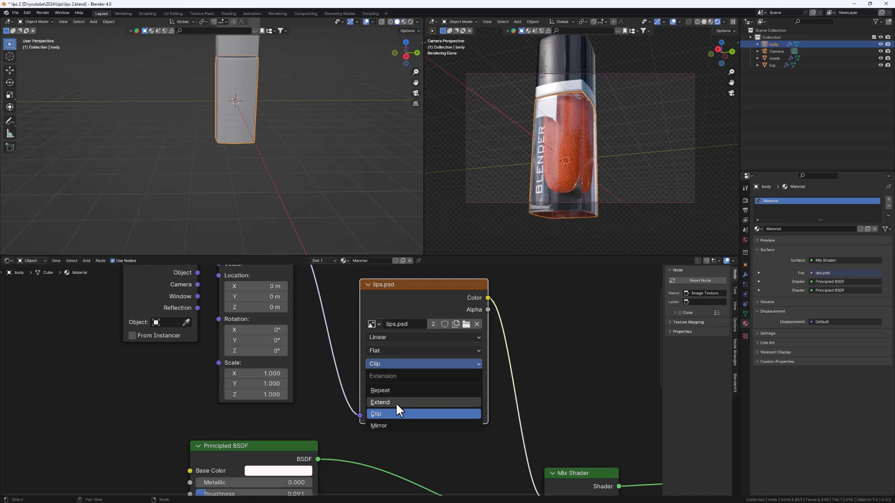
{"action": "left_click", "coordinate": [393, 391]}
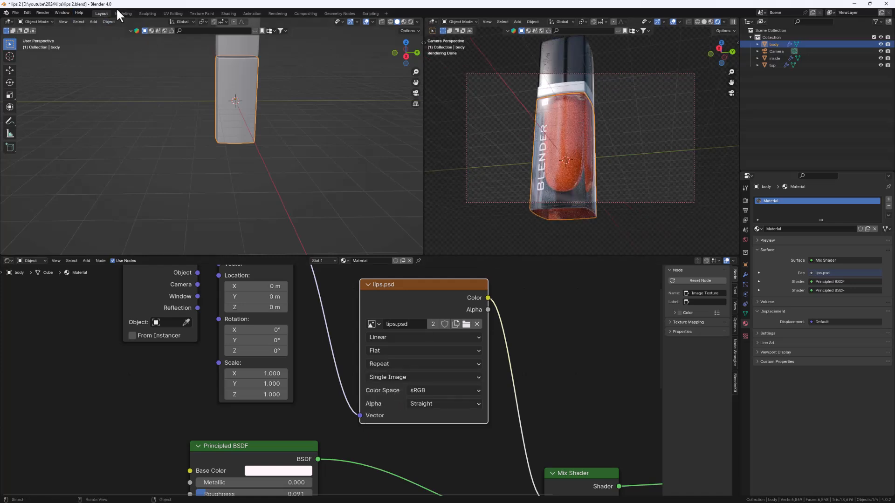
- Return to UV Editing, select only the BLENDER UV island and scale it down to about 0.9
{"action": "left_click", "coordinate": [172, 13]}
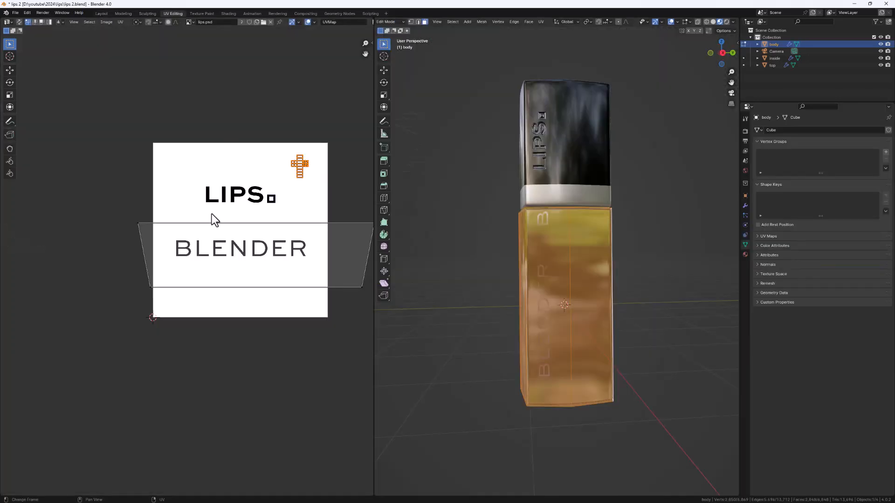
{"action": "key", "text": "s"}
{"action": "right_click", "coordinate": [258, 273]}
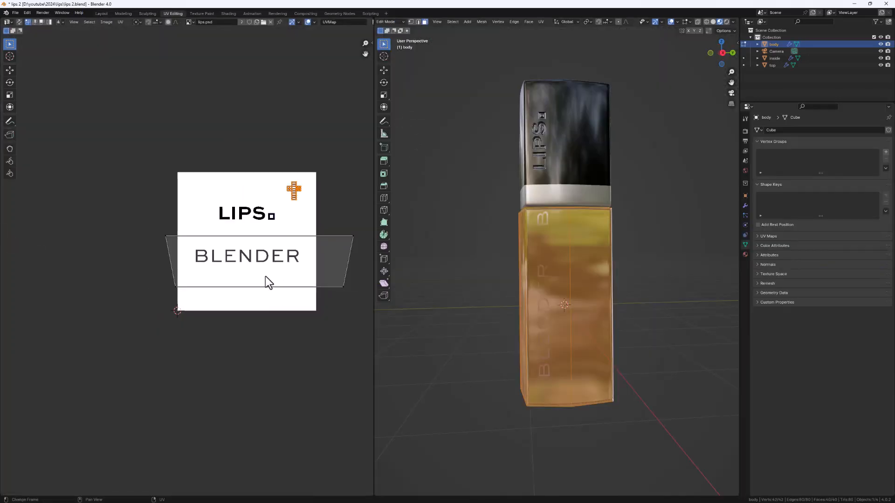
{"action": "left_click_drag", "start_coordinate": [366, 232], "coordinate": [137, 279]}
{"action": "left_click_drag", "start_coordinate": [368, 228], "coordinate": [142, 296]}
{"action": "key", "text": "s"}
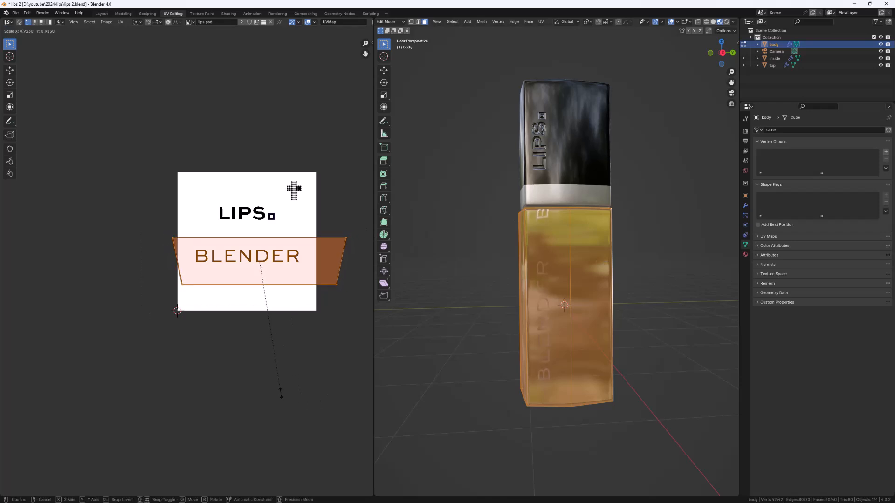
{"action": "left_click", "coordinate": [302, 389]}
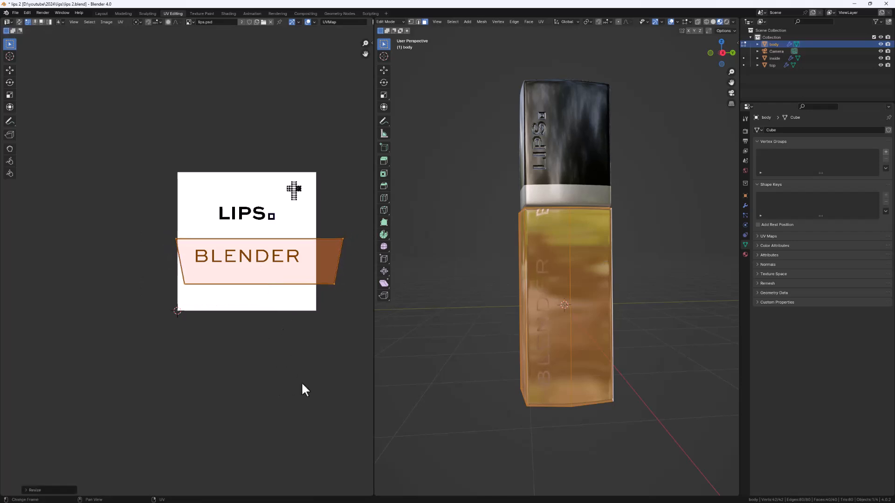
- Move the BLENDER UV island slightly up and to the left, and check the lettering in the Layout render
{"action": "key", "text": "g"}
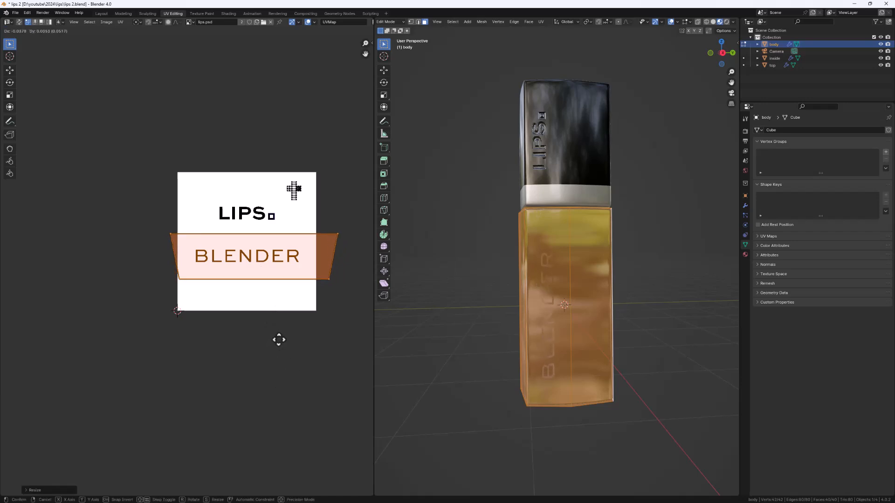
{"action": "left_click", "coordinate": [295, 351]}
{"action": "middle_click_drag", "start_coordinate": [615, 363], "coordinate": [580, 310]}
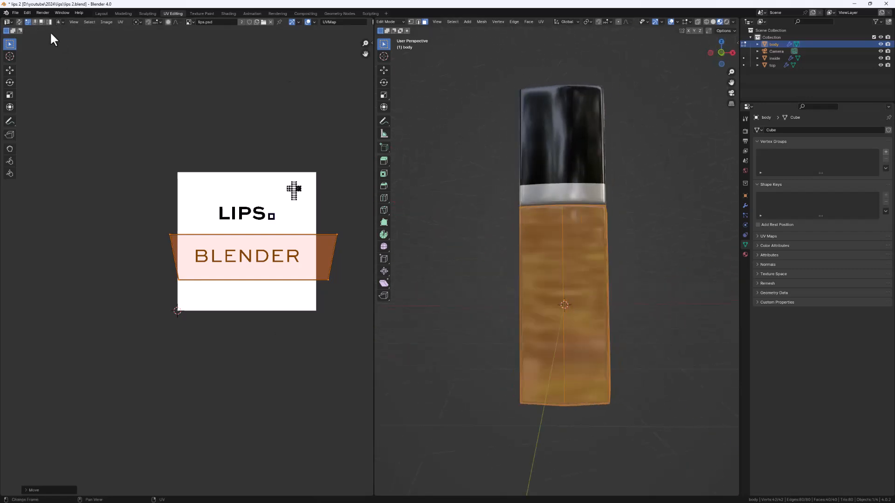
{"action": "left_click", "coordinate": [101, 13]}
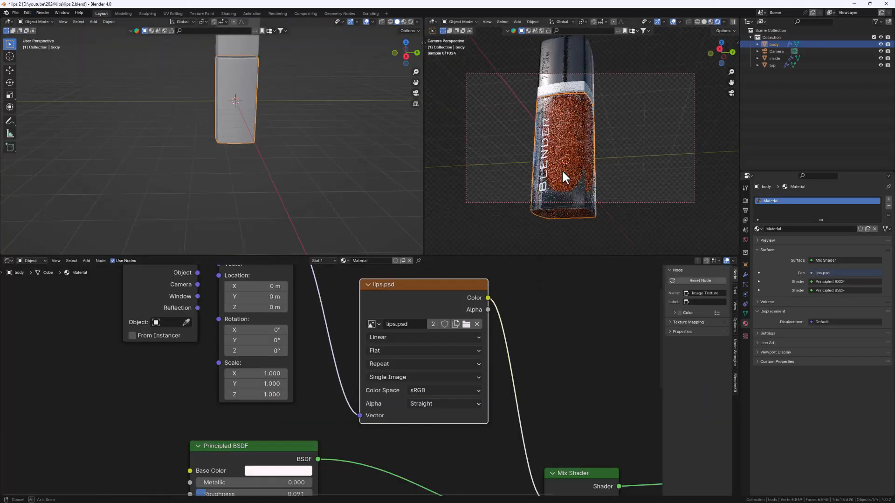
{"action": "middle_click_drag", "start_coordinate": [569, 186], "coordinate": [588, 180]}
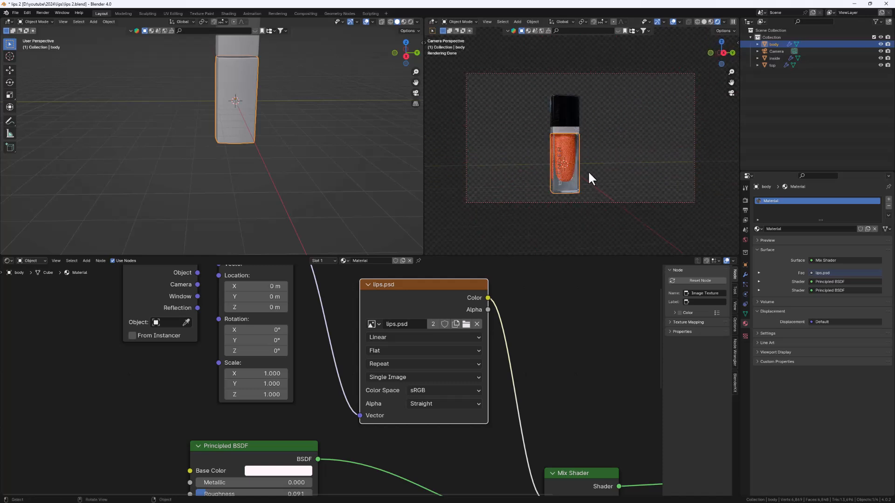
- Deselect the body and save the file
{"action": "left_click", "coordinate": [591, 174]}
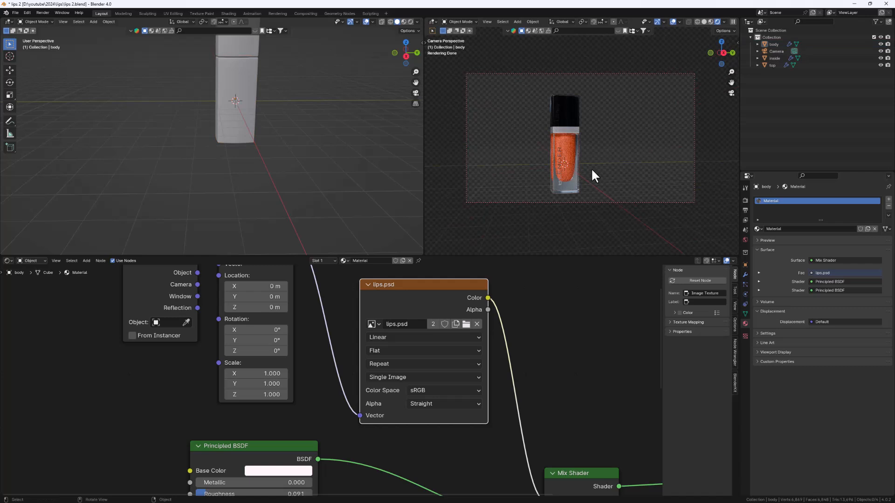
{"action": "key", "text": "ctrl+s"}
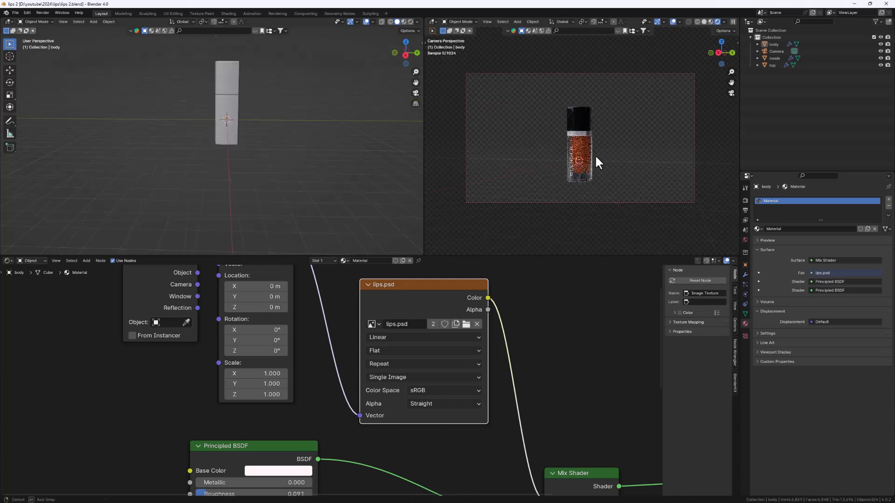
{"action": "middle_click_drag", "start_coordinate": [595, 154], "coordinate": [603, 160]}
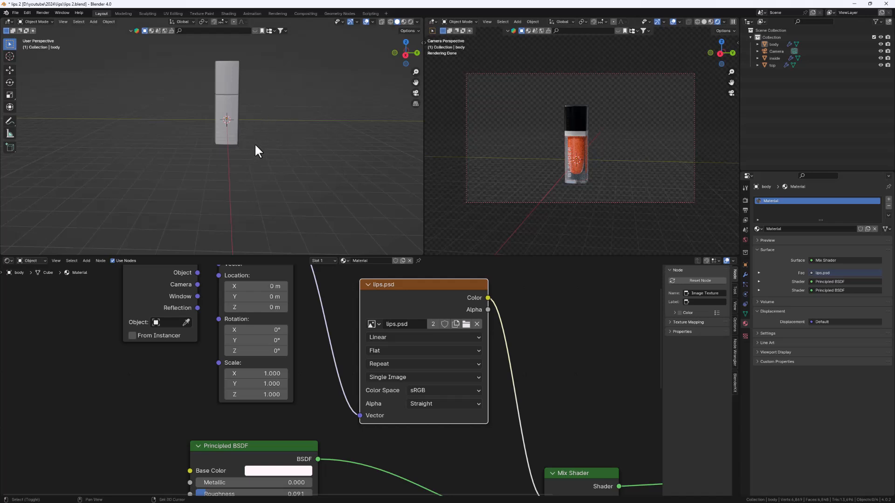
- Add a plane at the container and scale it up into a large floor
{"action": "key", "text": "shift+a"}
{"action": "key", "text": "Caps_Lock"}
{"action": "mouse_move", "coordinate": [251, 153]}
{"action": "left_click", "coordinate": [294, 155]}
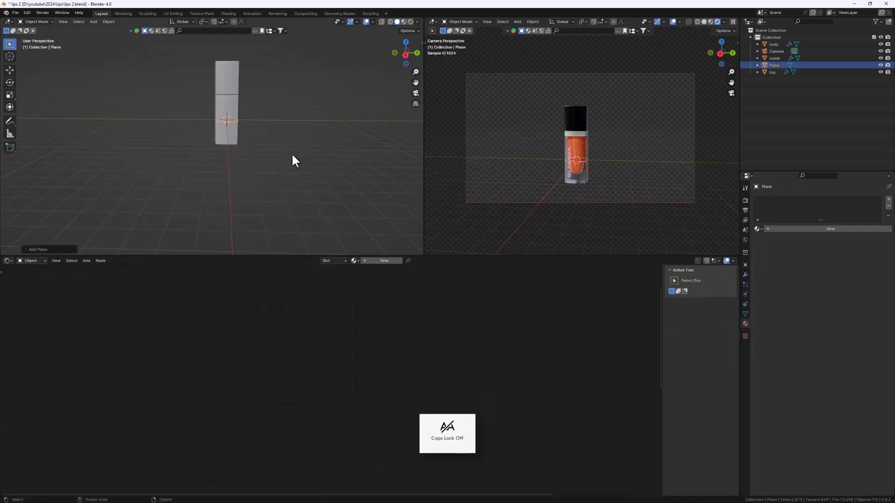
{"action": "key", "text": "s"}
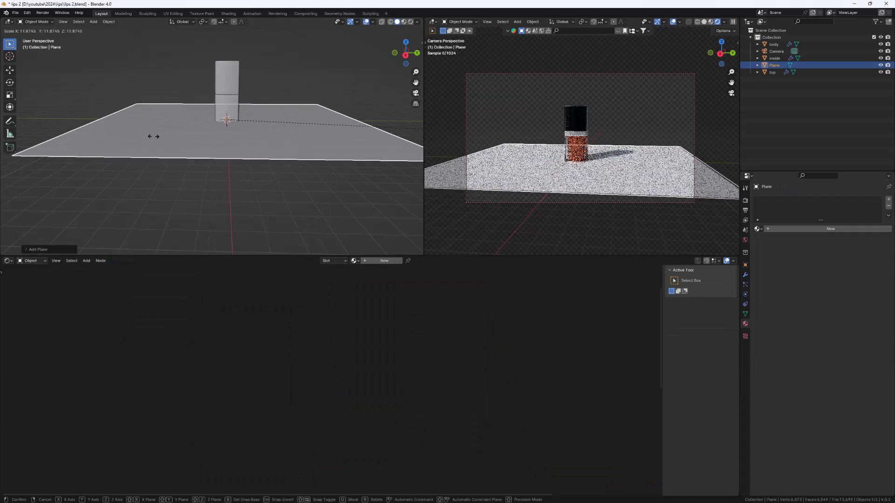
{"action": "left_click", "coordinate": [227, 136]}
- Lower the plane along Z to the container's base and enlarge it further
{"action": "middle_click_drag", "start_coordinate": [228, 135], "coordinate": [240, 190], "text": "alt"}
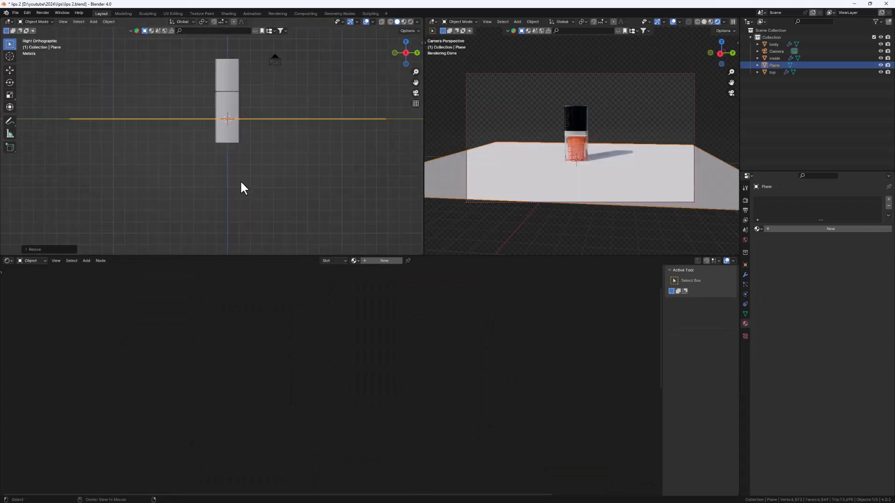
{"action": "scroll", "coordinate": [252, 116], "scroll_direction": "up", "scroll_amount": 2}
{"action": "key", "text": "g"}
{"action": "key", "text": "z"}
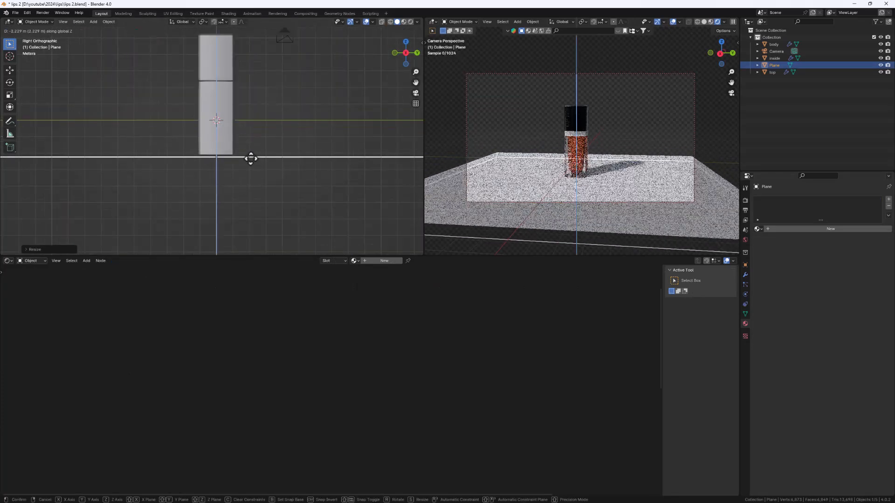
{"action": "left_click", "coordinate": [254, 161]}
{"action": "key", "text": "s"}
{"action": "left_click", "coordinate": [326, 179]}
{"action": "middle_click_drag", "start_coordinate": [322, 183], "coordinate": [208, 153]}
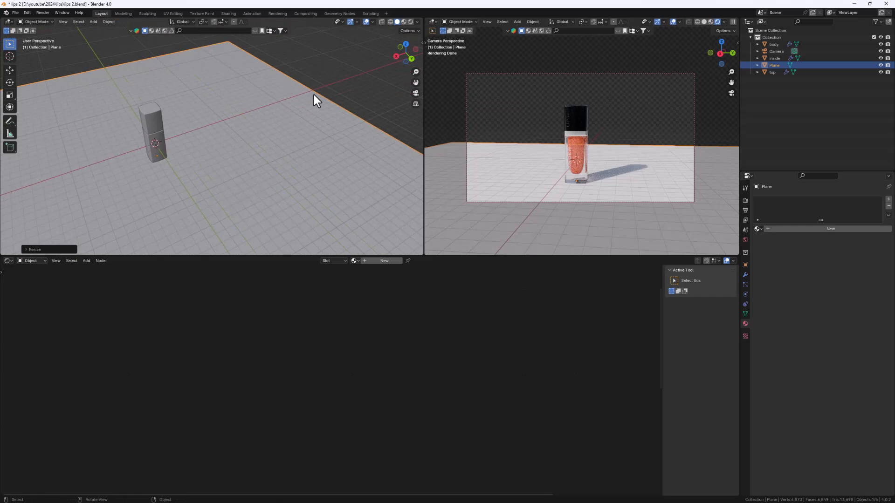
- Enter Edit Mode on the plane and select its far edge, opposite the camera
{"action": "key", "text": "Tab"}
{"action": "scroll", "coordinate": [317, 107], "scroll_direction": "down", "scroll_amount": 3}
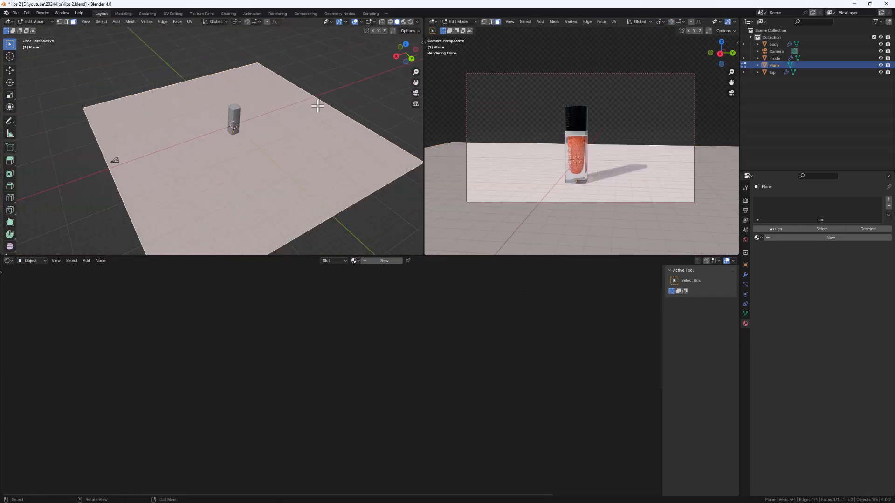
{"action": "key", "text": "2"}
{"action": "left_click", "coordinate": [293, 83]}
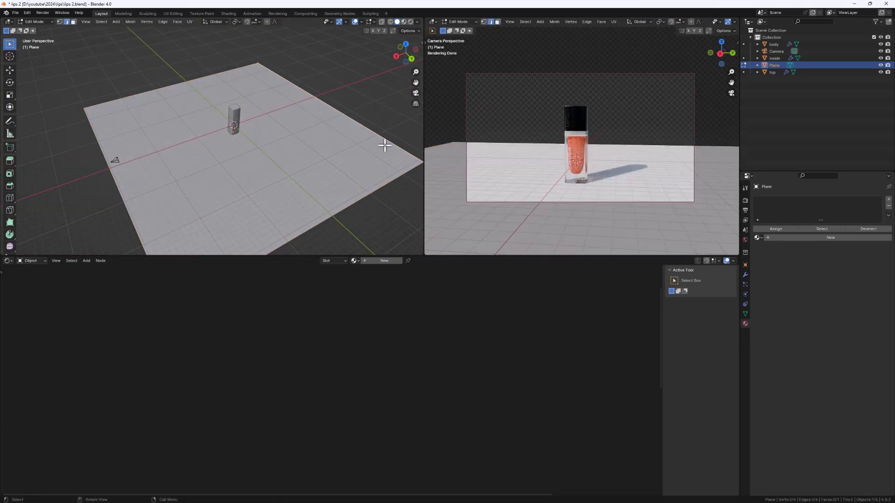
- Extrude the plane's back edge straight up along Z to form a backdrop wall behind the bottle
{"action": "key", "text": "e"}
{"action": "key", "text": "z"}
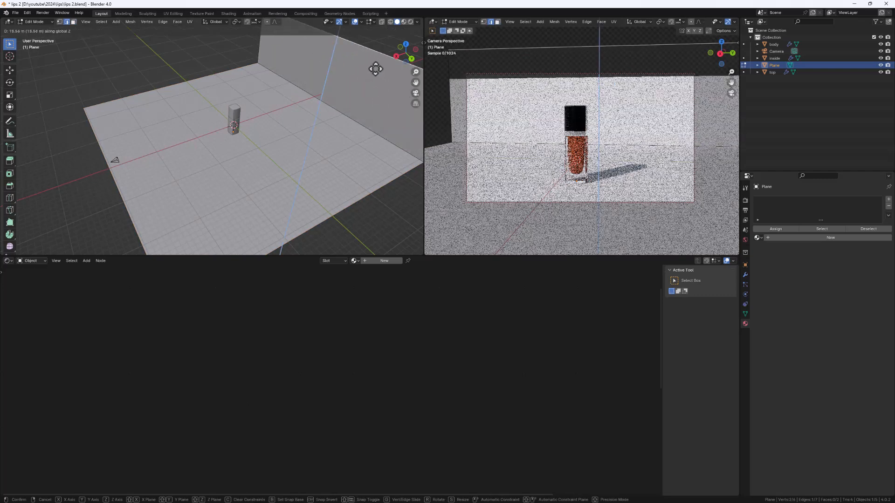
{"action": "left_click", "coordinate": [354, 239]}
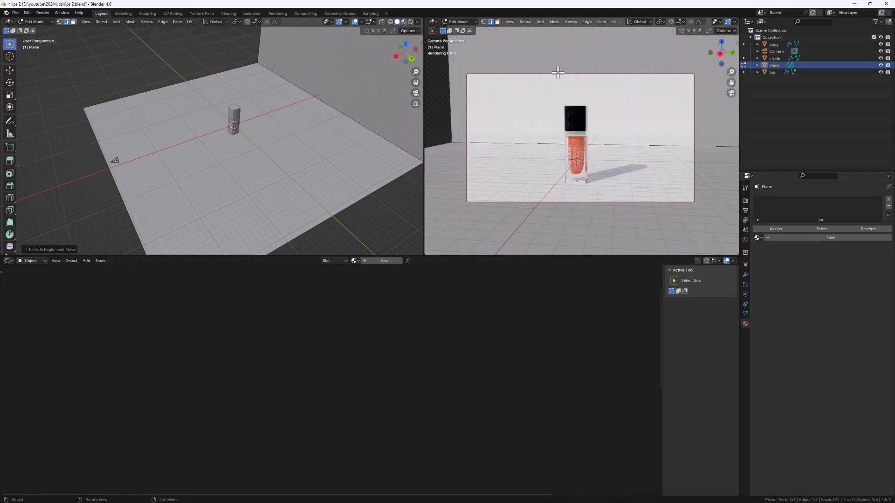
- Set the output resolution's X value to 1080 px and pull the camera back to reframe the bottle
{"action": "left_click", "coordinate": [745, 200]}
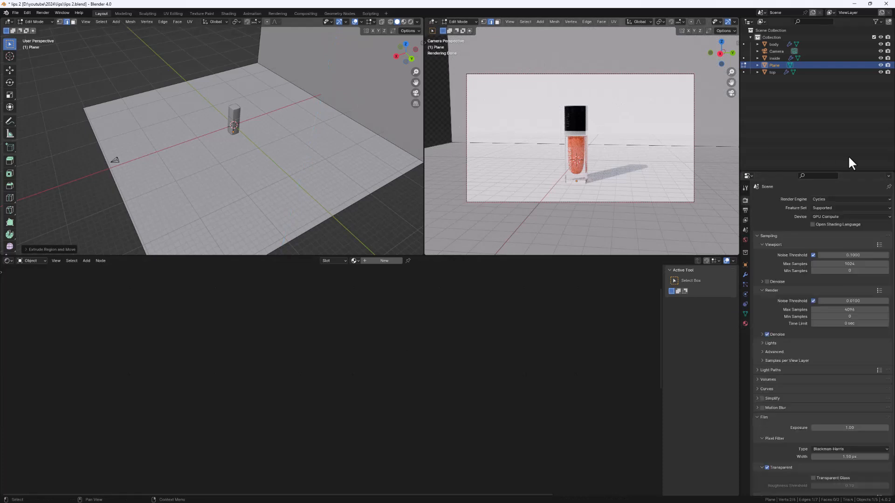
{"action": "left_click", "coordinate": [746, 209]}
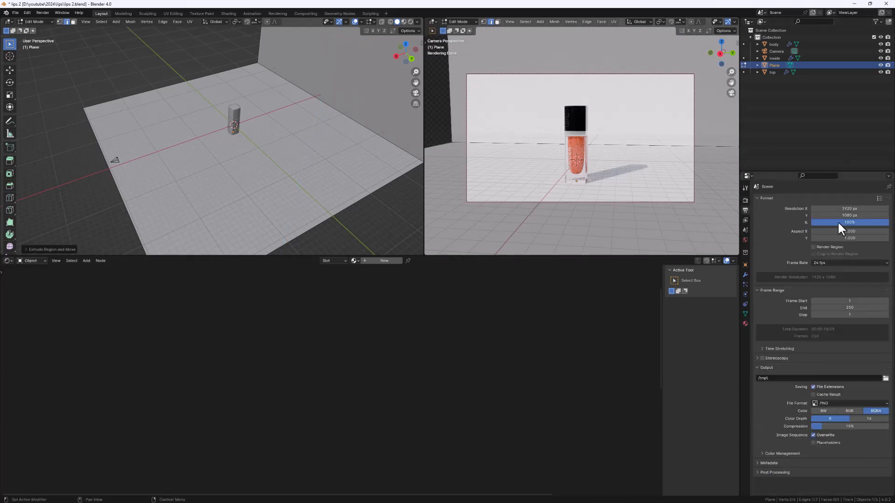
{"action": "left_click", "coordinate": [849, 208]}
{"action": "type", "text": "1080"}
{"action": "key", "text": "Return"}
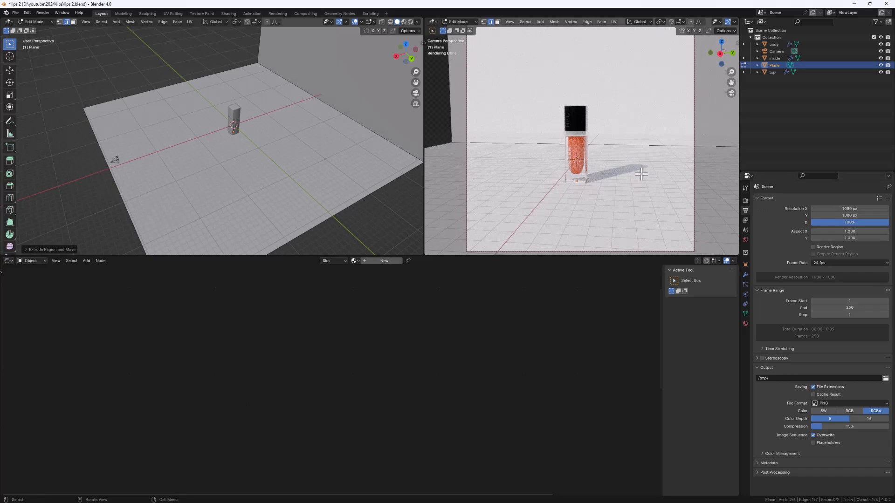
{"action": "mouse_move", "coordinate": [579, 145]}
{"action": "middle_mouse_down", "text": "shift"}
{"action": "mouse_move", "coordinate": [584, 132]}
{"action": "mouse_move", "coordinate": [583, 146]}
{"action": "middle_mouse_up", "text": "shift"}
{"action": "scroll", "coordinate": [585, 143], "scroll_direction": "down", "scroll_amount": 1}
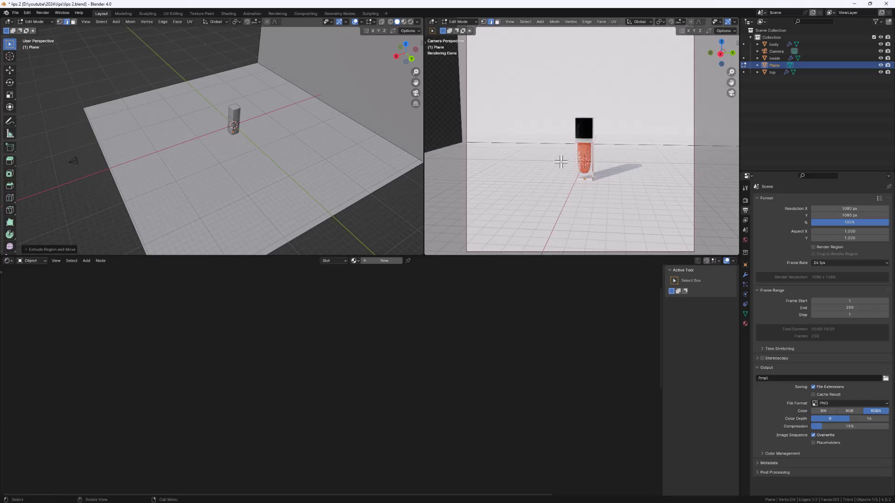
{"action": "middle_click_drag", "start_coordinate": [149, 101], "coordinate": [261, 115]}
{"action": "scroll", "coordinate": [261, 115], "scroll_direction": "up", "scroll_amount": 4}
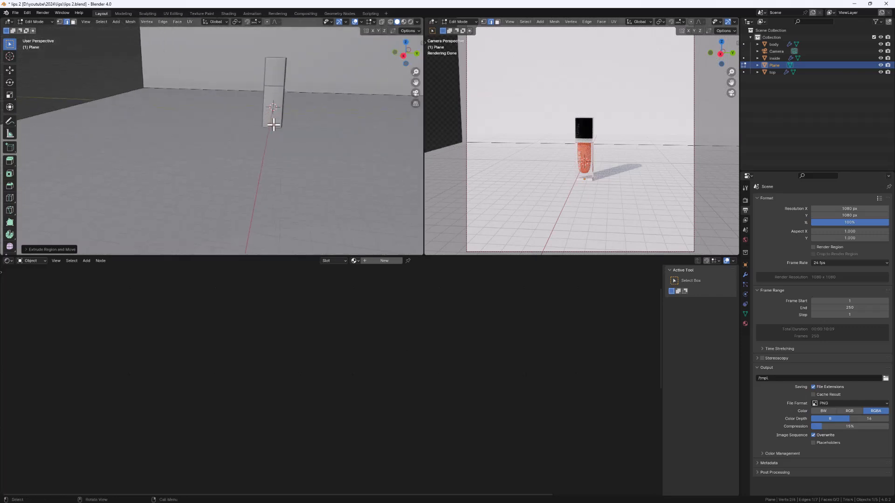
{"action": "key", "text": "shift+a"}
{"action": "key", "text": "Escape"}
{"action": "key", "text": "shift+a"}
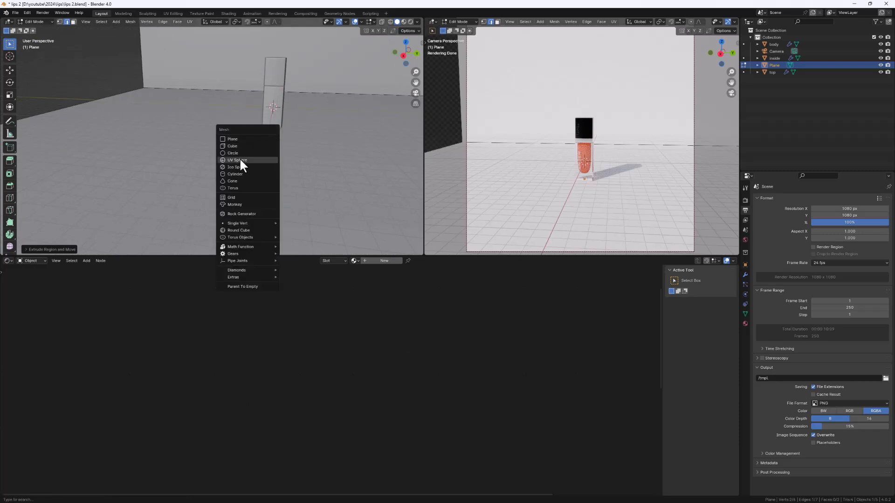
{"action": "key", "text": "Escape"}
- Leave Edit Mode and add a cylinder mesh object at the origin with 16 vertices
{"action": "key", "text": "Tab"}
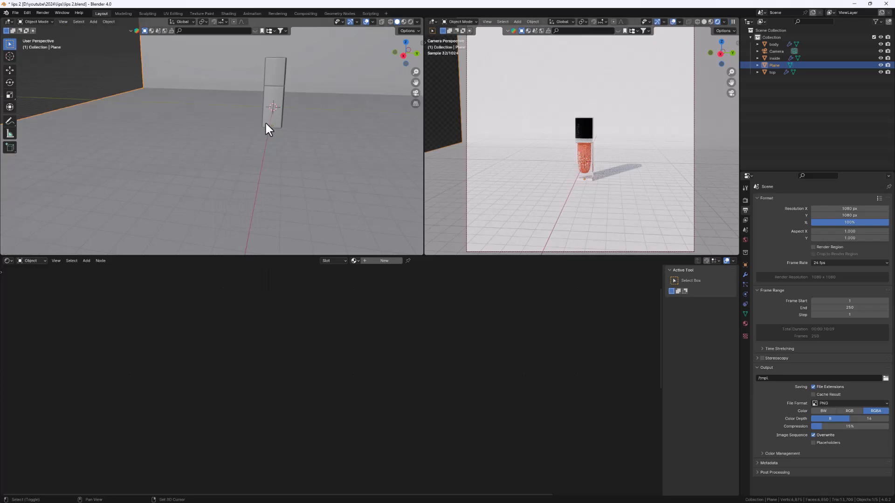
{"action": "key", "text": "shift+a"}
{"action": "mouse_move", "coordinate": [265, 121]}
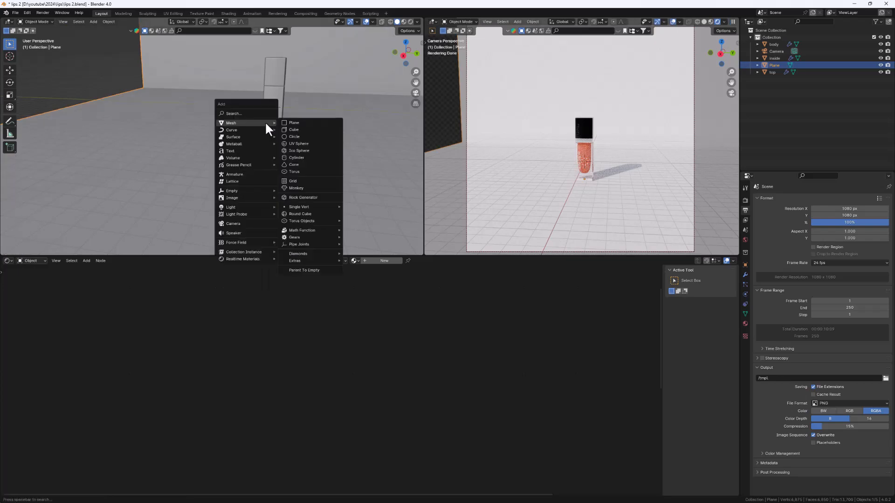
{"action": "left_click", "coordinate": [292, 157]}
{"action": "middle_click_drag", "start_coordinate": [281, 100], "coordinate": [222, 134]}
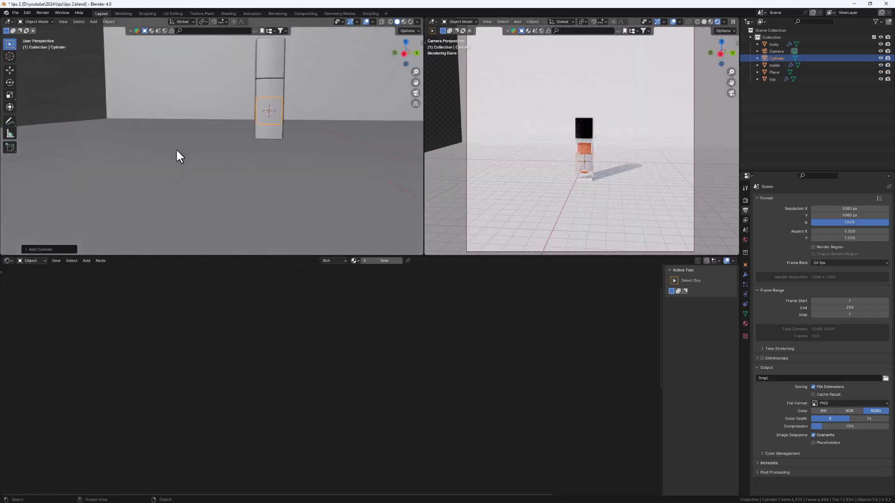
{"action": "left_click", "coordinate": [28, 250]}
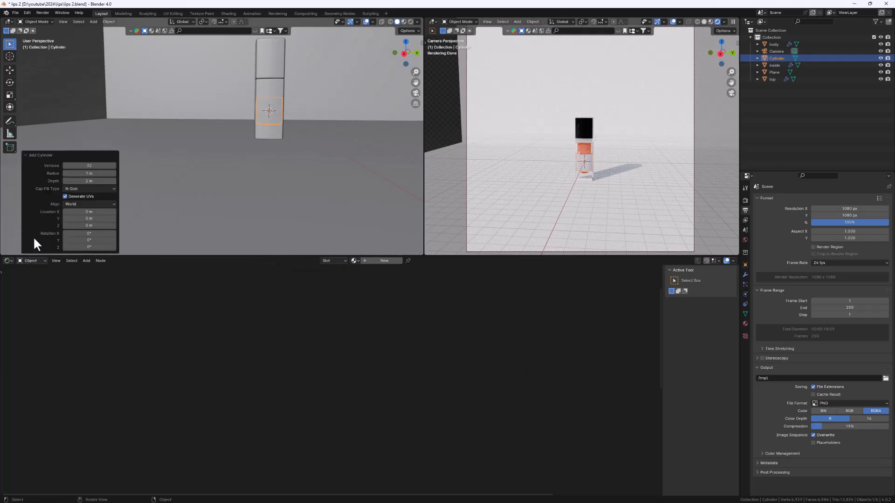
{"action": "left_click", "coordinate": [93, 166]}
{"action": "key", "text": "Return"}
- Parent the bottle's top and inside parts to the body using Object (Keep Transform), leaving the cylinder out
{"action": "middle_click_drag", "start_coordinate": [260, 96], "coordinate": [231, 106]}
{"action": "middle_click_drag", "start_coordinate": [291, 75], "coordinate": [299, 72]}
{"action": "left_click_drag", "start_coordinate": [305, 71], "coordinate": [256, 90]}
{"action": "mouse_move", "coordinate": [266, 91]}
{"action": "middle_mouse_down"}
{"action": "mouse_move", "coordinate": [282, 71]}
{"action": "mouse_move", "coordinate": [275, 82]}
{"action": "middle_mouse_up"}
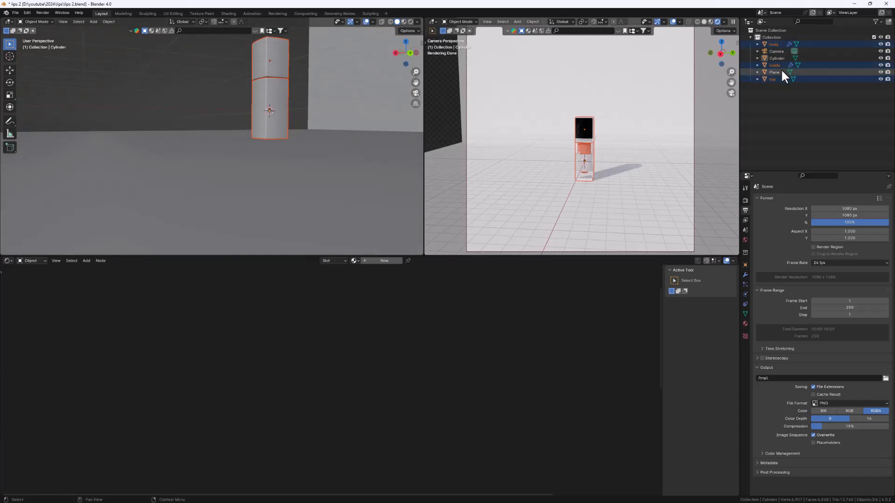
{"action": "left_click", "coordinate": [264, 96], "text": "shift"}
{"action": "middle_click_drag", "start_coordinate": [253, 91], "coordinate": [299, 113]}
{"action": "key", "text": "ctrl+p"}
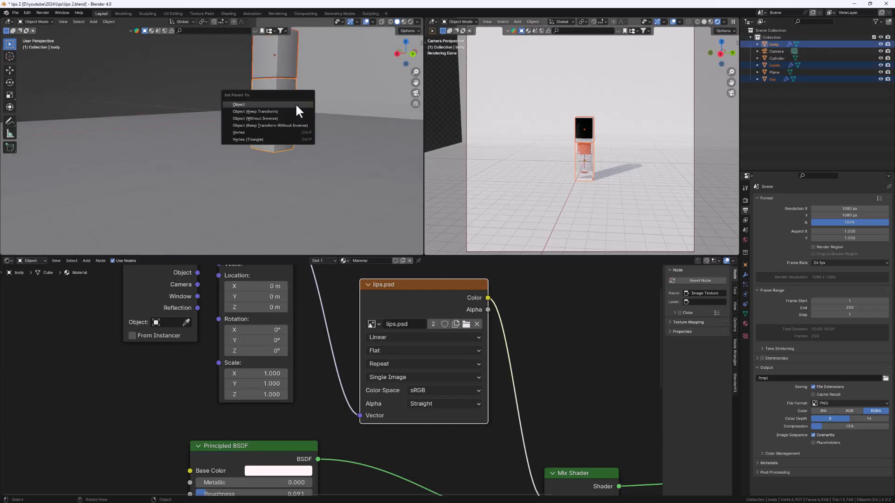
{"action": "left_click", "coordinate": [283, 112]}
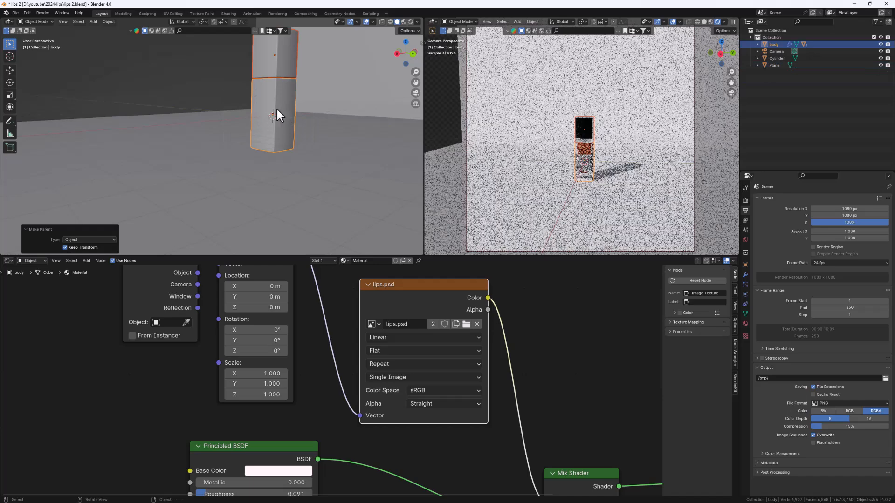
{"action": "middle_click_drag", "start_coordinate": [278, 112], "coordinate": [281, 112]}
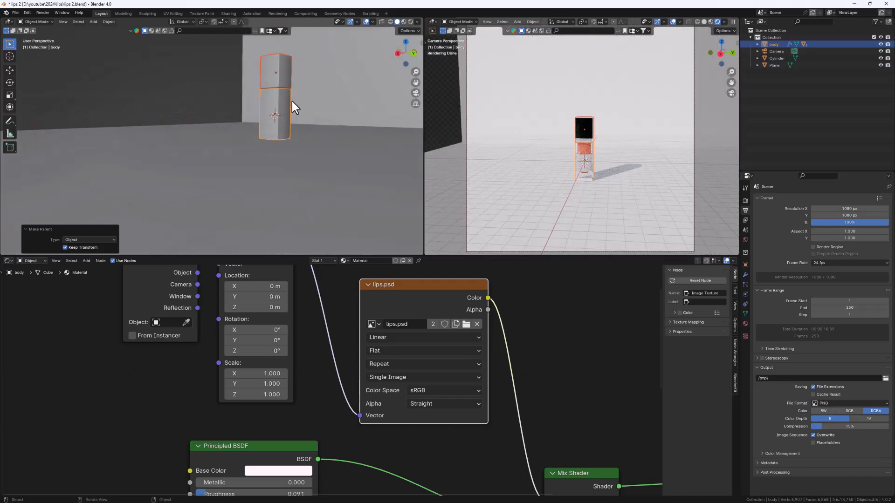
{"action": "left_click", "coordinate": [267, 100]}
{"action": "key", "text": "g"}
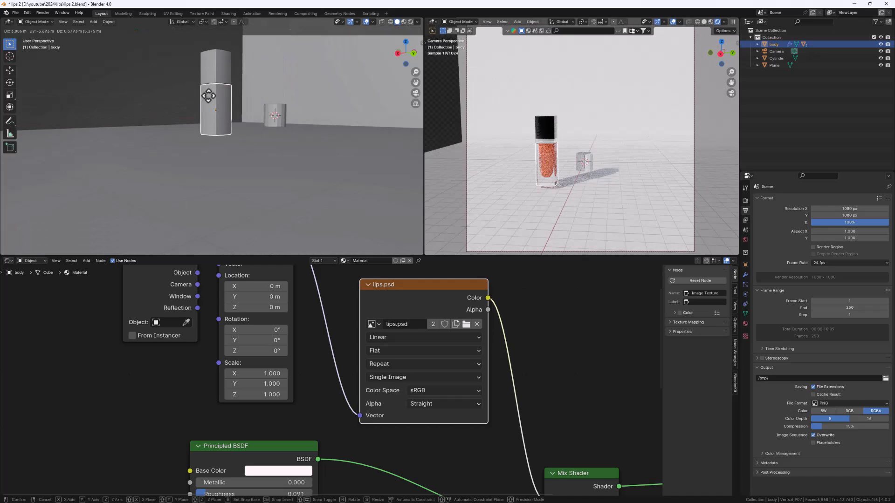
{"action": "right_click", "coordinate": [218, 94]}
- Scale the bottle body and its parented parts down uniformly to about 0.445
{"action": "middle_click_drag", "start_coordinate": [218, 94], "coordinate": [302, 127]}
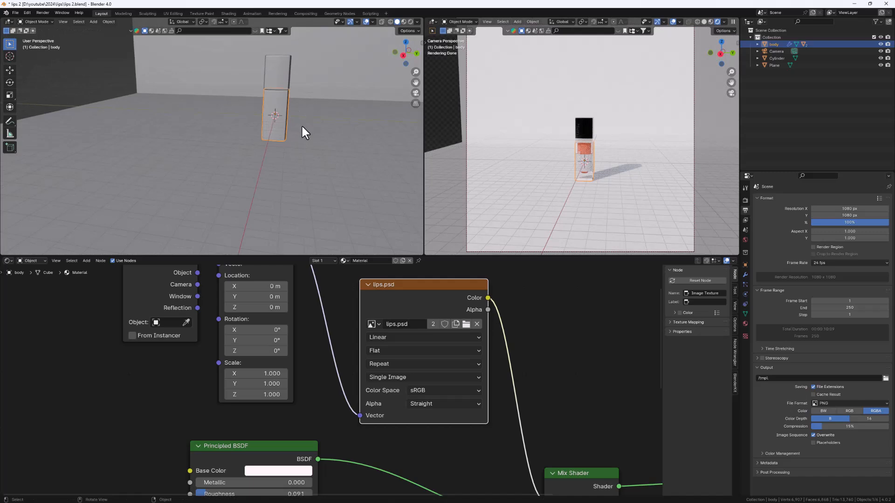
{"action": "middle_click_drag", "start_coordinate": [277, 96], "coordinate": [266, 89]}
{"action": "middle_click_drag", "start_coordinate": [290, 96], "coordinate": [351, 127]}
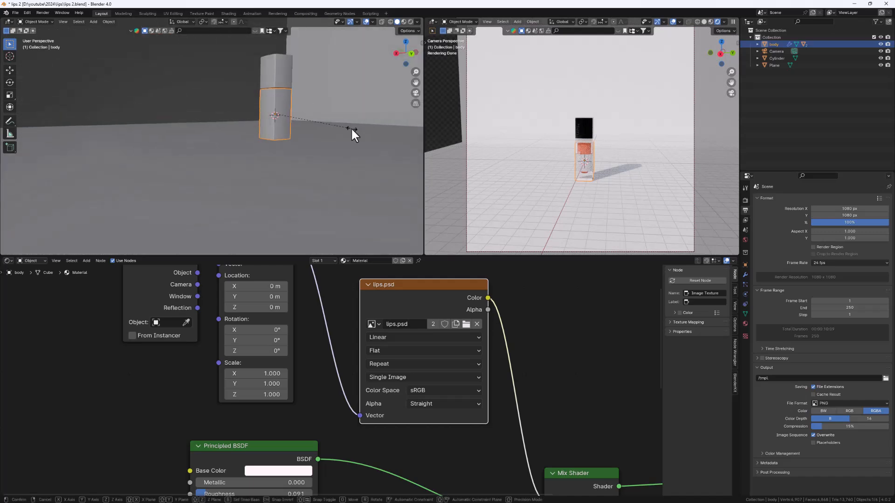
{"action": "key", "text": "s"}
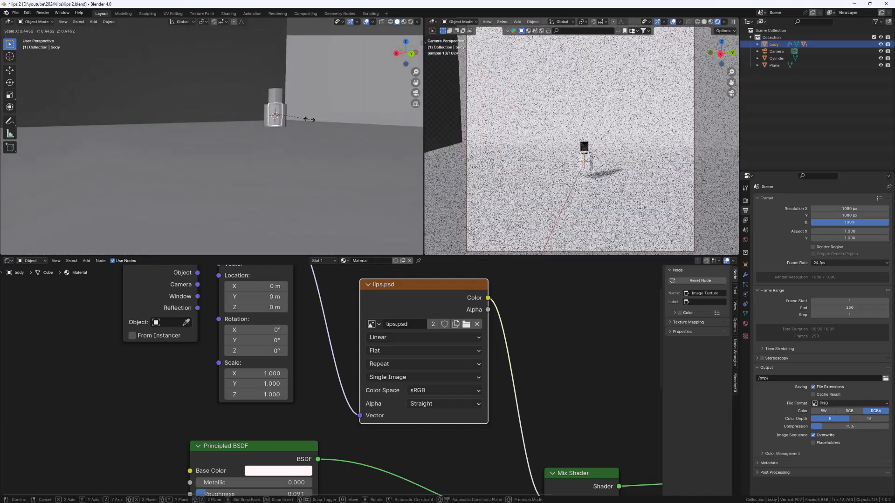
{"action": "left_click", "coordinate": [312, 117]}
- Raise the bottle along Z so it stands on top of the cylinder, and bring the camera closer to both
{"action": "scroll", "coordinate": [272, 95], "scroll_direction": "up", "scroll_amount": 4}
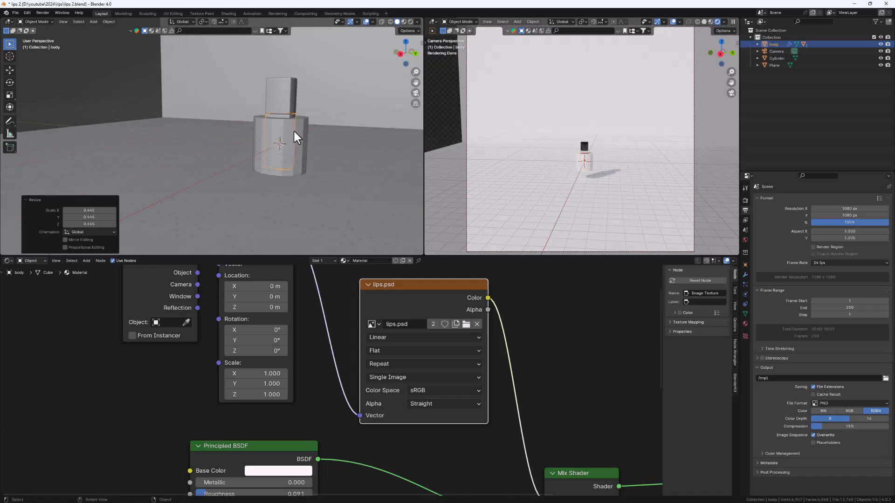
{"action": "key", "text": "g"}
{"action": "key", "text": "z"}
{"action": "left_click", "coordinate": [281, 80]}
{"action": "middle_click_drag", "start_coordinate": [281, 80], "coordinate": [305, 102]}
{"action": "scroll", "coordinate": [598, 150], "scroll_direction": "up", "scroll_amount": 6}
{"action": "middle_click_drag", "start_coordinate": [567, 160], "coordinate": [533, 178]}
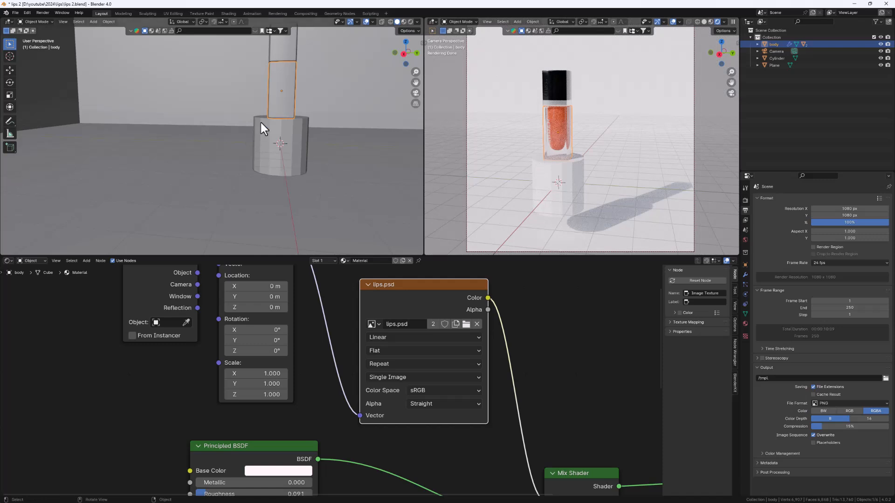
- Apply Shade Smooth to the cylinder beneath the bottle
{"action": "left_click", "coordinate": [289, 135]}
{"action": "scroll", "coordinate": [299, 135], "scroll_direction": "up", "scroll_amount": 5}
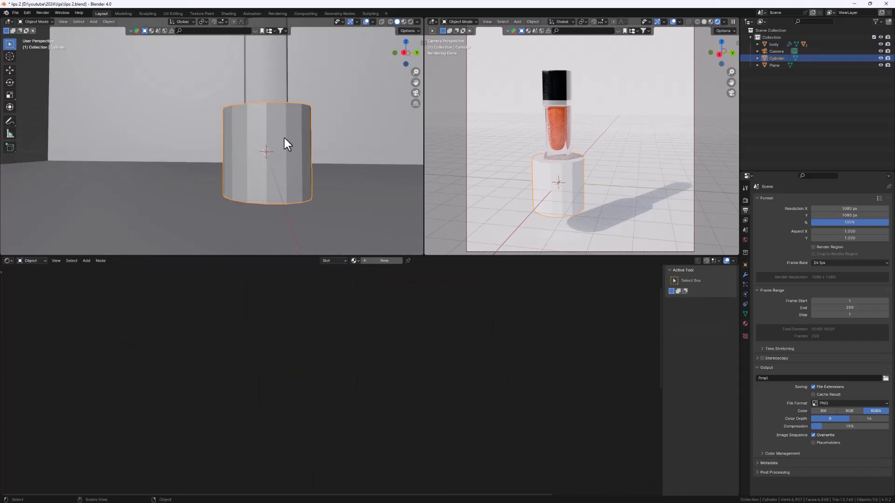
{"action": "right_click", "coordinate": [285, 136]}
{"action": "left_click", "coordinate": [284, 135]}
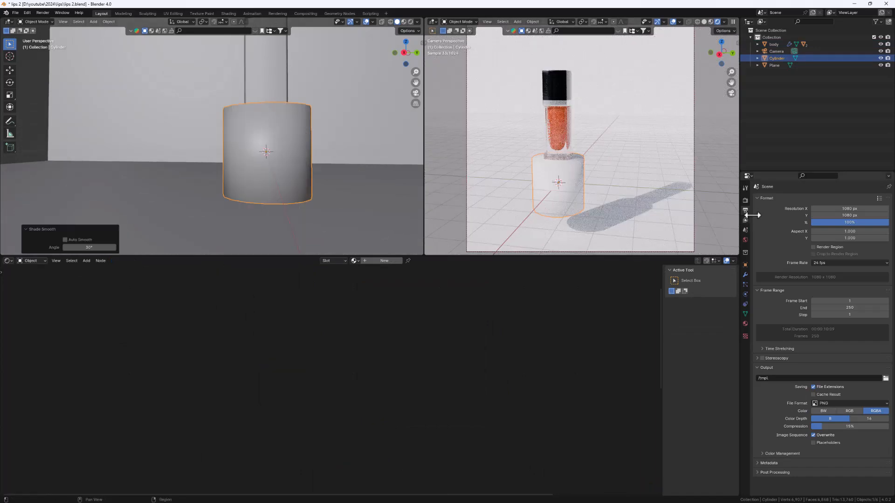
- Copy the bottle body's modifiers onto the cylinder with Link/Transfer Data's Copy Modifiers
{"action": "left_click", "coordinate": [277, 75], "text": "shift"}
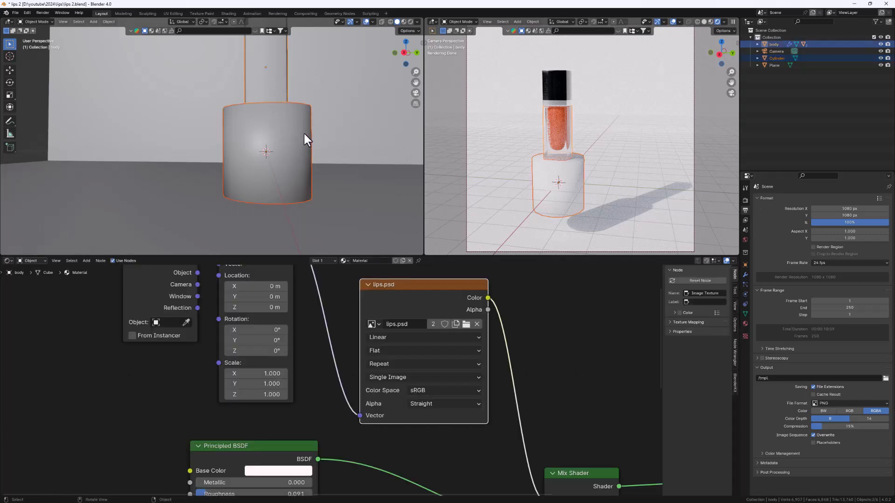
{"action": "middle_click_drag", "start_coordinate": [305, 135], "coordinate": [282, 94]}
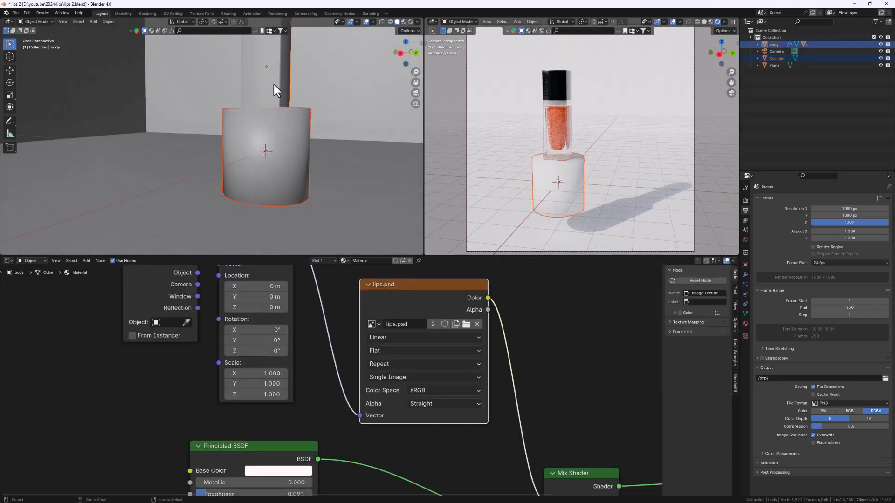
{"action": "key", "text": "ctrl+l"}
{"action": "left_click", "coordinate": [275, 86]}
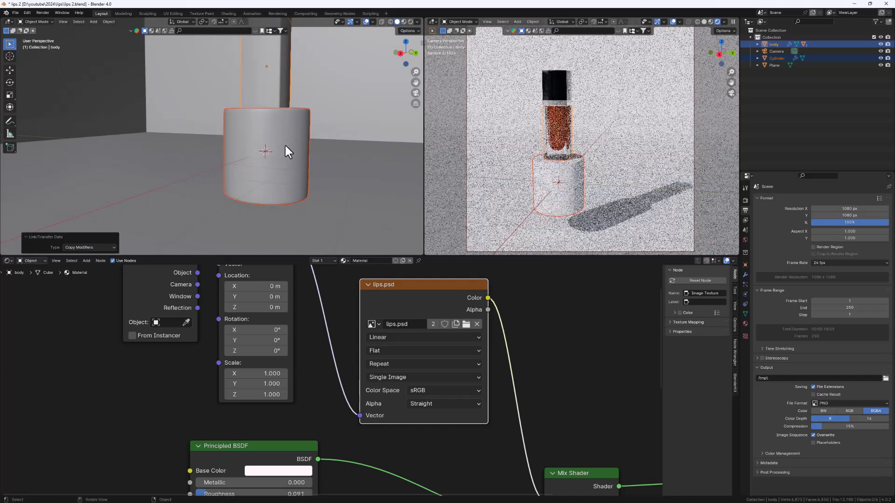
- Display the cylinder's Bevel and Subdivision modifier settings and isolate the cylinder in local view
{"action": "left_click", "coordinate": [280, 169]}
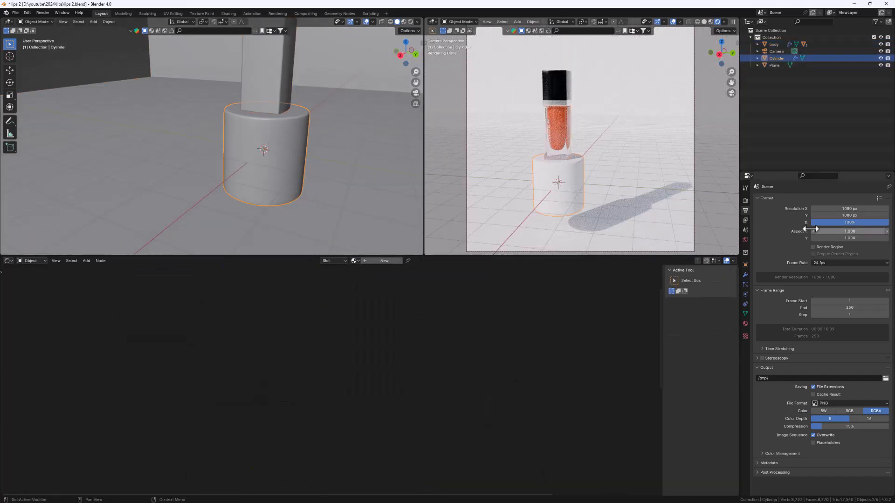
{"action": "left_click", "coordinate": [746, 274]}
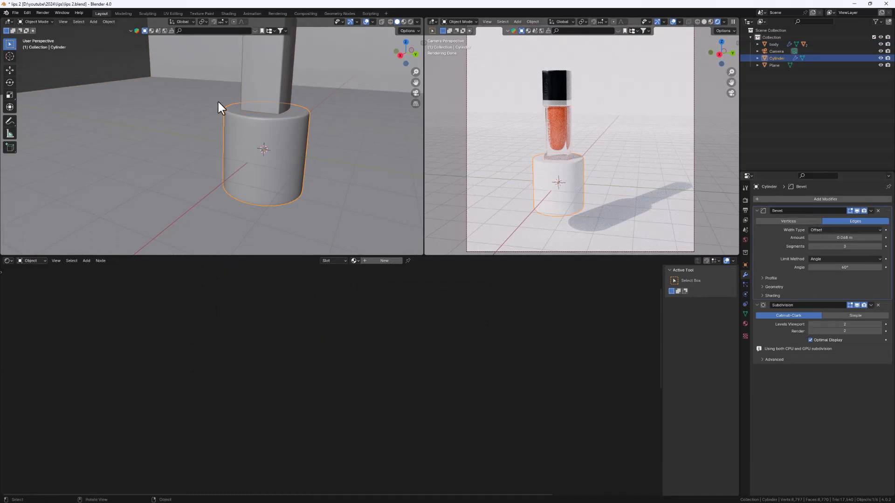
{"action": "scroll", "coordinate": [255, 136], "scroll_direction": "down", "scroll_amount": 4}
{"action": "middle_click_drag", "start_coordinate": [253, 145], "coordinate": [293, 149]}
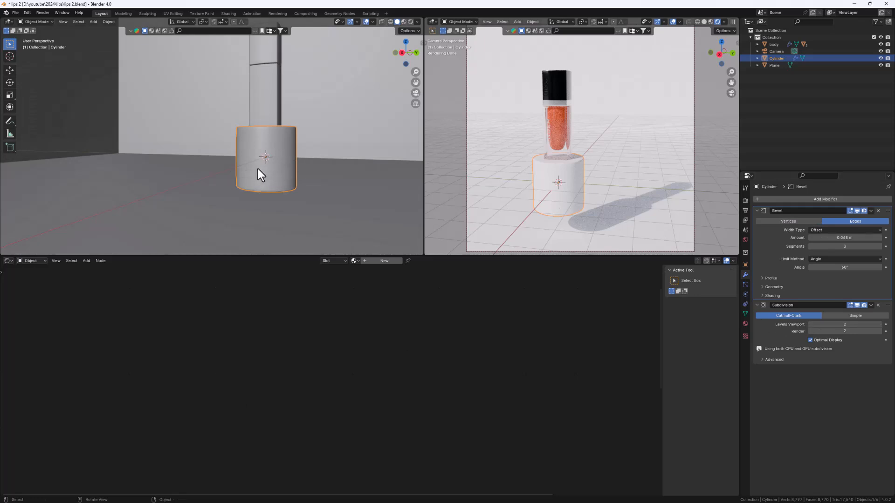
{"action": "key", "text": "KP_Divide"}
{"action": "scroll", "coordinate": [272, 169], "scroll_direction": "down", "scroll_amount": 3}
{"action": "middle_click_drag", "start_coordinate": [234, 140], "coordinate": [294, 134]}
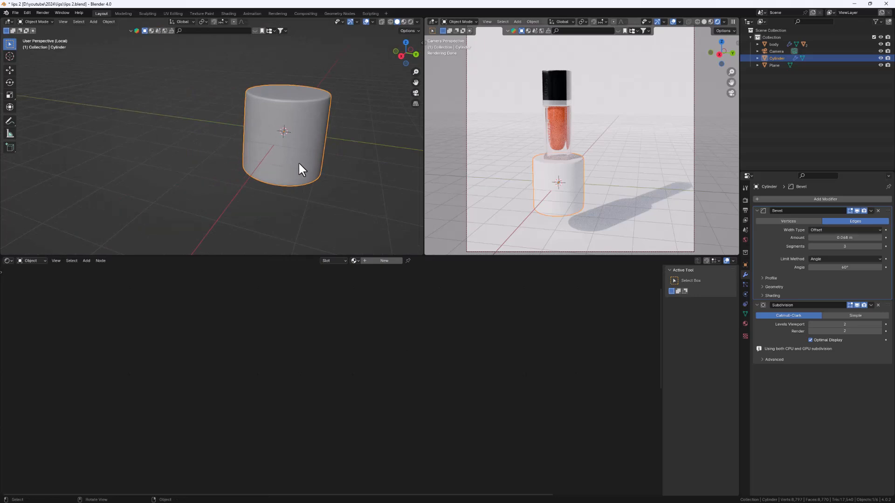
{"action": "middle_click_drag", "start_coordinate": [298, 162], "coordinate": [301, 135]}
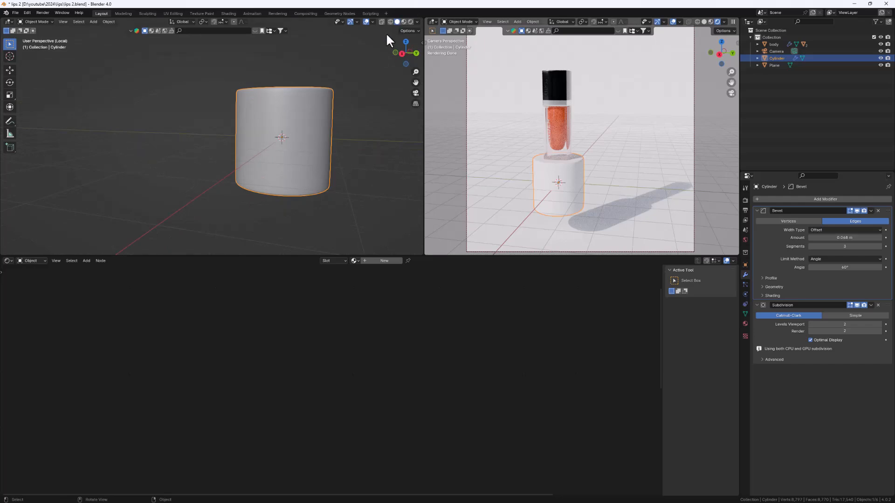
- In Edit Mode, duplicate the cylinder's mesh about -2.2 m along Y and scale the copy about 1.43 along Z
{"action": "key", "text": "Tab"}
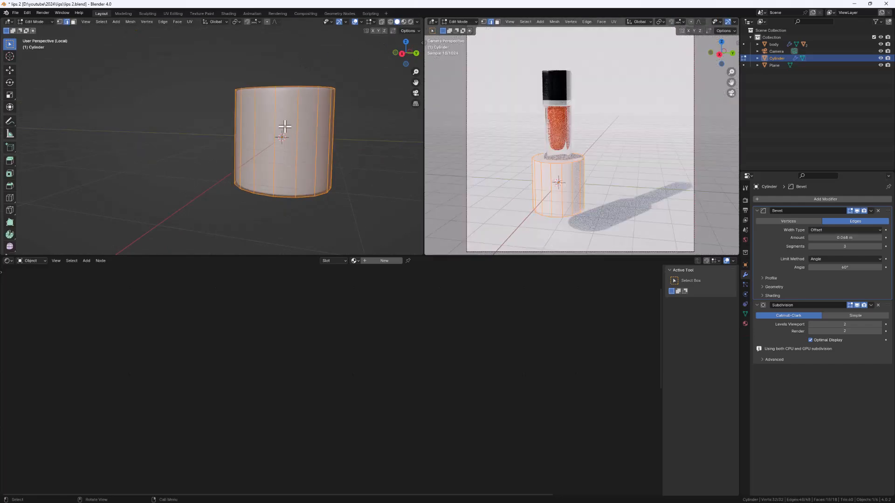
{"action": "scroll", "coordinate": [309, 132], "scroll_direction": "down", "scroll_amount": 3}
{"action": "middle_click_drag", "start_coordinate": [309, 132], "coordinate": [312, 150]}
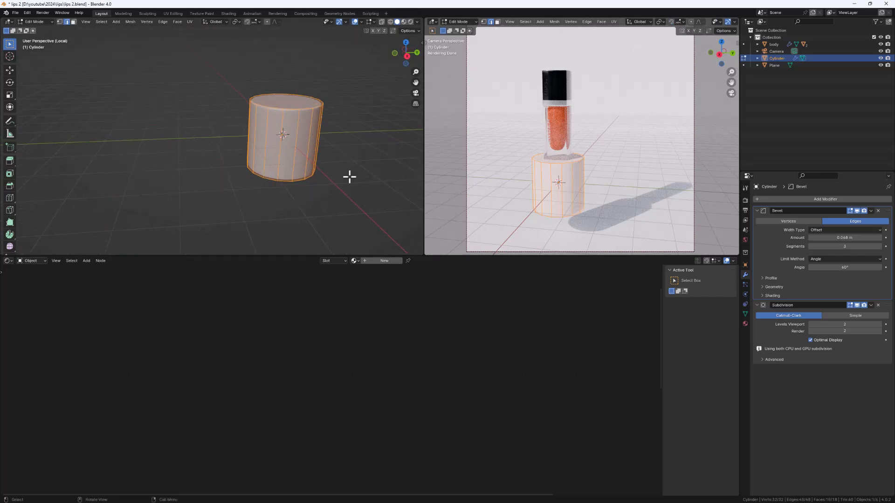
{"action": "key", "text": "shift+d"}
{"action": "key", "text": "y"}
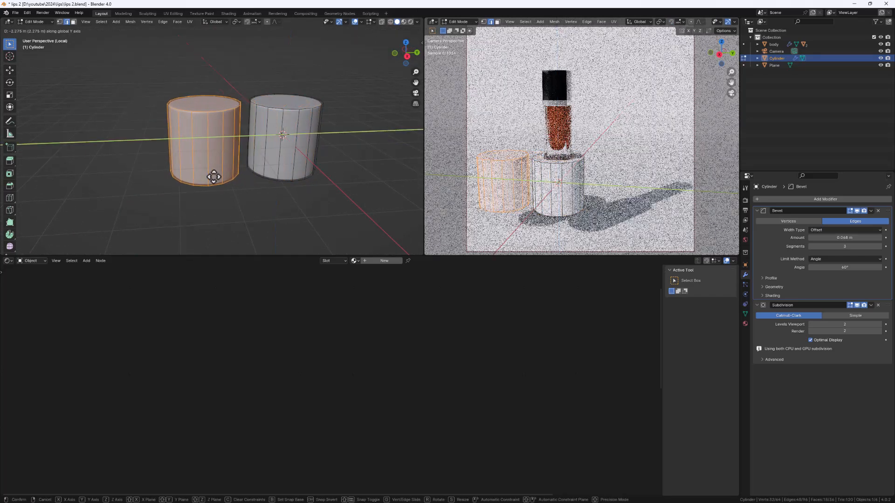
{"action": "left_click", "coordinate": [223, 179]}
{"action": "middle_click_drag", "start_coordinate": [224, 178], "coordinate": [270, 170]}
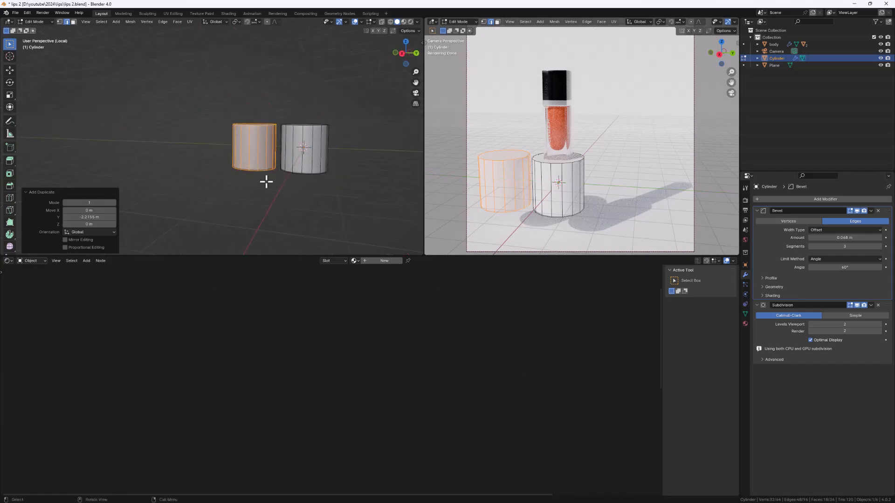
{"action": "key", "text": "s"}
{"action": "key", "text": "z"}
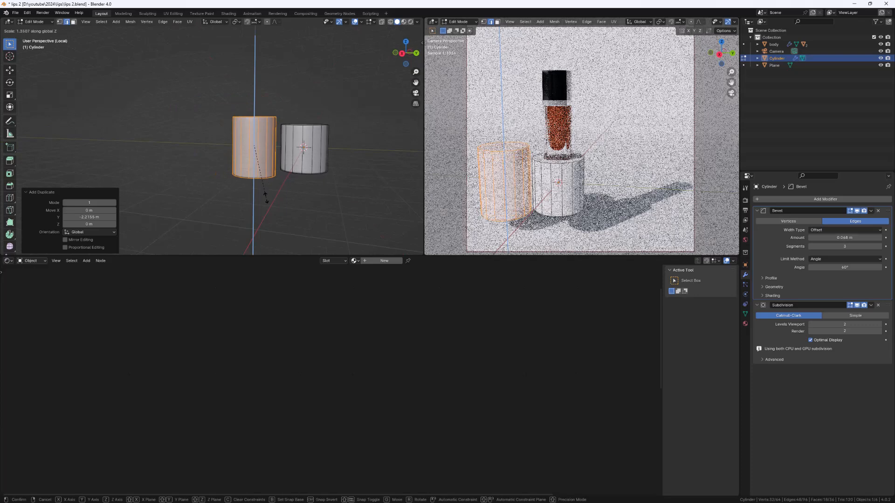
{"action": "left_click", "coordinate": [269, 201]}
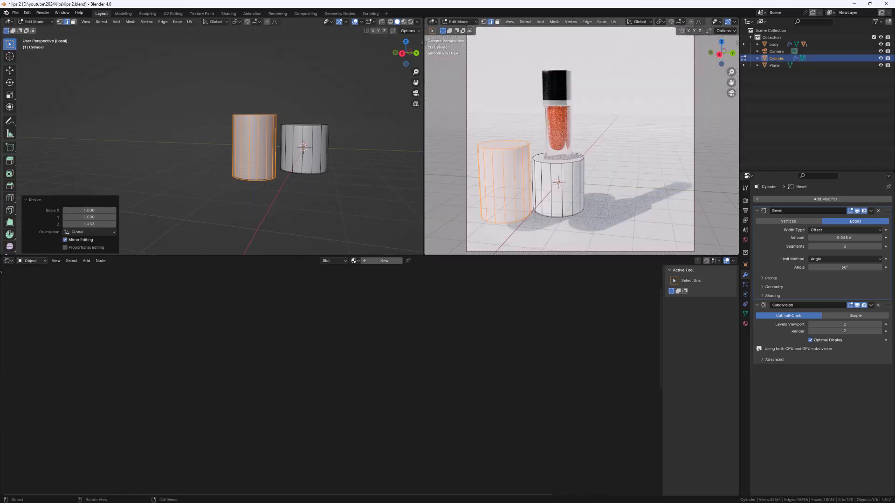
- Duplicate the taller cylinder another -2.2 m or so along Y and scale this third cylinder about 1.2 along Z
{"action": "key", "text": "shift+d"}
{"action": "key", "text": "y"}
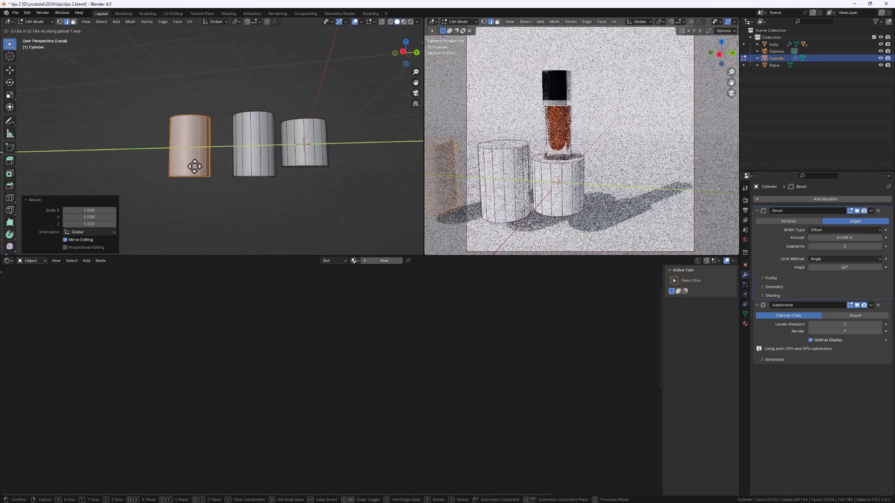
{"action": "left_click", "coordinate": [207, 164]}
{"action": "key", "text": "s"}
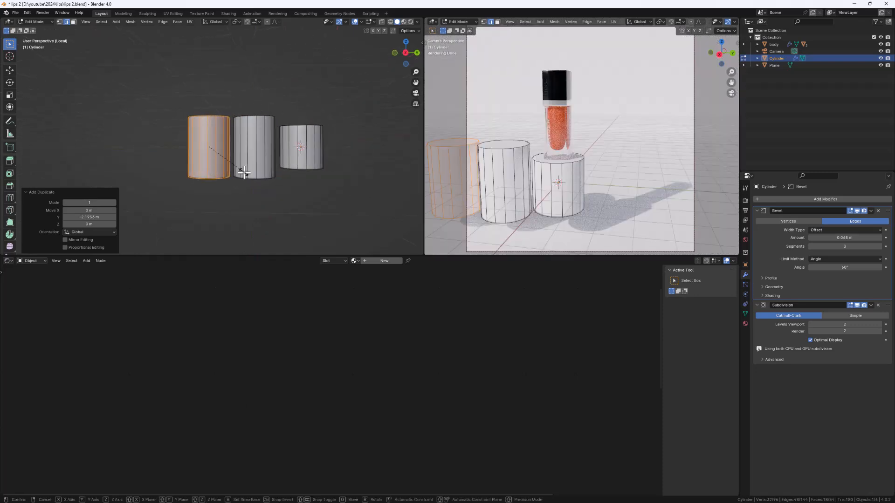
{"action": "key", "text": "z"}
{"action": "left_click", "coordinate": [246, 185]}
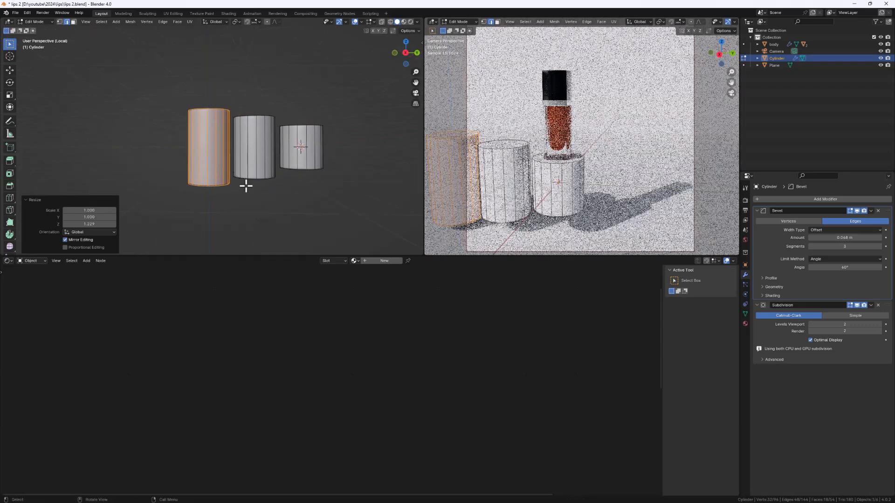
- Duplicate the third cylinder about -2.2 m in Y beside it and scale the fourth cylinder about 1.27 along Z
{"action": "key", "text": "shift+d"}
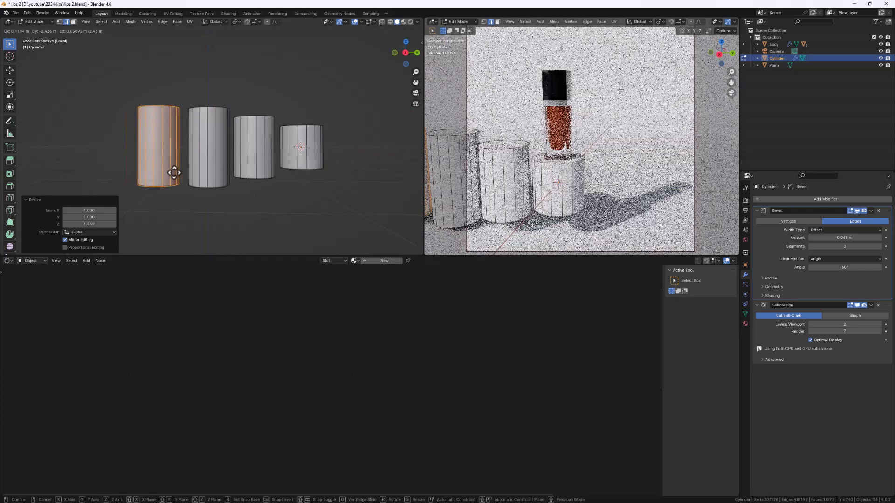
{"action": "left_click", "coordinate": [180, 173]}
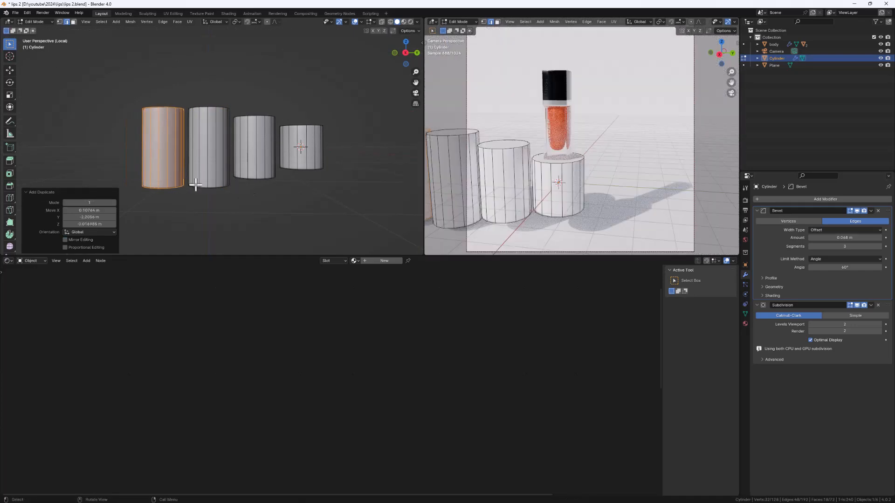
{"action": "key", "text": "s"}
{"action": "key", "text": "z"}
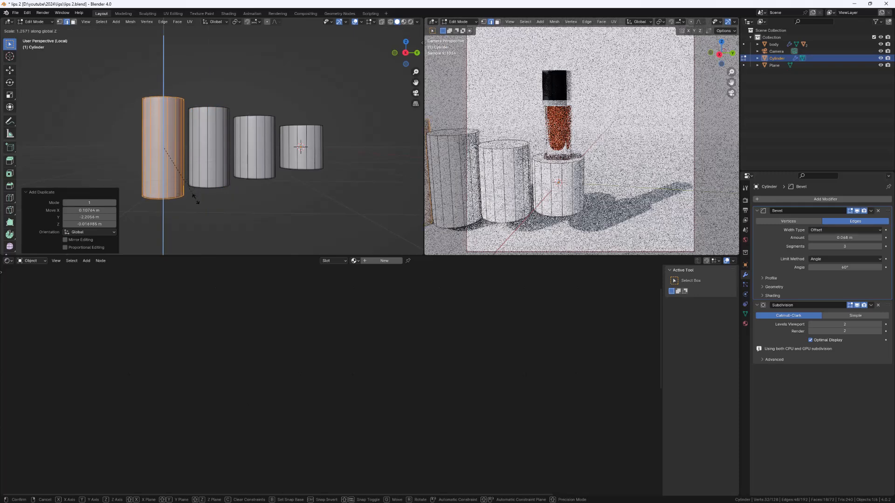
{"action": "left_click", "coordinate": [196, 200]}
- Duplicate the fourth cylinder about -2.1 m in Y to extend the row and scale the fifth cylinder about 1.2 along Z
{"action": "middle_click_drag", "start_coordinate": [197, 165], "coordinate": [232, 156], "text": "shift"}
{"action": "key", "text": "shift+d"}
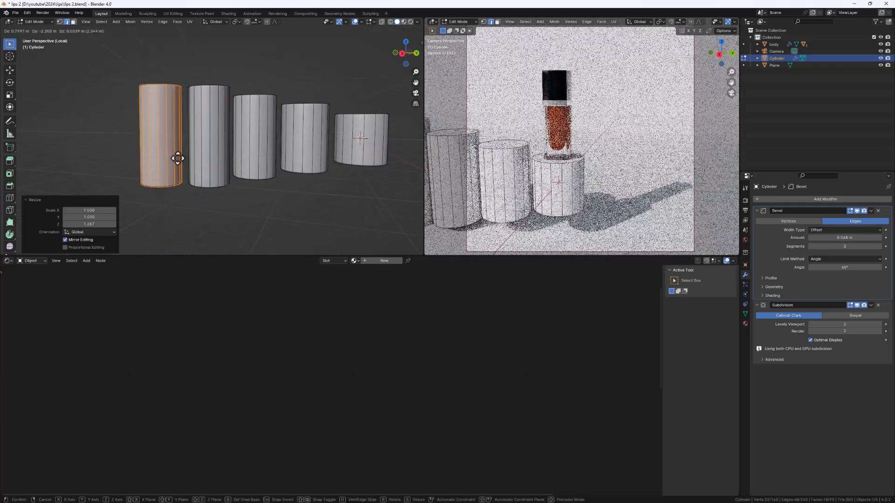
{"action": "left_click", "coordinate": [183, 158]}
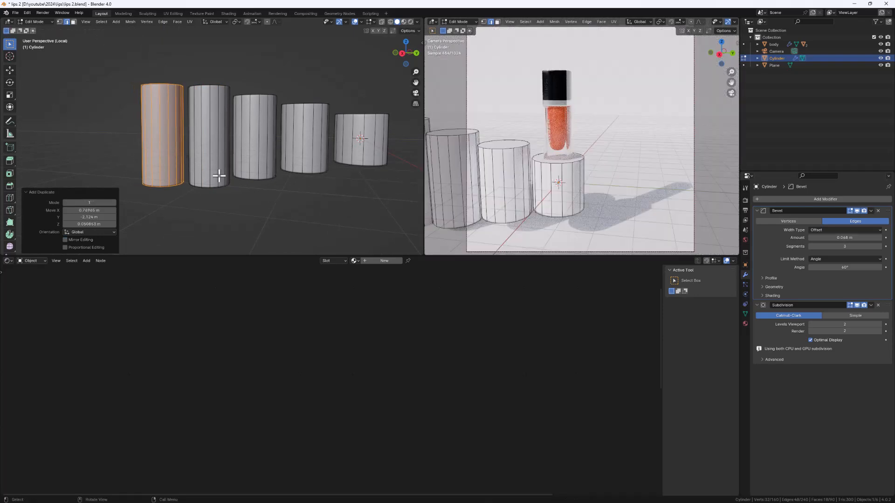
{"action": "key", "text": "s"}
{"action": "key", "text": "z"}
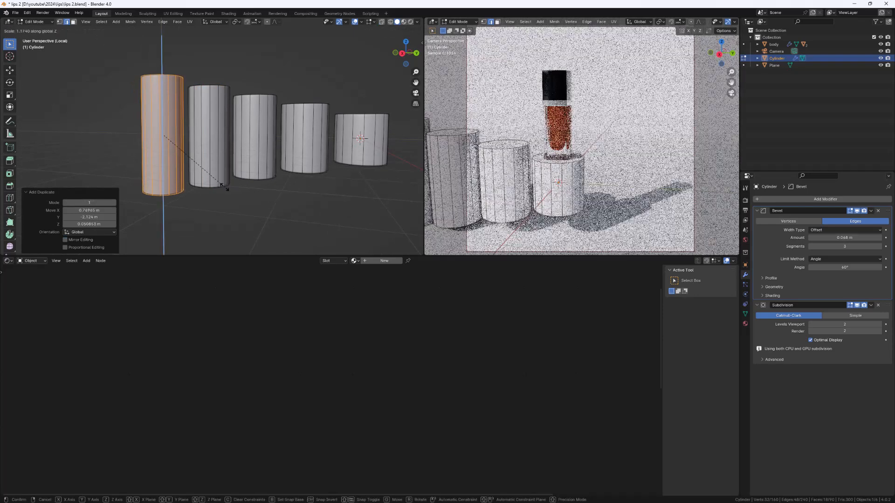
{"action": "left_click", "coordinate": [225, 186]}
{"action": "middle_click_drag", "start_coordinate": [250, 128], "coordinate": [214, 142]}
{"action": "scroll", "coordinate": [238, 142], "scroll_direction": "down", "scroll_amount": 2}
- Separate the five cylinder meshes into individual objects by loose parts and return to Object Mode
{"action": "key", "text": "Tab"}
{"action": "key", "text": "Tab"}
{"action": "scroll", "coordinate": [231, 127], "scroll_direction": "up", "scroll_amount": 4}
{"action": "scroll", "coordinate": [236, 126], "scroll_direction": "down", "scroll_amount": 2}
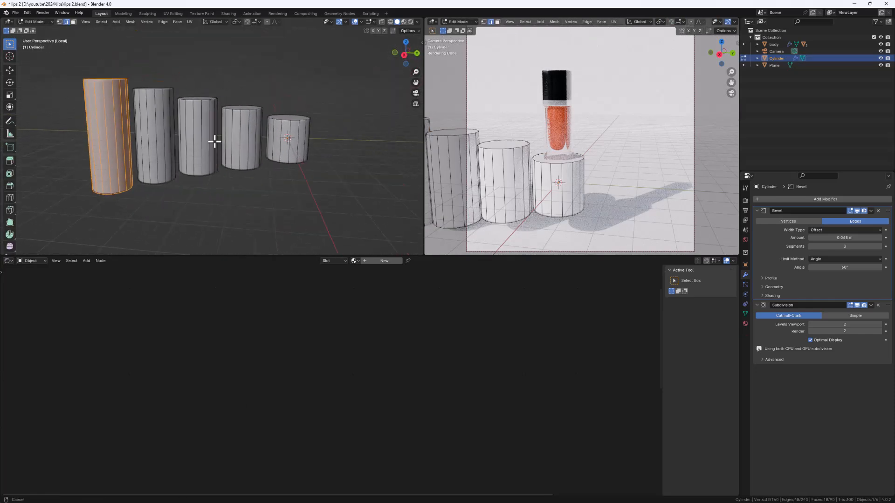
{"action": "key", "text": "a"}
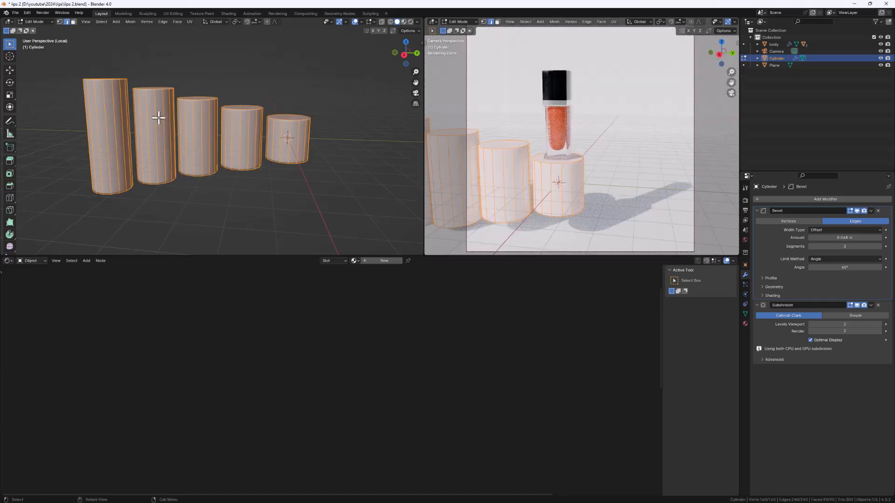
{"action": "key", "text": "p"}
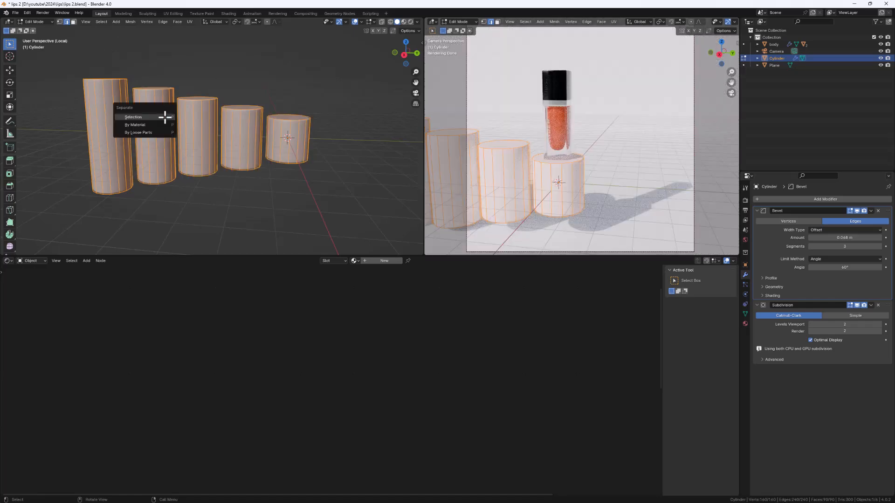
{"action": "left_click", "coordinate": [137, 132]}
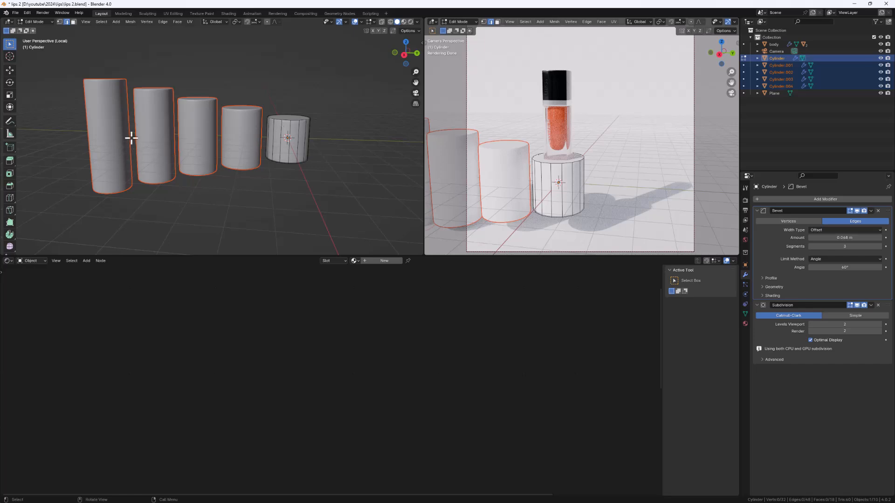
{"action": "key", "text": "Tab"}
- Select each of the five cylinders in turn to check that they are separate objects
{"action": "left_click", "coordinate": [247, 198]}
{"action": "left_click", "coordinate": [287, 130]}
{"action": "left_click", "coordinate": [252, 139]}
{"action": "left_click", "coordinate": [196, 140]}
{"action": "left_click", "coordinate": [144, 136]}
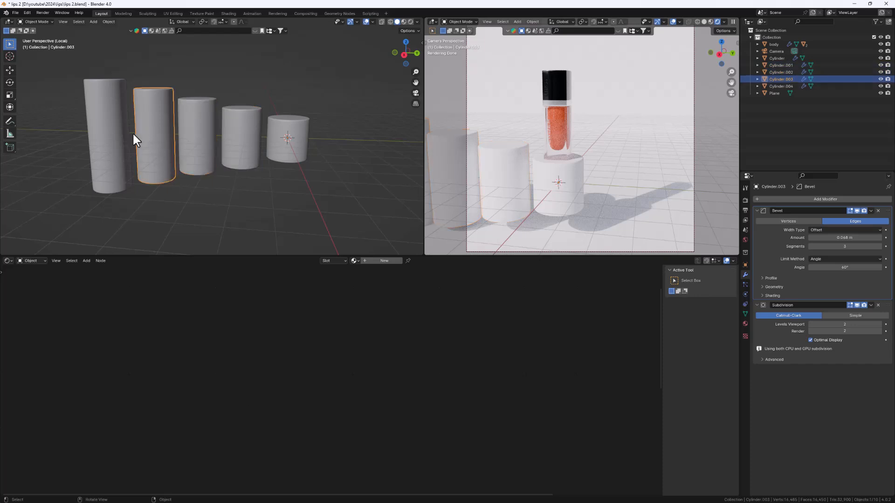
{"action": "left_click", "coordinate": [107, 134]}
{"action": "middle_click_drag", "start_coordinate": [211, 189], "coordinate": [208, 178]}
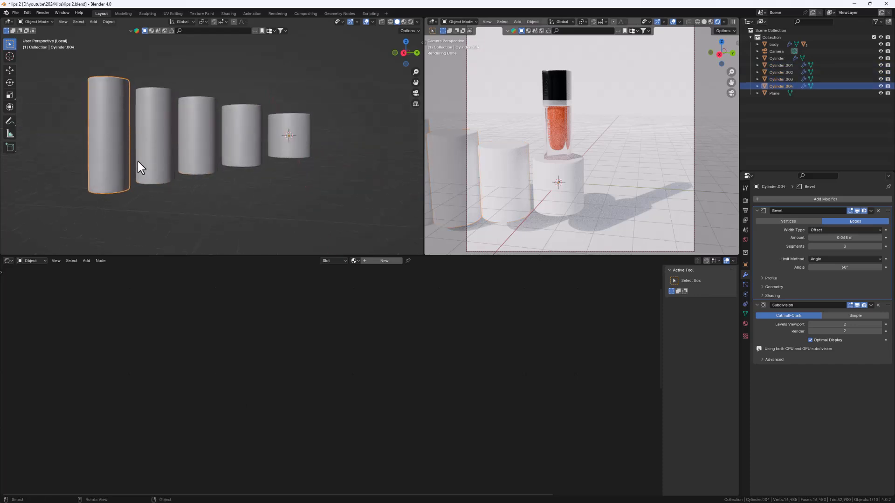
- Select all five cylinders and run Align Objects on Z with Negative Sides mode, relative to the active object, to level their bases
{"action": "left_click_drag", "start_coordinate": [344, 63], "coordinate": [63, 209]}
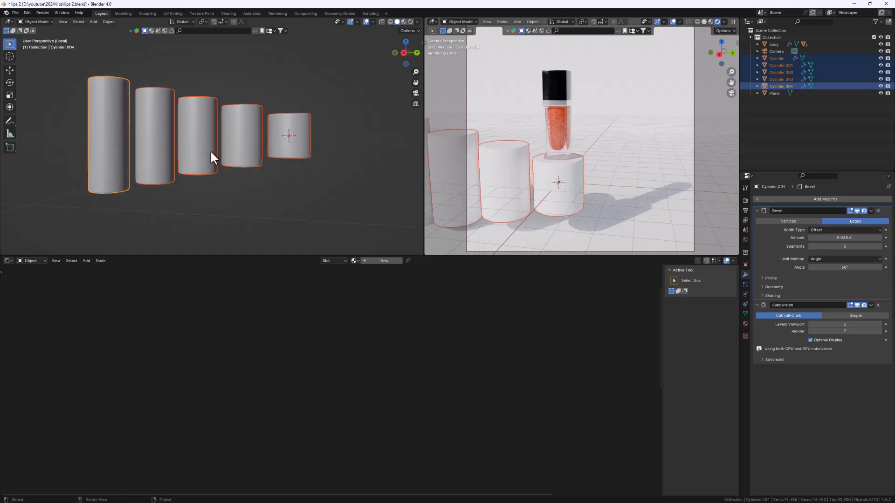
{"action": "key", "text": "F3"}
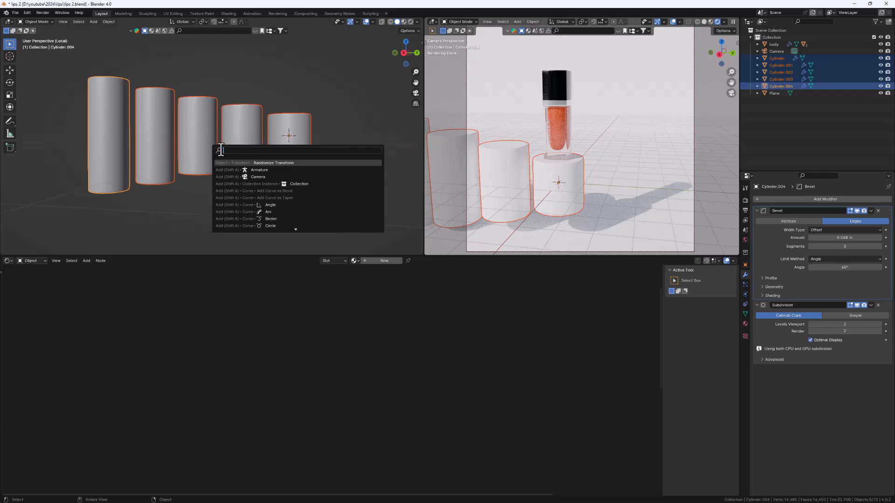
{"action": "type", "text": "align"}
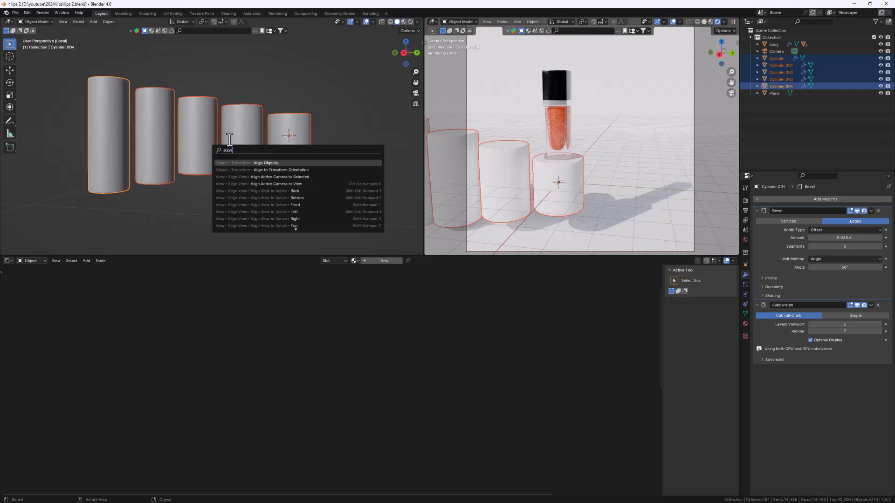
{"action": "left_click", "coordinate": [275, 163]}
{"action": "middle_click_drag", "start_coordinate": [175, 181], "coordinate": [192, 162], "text": "shift"}
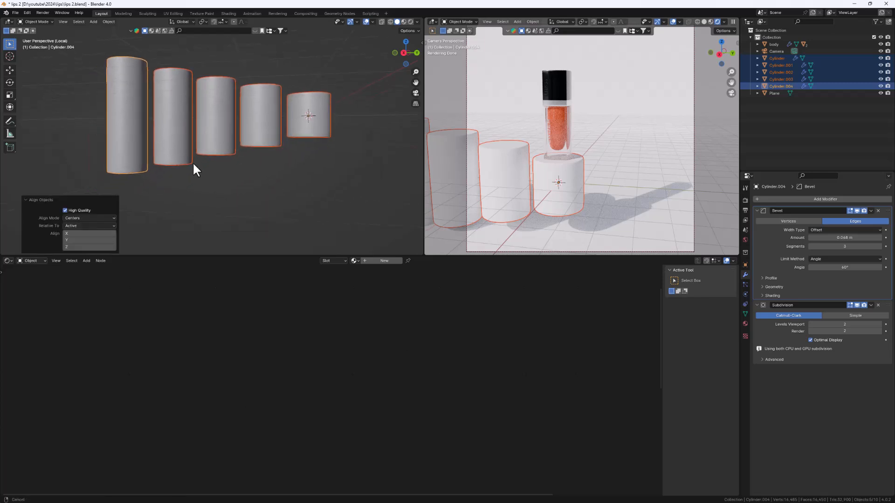
{"action": "left_click", "coordinate": [80, 245]}
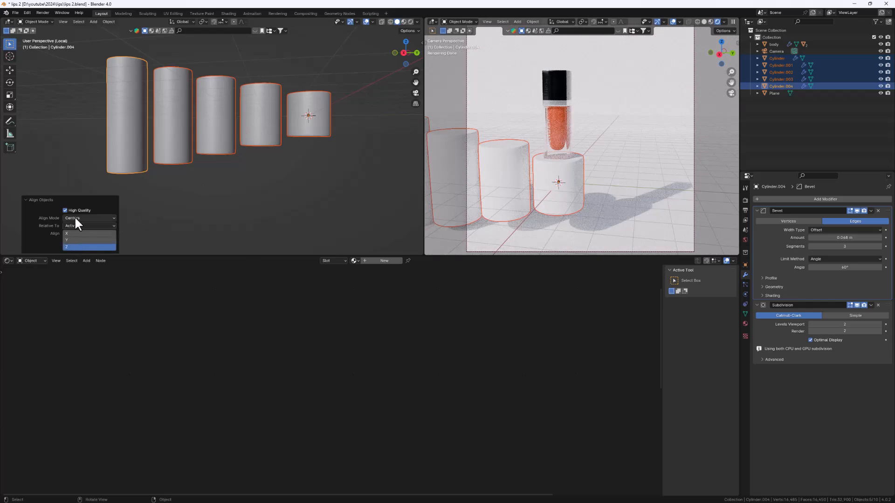
{"action": "left_click", "coordinate": [74, 216]}
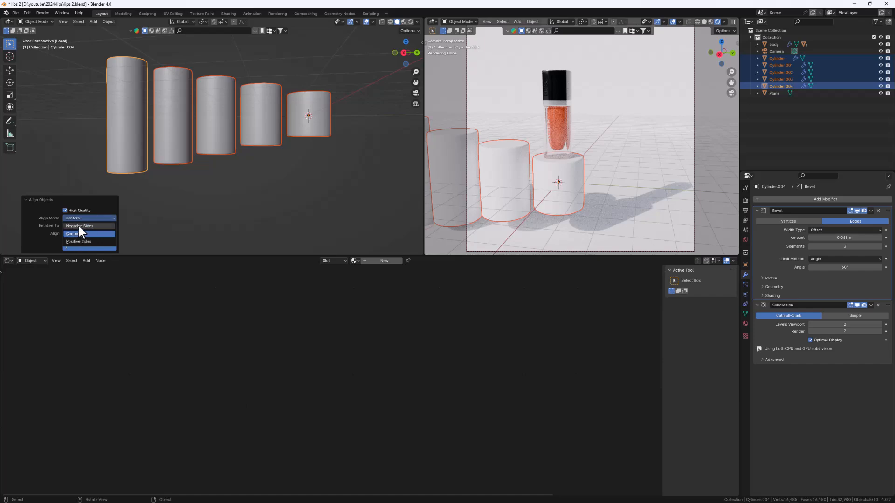
{"action": "left_click", "coordinate": [79, 226]}
{"action": "middle_click_drag", "start_coordinate": [79, 171], "coordinate": [121, 176]}
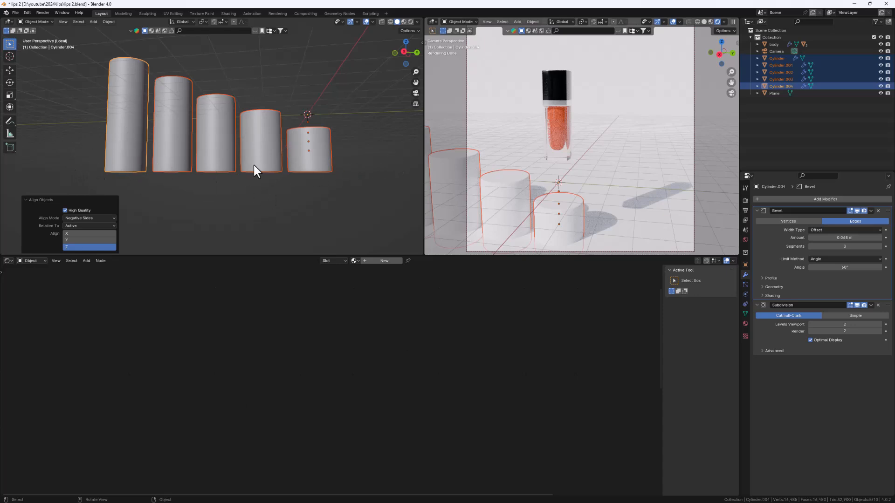
- Select all five cylinders again and set each one's origin to its geometry
{"action": "scroll", "coordinate": [286, 154], "scroll_direction": "down", "scroll_amount": 2}
{"action": "mouse_move", "coordinate": [287, 158]}
{"action": "middle_mouse_down"}
{"action": "mouse_move", "coordinate": [286, 176]}
{"action": "mouse_move", "coordinate": [289, 135]}
{"action": "mouse_move", "coordinate": [259, 184]}
{"action": "mouse_move", "coordinate": [292, 196]}
{"action": "mouse_move", "coordinate": [273, 191]}
{"action": "mouse_move", "coordinate": [294, 163]}
{"action": "middle_mouse_up"}
{"action": "left_click", "coordinate": [277, 157]}
{"action": "scroll", "coordinate": [295, 161], "scroll_direction": "up", "scroll_amount": 5}
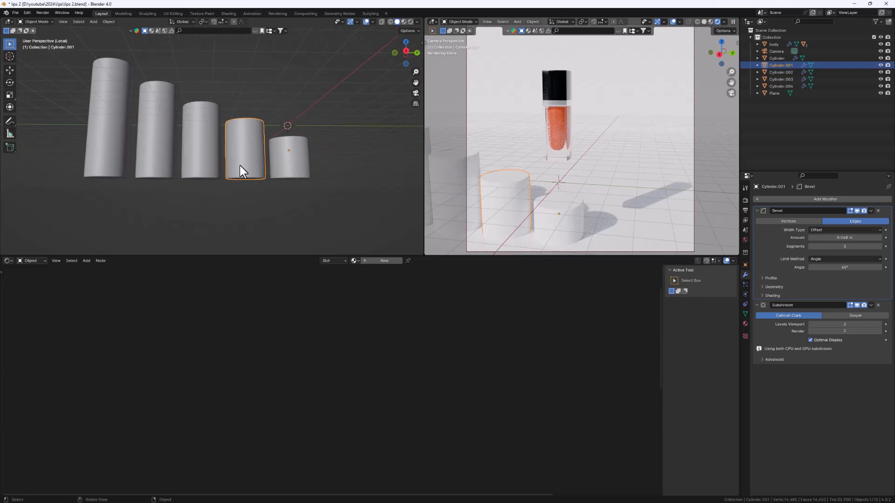
{"action": "middle_click_drag", "start_coordinate": [290, 163], "coordinate": [291, 161]}
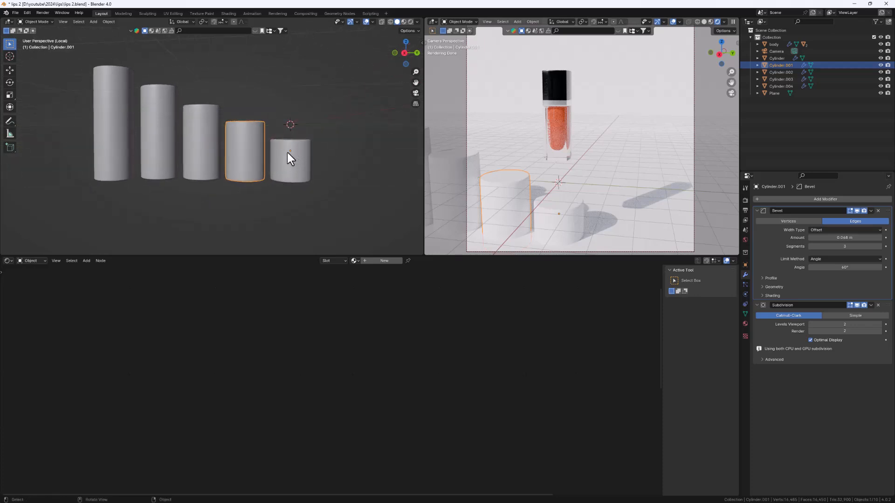
{"action": "left_click", "coordinate": [288, 152], "text": "shift"}
{"action": "left_click", "coordinate": [200, 142], "text": "shift"}
{"action": "left_click", "coordinate": [158, 132], "text": "shift"}
{"action": "left_click", "coordinate": [111, 123], "text": "shift"}
{"action": "left_click", "coordinate": [109, 22]}
{"action": "mouse_move", "coordinate": [145, 36]}
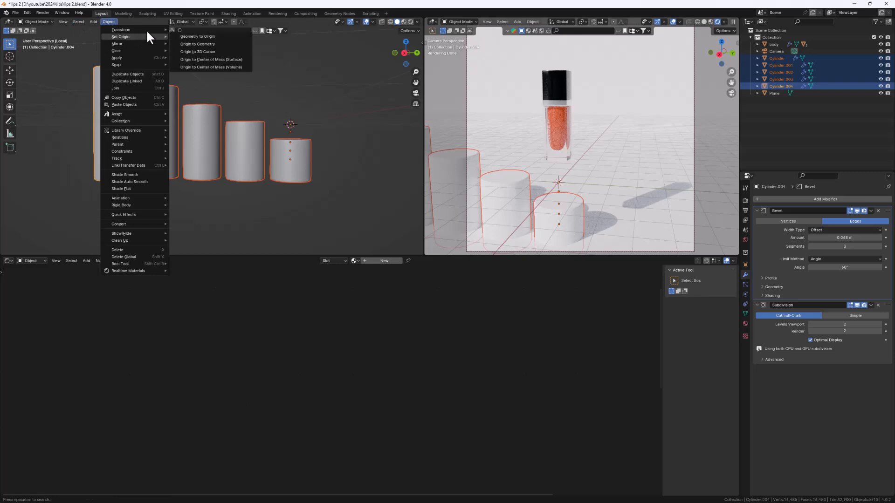
{"action": "left_click", "coordinate": [208, 43]}
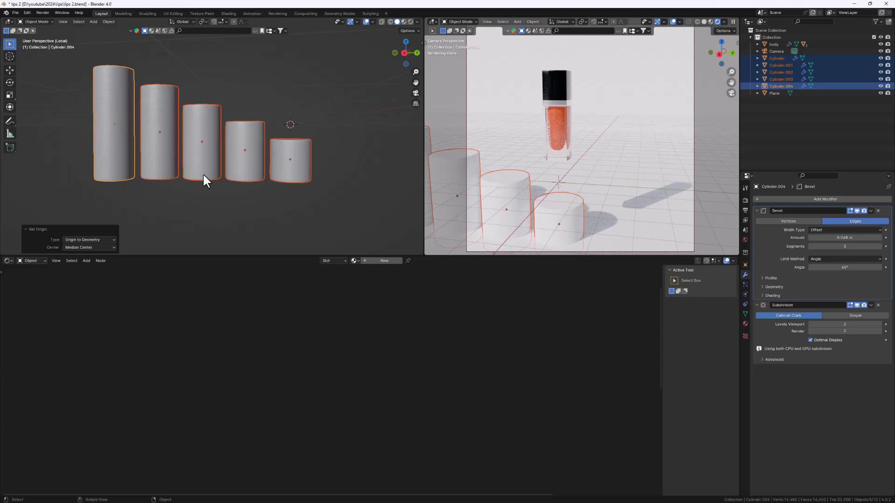
- In the orthographic bottom view, move the tallest cylinder about -0.77 m along X to line it up with the row
{"action": "middle_click_drag", "start_coordinate": [253, 187], "coordinate": [231, 158], "text": "alt"}
{"action": "left_click", "coordinate": [181, 85]}
{"action": "left_click", "coordinate": [159, 139]}
{"action": "scroll", "coordinate": [157, 149], "scroll_direction": "up", "scroll_amount": 2}
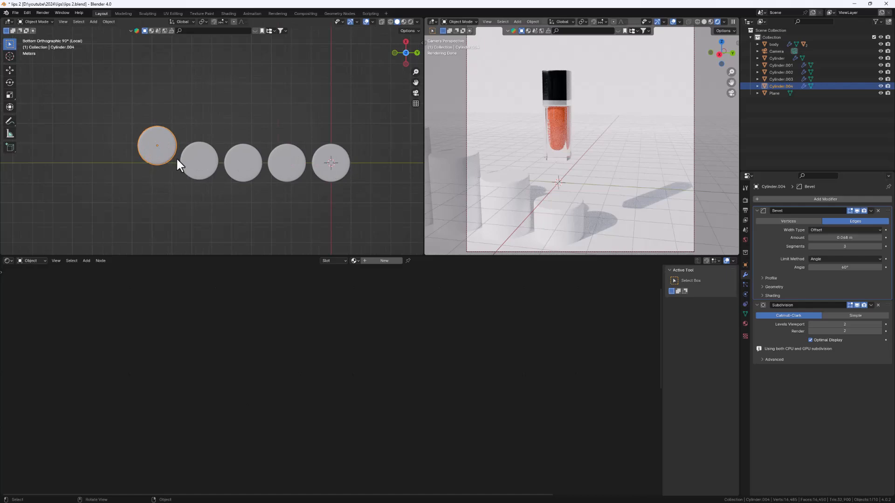
{"action": "key", "text": "g"}
{"action": "key", "text": "x"}
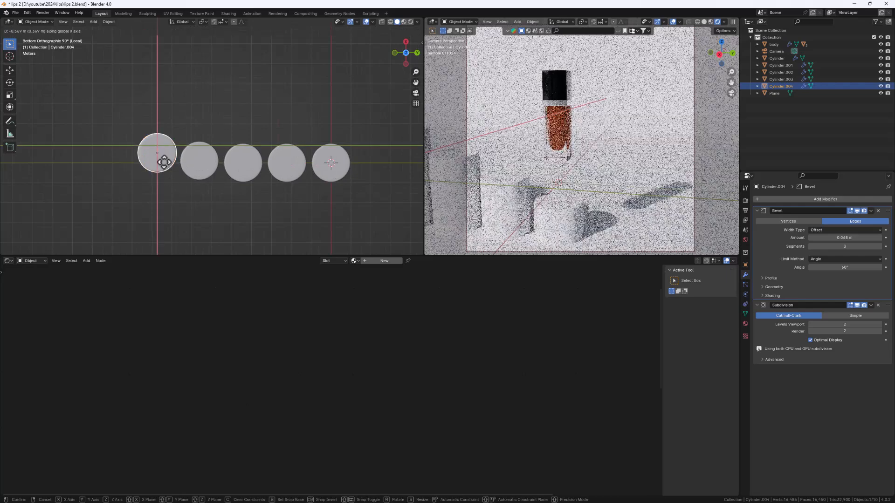
{"action": "left_click", "coordinate": [164, 168]}
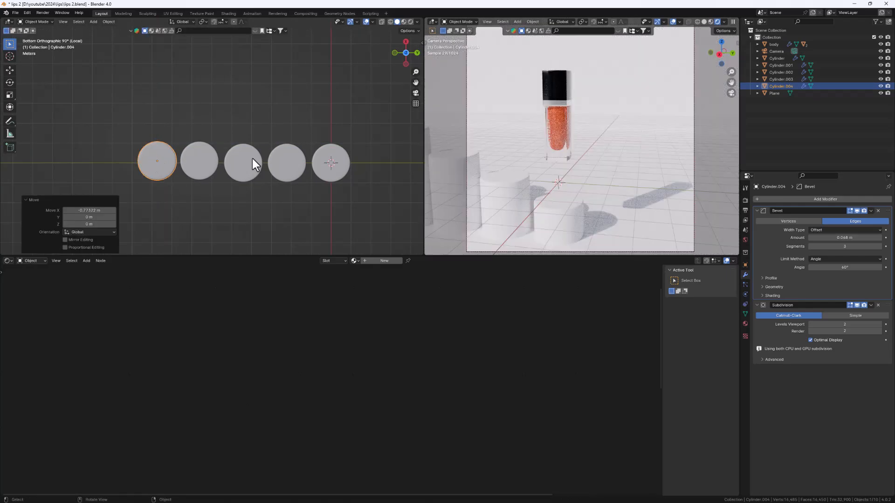
- In the right orthographic view, move the second-shortest cylinder along Y to narrow its gap to the shortest cylinder
{"action": "key", "text": "ctrl+KP_3"}
{"action": "middle_click_drag", "start_coordinate": [226, 121], "coordinate": [150, 176], "text": "alt"}
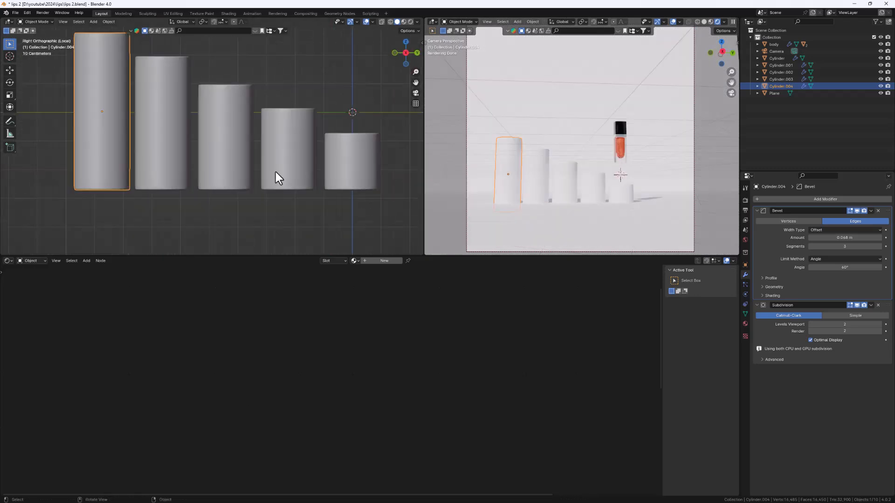
{"action": "scroll", "coordinate": [131, 155], "scroll_direction": "down", "scroll_amount": 2}
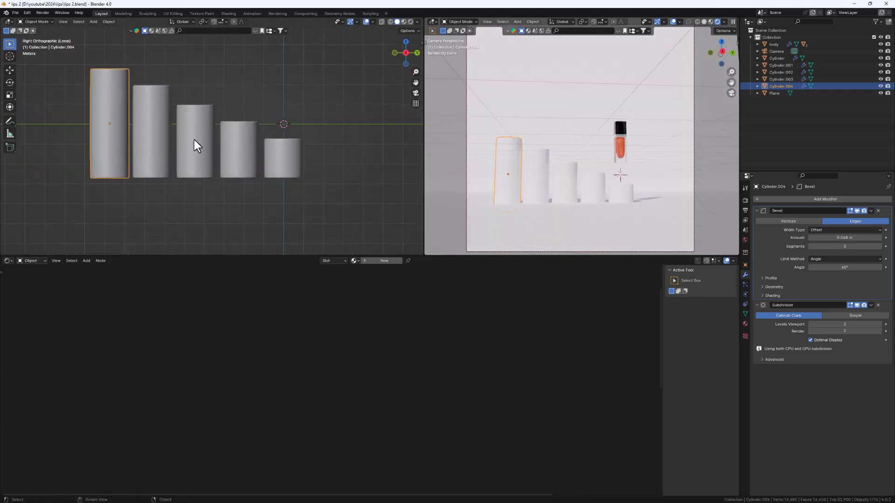
{"action": "scroll", "coordinate": [190, 136], "scroll_direction": "up", "scroll_amount": 4}
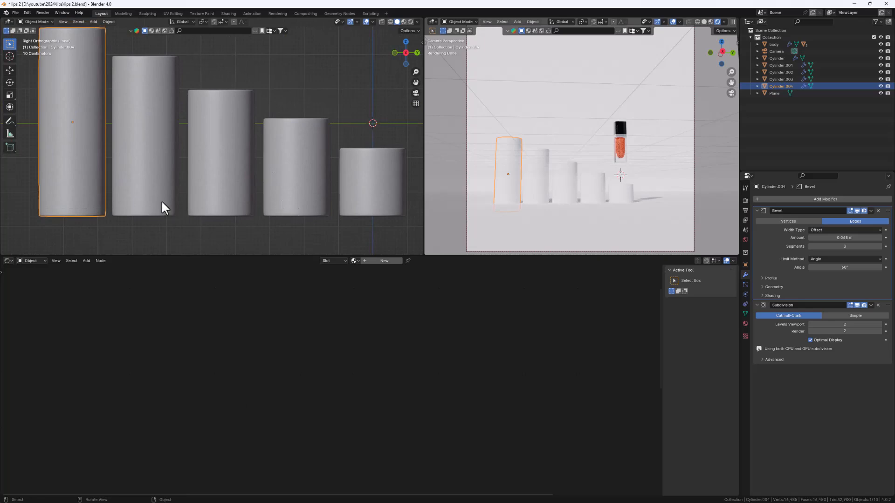
{"action": "left_click", "coordinate": [357, 196]}
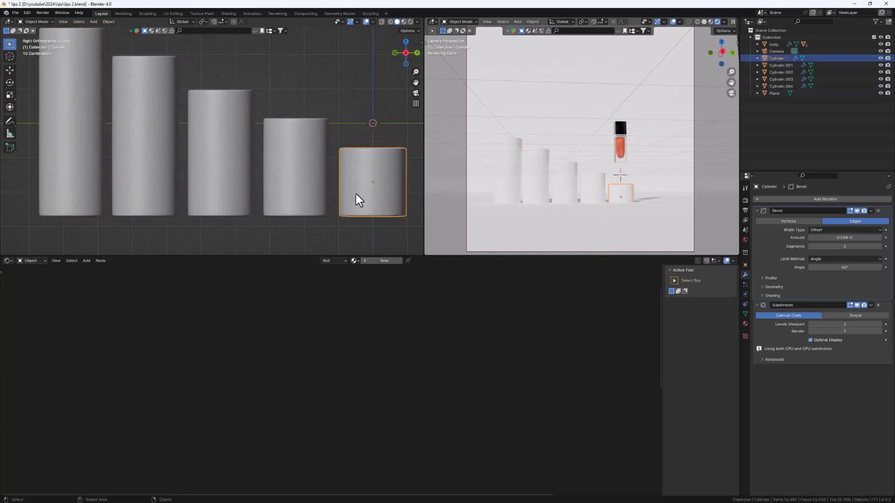
{"action": "left_click", "coordinate": [293, 198]}
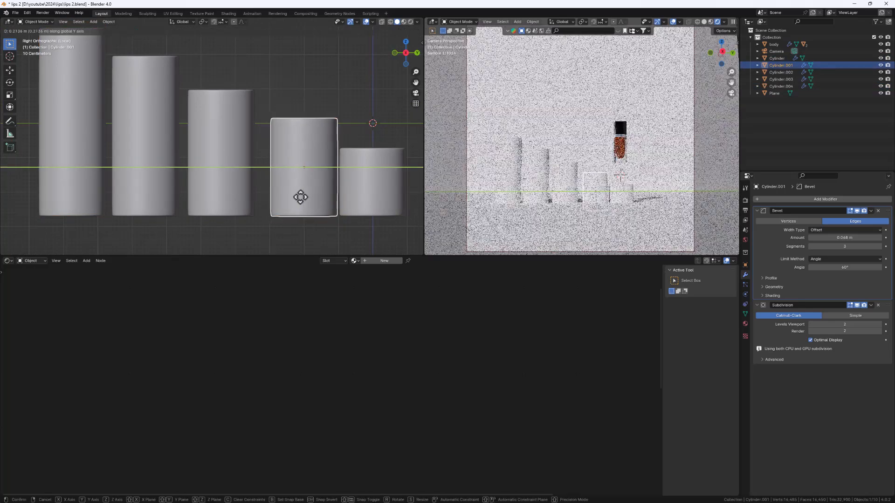
{"action": "left_click", "coordinate": [300, 196]}
- Move the middle cylinder along Y and the second-tallest cylinder about 0.54 m along Y to close the gaps in the row
{"action": "left_click", "coordinate": [229, 187]}
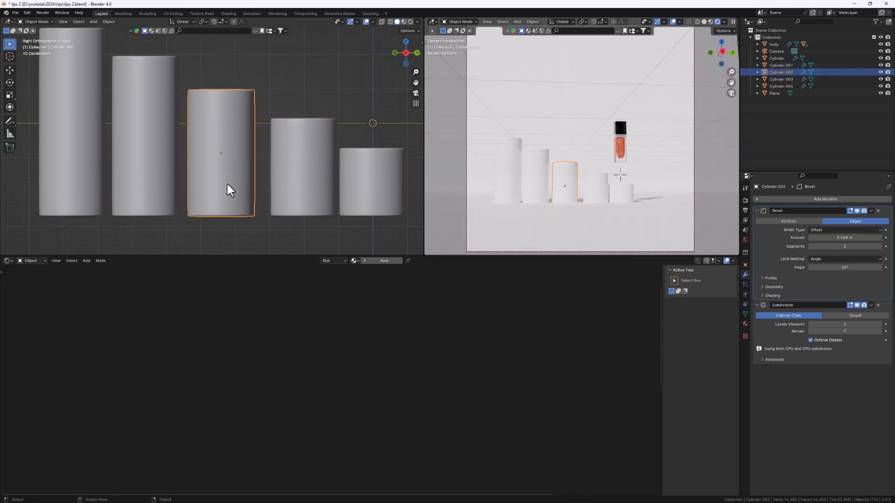
{"action": "key", "text": "g"}
{"action": "key", "text": "y"}
{"action": "left_click", "coordinate": [240, 183]}
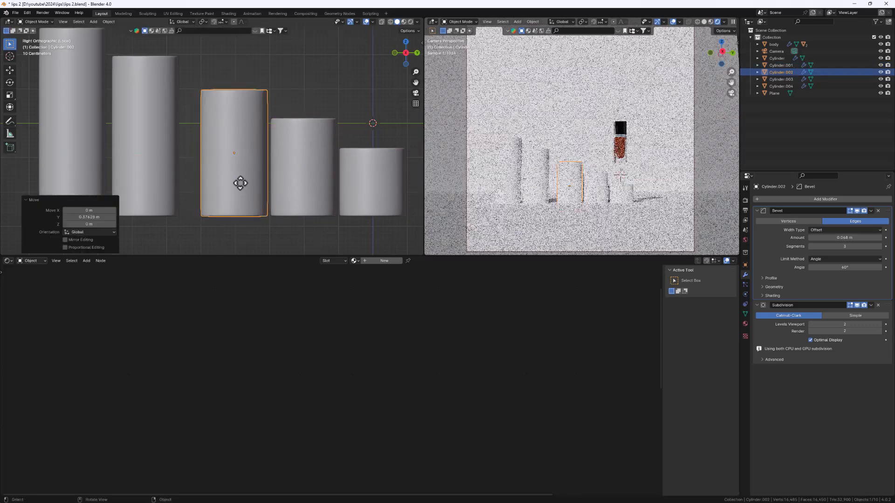
{"action": "left_click", "coordinate": [170, 180]}
{"action": "middle_click_drag", "start_coordinate": [169, 180], "coordinate": [214, 191]}
{"action": "key", "text": "g"}
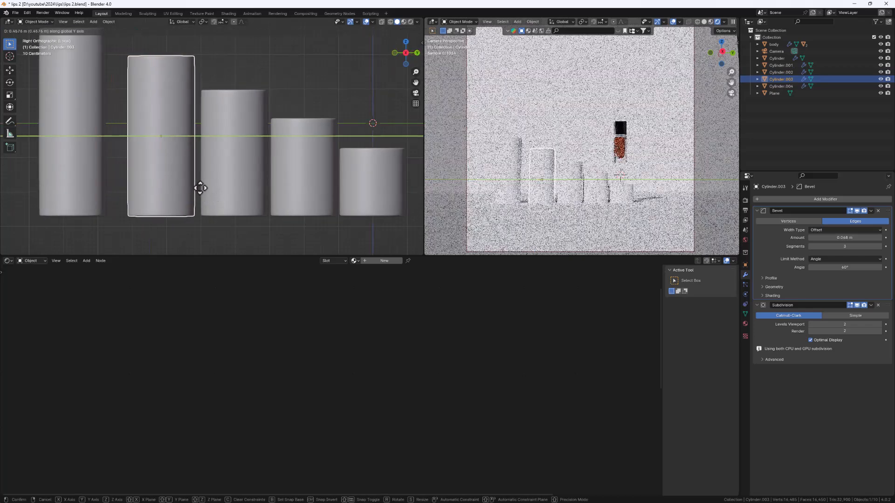
{"action": "left_click", "coordinate": [202, 188]}
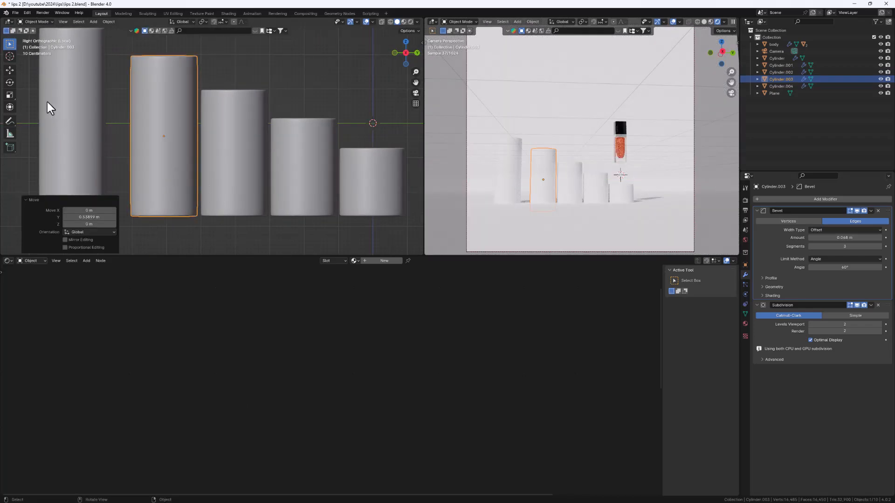
- Move the tallest cylinder about 0.6 m along Y, close to its neighbour, using the Move tool
{"action": "left_click", "coordinate": [9, 69]}
{"action": "left_click", "coordinate": [64, 122]}
{"action": "left_click_drag", "start_coordinate": [102, 121], "coordinate": [124, 124]}
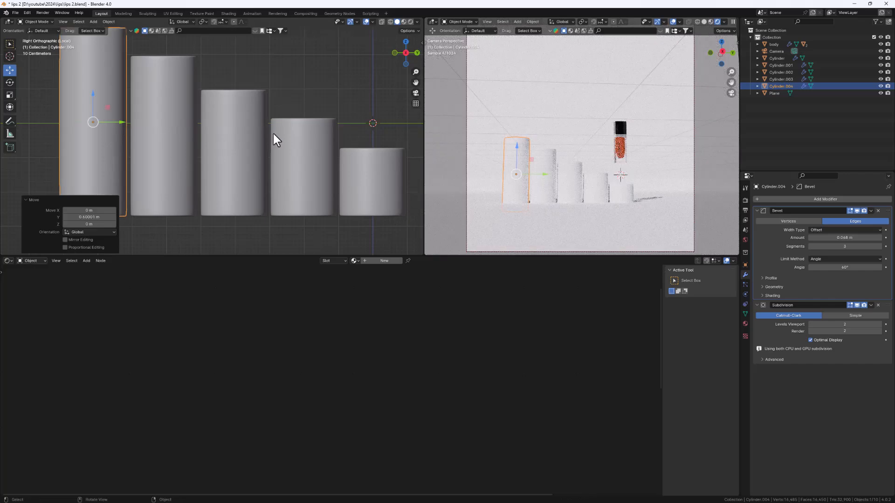
- Select all five cylinders, exit local view and raise them about 0.62 m along Z so their bases rest on the floor plane
{"action": "scroll", "coordinate": [201, 113], "scroll_direction": "down", "scroll_amount": 4}
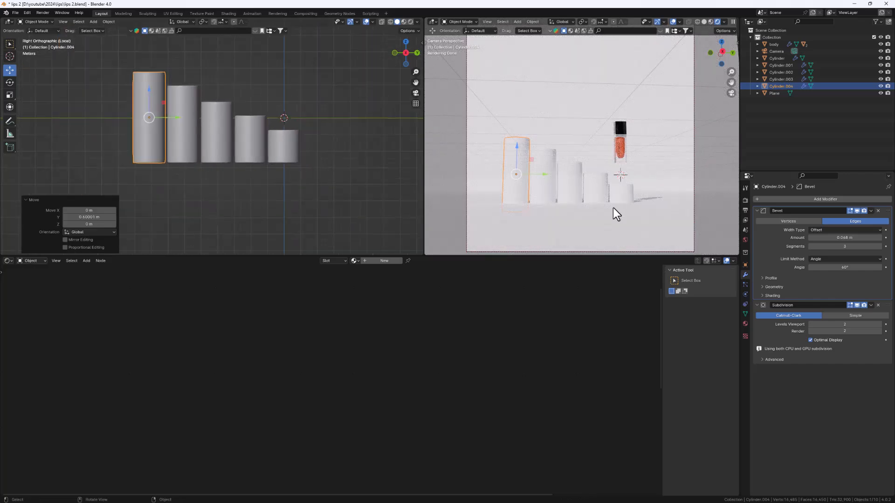
{"action": "left_click", "coordinate": [280, 158], "text": "shift"}
{"action": "left_click", "coordinate": [258, 150], "text": "shift"}
{"action": "left_click", "coordinate": [219, 150], "text": "shift"}
{"action": "left_click", "coordinate": [187, 147], "text": "shift"}
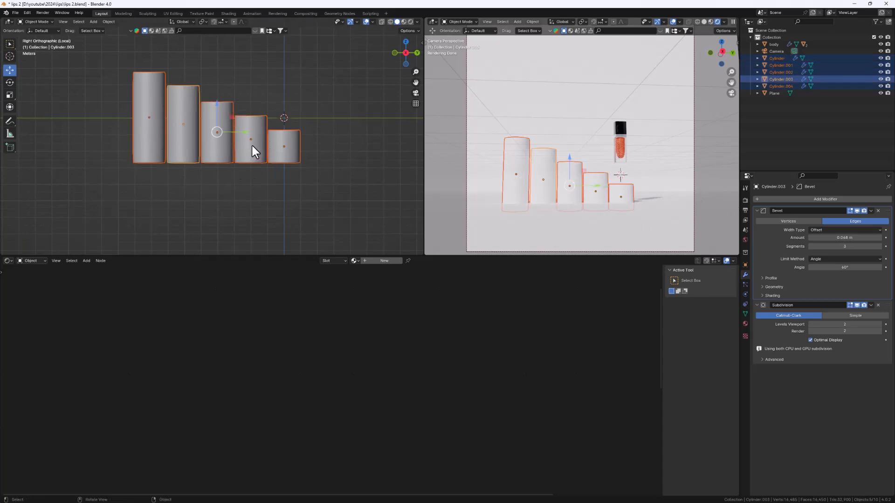
{"action": "key", "text": "KP_Divide"}
{"action": "scroll", "coordinate": [253, 145], "scroll_direction": "down", "scroll_amount": 6}
{"action": "middle_click_drag", "start_coordinate": [248, 149], "coordinate": [216, 150], "text": "alt"}
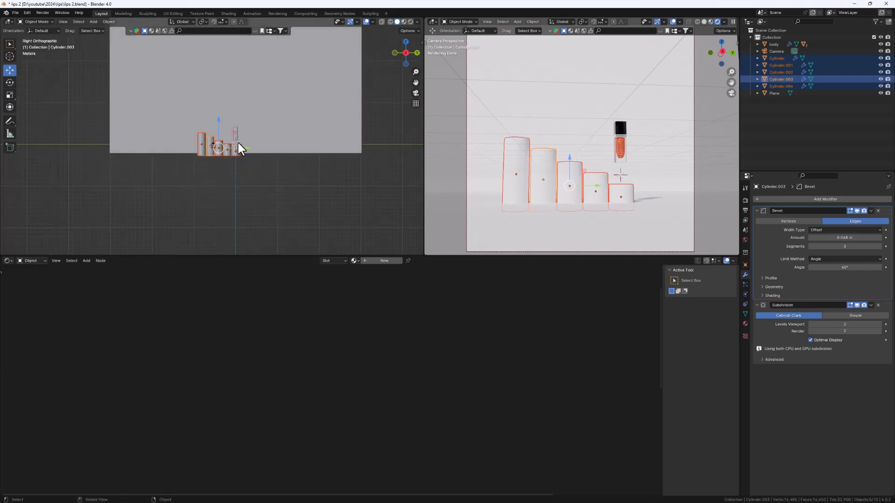
{"action": "scroll", "coordinate": [228, 139], "scroll_direction": "up", "scroll_amount": 5}
{"action": "left_click_drag", "start_coordinate": [205, 133], "coordinate": [209, 67]}
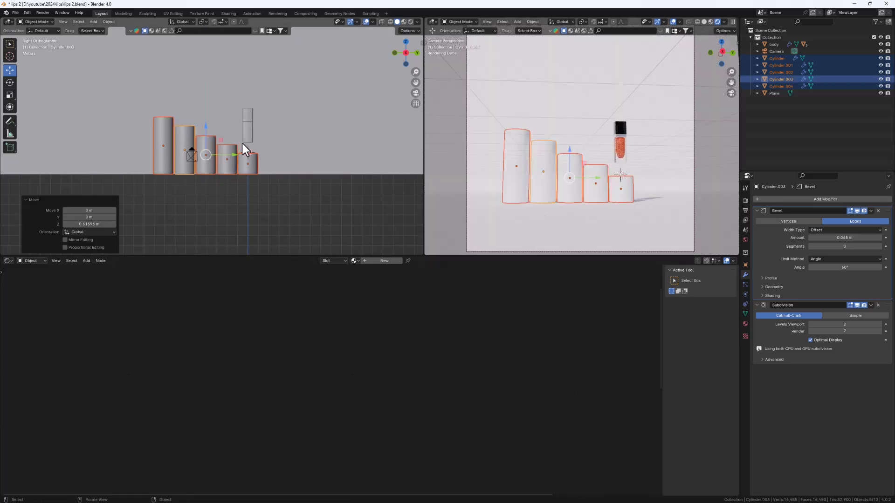
- Select the lip gloss bottle's body and lower it about 1.02 m along Z onto the shortest cylinder
{"action": "left_click", "coordinate": [250, 133]}
{"action": "scroll", "coordinate": [250, 133], "scroll_direction": "up", "scroll_amount": 3}
{"action": "left_click_drag", "start_coordinate": [247, 102], "coordinate": [247, 164]}
{"action": "scroll", "coordinate": [200, 145], "scroll_direction": "down", "scroll_amount": 2}
{"action": "middle_click_drag", "start_coordinate": [199, 145], "coordinate": [229, 133]}
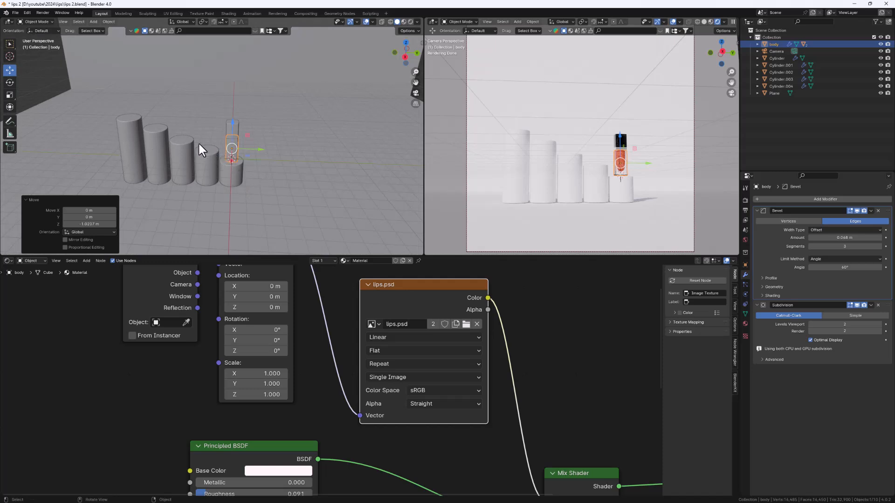
{"action": "middle_click_drag", "start_coordinate": [183, 139], "coordinate": [211, 148]}
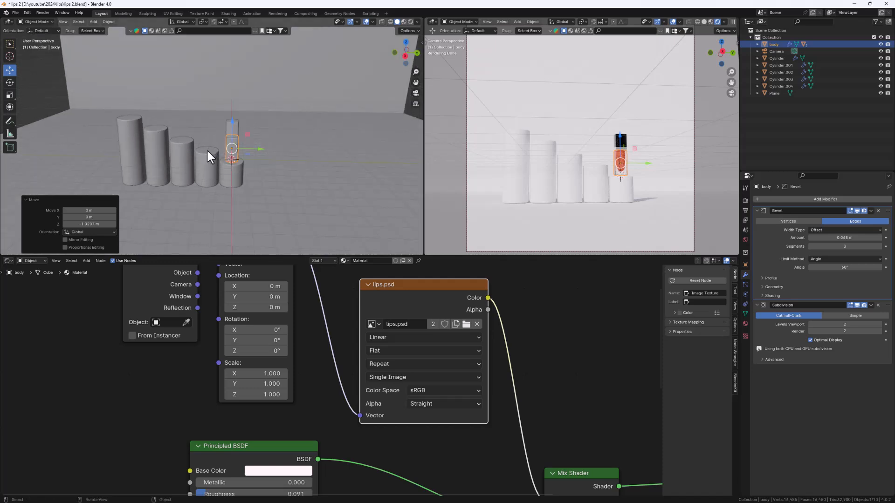
{"action": "middle_click_drag", "start_coordinate": [242, 153], "coordinate": [119, 138]}
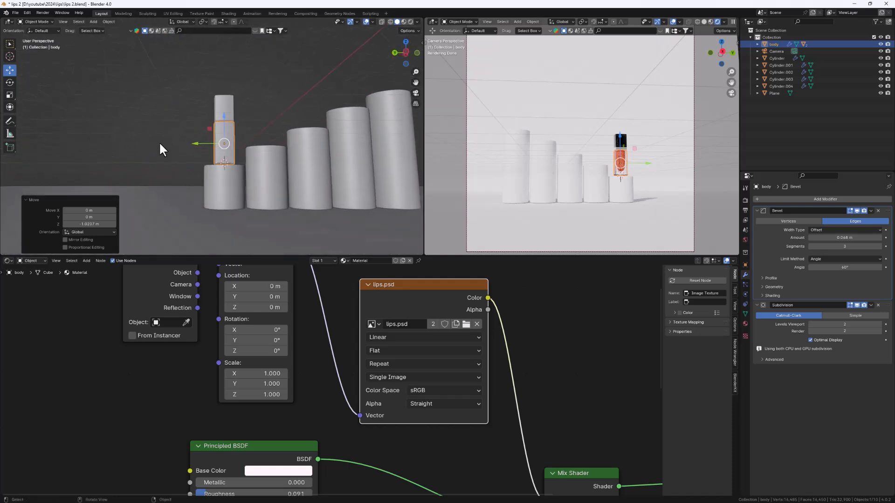
- Select the bottle's whole object hierarchy and duplicate it onto the second-shortest cylinder in the right view
{"action": "left_click", "coordinate": [758, 44]}
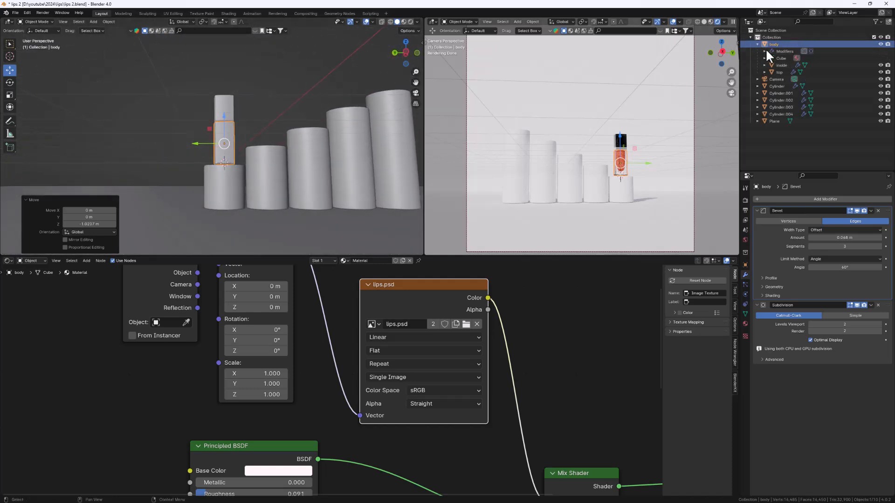
{"action": "right_click", "coordinate": [776, 43]}
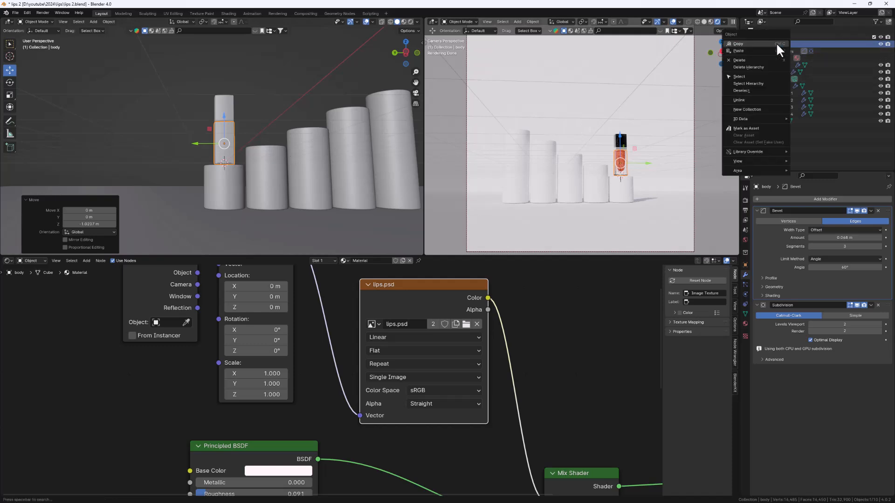
{"action": "left_click", "coordinate": [755, 84]}
{"action": "middle_click_drag", "start_coordinate": [381, 123], "coordinate": [227, 155]}
{"action": "middle_click_drag", "start_coordinate": [270, 132], "coordinate": [276, 168], "text": "shift"}
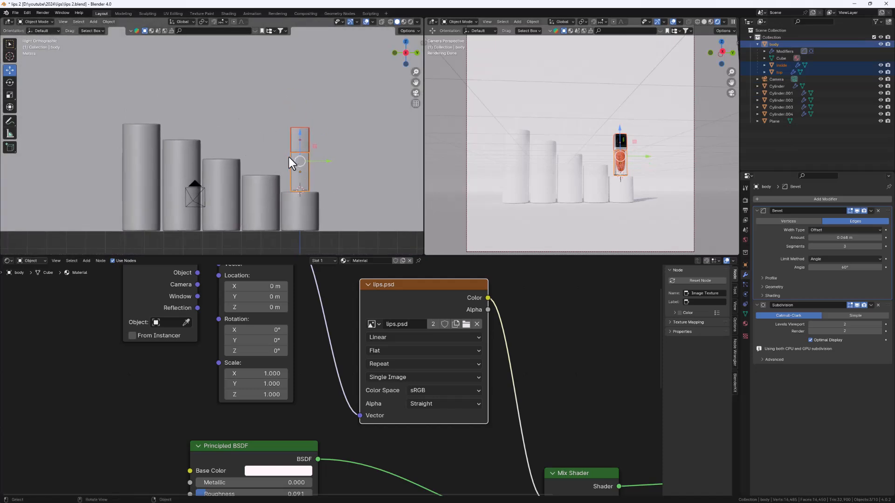
{"action": "key", "text": "shift+d"}
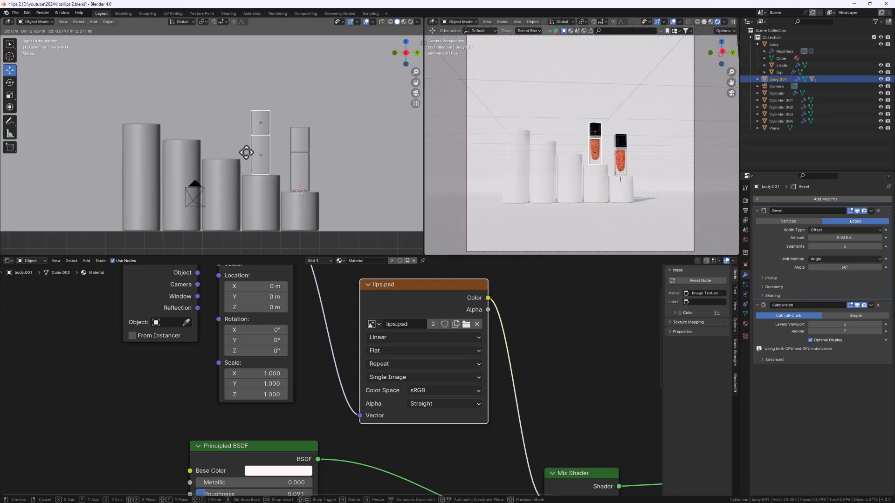
{"action": "left_click", "coordinate": [246, 153]}
- Duplicate the bottle three more times, placing one copy on each of the three tallest cylinders
{"action": "key", "text": "shift+d"}
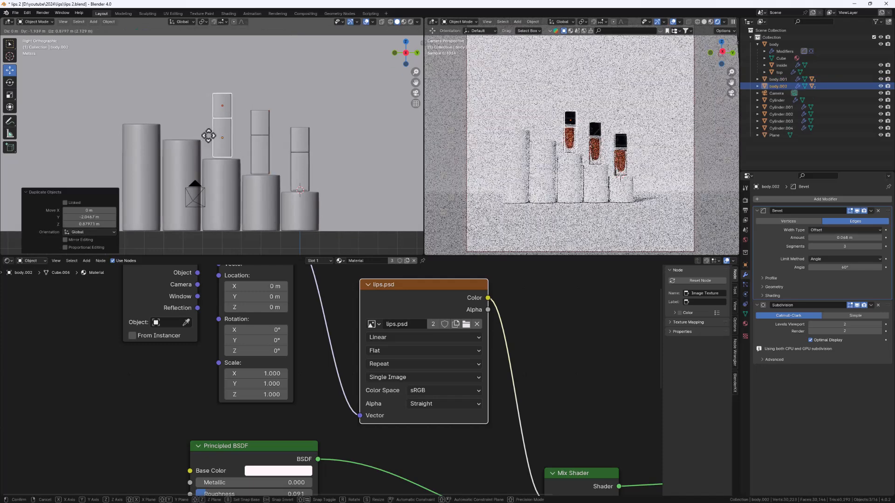
{"action": "left_click", "coordinate": [206, 136]}
{"action": "key", "text": "shift+d"}
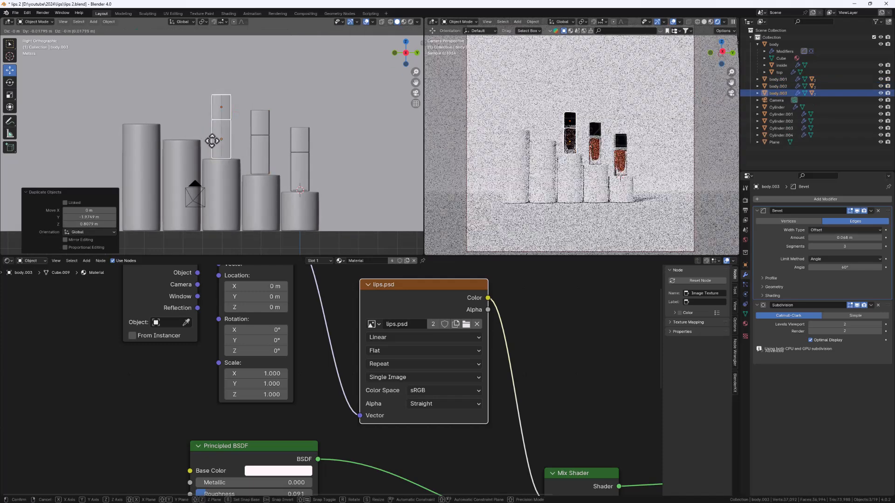
{"action": "left_click", "coordinate": [174, 121]}
{"action": "key", "text": "shift+d"}
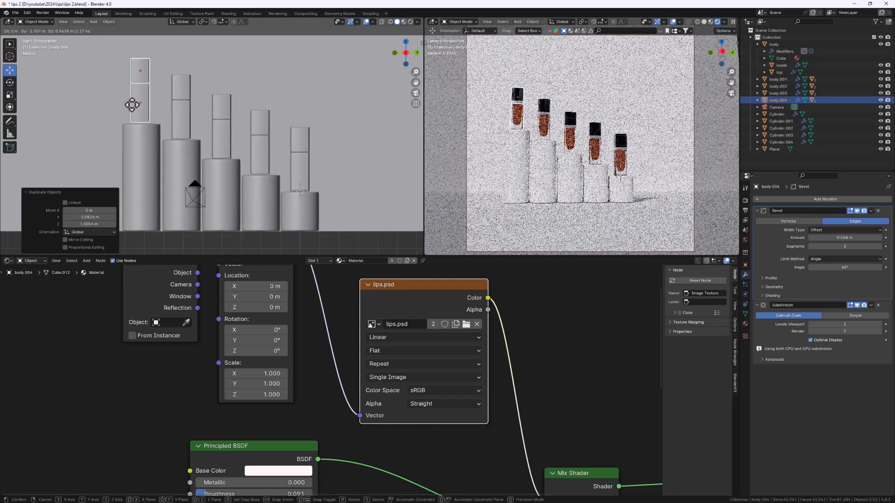
{"action": "left_click", "coordinate": [132, 105]}
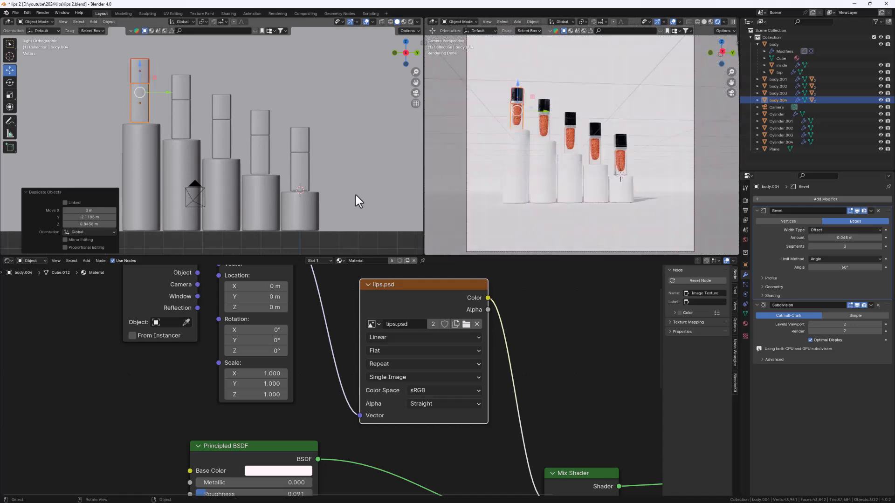
- Examine the podium row from several angles, checking how the bottles sit on the cylinders
{"action": "middle_click_drag", "start_coordinate": [236, 119], "coordinate": [226, 160]}
{"action": "left_click", "coordinate": [82, 119]}
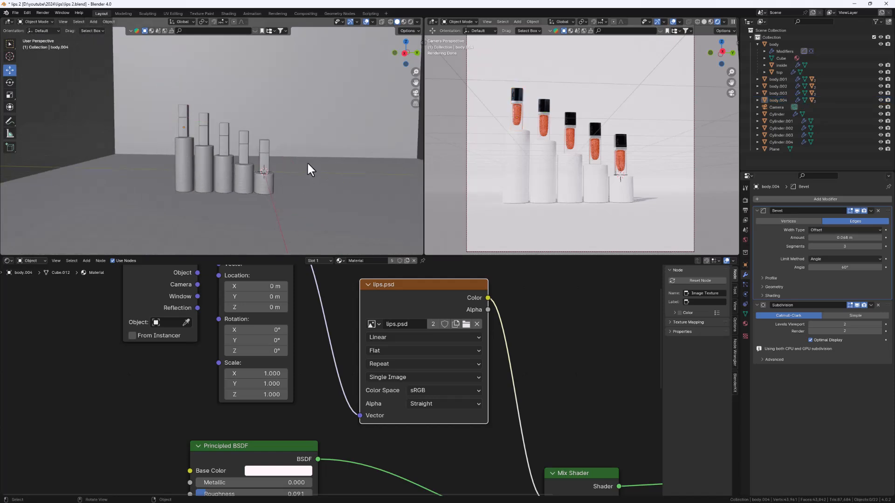
{"action": "left_click", "coordinate": [205, 166]}
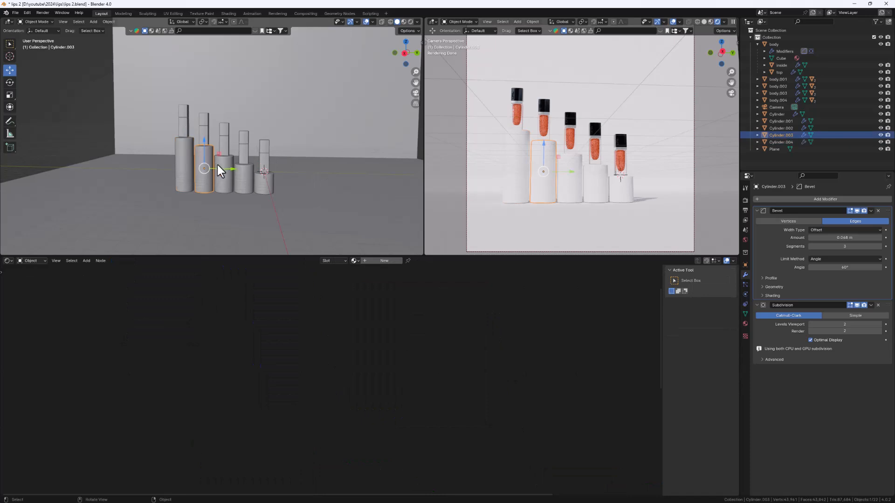
{"action": "left_click", "coordinate": [225, 164]}
{"action": "left_click", "coordinate": [242, 173]}
{"action": "left_click", "coordinate": [258, 183]}
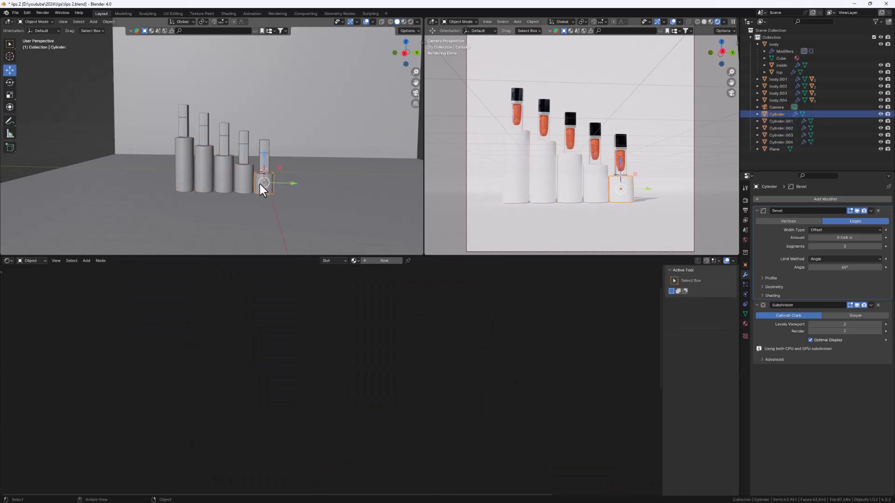
{"action": "scroll", "coordinate": [264, 180], "scroll_direction": "up", "scroll_amount": 5}
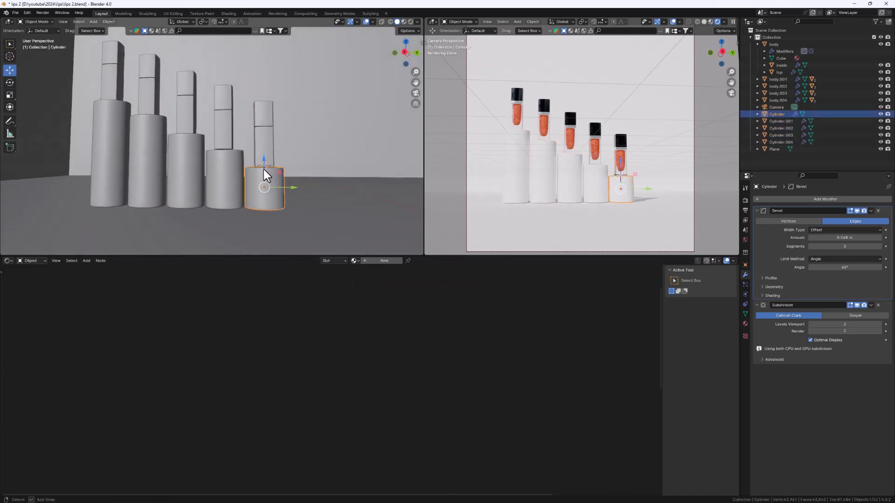
{"action": "middle_click_drag", "start_coordinate": [218, 131], "coordinate": [223, 150]}
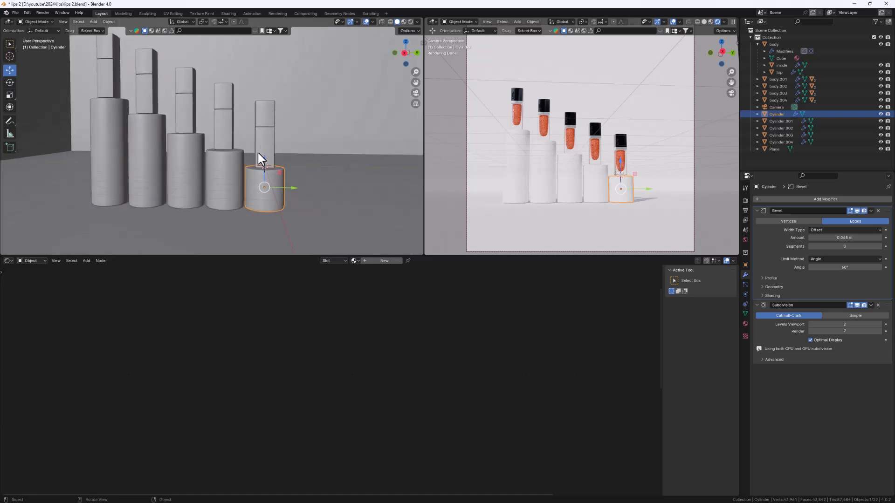
{"action": "mouse_move", "coordinate": [274, 179]}
{"action": "middle_mouse_down"}
{"action": "mouse_move", "coordinate": [272, 162]}
{"action": "mouse_move", "coordinate": [268, 168]}
{"action": "middle_mouse_up"}
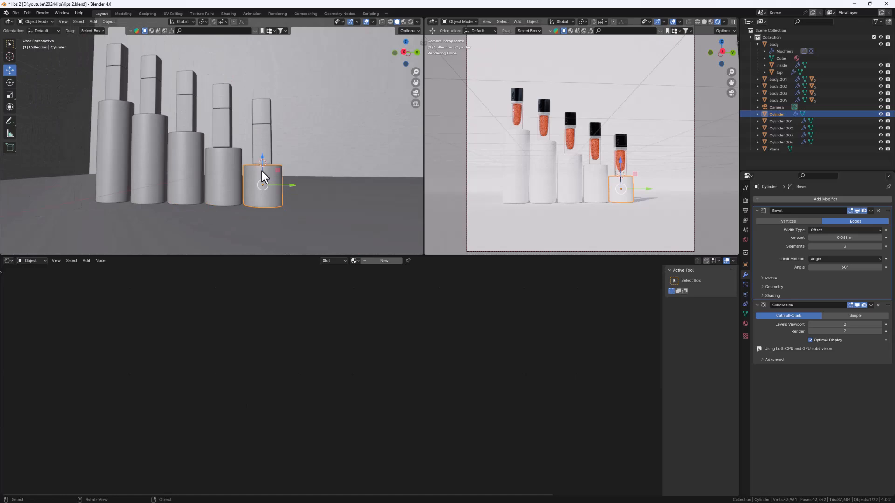
- Frame the bottle on the shortest cylinder in the right view and lower it about 0.03 m along Z onto the cylinder top
{"action": "left_click", "coordinate": [264, 140]}
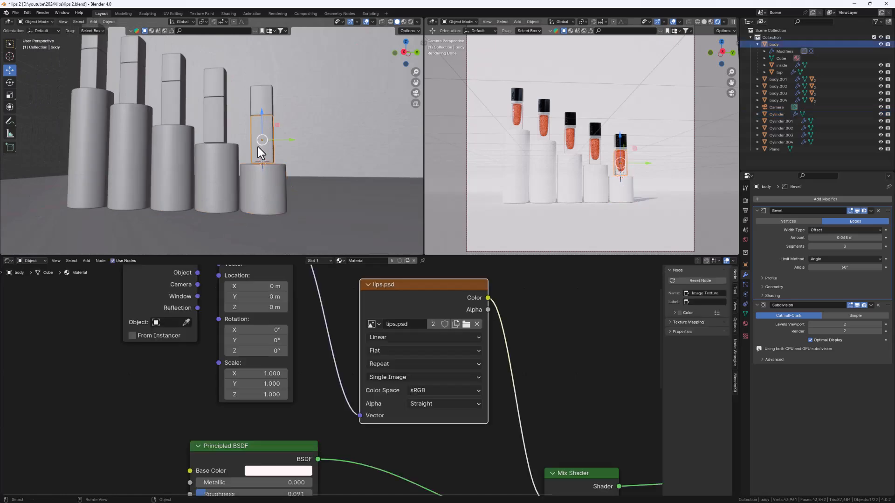
{"action": "key", "text": "KP_Decimal"}
{"action": "key", "text": "KP_3"}
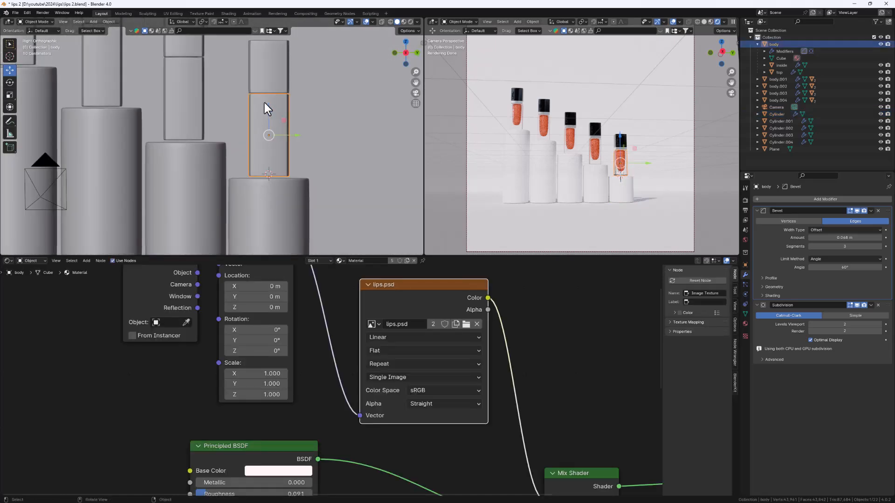
{"action": "left_click_drag", "start_coordinate": [268, 105], "coordinate": [268, 108]}
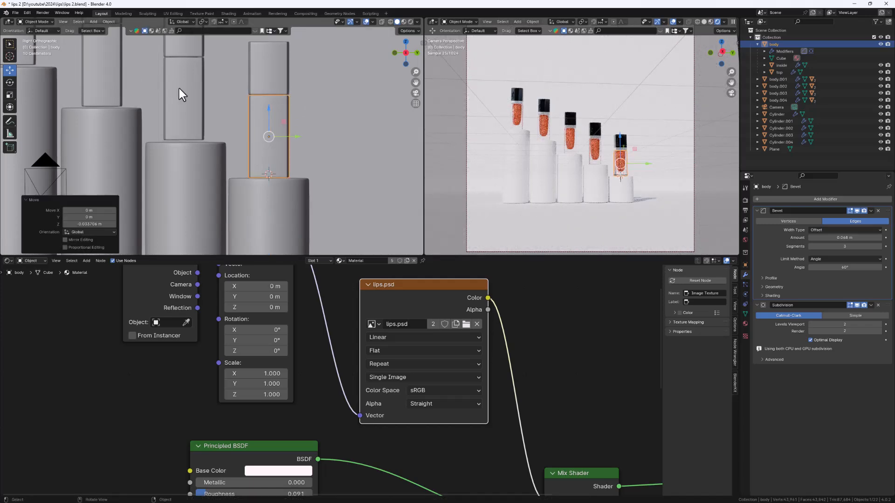
- Lower the bottles on the second-shortest and middle cylinders slightly along Z to meet the cylinder tops
{"action": "left_click", "coordinate": [175, 71]}
{"action": "left_click_drag", "start_coordinate": [184, 68], "coordinate": [183, 70]}
{"action": "middle_click_drag", "start_coordinate": [142, 110], "coordinate": [278, 126], "text": "shift"}
{"action": "left_click", "coordinate": [238, 93]}
{"action": "left_click_drag", "start_coordinate": [236, 52], "coordinate": [236, 54]}
- Lower the bottles on the second-tallest and tallest cylinders slightly along Z to meet the cylinder tops
{"action": "middle_click_drag", "start_coordinate": [136, 66], "coordinate": [228, 136], "text": "shift"}
{"action": "left_click", "coordinate": [228, 93]}
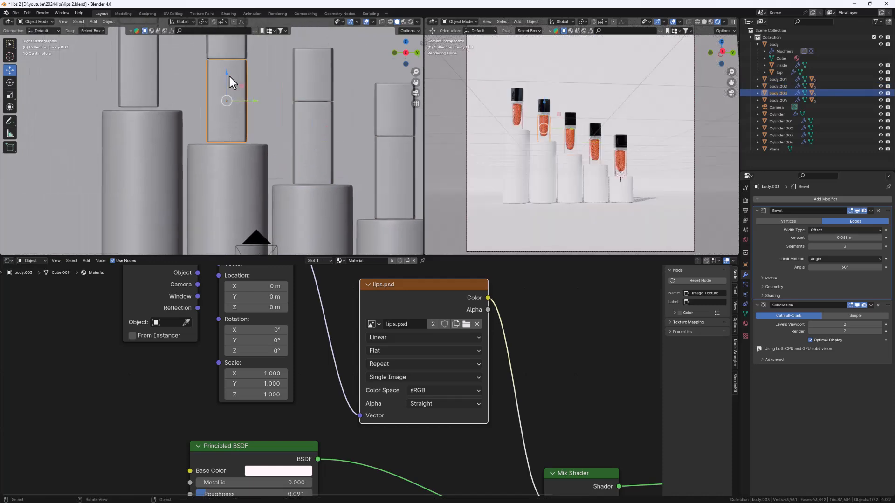
{"action": "left_click_drag", "start_coordinate": [230, 77], "coordinate": [228, 79]}
{"action": "left_click", "coordinate": [138, 54]}
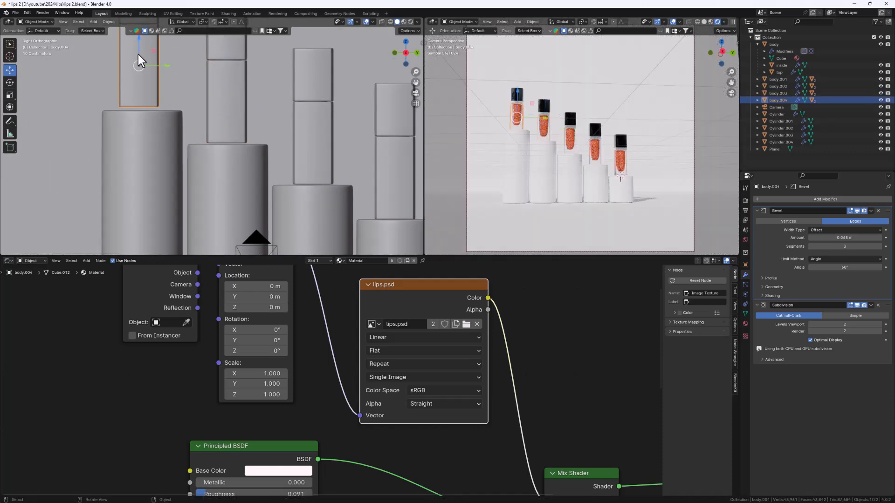
{"action": "left_click_drag", "start_coordinate": [138, 41], "coordinate": [140, 45]}
{"action": "scroll", "coordinate": [203, 186], "scroll_direction": "down", "scroll_amount": 5}
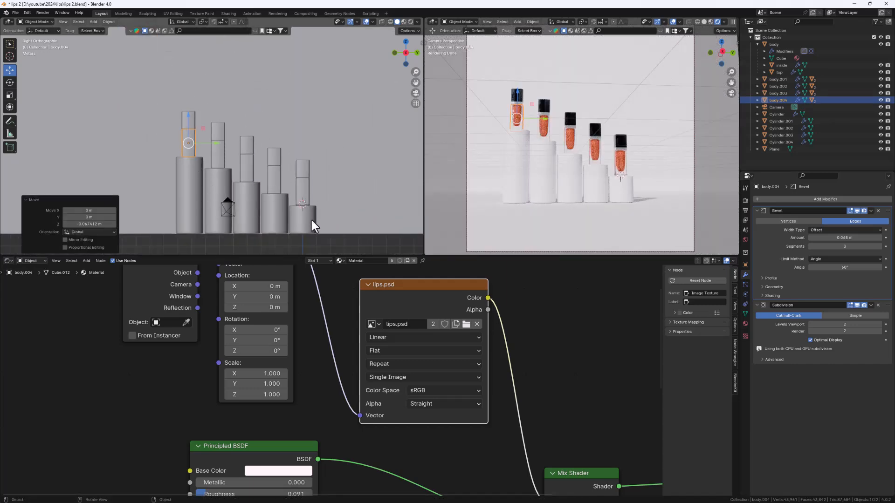
- Try moving the bottle on the tallest cylinder about 0.5 m along negative Y, and undo the move
{"action": "scroll", "coordinate": [194, 195], "scroll_direction": "up", "scroll_amount": 3}
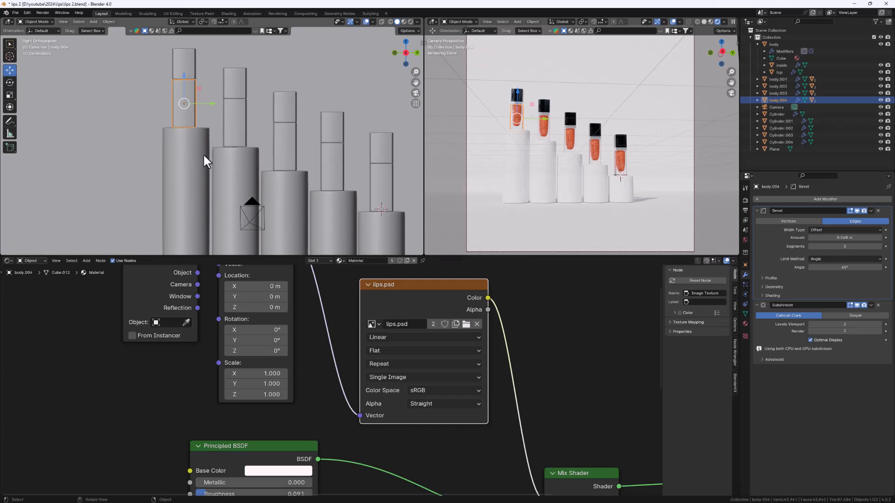
{"action": "left_click", "coordinate": [183, 160]}
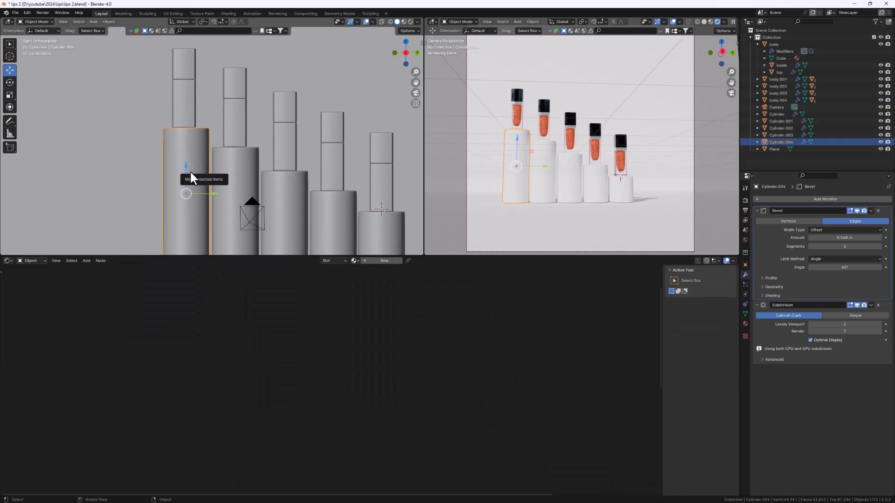
{"action": "left_click", "coordinate": [194, 91]}
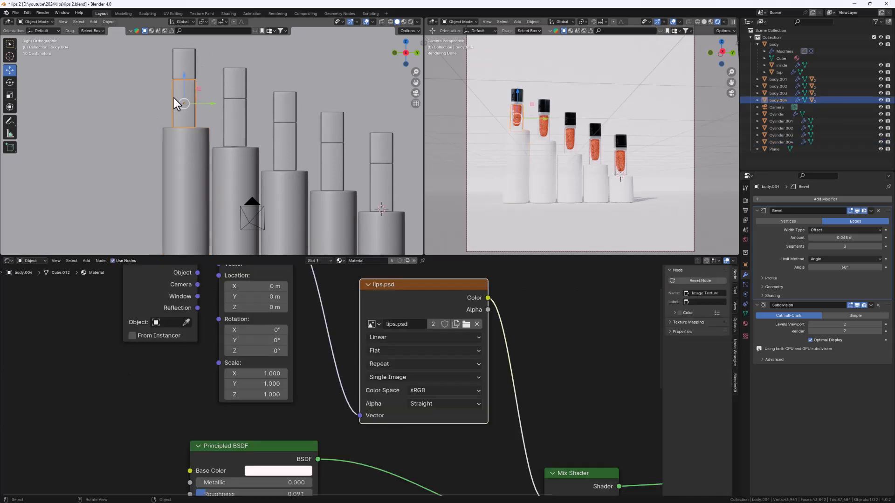
{"action": "left_click_drag", "start_coordinate": [211, 103], "coordinate": [198, 102]}
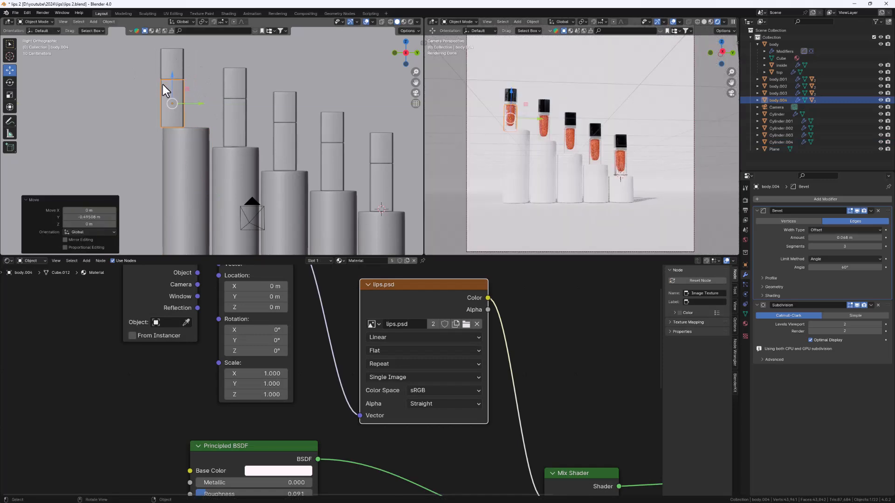
{"action": "key", "text": "ctrl+z"}
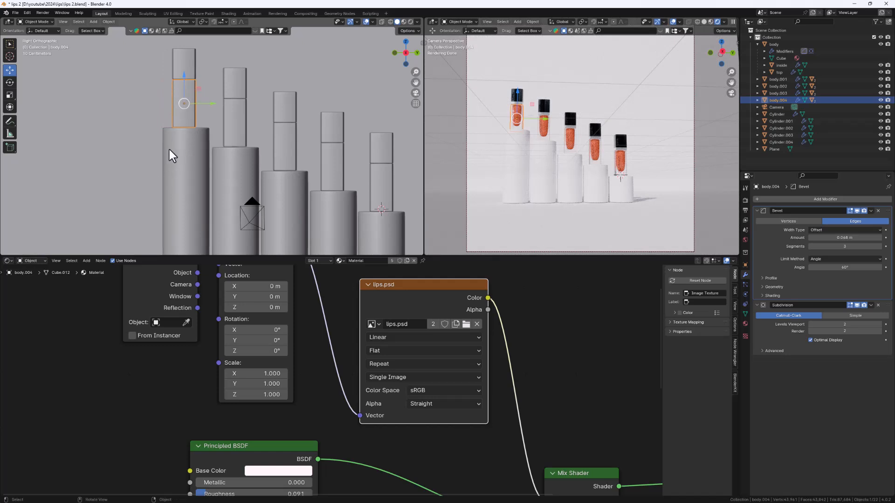
- Parent the bottles on the tallest and second-tallest cylinders to their own cylinders with Object (Keep Transform)
{"action": "left_click", "coordinate": [186, 155]}
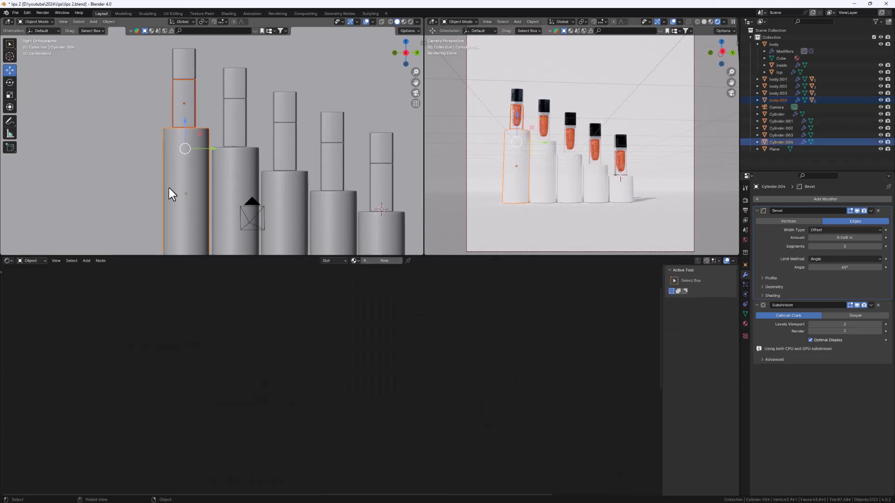
{"action": "key", "text": "ctrl+p"}
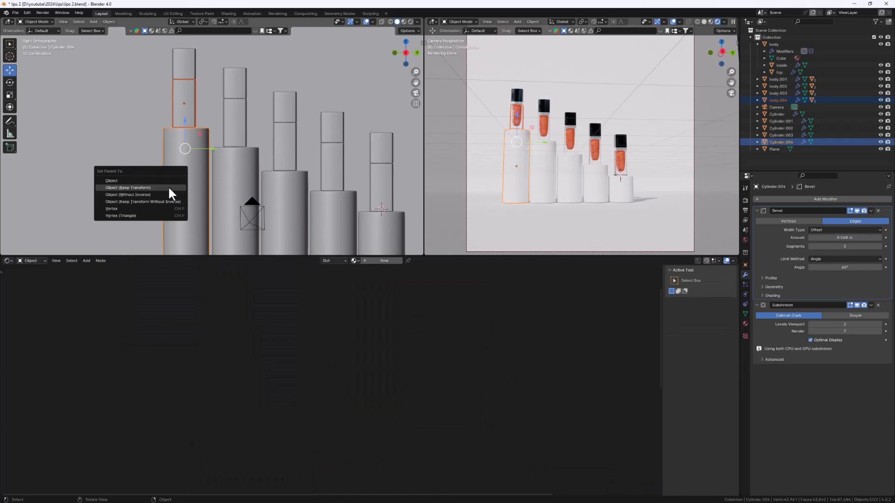
{"action": "left_click", "coordinate": [168, 187]}
{"action": "left_click", "coordinate": [242, 129]}
{"action": "left_click", "coordinate": [239, 173], "text": "shift"}
{"action": "key", "text": "ctrl+p"}
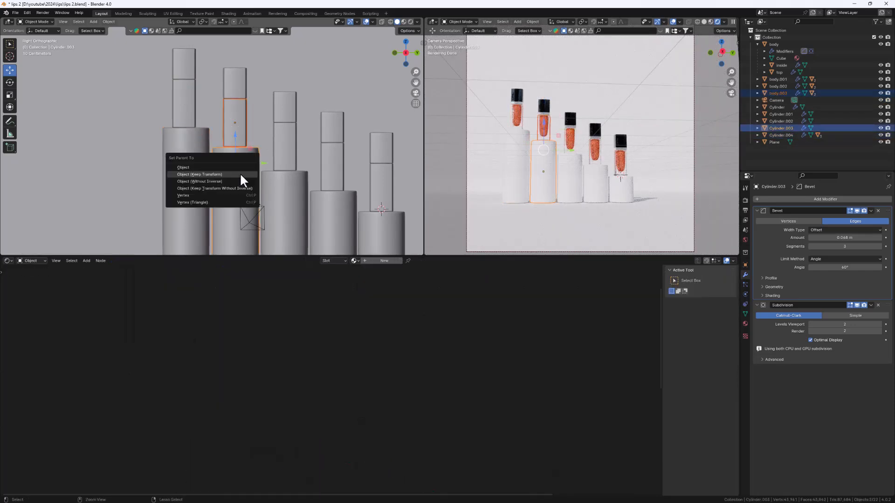
{"action": "left_click", "coordinate": [240, 172]}
- Parent the bottles on the middle and second-shortest cylinders to their own cylinders with Object (Keep Transform)
{"action": "left_click", "coordinate": [283, 164]}
{"action": "left_click", "coordinate": [281, 200], "text": "shift"}
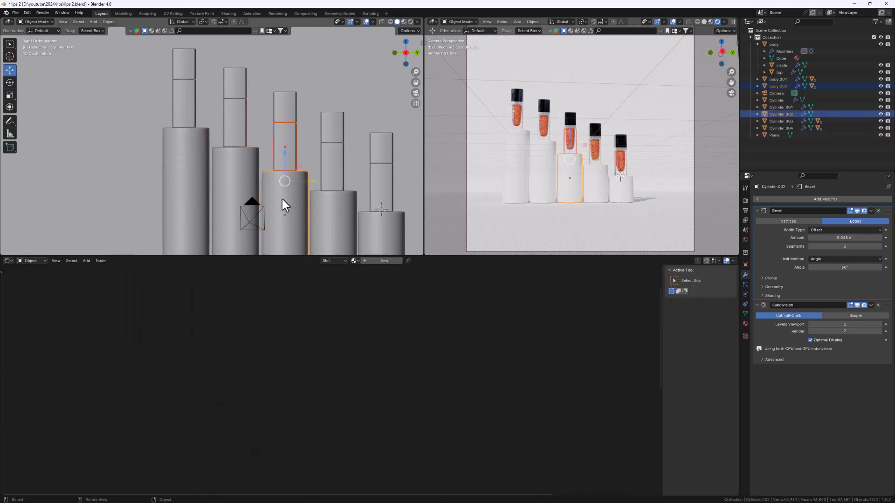
{"action": "key", "text": "ctrl+p"}
{"action": "left_click", "coordinate": [282, 199]}
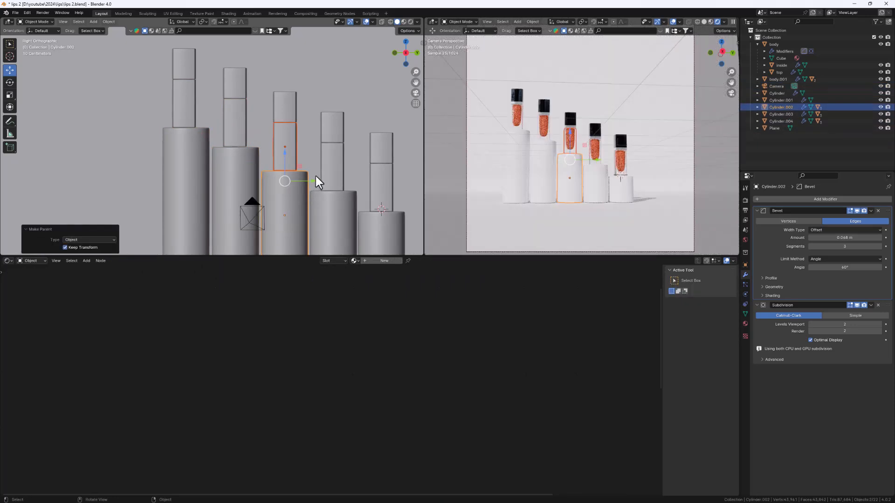
{"action": "left_click", "coordinate": [332, 175]}
{"action": "key", "text": "shift"}
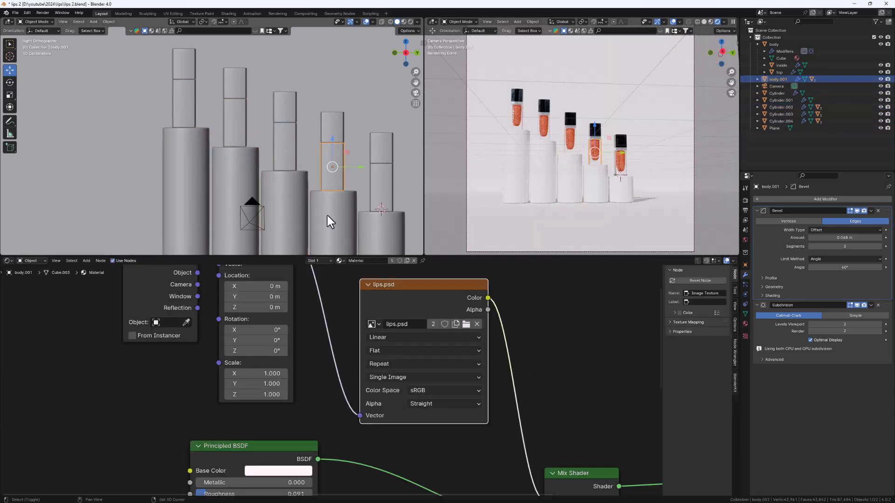
{"action": "left_click", "coordinate": [327, 215], "text": "shift"}
{"action": "key", "text": "ctrl+p"}
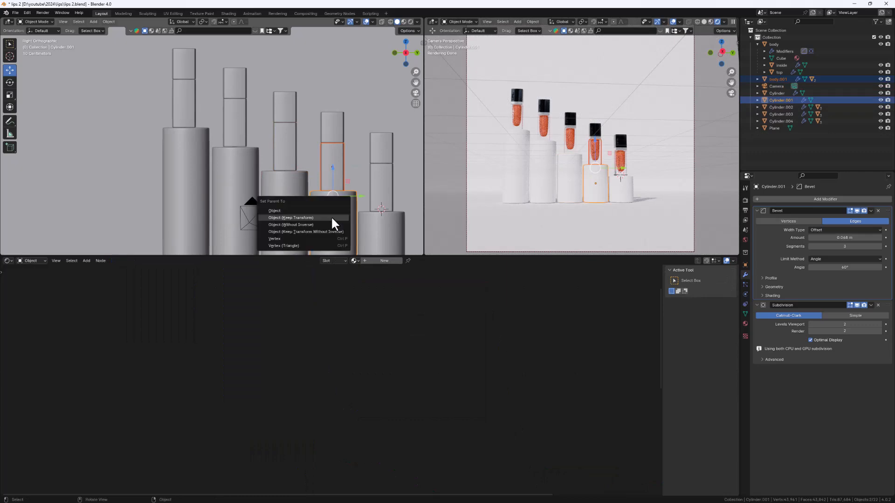
{"action": "left_click", "coordinate": [331, 216]}
- Parent the bottle on the shortest cylinder to that cylinder, keeping its transform
{"action": "left_click", "coordinate": [388, 208]}
{"action": "left_click", "coordinate": [388, 228], "text": "shift"}
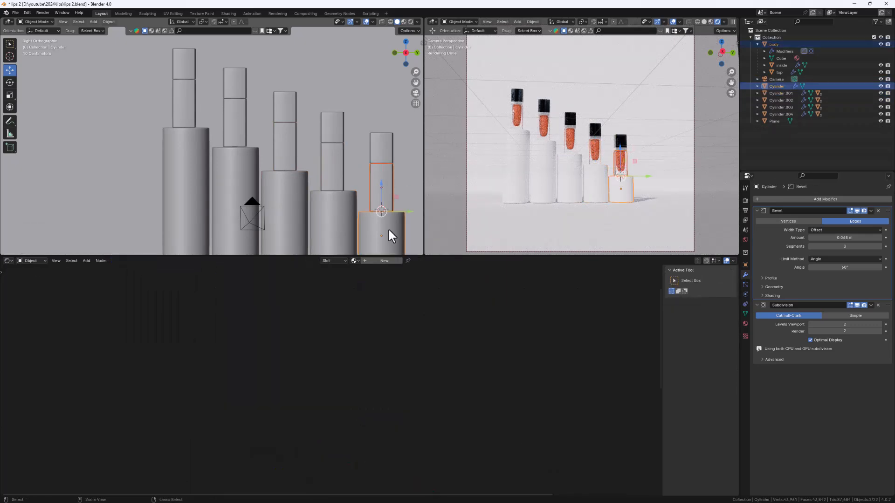
{"action": "key", "text": "ctrl+p"}
{"action": "left_click", "coordinate": [389, 231]}
- Try moving individual cylinders in the right view to test whether their parented bottles follow
{"action": "scroll", "coordinate": [389, 230], "scroll_direction": "down", "scroll_amount": 4}
{"action": "middle_click_drag", "start_coordinate": [363, 214], "coordinate": [312, 182], "text": "shift"}
{"action": "left_click", "coordinate": [301, 188]}
{"action": "left_click_drag", "start_coordinate": [308, 149], "coordinate": [204, 129]}
{"action": "left_click", "coordinate": [285, 156]}
{"action": "left_click", "coordinate": [250, 138]}
{"action": "left_click", "coordinate": [229, 138]}
{"action": "left_click", "coordinate": [200, 127]}
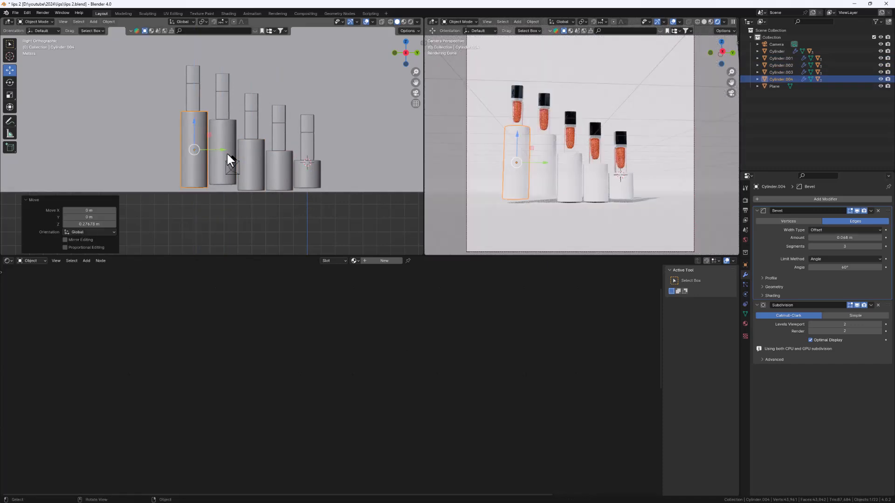
- Undo all the test moves of the cylinders
{"action": "key", "text": "ctrl+z"}
{"action": "key", "text": "ctrl+z"}
{"action": "key", "text": "ctrl+z"}
{"action": "key", "text": "ctrl+z"}
{"action": "key", "text": "ctrl+z"}
{"action": "key", "text": "ctrl+z"}
{"action": "key", "text": "ctrl+z"}
{"action": "key", "text": "ctrl+z"}
{"action": "key", "text": "ctrl+z"}
{"action": "key", "text": "ctrl+z"}
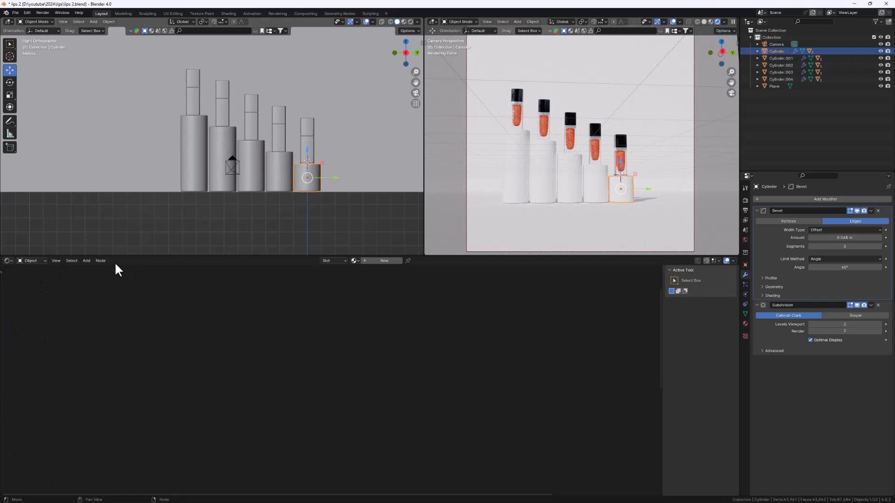
- Enlarge the two 3D views and change the lower editor from the Shader Editor to a Timeline
{"action": "left_click_drag", "start_coordinate": [129, 256], "coordinate": [105, 361]}
{"action": "left_click", "coordinate": [8, 365]}
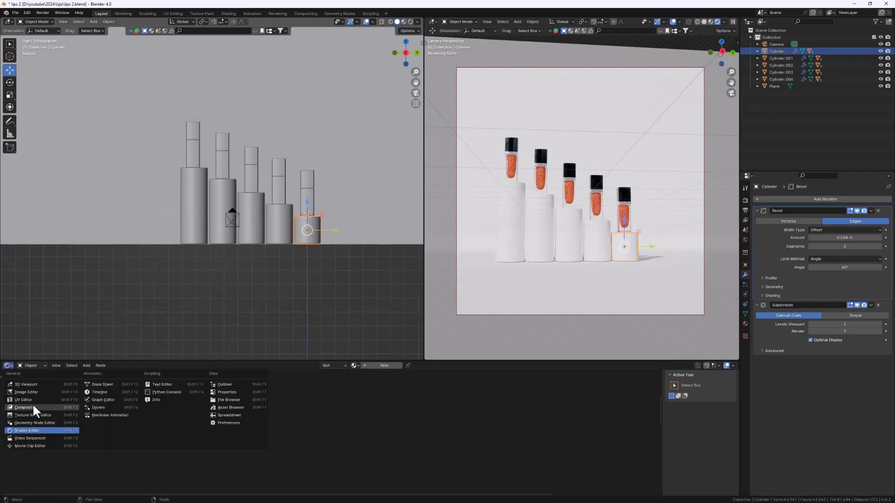
{"action": "left_click", "coordinate": [97, 391]}
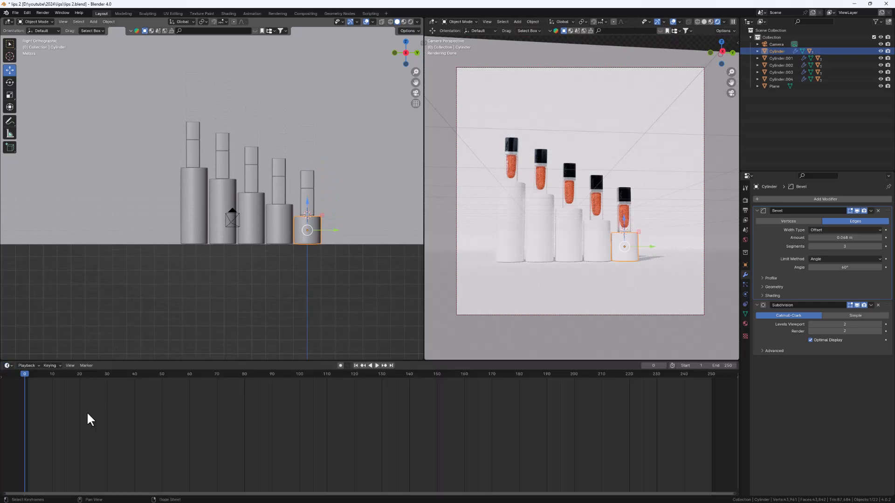
- Set the animation's end frame to 100
{"action": "left_click_drag", "start_coordinate": [24, 376], "coordinate": [17, 404]}
{"action": "left_click", "coordinate": [725, 366]}
{"action": "type", "text": "100"}
{"action": "key", "text": "Return"}
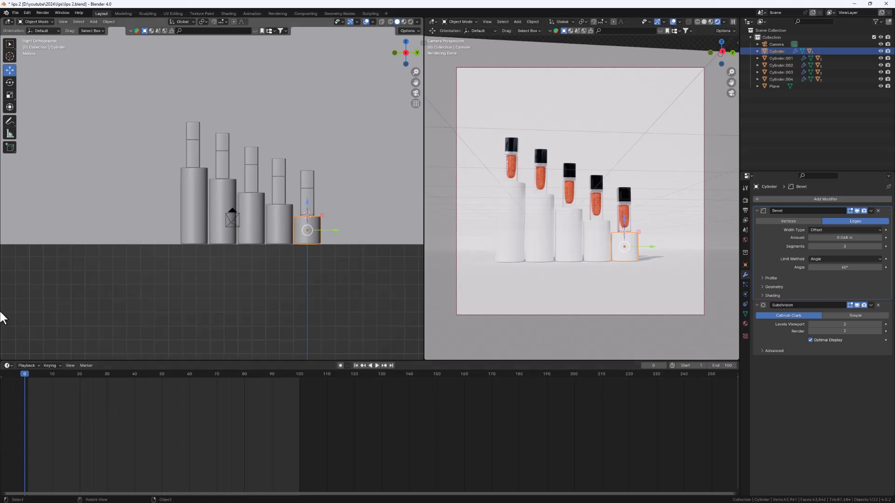
- Go to frame 30 and select all five cylinders
{"action": "key", "text": "space"}
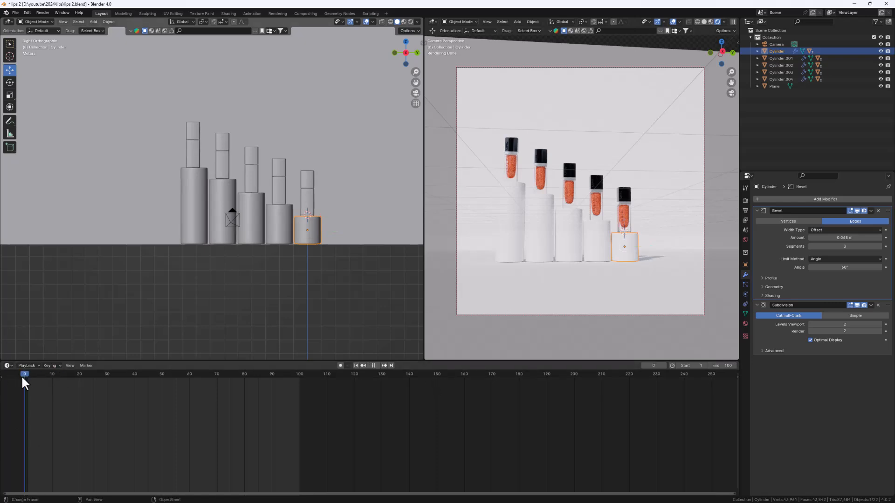
{"action": "left_click_drag", "start_coordinate": [86, 390], "coordinate": [127, 387]}
{"action": "left_click_drag", "start_coordinate": [124, 385], "coordinate": [108, 377]}
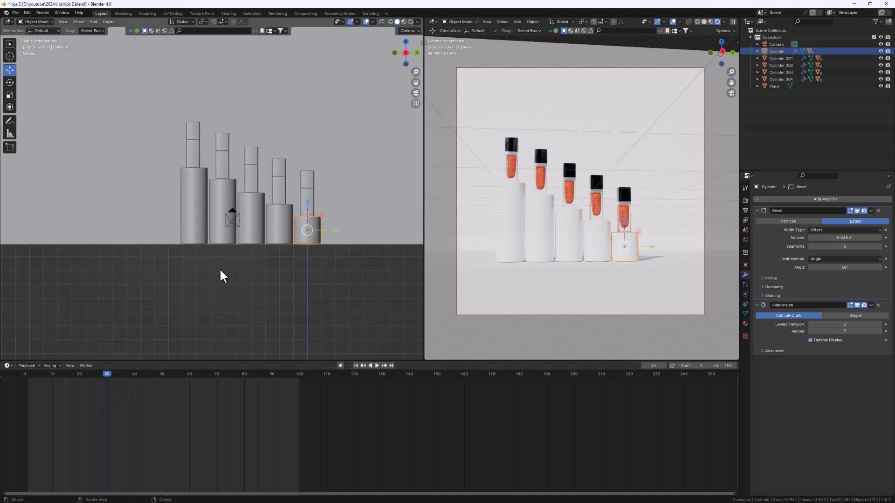
{"action": "left_click", "coordinate": [283, 223], "text": "shift"}
{"action": "left_click", "coordinate": [245, 223], "text": "shift"}
{"action": "left_click", "coordinate": [223, 195], "text": "shift"}
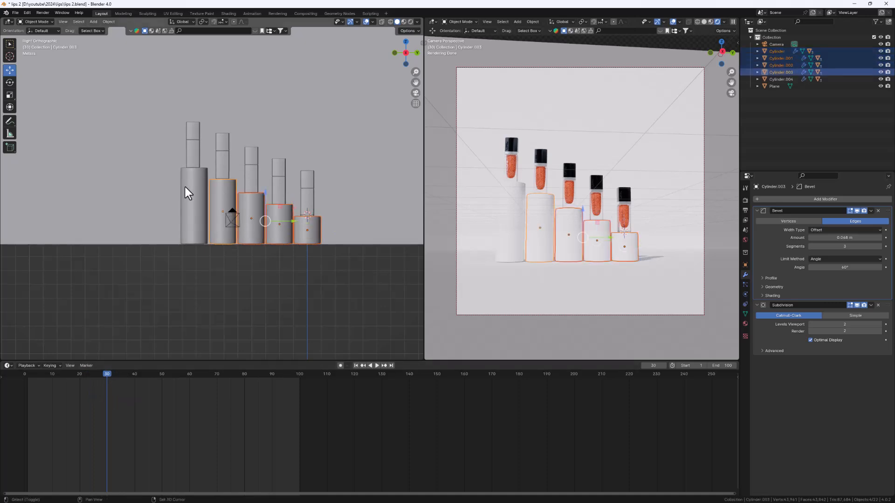
{"action": "left_click", "coordinate": [186, 187], "text": "shift"}
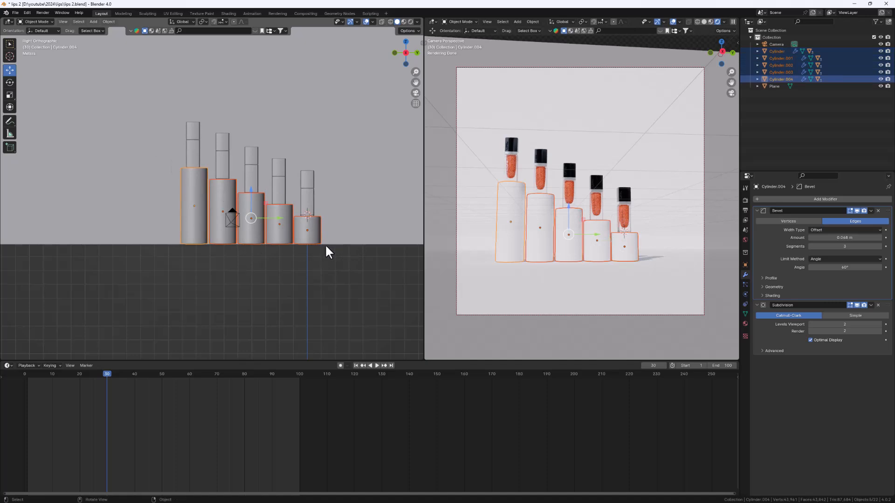
- Switch the camera view to solid shading and readjust the camera's angle on the podium row
{"action": "left_click", "coordinate": [703, 21]}
{"action": "middle_click_drag", "start_coordinate": [552, 180], "coordinate": [543, 191]}
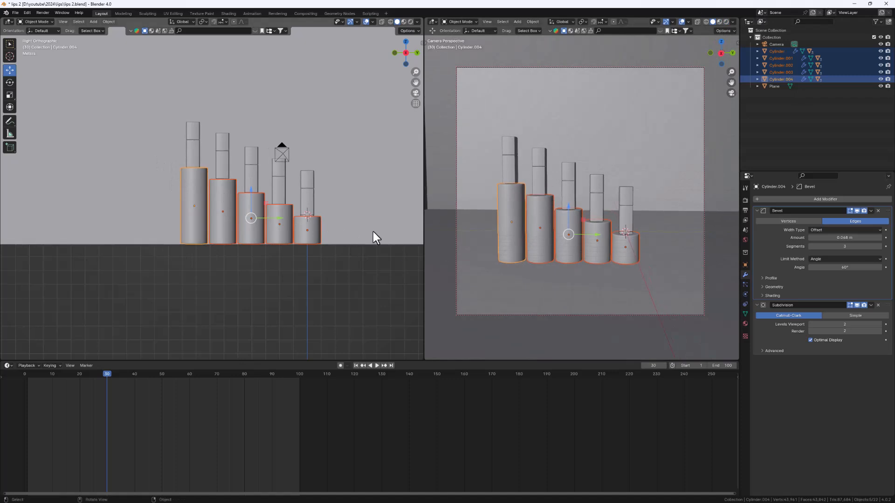
{"action": "middle_click_drag", "start_coordinate": [583, 242], "coordinate": [587, 239]}
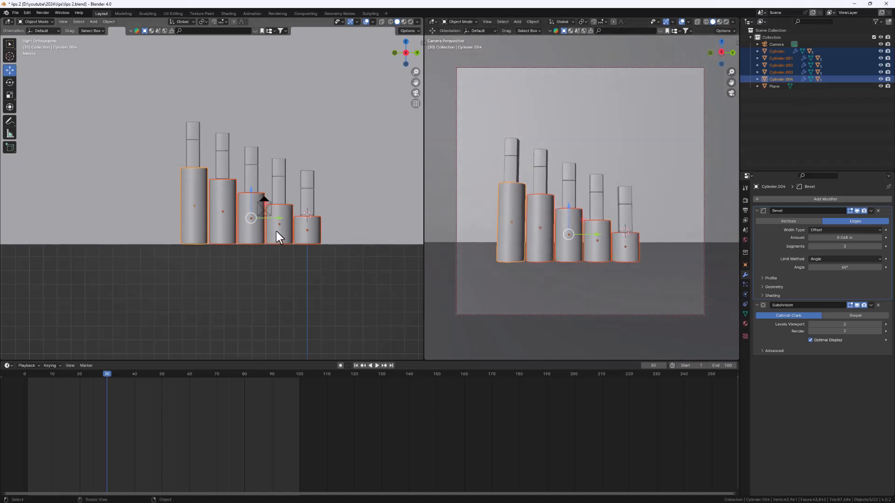
- Insert a Location & Rotation keyframe on all five cylinders at frame 30, and check each cylinder for its keyframe
{"action": "key", "text": "i"}
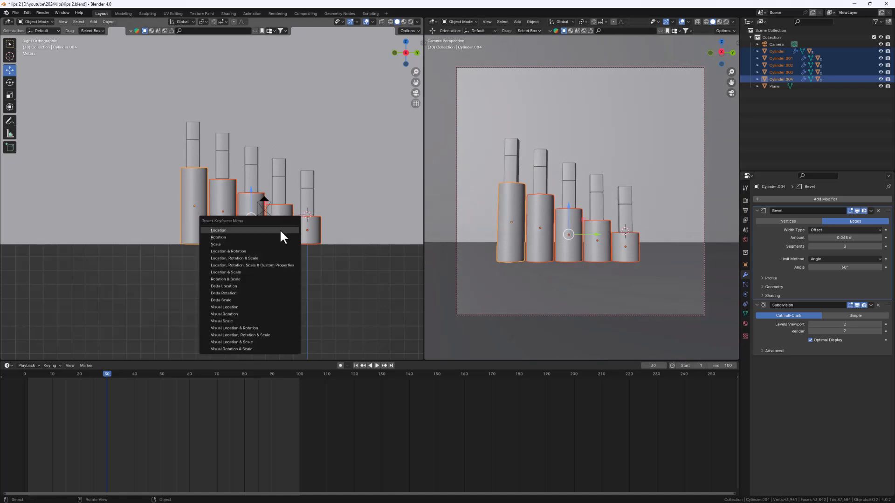
{"action": "left_click", "coordinate": [245, 251]}
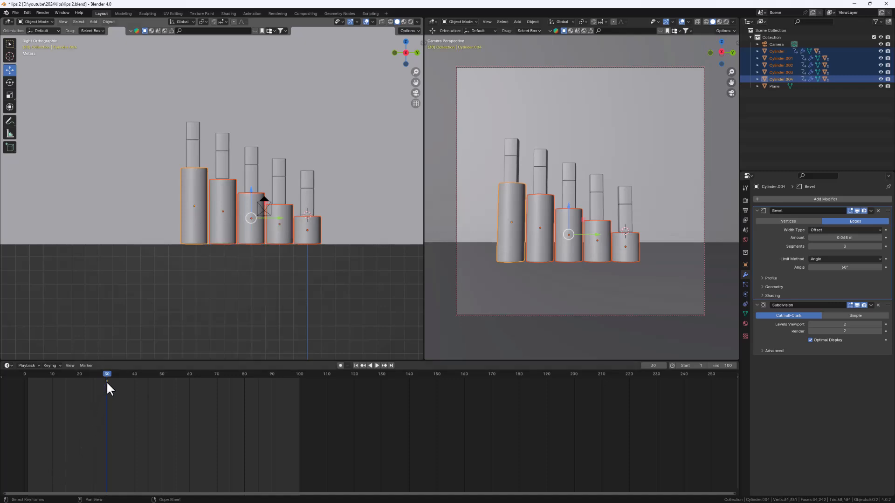
{"action": "left_click", "coordinate": [284, 296]}
{"action": "left_click", "coordinate": [304, 225]}
{"action": "left_click", "coordinate": [283, 233]}
{"action": "left_click", "coordinate": [250, 228]}
{"action": "left_click", "coordinate": [214, 219]}
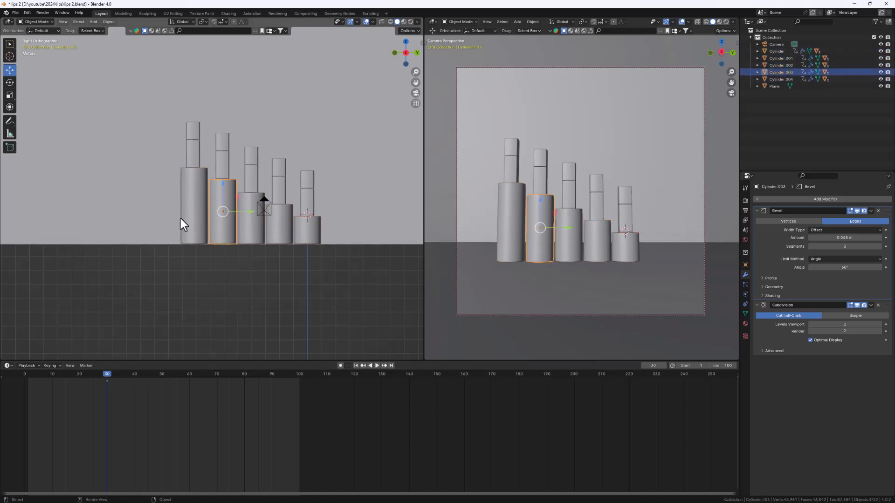
{"action": "left_click", "coordinate": [184, 224]}
{"action": "scroll", "coordinate": [109, 386], "scroll_direction": "up", "scroll_amount": 1}
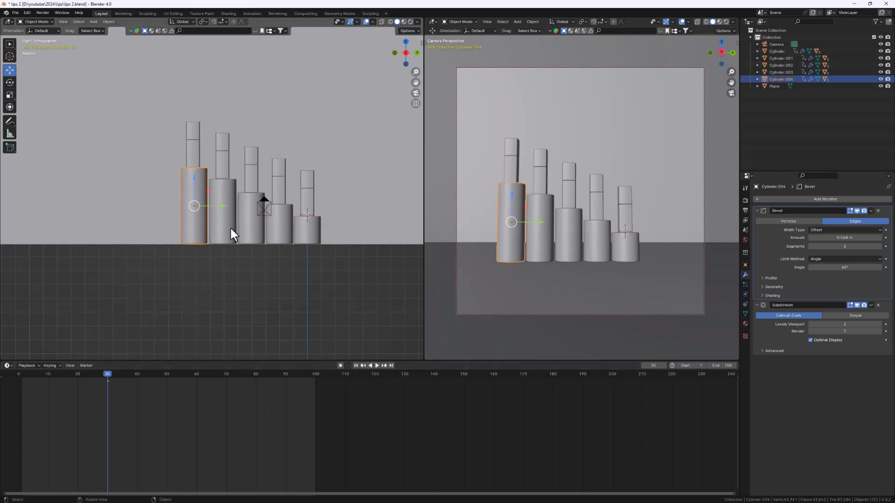
{"action": "scroll", "coordinate": [229, 228], "scroll_direction": "down", "scroll_amount": 1}
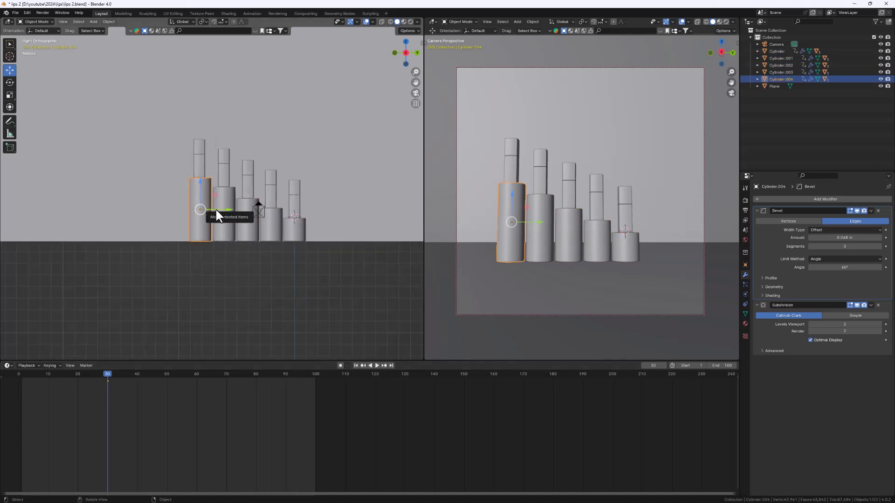
- At frame 10, lower all five cylinders together about 9 m along Z, below the floor and out of the camera frame
{"action": "left_click", "coordinate": [210, 226], "text": "shift"}
{"action": "left_click", "coordinate": [210, 223], "text": "shift"}
{"action": "left_click", "coordinate": [225, 225], "text": "shift"}
{"action": "left_click", "coordinate": [246, 225], "text": "shift"}
{"action": "left_click", "coordinate": [280, 233], "text": "shift"}
{"action": "left_click", "coordinate": [299, 237], "text": "shift"}
{"action": "left_click_drag", "start_coordinate": [106, 373], "coordinate": [49, 375]}
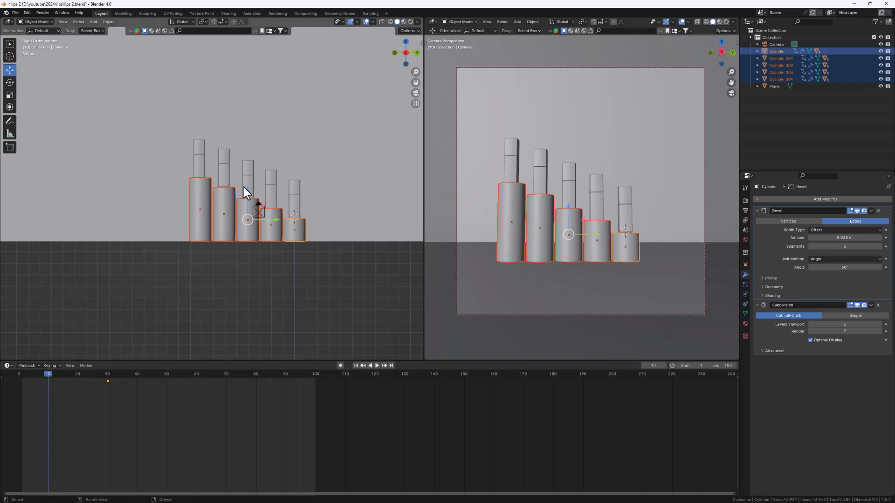
{"action": "left_click_drag", "start_coordinate": [248, 190], "coordinate": [254, 295]}
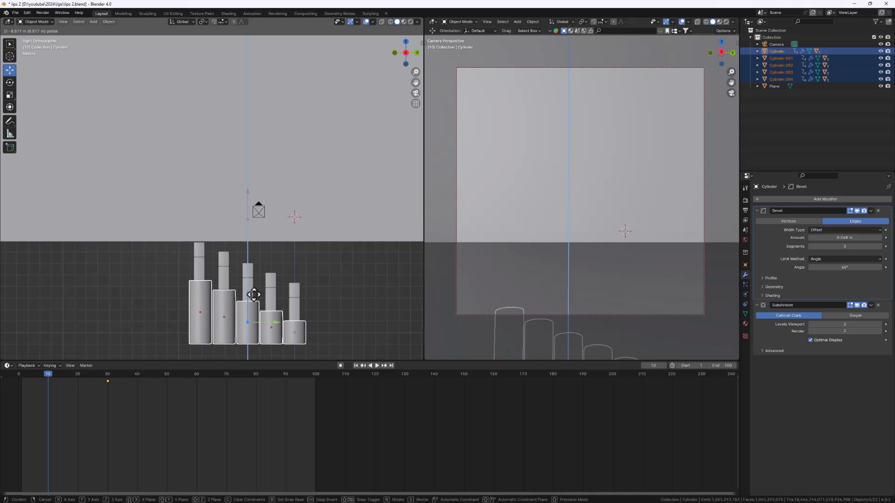
{"action": "left_click_drag", "start_coordinate": [254, 295], "coordinate": [256, 298]}
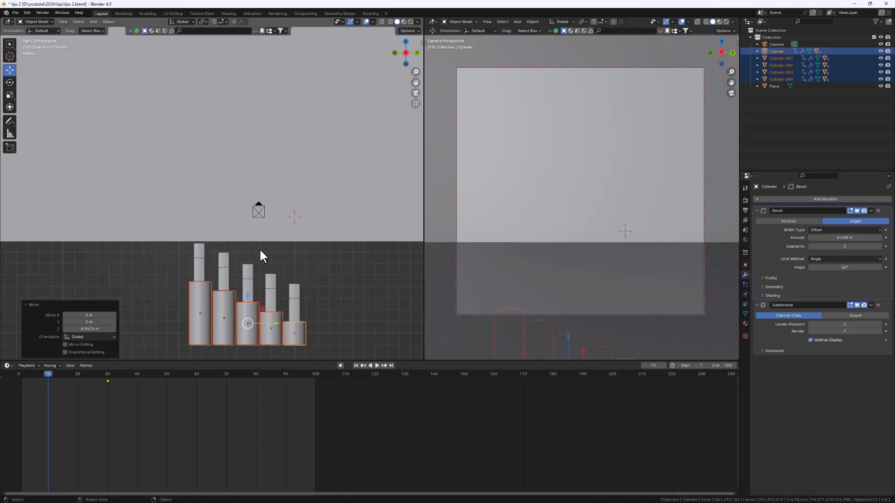
{"action": "middle_click_drag", "start_coordinate": [259, 284], "coordinate": [332, 205]}
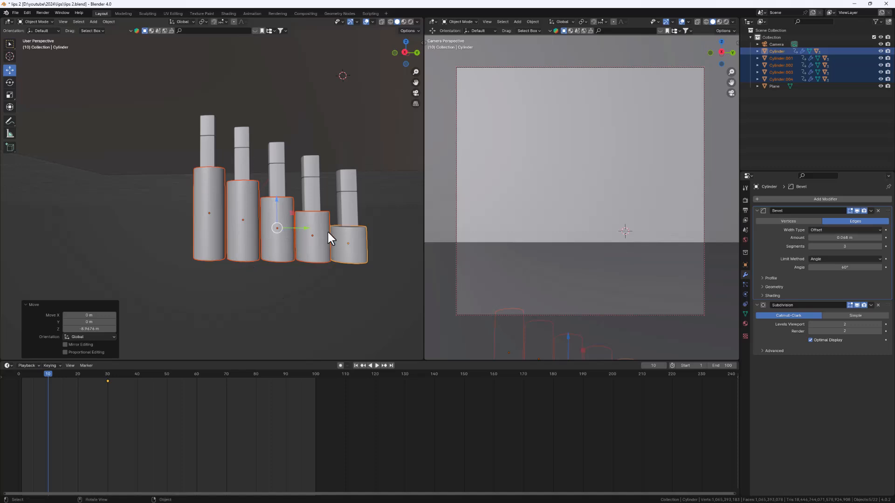
{"action": "key", "text": "r"}
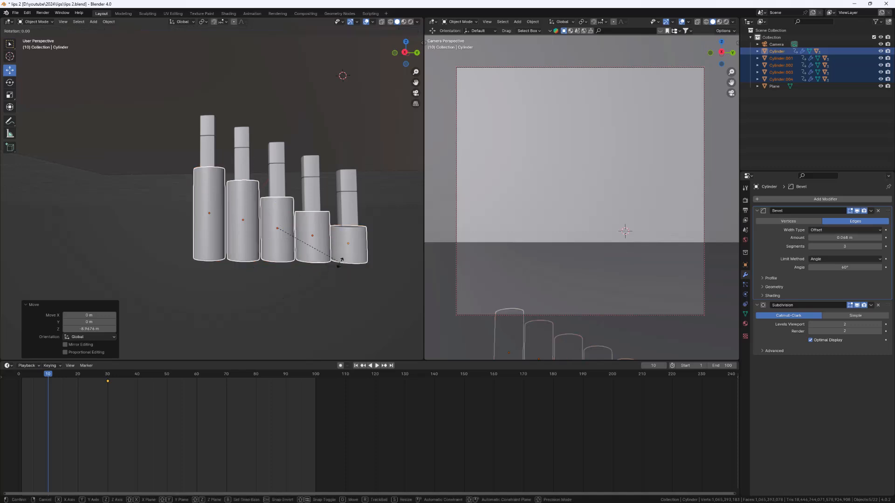
{"action": "key", "text": "z"}
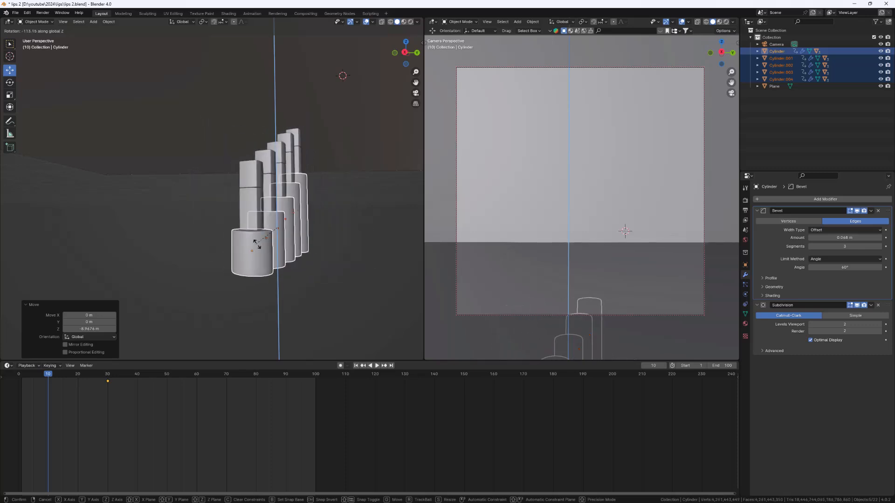
{"action": "right_click", "coordinate": [274, 243]}
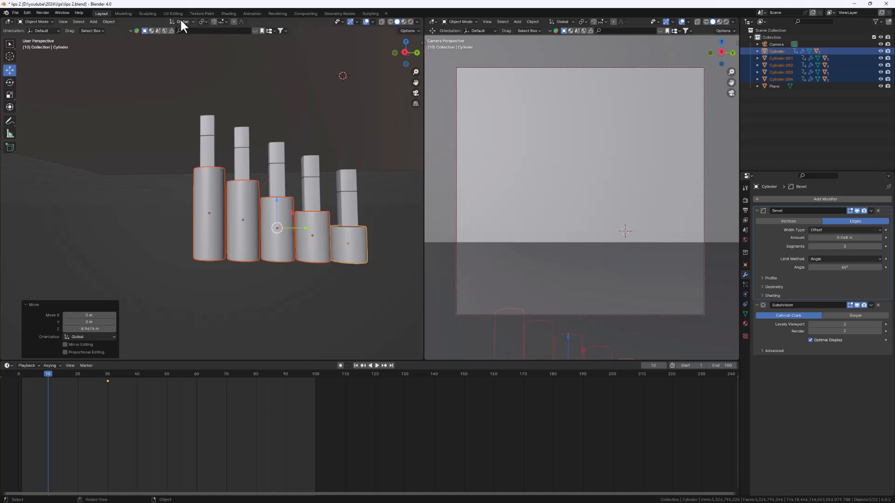
- Using Individual Origins as the pivot, rotate all five cylinders -121° about Z and insert a Location & Rotation keyframe at frame 10
{"action": "left_click", "coordinate": [205, 22]}
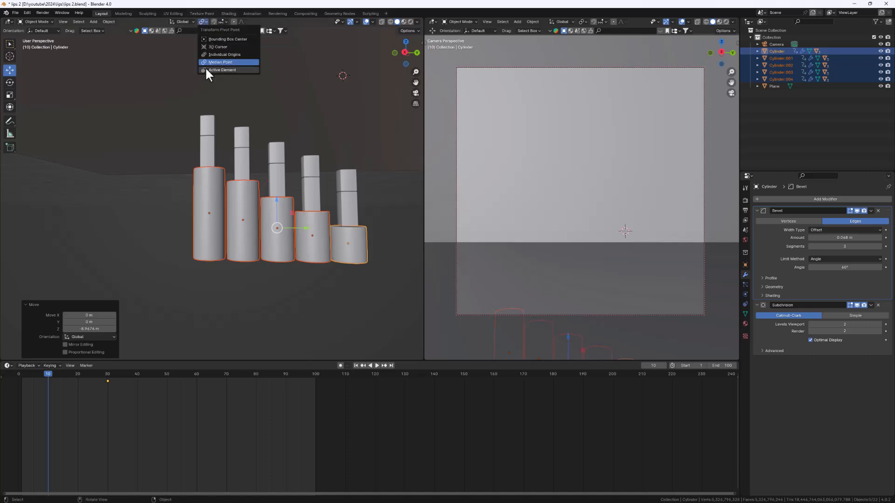
{"action": "left_click", "coordinate": [222, 54]}
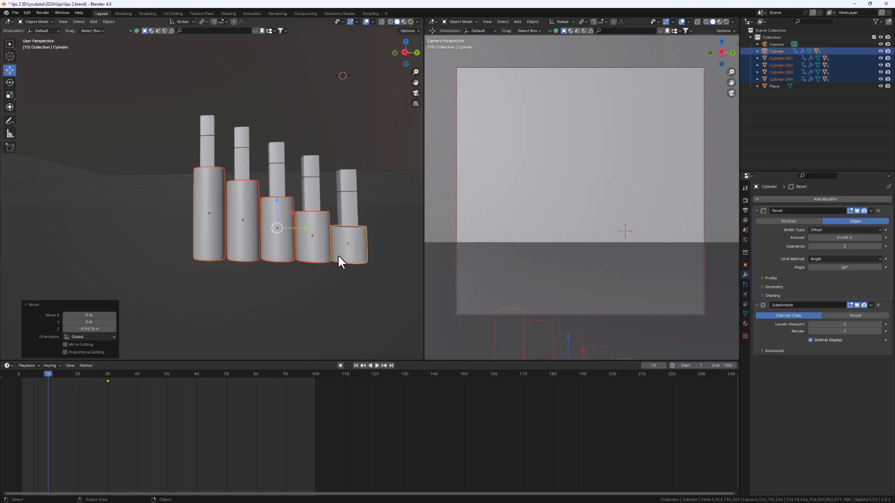
{"action": "key", "text": "r"}
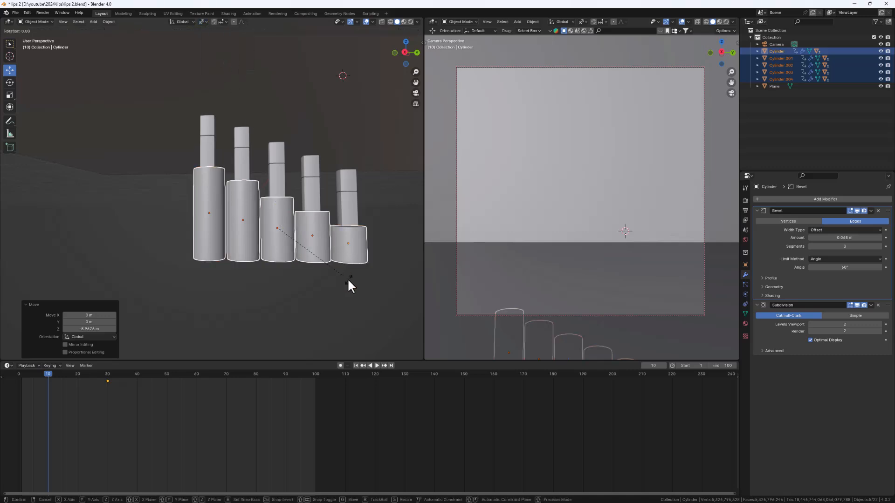
{"action": "key", "text": "z"}
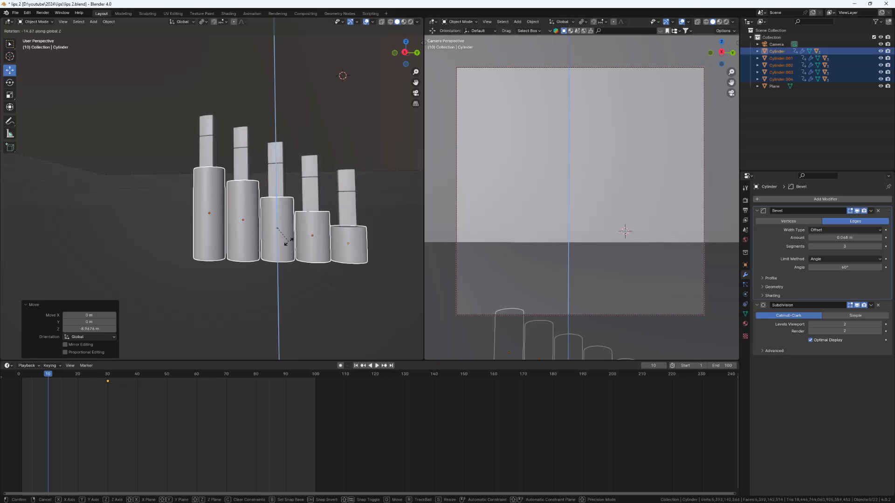
{"action": "right_click", "coordinate": [314, 238]}
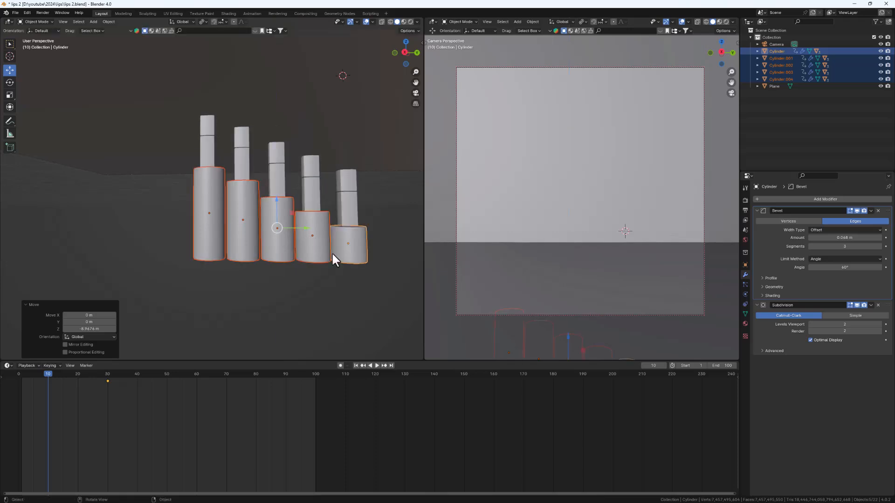
{"action": "key", "text": "r"}
{"action": "key", "text": "z"}
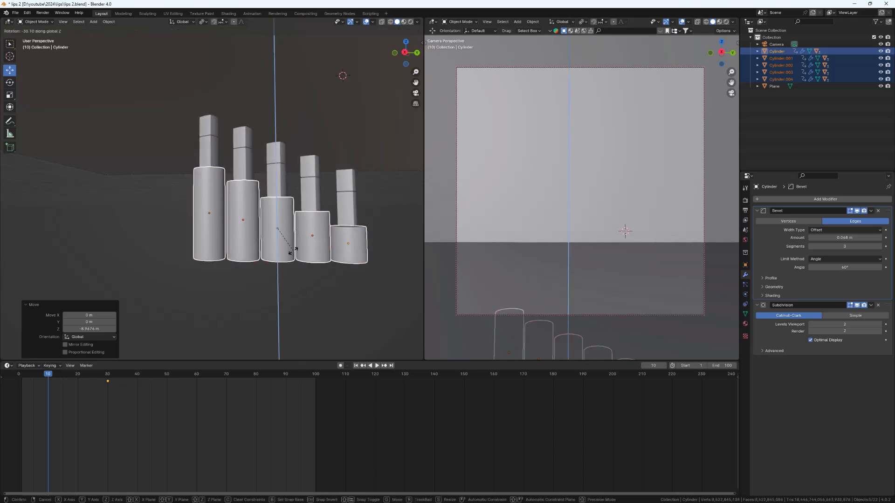
{"action": "left_click", "coordinate": [256, 241]}
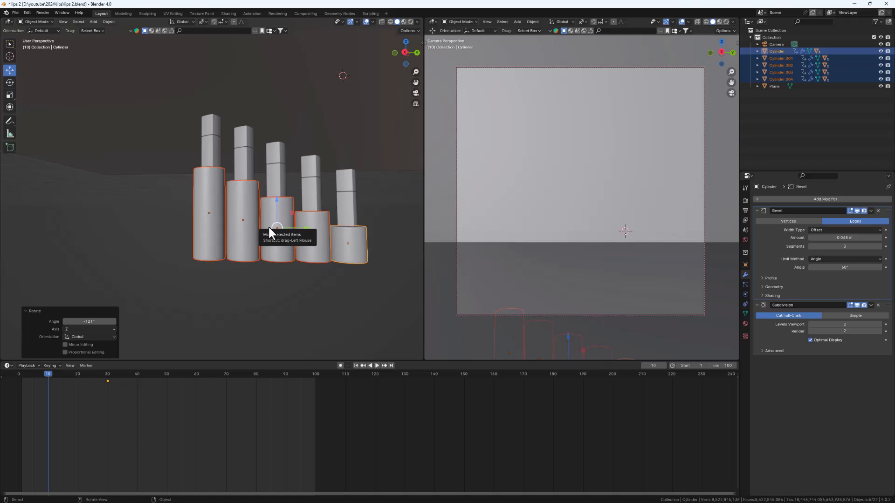
{"action": "key", "text": "i"}
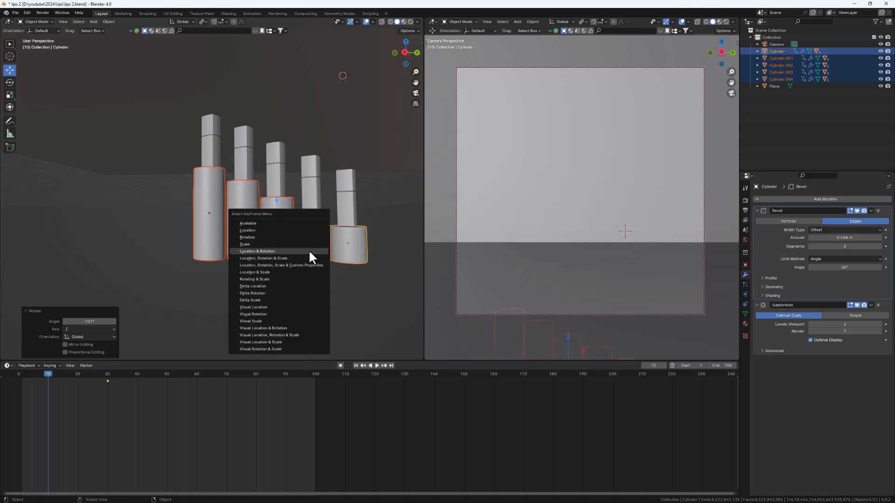
{"action": "left_click", "coordinate": [267, 250]}
- Play the animation twice from its first frames to check how the podiums rise and rotate out of the floor
{"action": "middle_click_drag", "start_coordinate": [293, 133], "coordinate": [307, 159]}
{"action": "scroll", "coordinate": [306, 159], "scroll_direction": "down", "scroll_amount": 3}
{"action": "key", "text": "Caps_Lock"}
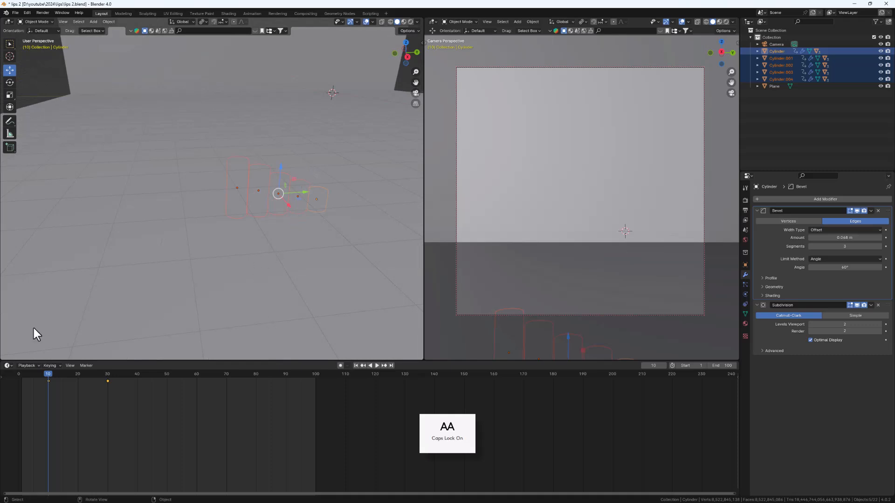
{"action": "left_click_drag", "start_coordinate": [49, 375], "coordinate": [25, 374]}
{"action": "key", "text": "space"}
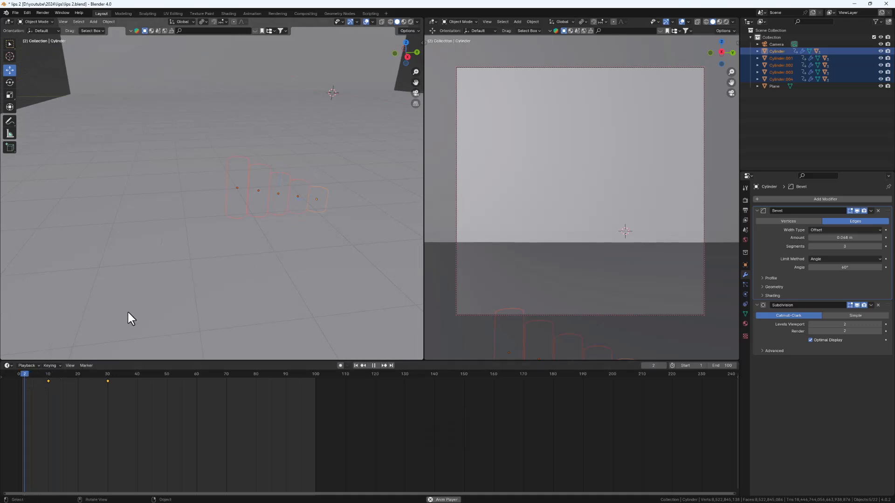
{"action": "key", "text": "space"}
{"action": "middle_click_drag", "start_coordinate": [178, 298], "coordinate": [164, 354]}
{"action": "left_click_drag", "start_coordinate": [145, 375], "coordinate": [33, 376]}
{"action": "key", "text": "space"}
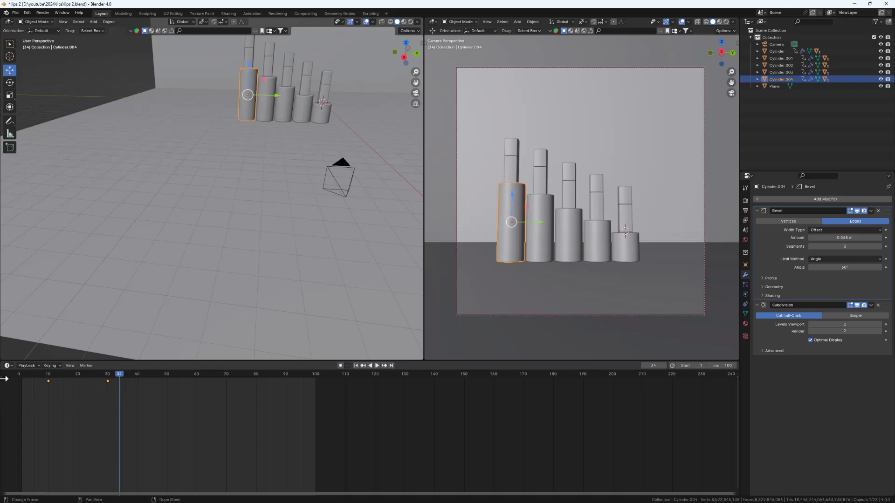
- Show the timeline's channel list, select the shortest cylinder and go to frame 15
{"action": "left_click", "coordinate": [2, 381]}
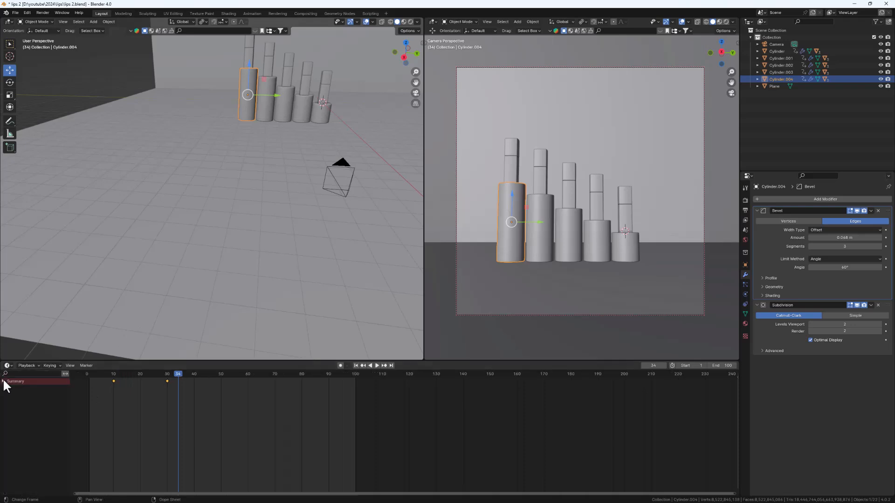
{"action": "left_click", "coordinate": [325, 120]}
{"action": "middle_click_drag", "start_coordinate": [212, 324], "coordinate": [201, 347]}
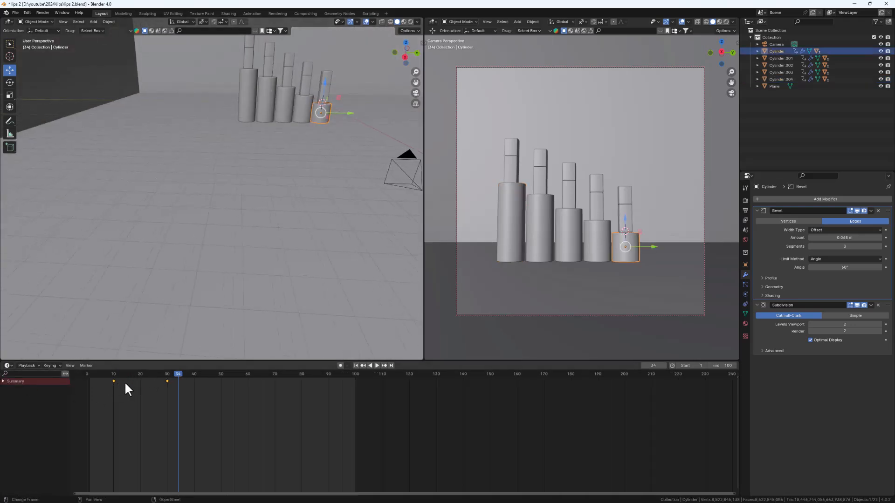
{"action": "left_click_drag", "start_coordinate": [176, 377], "coordinate": [127, 381]}
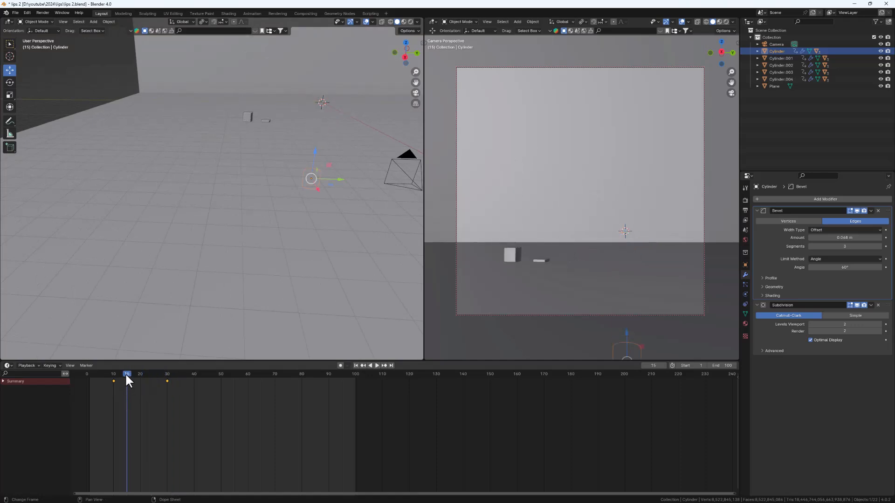
{"action": "scroll", "coordinate": [588, 252], "scroll_direction": "down", "scroll_amount": 1}
{"action": "middle_click_drag", "start_coordinate": [308, 196], "coordinate": [296, 169]}
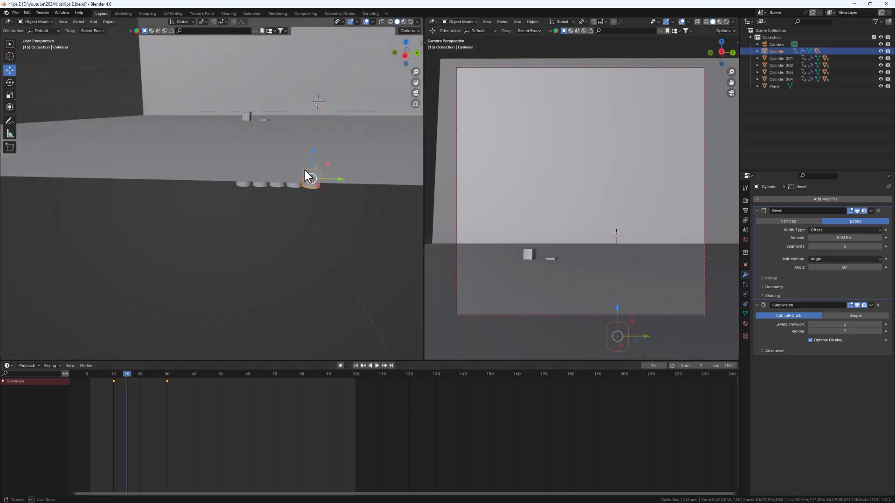
- Shift both keyframes of the second-shortest cylinder so its animation runs from frame 20 to frame 40
{"action": "left_click", "coordinate": [292, 177]}
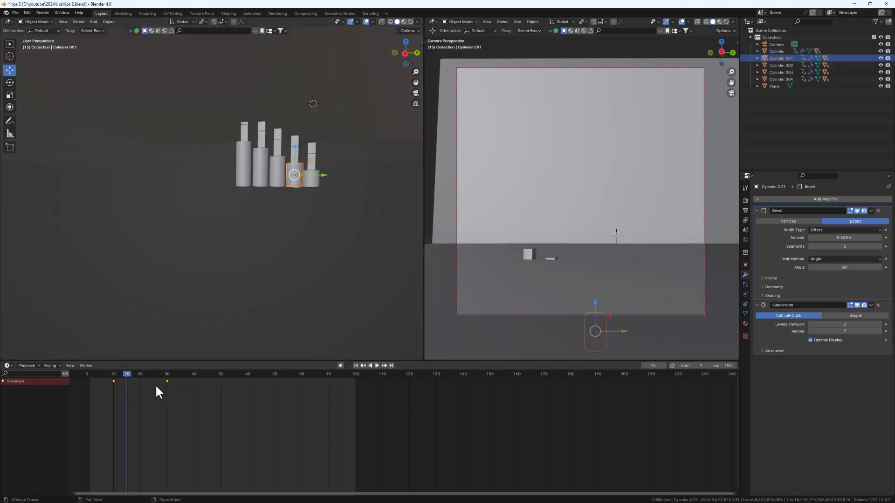
{"action": "key", "text": "g"}
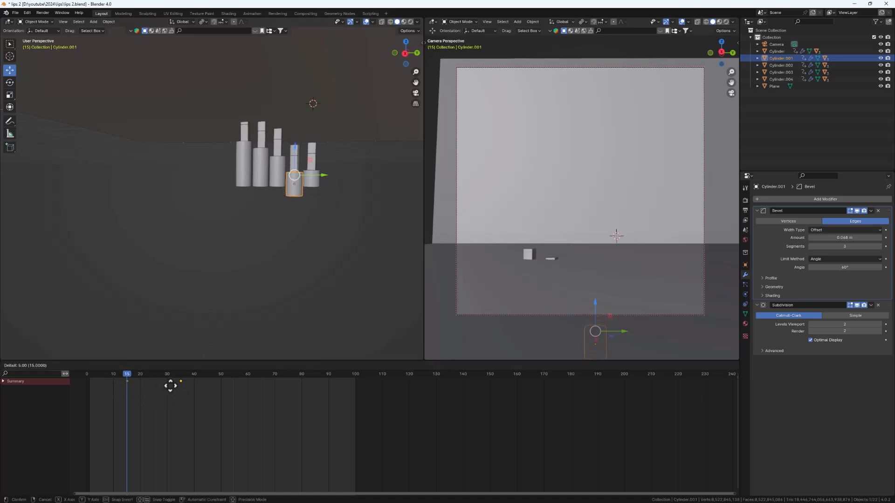
{"action": "left_click", "coordinate": [170, 386]}
{"action": "left_click", "coordinate": [277, 171]}
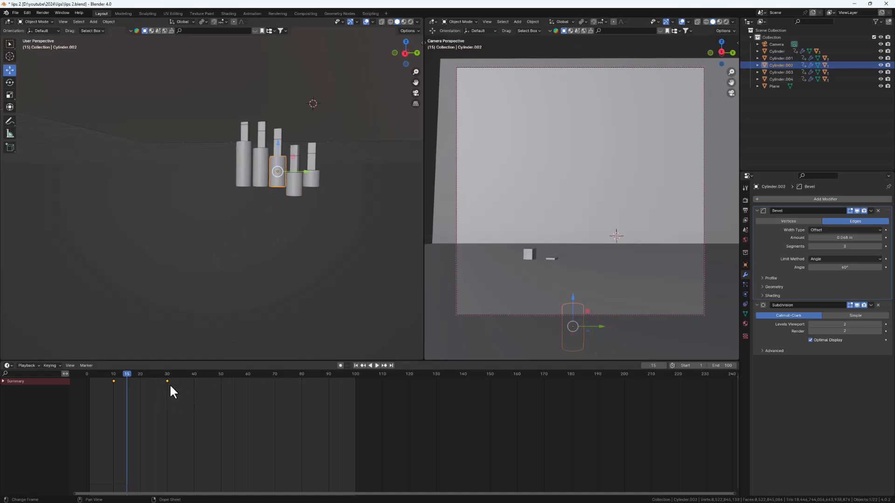
{"action": "left_click", "coordinate": [295, 192]}
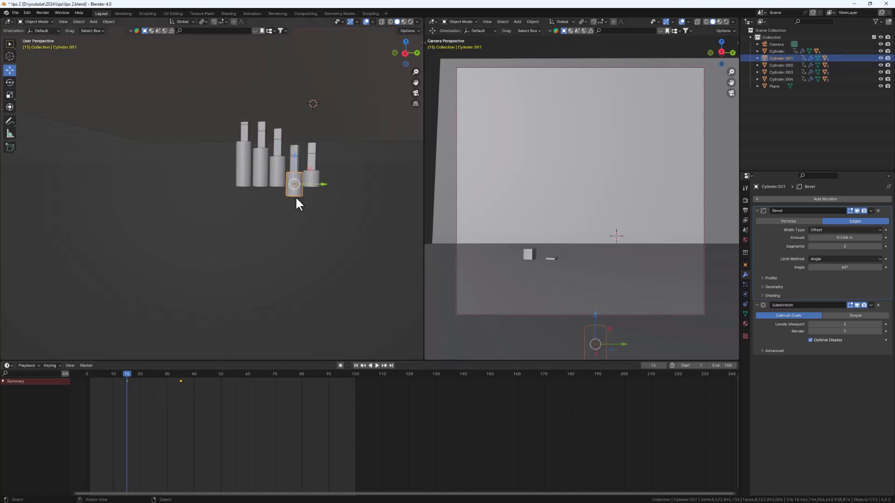
{"action": "key", "text": "g"}
{"action": "left_click", "coordinate": [188, 393]}
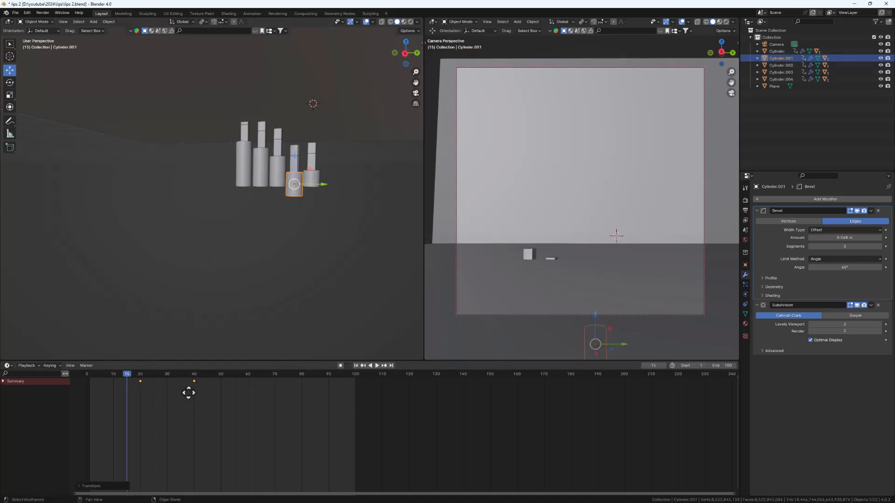
- Shift both keyframes of the middle cylinder to frames 30 and 50
{"action": "left_click", "coordinate": [281, 174]}
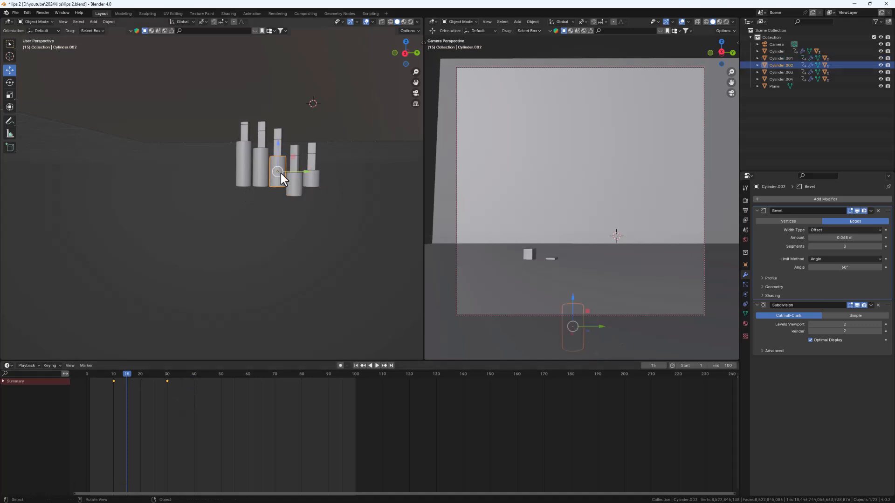
{"action": "key", "text": "g"}
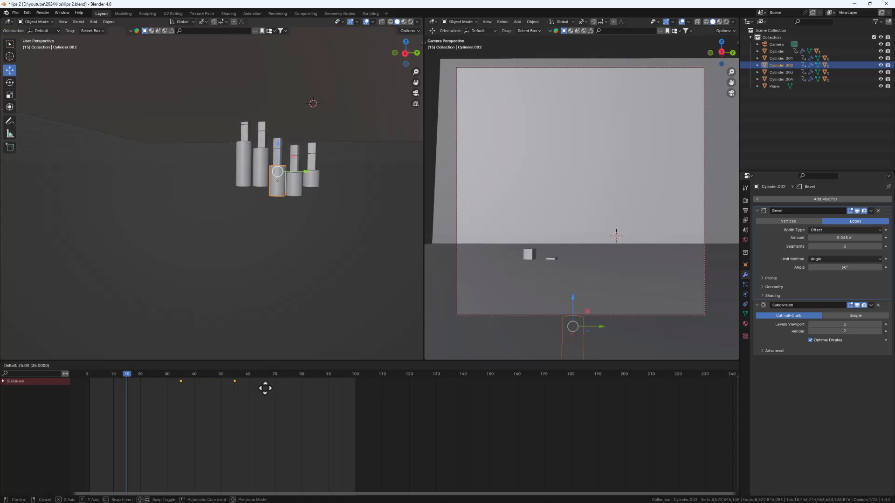
{"action": "left_click", "coordinate": [251, 390]}
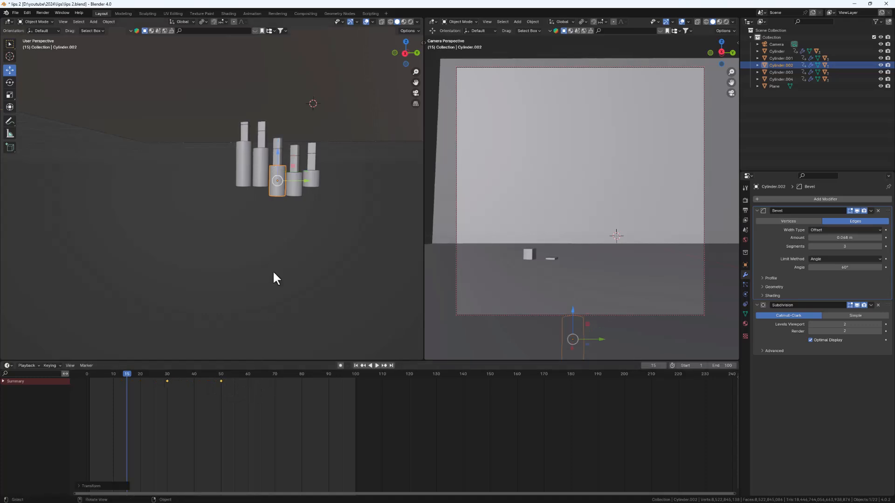
- Shift both keyframes of the second-tallest cylinder to frames 40 and 60
{"action": "left_click", "coordinate": [262, 166]}
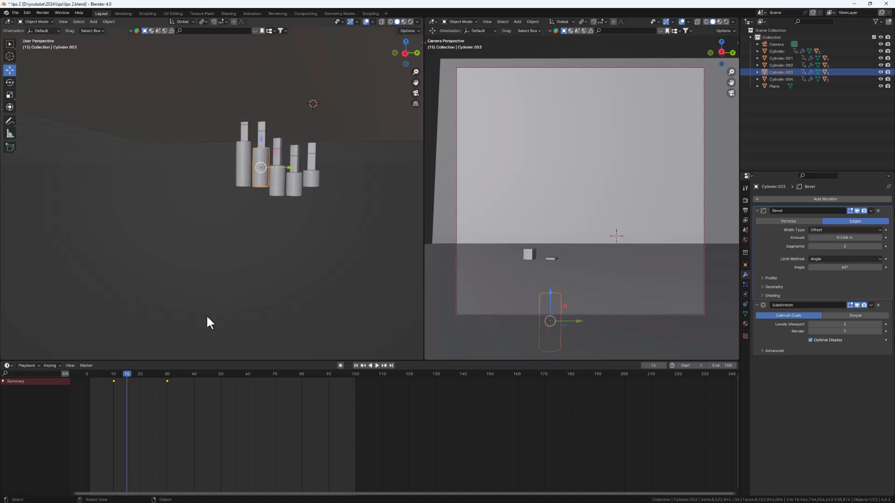
{"action": "key", "text": "g"}
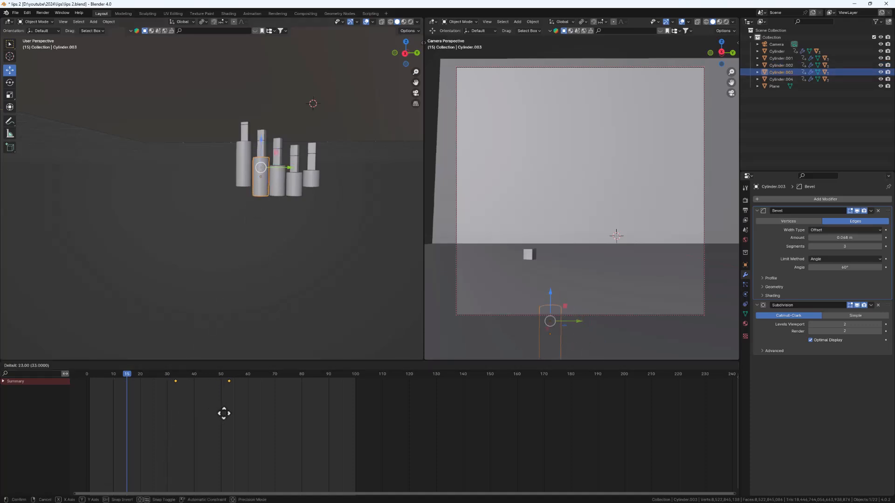
{"action": "left_click", "coordinate": [242, 404]}
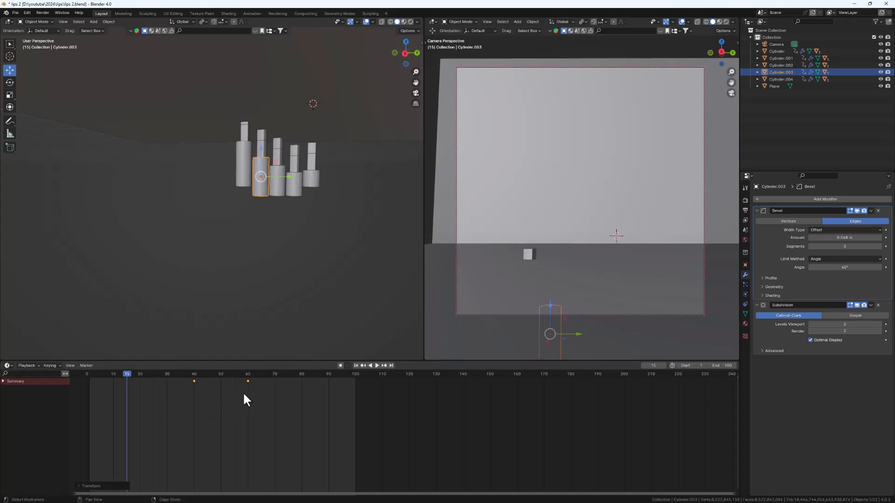
- Shift both keyframes of the tallest cylinder to frames 50 and 70
{"action": "left_click", "coordinate": [236, 160]}
{"action": "key", "text": "g"}
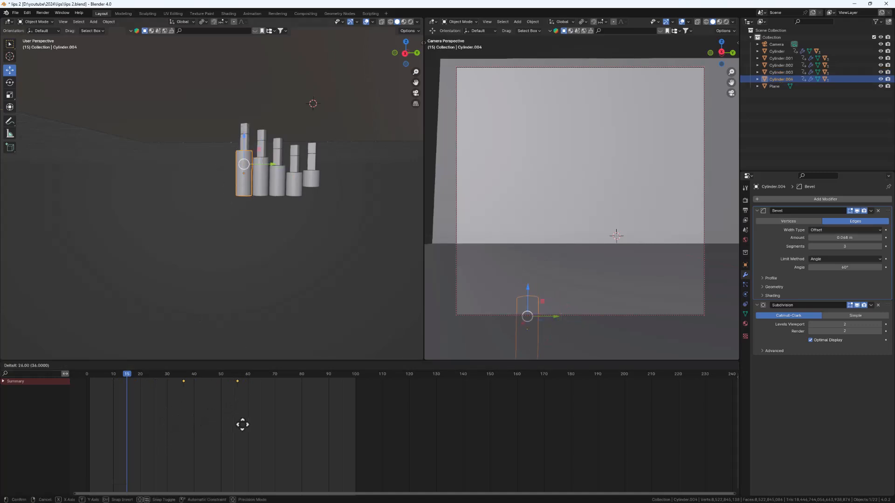
{"action": "left_click", "coordinate": [277, 416]}
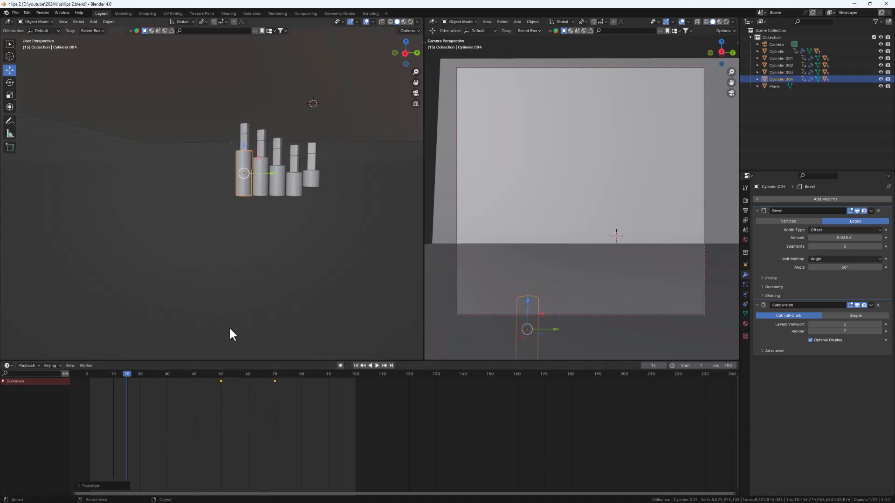
- Play the animation from near the start through about frame 77 to check the staggered rise of the five podiums
{"action": "middle_click_drag", "start_coordinate": [294, 84], "coordinate": [285, 152]}
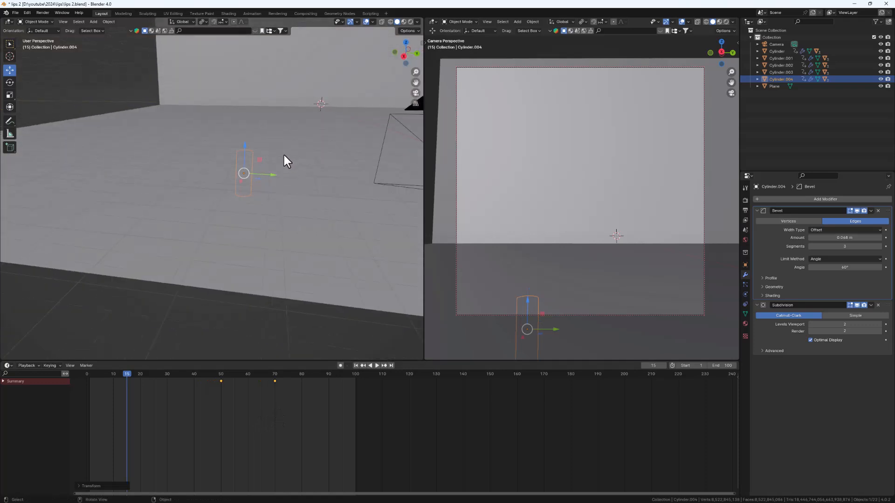
{"action": "left_click_drag", "start_coordinate": [127, 373], "coordinate": [94, 373]}
{"action": "key", "text": "space"}
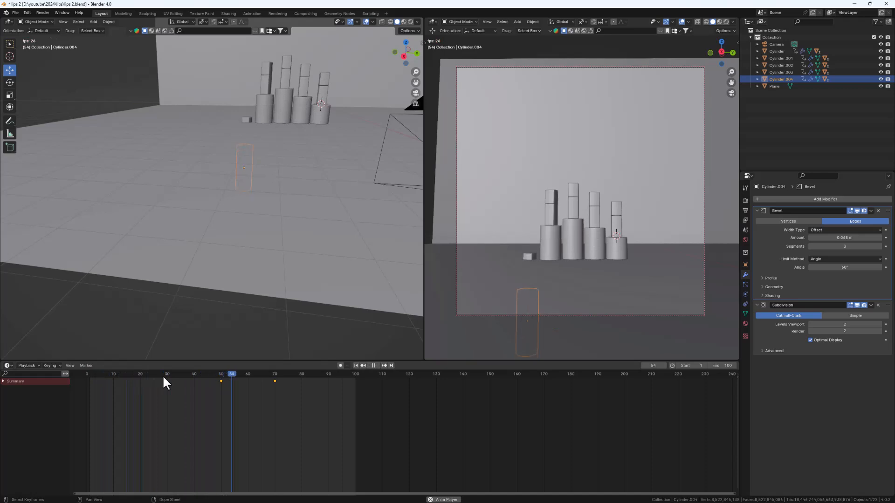
{"action": "key", "text": "space"}
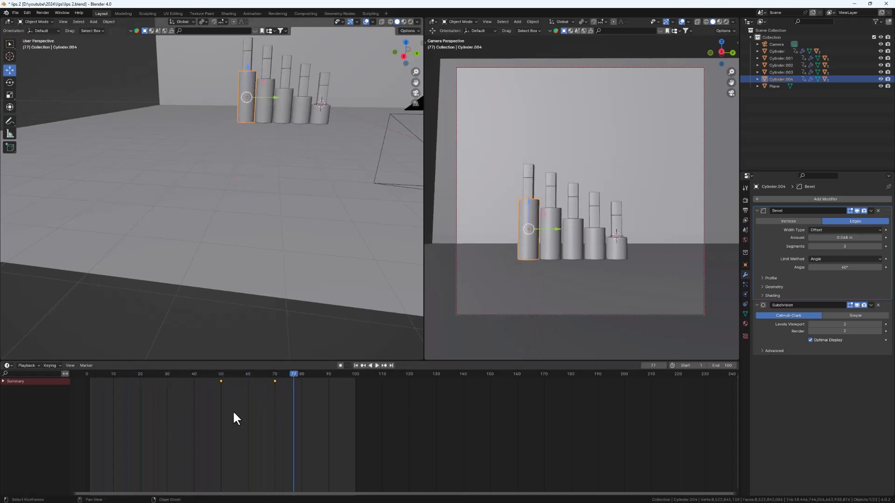
- Replay the animation twice from about frame 17 to check the timing of the podiums rising one after another
{"action": "left_click_drag", "start_coordinate": [292, 373], "coordinate": [133, 389]}
{"action": "key", "text": "space"}
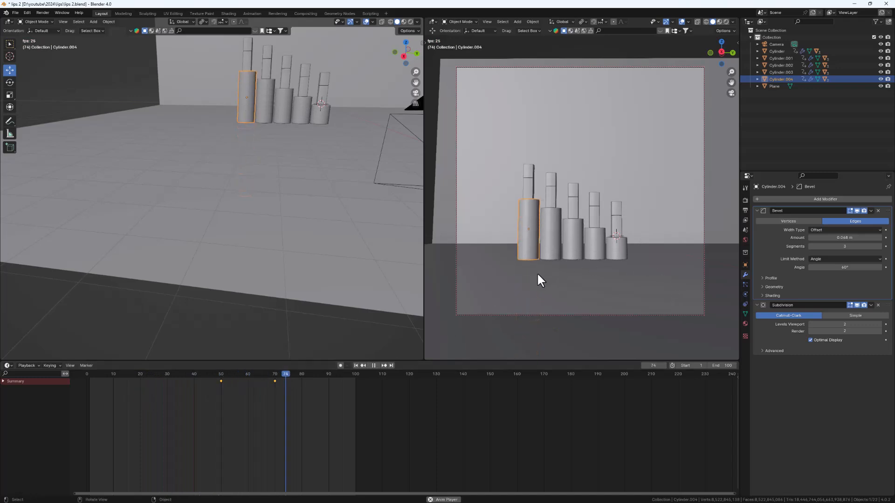
{"action": "key", "text": "space"}
{"action": "left_click_drag", "start_coordinate": [290, 380], "coordinate": [135, 390]}
{"action": "key", "text": "space"}
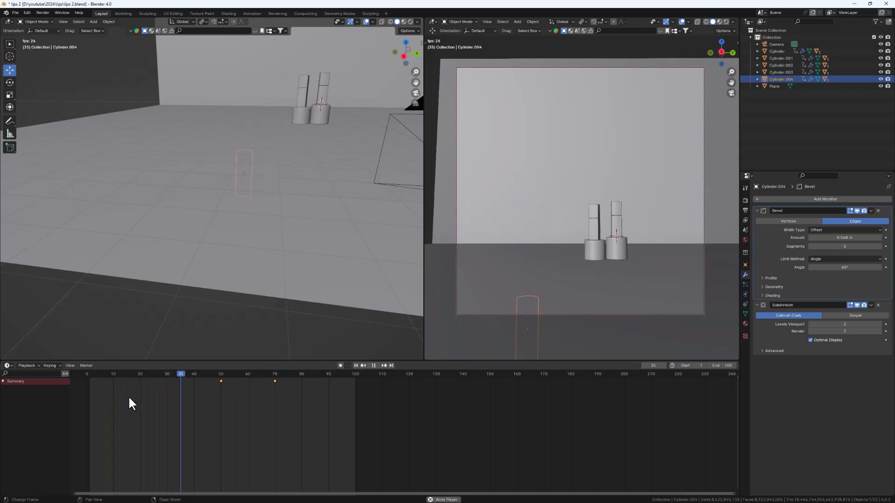
{"action": "key", "text": "space"}
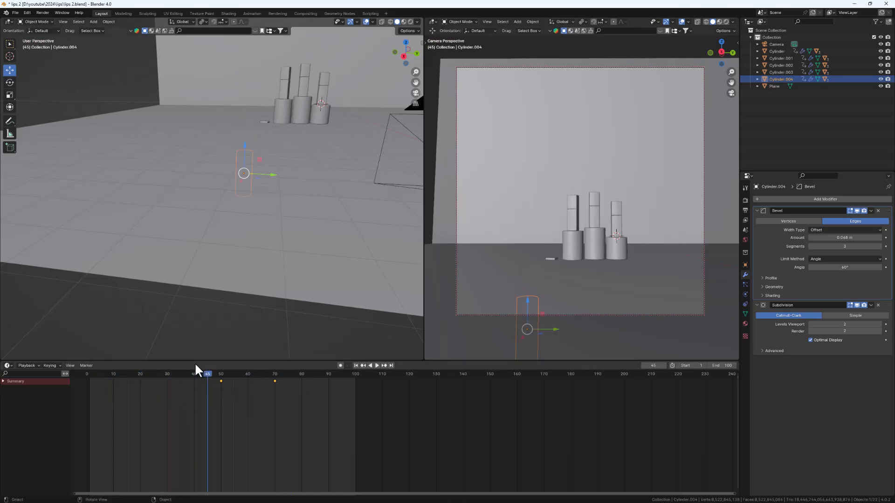
- Scrub back to about frame 32, inspect the podiums from below the floor, and continue scrubbing to about frame 5
{"action": "left_click_drag", "start_coordinate": [208, 373], "coordinate": [172, 374]}
{"action": "middle_click_drag", "start_coordinate": [260, 242], "coordinate": [259, 250]}
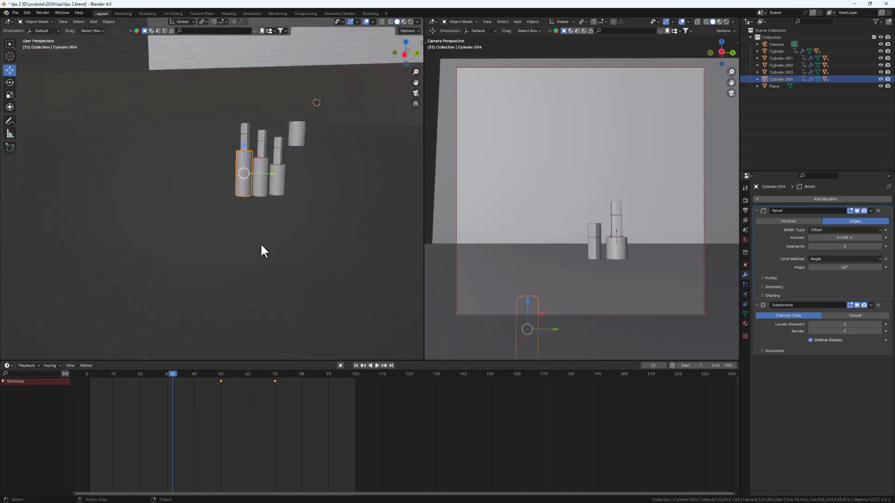
{"action": "left_click_drag", "start_coordinate": [172, 375], "coordinate": [100, 373]}
{"action": "left_click", "coordinate": [346, 149]}
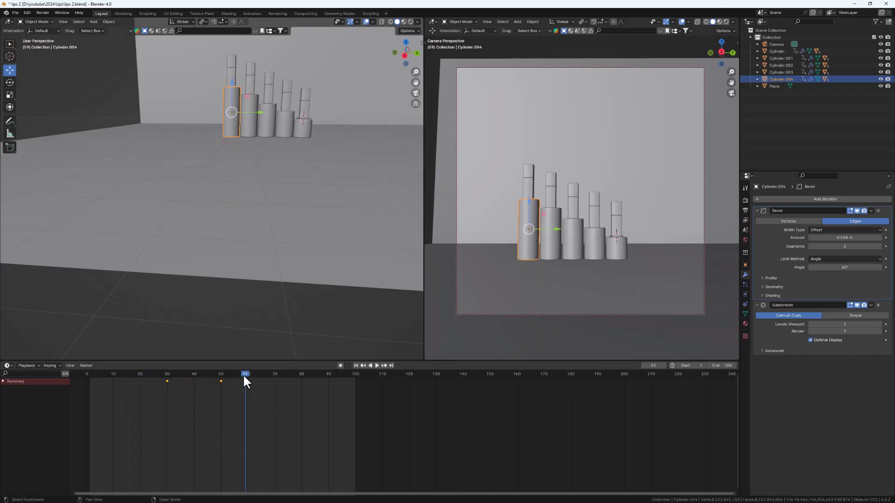
- Play the animation from about frame 6 to frame 58 to check the shorter stagger between the podiums
{"action": "left_click_drag", "start_coordinate": [244, 375], "coordinate": [104, 389]}
{"action": "key", "text": "space"}
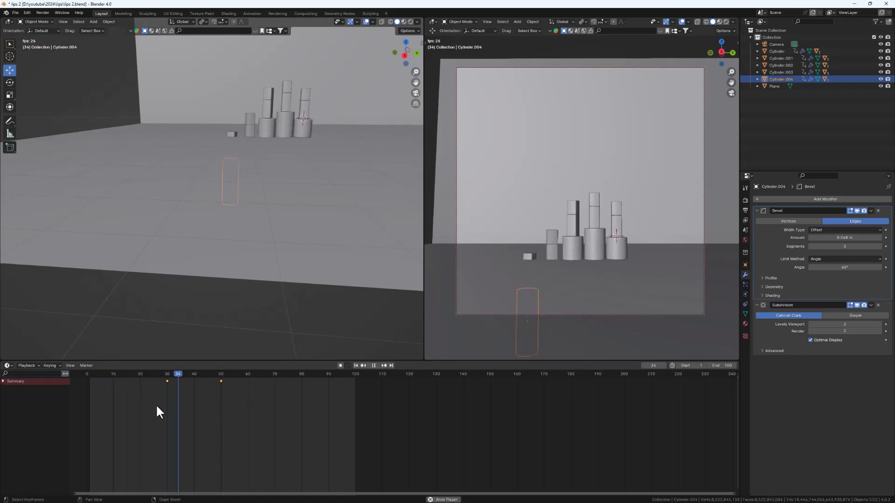
{"action": "key", "text": "space"}
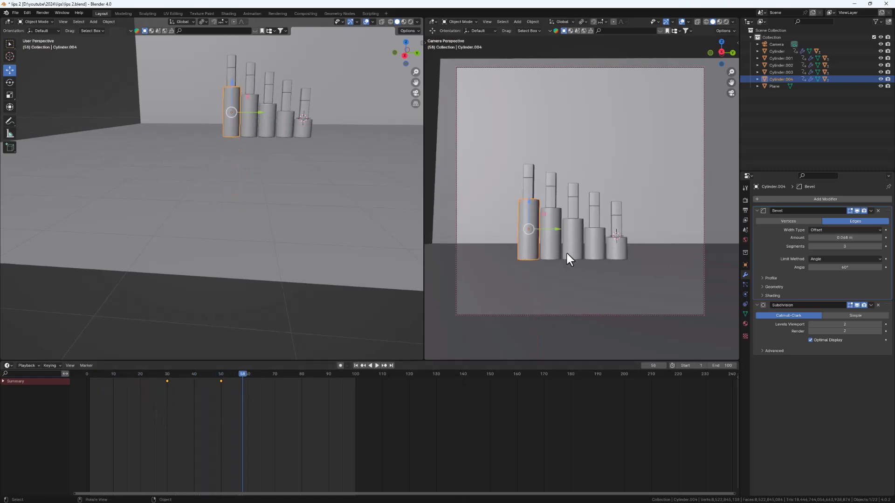
- Reframe the camera closer to the podiums and switch the camera view to Rendered shading
{"action": "middle_click_drag", "start_coordinate": [568, 251], "coordinate": [578, 219]}
{"action": "key", "text": "z"}
{"action": "left_click", "coordinate": [586, 170]}
- Create a new material for the backdrop plane in an enlarged Shader Editor that replaces the timeline
{"action": "left_click", "coordinate": [252, 219]}
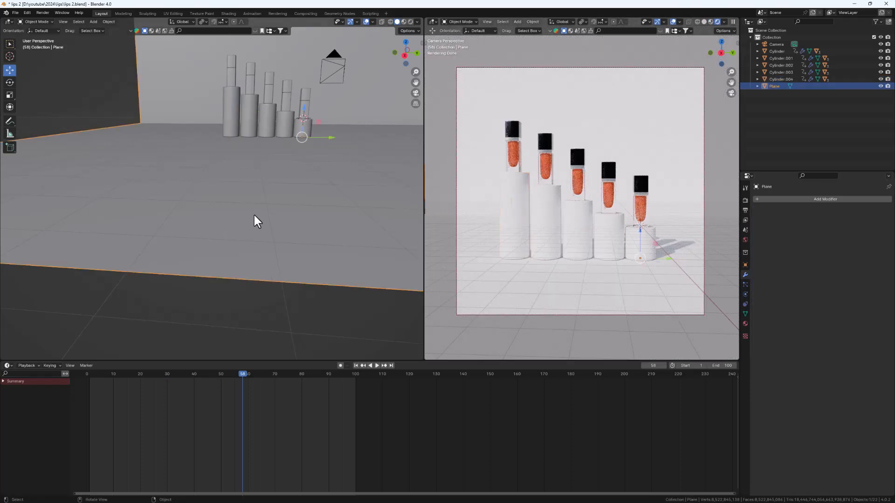
{"action": "left_click", "coordinate": [8, 366]}
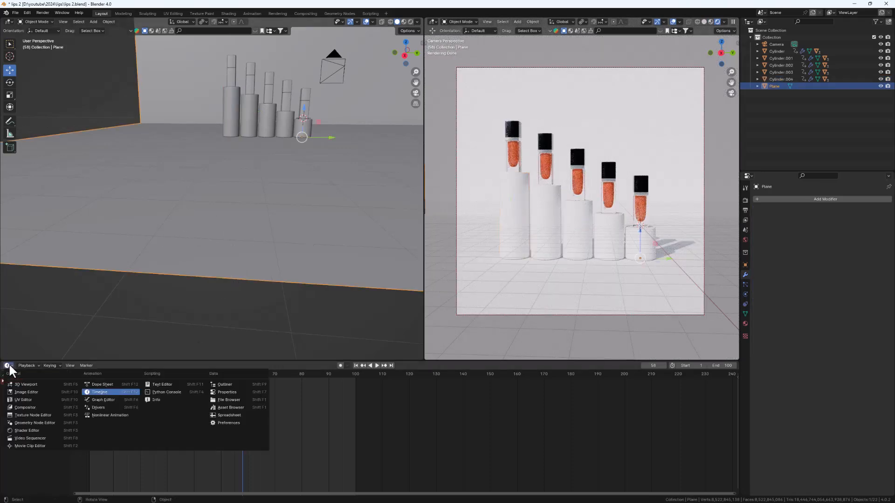
{"action": "left_click", "coordinate": [28, 430]}
{"action": "left_click_drag", "start_coordinate": [127, 360], "coordinate": [130, 304]}
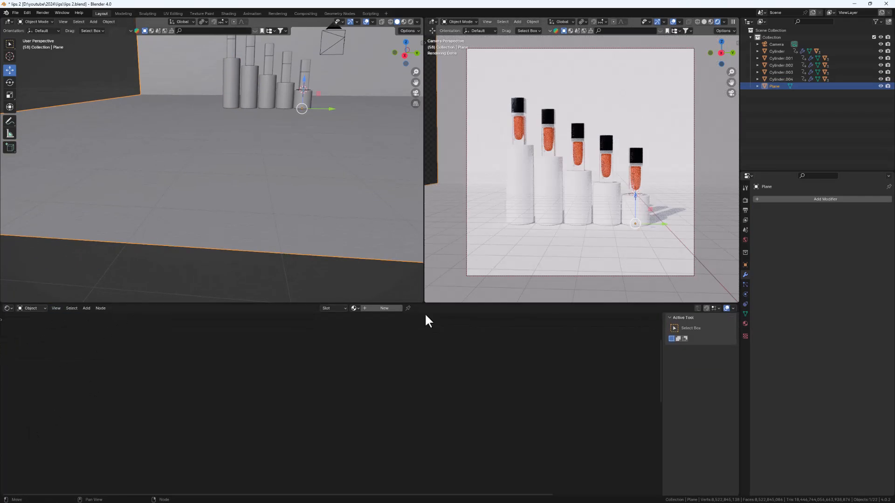
{"action": "left_click", "coordinate": [395, 309]}
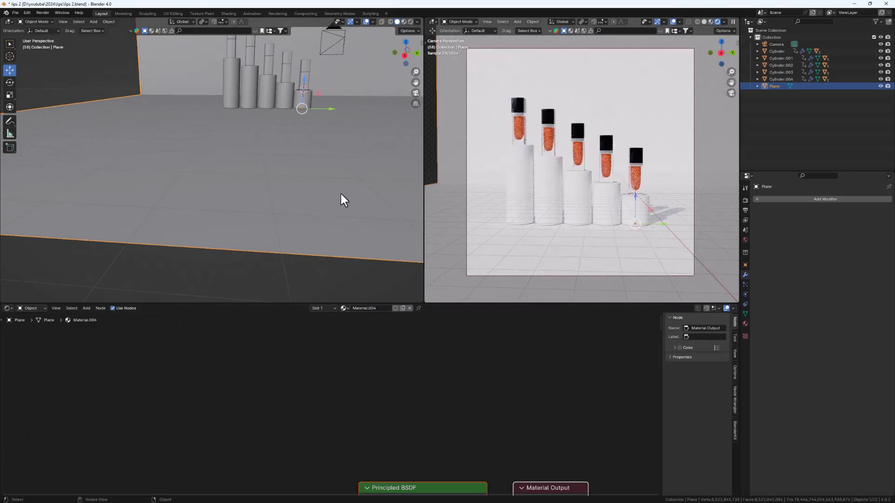
- Set the base color of the backdrop plane's Principled BSDF to light pink
{"action": "key", "text": "Home"}
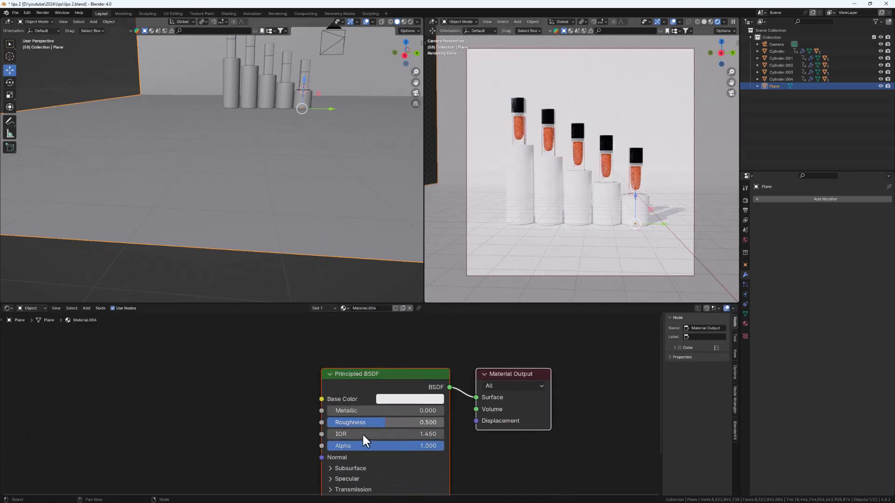
{"action": "scroll", "coordinate": [358, 423], "scroll_direction": "up", "scroll_amount": 1}
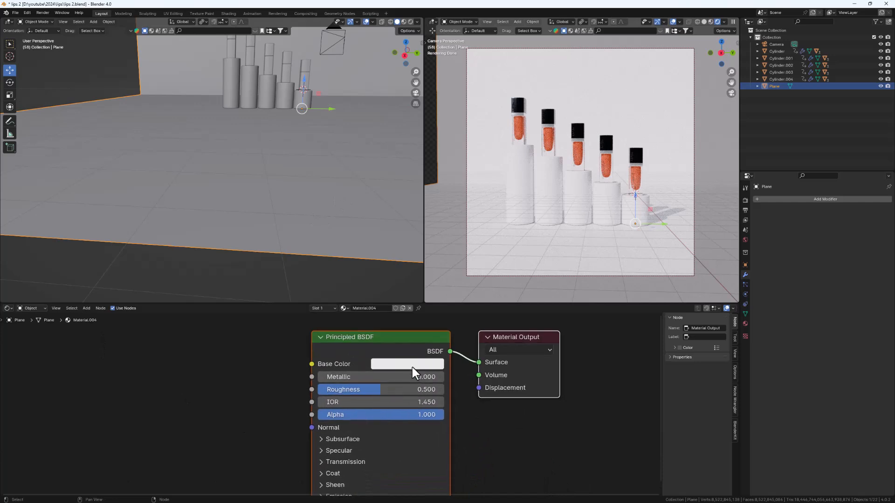
{"action": "scroll", "coordinate": [410, 401], "scroll_direction": "up", "scroll_amount": 2}
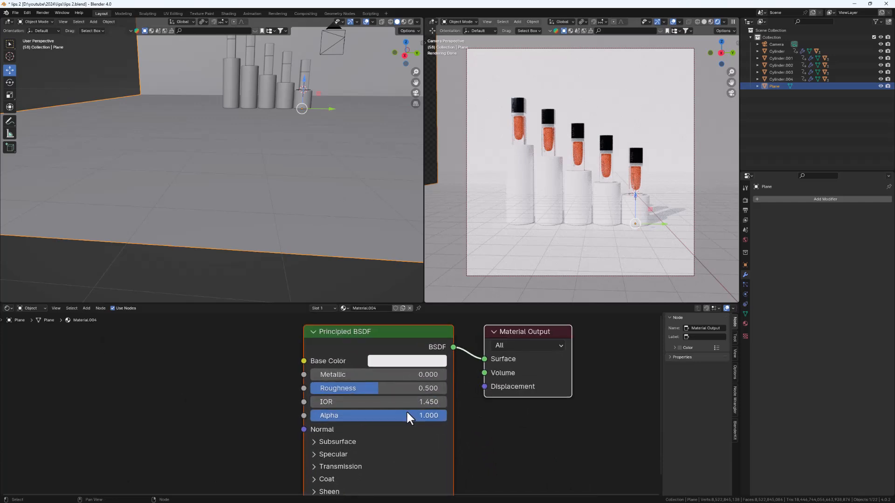
{"action": "left_click", "coordinate": [387, 355]}
{"action": "mouse_move", "coordinate": [401, 222]}
{"action": "left_mouse_down"}
{"action": "mouse_move", "coordinate": [393, 231]}
{"action": "mouse_move", "coordinate": [412, 225]}
{"action": "left_mouse_up"}
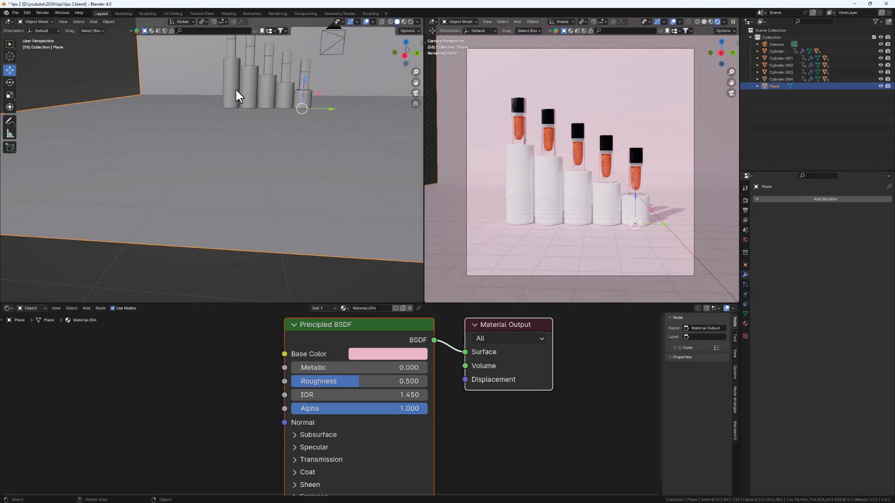
- Link the backdrop plane's pink material to all five podium cylinders and clear the selection
{"action": "left_click", "coordinate": [236, 90]}
{"action": "left_click", "coordinate": [247, 91], "text": "shift"}
{"action": "left_click", "coordinate": [272, 100], "text": "shift"}
{"action": "left_click", "coordinate": [285, 98], "text": "shift"}
{"action": "left_click", "coordinate": [299, 100], "text": "shift"}
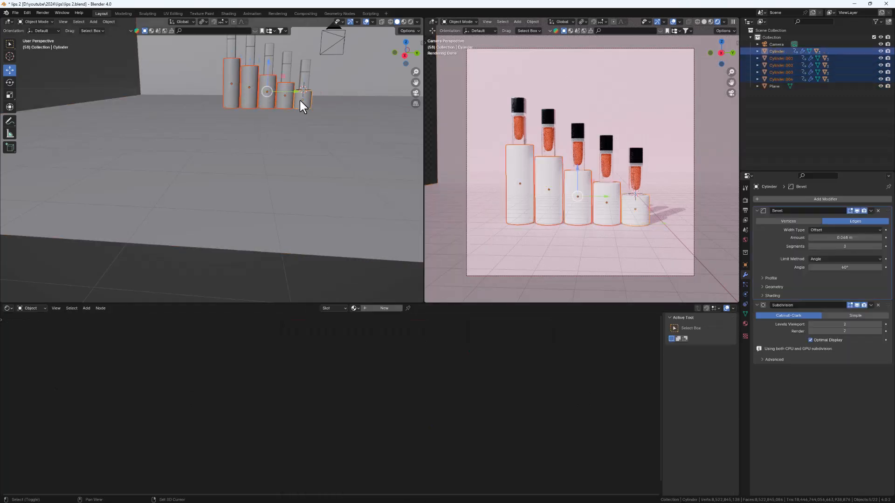
{"action": "left_click", "coordinate": [333, 184], "text": "shift"}
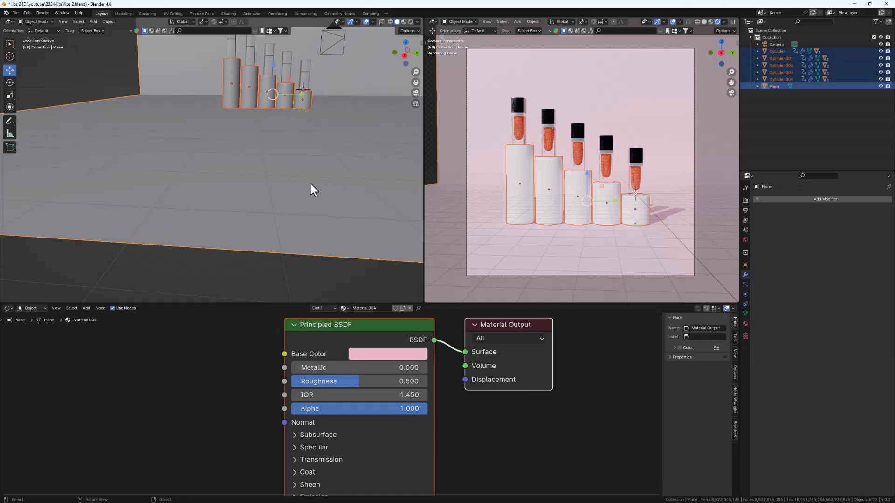
{"action": "key", "text": "ctrl+l"}
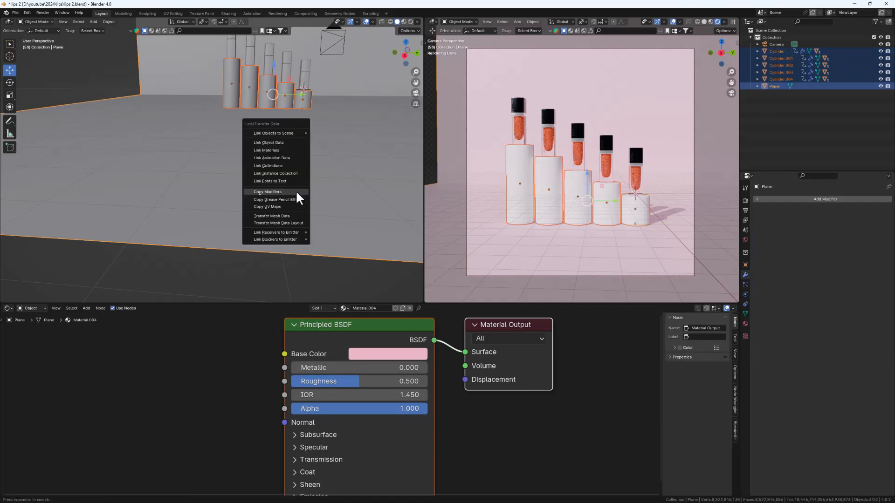
{"action": "left_click", "coordinate": [275, 149]}
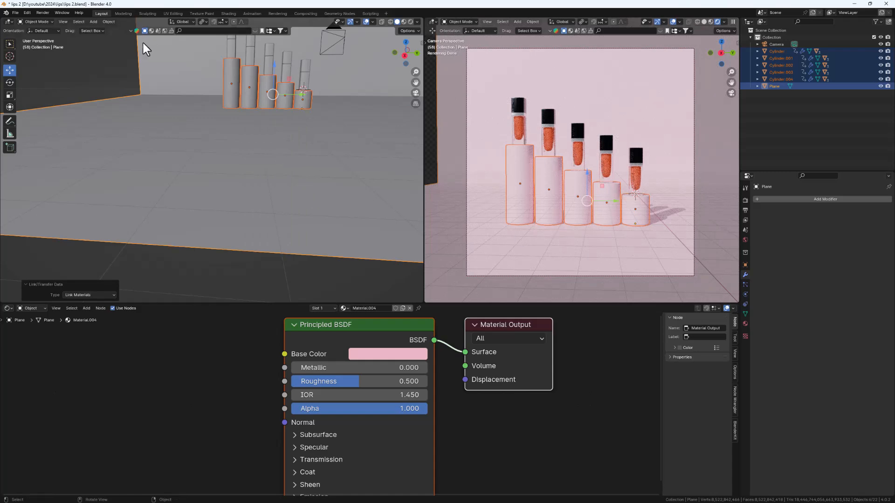
{"action": "left_click", "coordinate": [122, 95]}
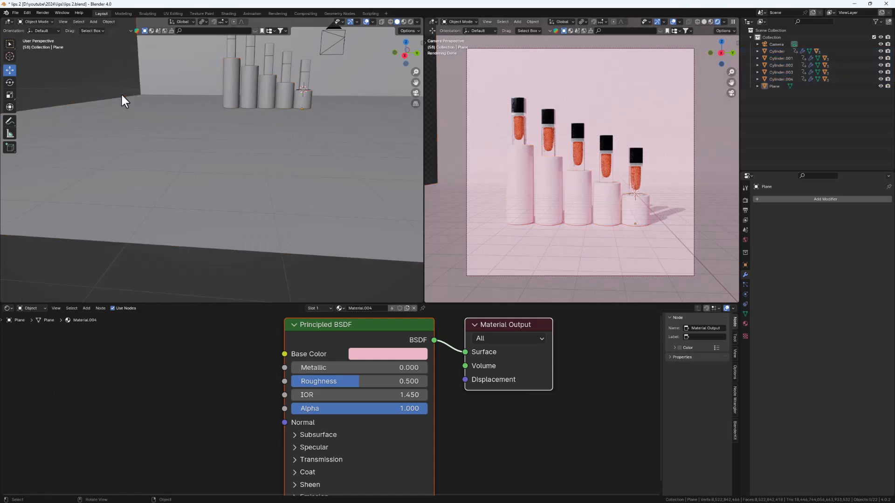
- Set the pink material's metallic to 0.164 and roughness to 0.286, and adjust the camera framing slightly
{"action": "left_click", "coordinate": [397, 344]}
{"action": "left_click_drag", "start_coordinate": [345, 387], "coordinate": [346, 369]}
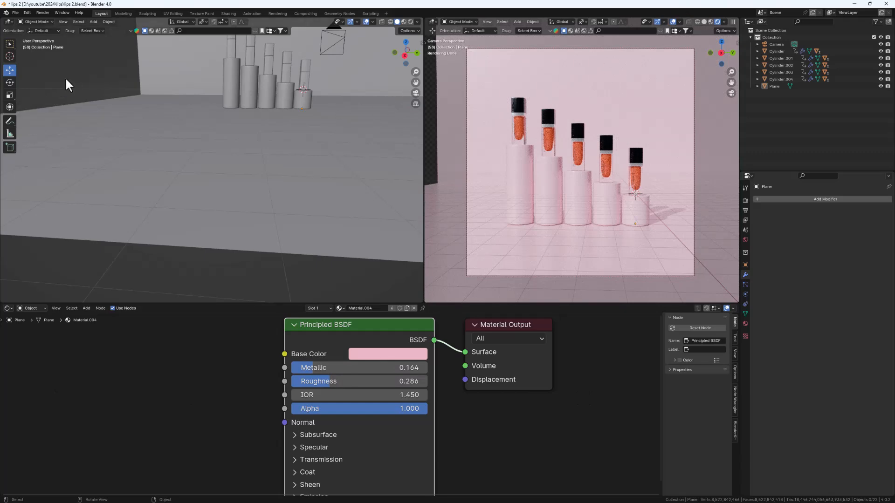
{"action": "scroll", "coordinate": [320, 164], "scroll_direction": "down", "scroll_amount": 5}
{"action": "middle_click_drag", "start_coordinate": [582, 236], "coordinate": [585, 232]}
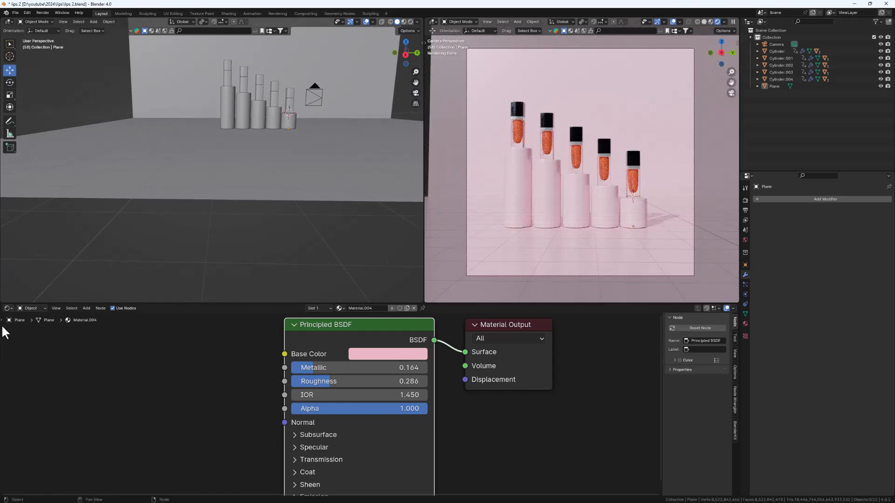
- Bring the timeline back in place of the Shader Editor and move to frame 67
{"action": "left_click", "coordinate": [7, 308]}
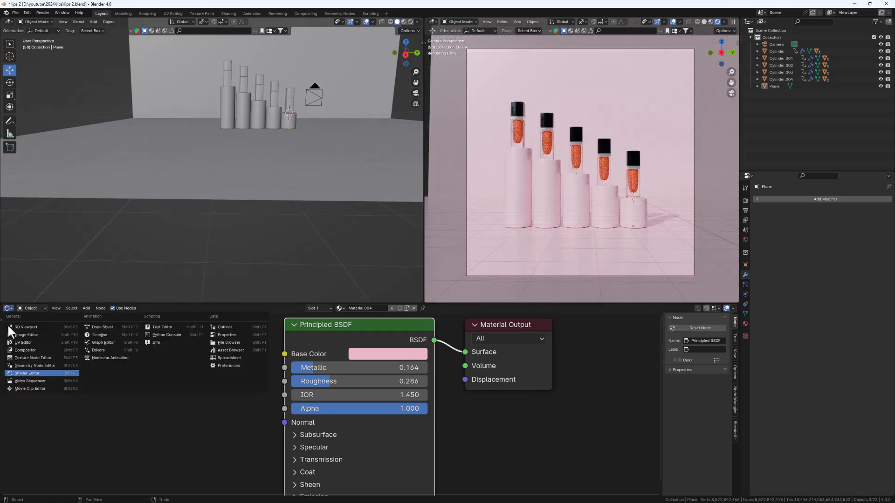
{"action": "left_click", "coordinate": [108, 334]}
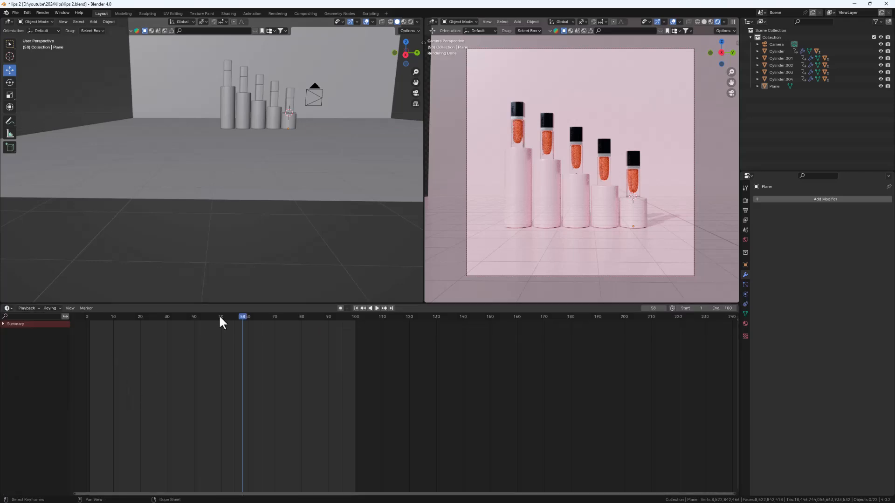
{"action": "left_click_drag", "start_coordinate": [247, 316], "coordinate": [266, 320]}
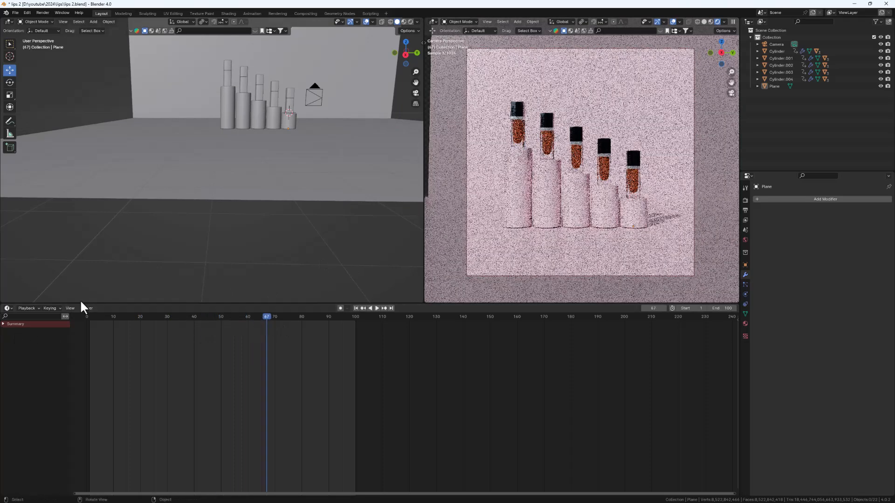
- Bring back the Shader Editor and show the World shader nodes instead of the object material
{"action": "left_click", "coordinate": [8, 308]}
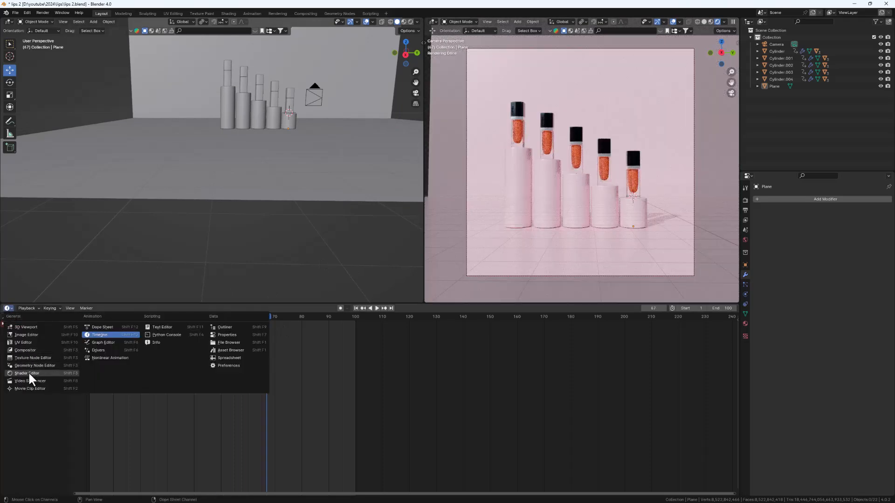
{"action": "left_click", "coordinate": [27, 373]}
{"action": "left_click", "coordinate": [31, 308]}
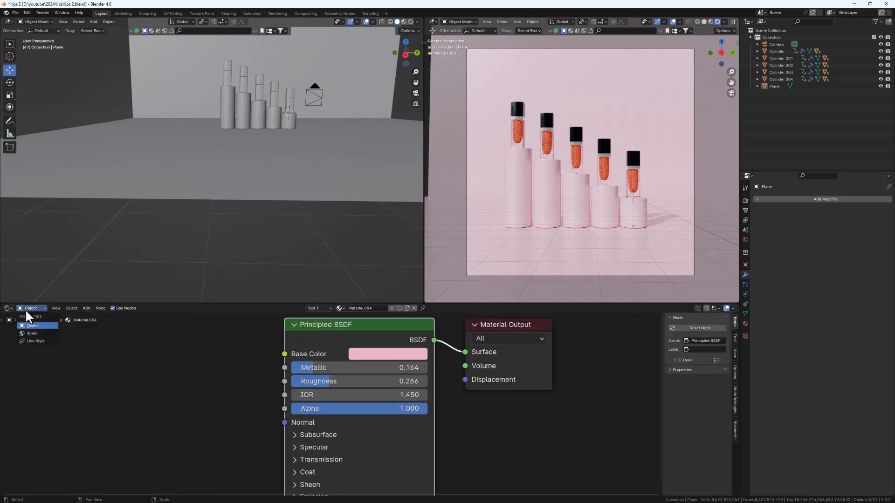
{"action": "left_click", "coordinate": [33, 333]}
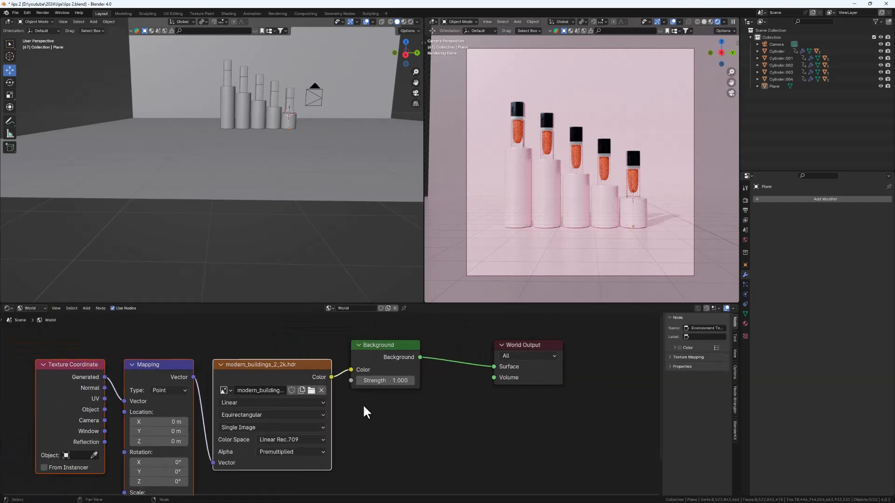
- Try brown_photostudio_05_4k.exr as the world's environment texture image
{"action": "left_click", "coordinate": [311, 391]}
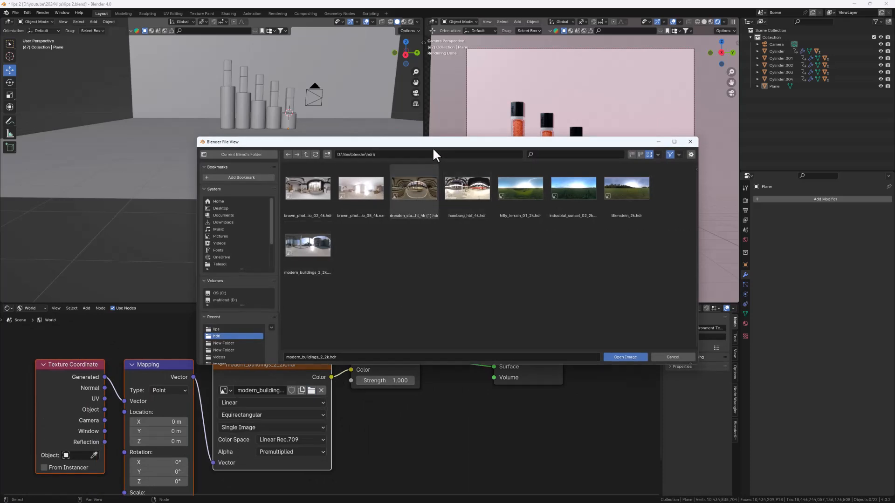
{"action": "left_click_drag", "start_coordinate": [402, 144], "coordinate": [144, 113]}
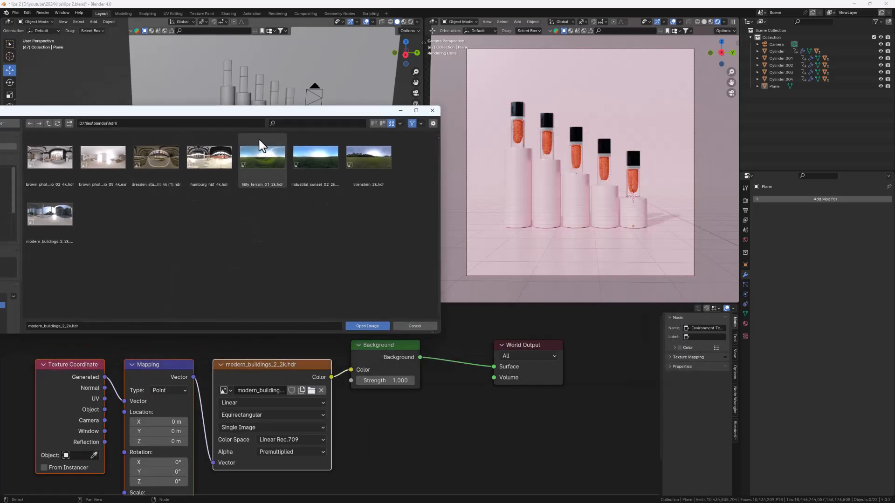
{"action": "double_click", "coordinate": [104, 159]}
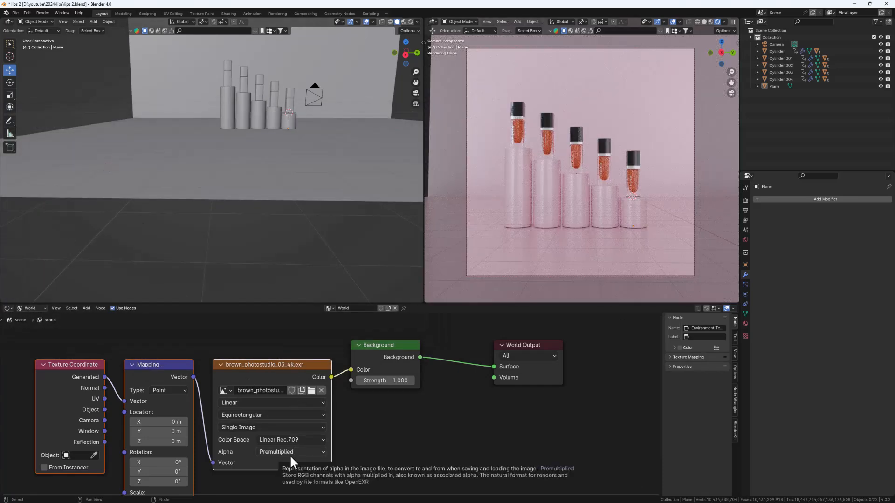
- Try lilienstein_2k.hdr as the world's environment texture image, and restore modern_buildings_2_2k.hdr
{"action": "left_click", "coordinate": [311, 391]}
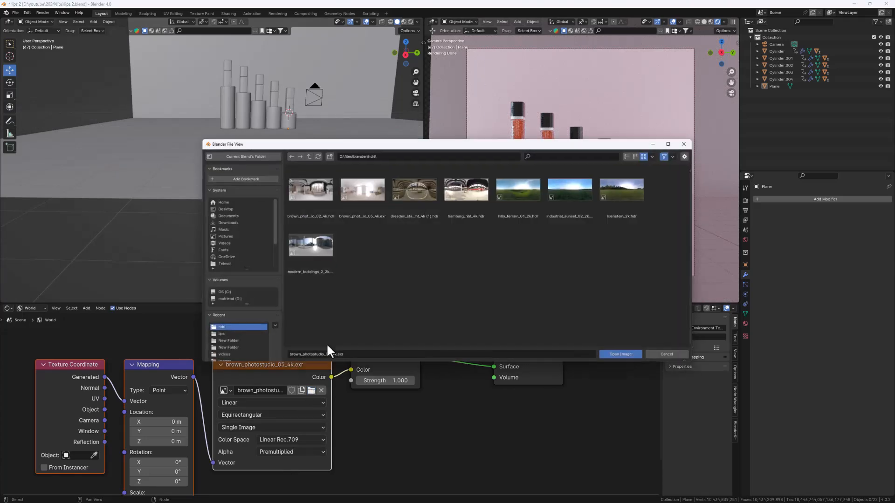
{"action": "left_click_drag", "start_coordinate": [473, 140], "coordinate": [193, 101]}
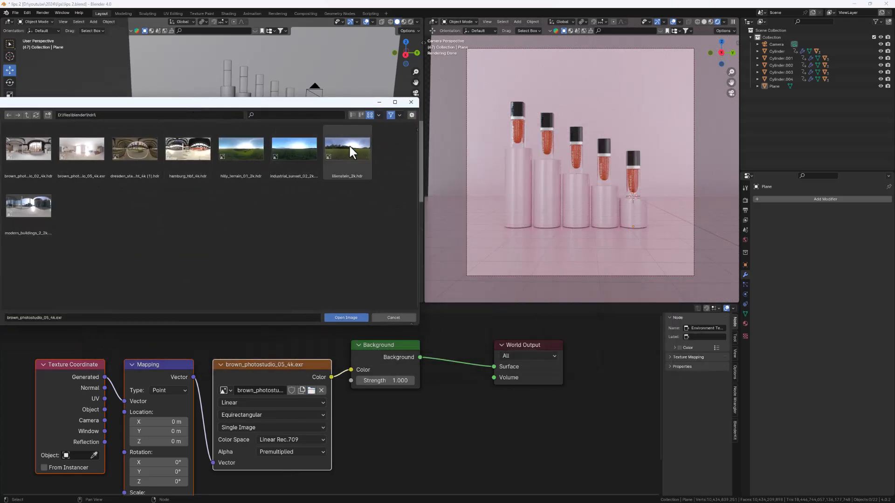
{"action": "double_click", "coordinate": [348, 148]}
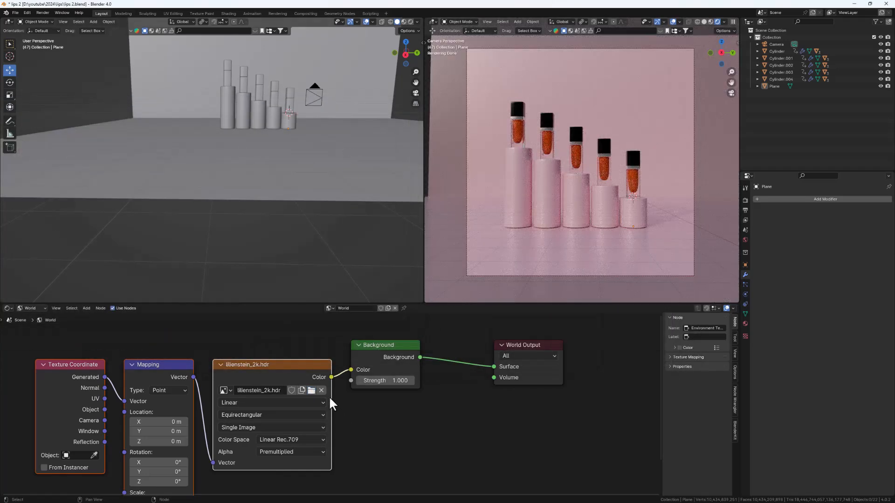
{"action": "left_click", "coordinate": [310, 391]}
{"action": "double_click", "coordinate": [304, 251]}
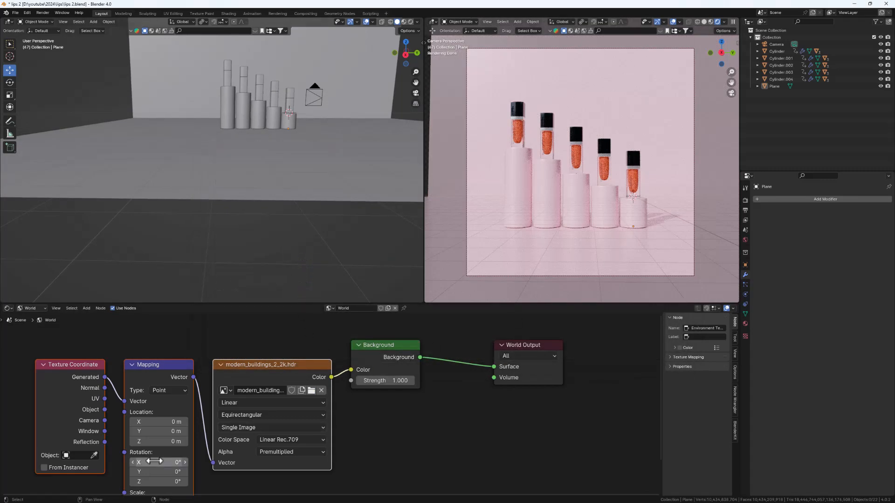
- Split the Shader Editor area, turn the lower part into a Timeline, and move to frame 55
{"action": "left_click_drag", "start_coordinate": [4, 492], "coordinate": [7, 422]}
{"action": "left_click", "coordinate": [9, 426]}
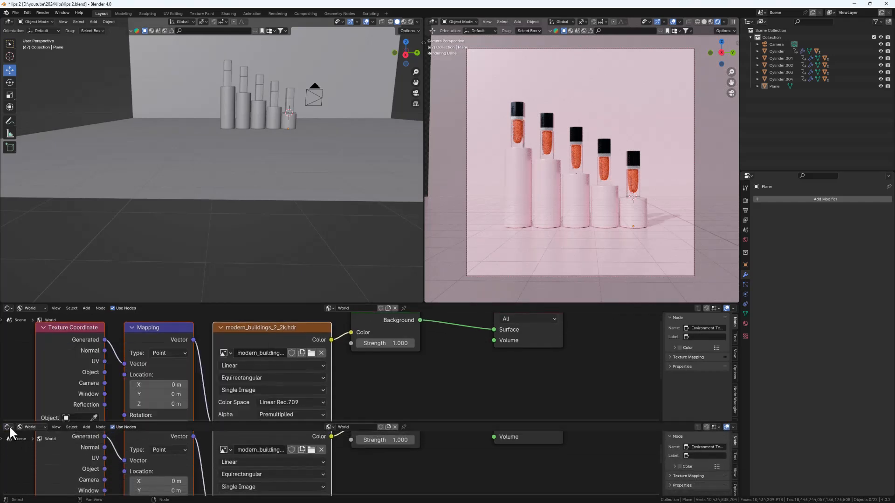
{"action": "left_click", "coordinate": [10, 426]}
{"action": "left_click", "coordinate": [105, 364]}
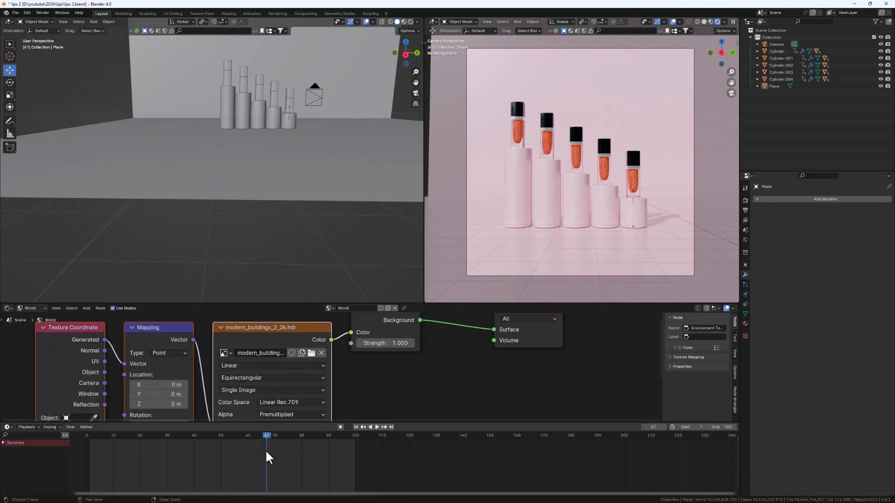
{"action": "left_click_drag", "start_coordinate": [266, 439], "coordinate": [234, 427]}
- Try industrial_sunset_02_2k.hdr and the dresden_station_night_4k image as the world's environment texture
{"action": "middle_click_drag", "start_coordinate": [279, 124], "coordinate": [271, 129]}
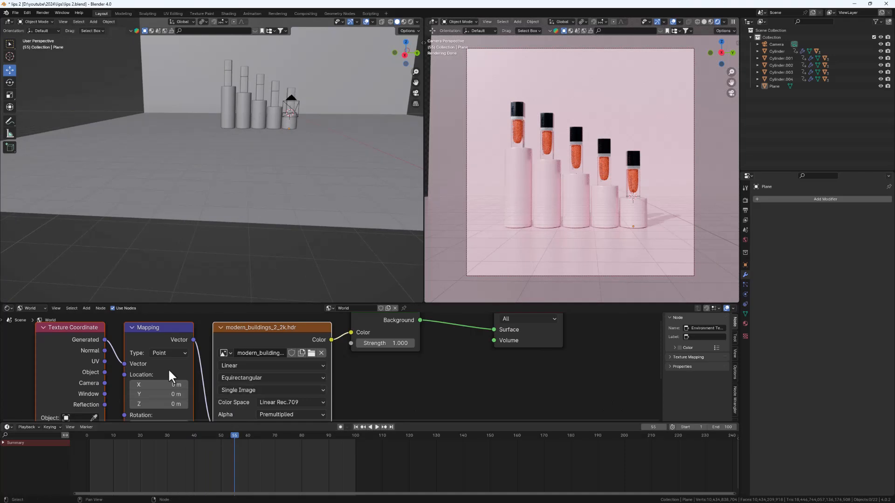
{"action": "scroll", "coordinate": [178, 371], "scroll_direction": "down", "scroll_amount": 2}
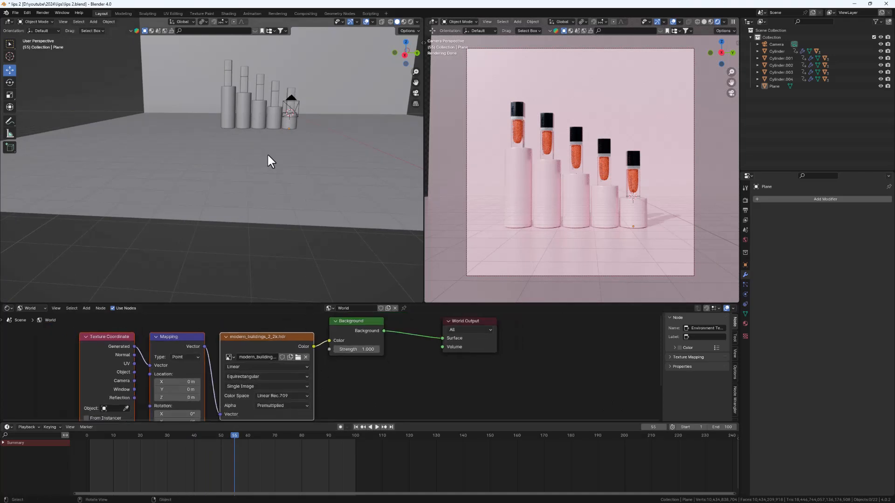
{"action": "left_click", "coordinate": [299, 357]}
{"action": "double_click", "coordinate": [571, 186]}
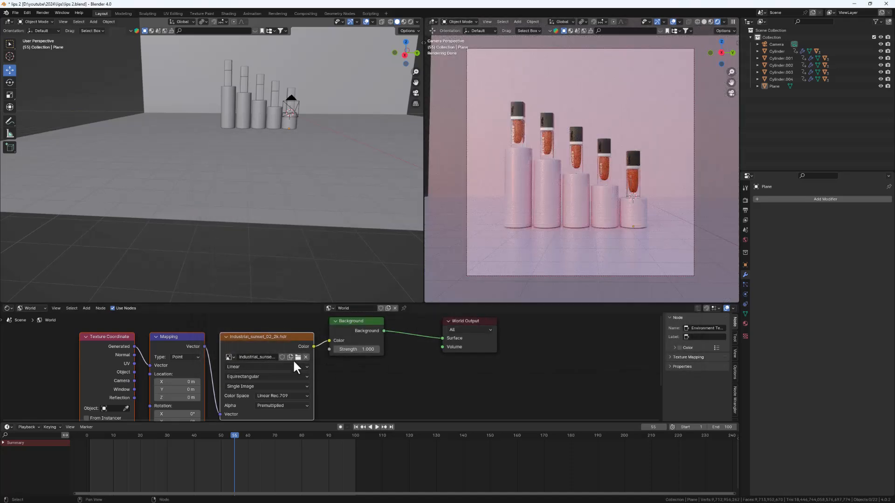
{"action": "left_click", "coordinate": [298, 357]}
{"action": "double_click", "coordinate": [411, 191]}
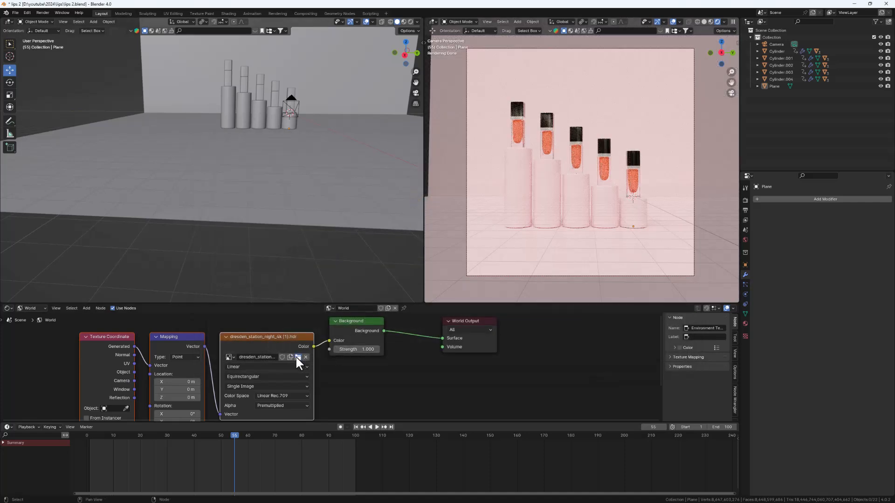
- Load brown_photostudio_02_4k.hdr as the world's environment texture image
{"action": "left_click", "coordinate": [297, 357]}
{"action": "left_click", "coordinate": [462, 193]}
{"action": "double_click", "coordinate": [461, 193]}
{"action": "left_click", "coordinate": [297, 357]}
{"action": "double_click", "coordinate": [306, 197]}
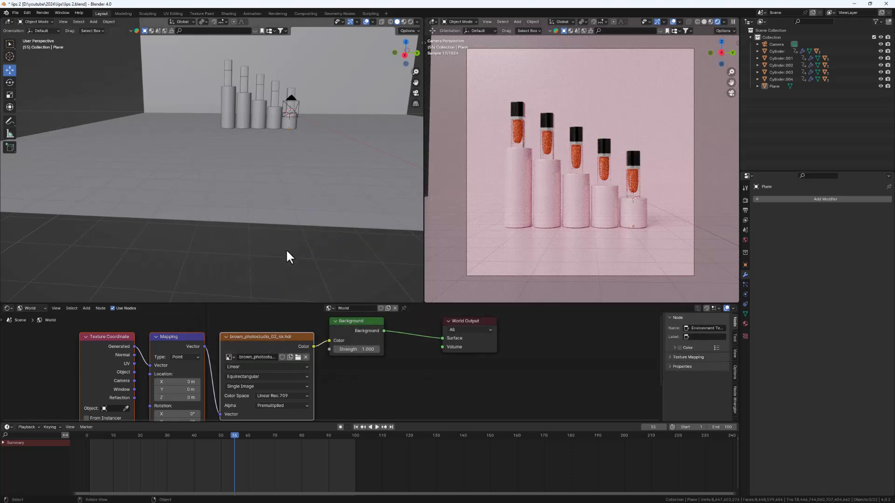
- Add an area light and move it beside the tallest podium, to about X 8.1 m, Y -19 m and Z 6 m
{"action": "middle_click_drag", "start_coordinate": [309, 174], "coordinate": [201, 137]}
{"action": "key", "text": "shift+a"}
{"action": "key", "text": "Caps_Lock"}
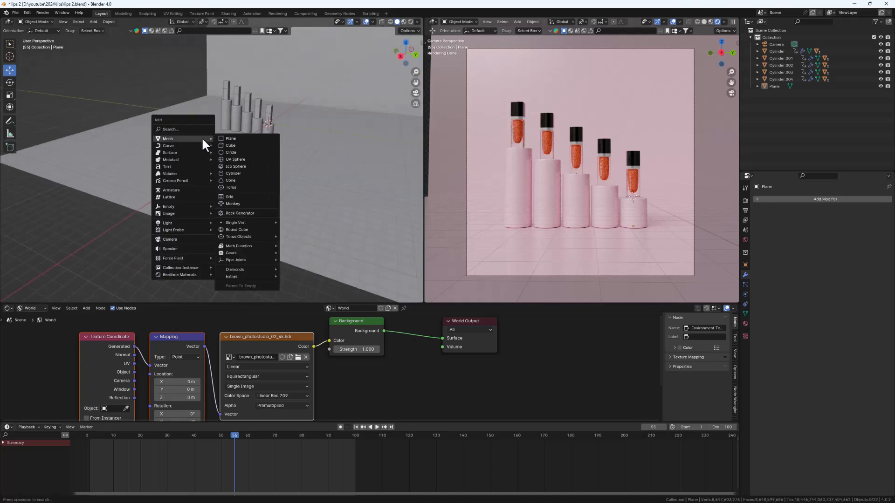
{"action": "mouse_move", "coordinate": [186, 222]}
{"action": "left_click", "coordinate": [230, 247]}
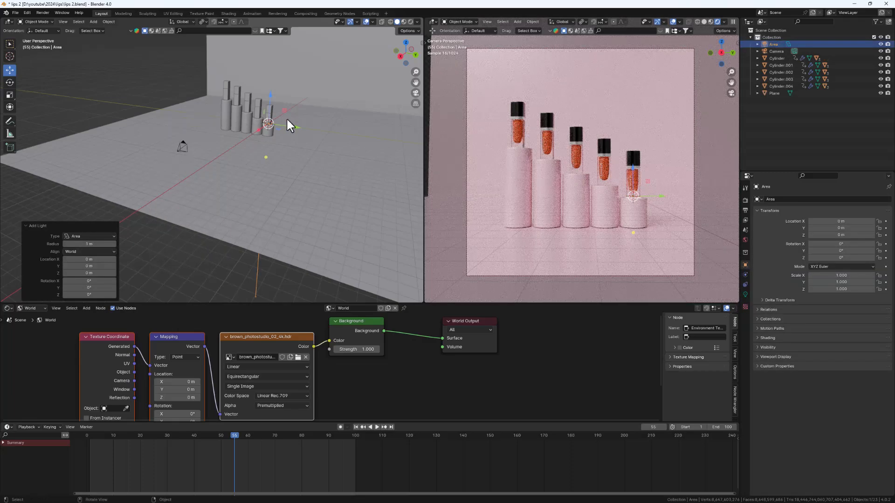
{"action": "left_click_drag", "start_coordinate": [295, 124], "coordinate": [146, 120]}
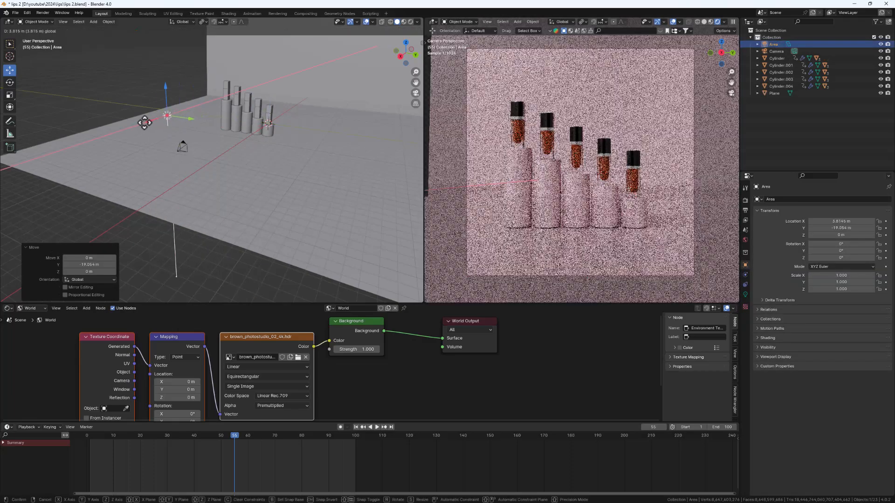
{"action": "left_click_drag", "start_coordinate": [149, 89], "coordinate": [140, 55]}
- Enlarge the area light to a scale of about 12.56 and aim it at the podiums
{"action": "middle_click_drag", "start_coordinate": [140, 55], "coordinate": [179, 107]}
{"action": "key", "text": "s"}
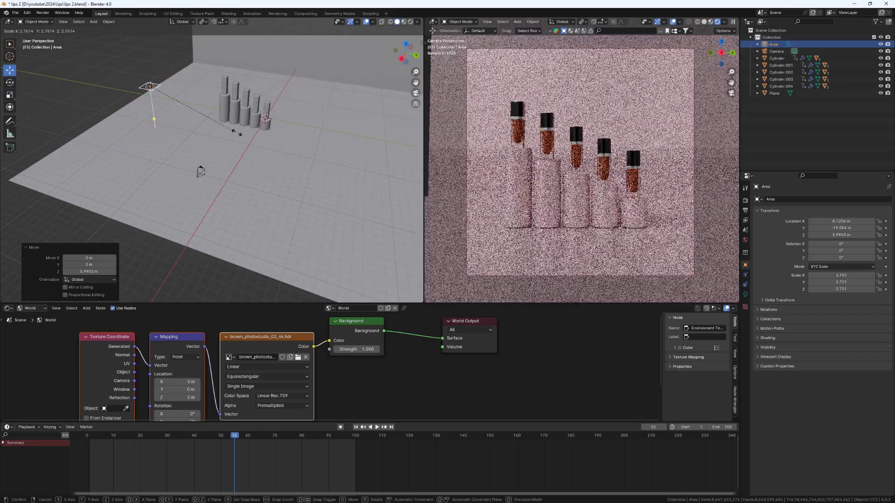
{"action": "left_click", "coordinate": [11, 143]}
{"action": "left_click_drag", "start_coordinate": [151, 119], "coordinate": [248, 106]}
{"action": "key", "text": "s"}
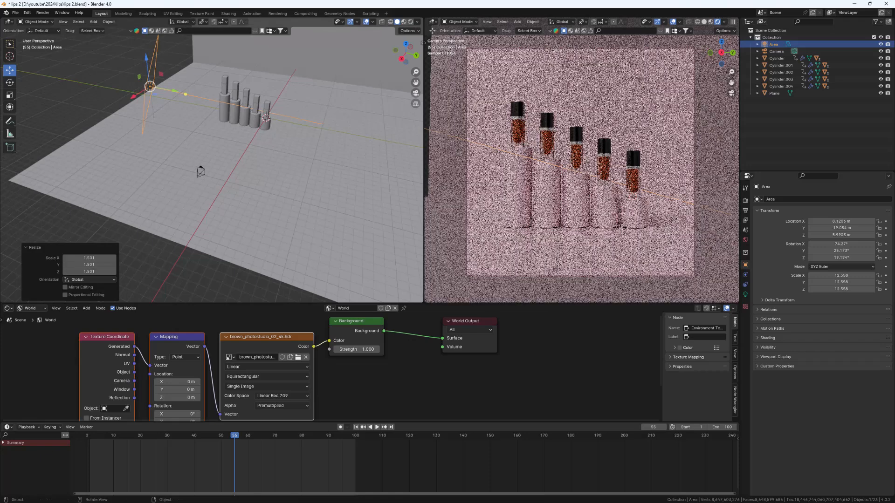
{"action": "left_click", "coordinate": [198, 169]}
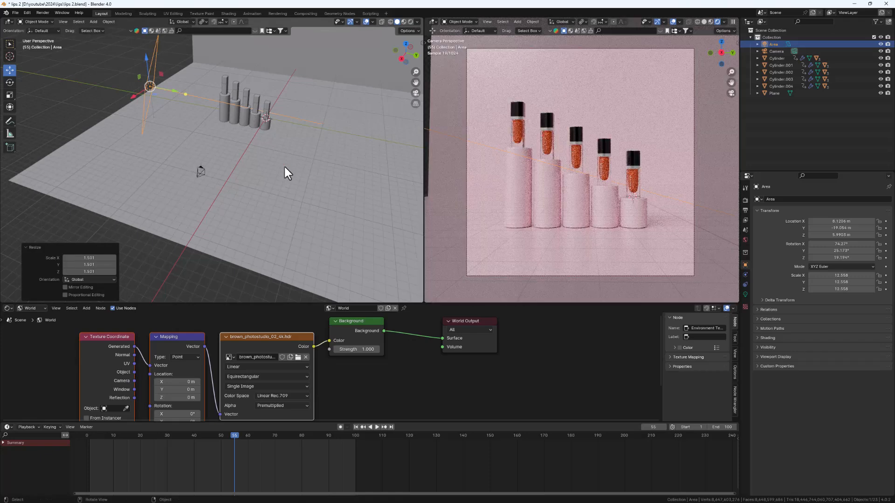
- Try a power of 1000 W for the area light
{"action": "left_click", "coordinate": [744, 293]}
{"action": "left_click", "coordinate": [814, 247]}
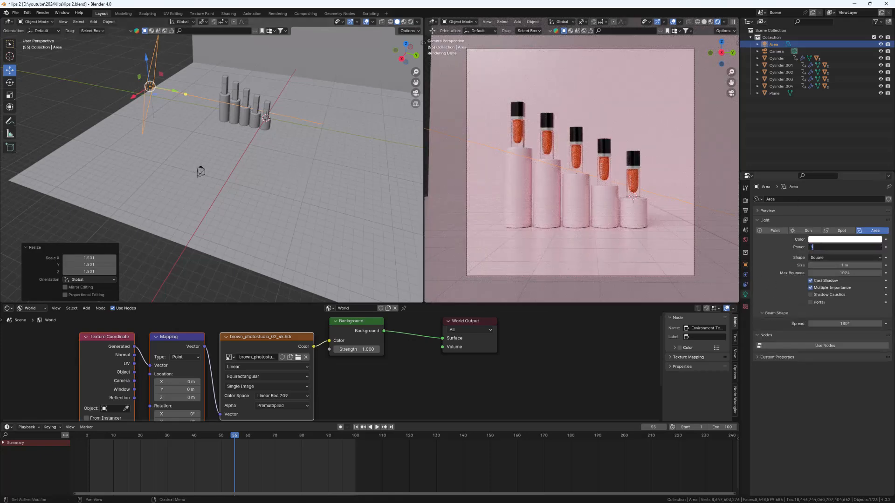
{"action": "type", "text": "1000"}
{"action": "key", "text": "Return"}
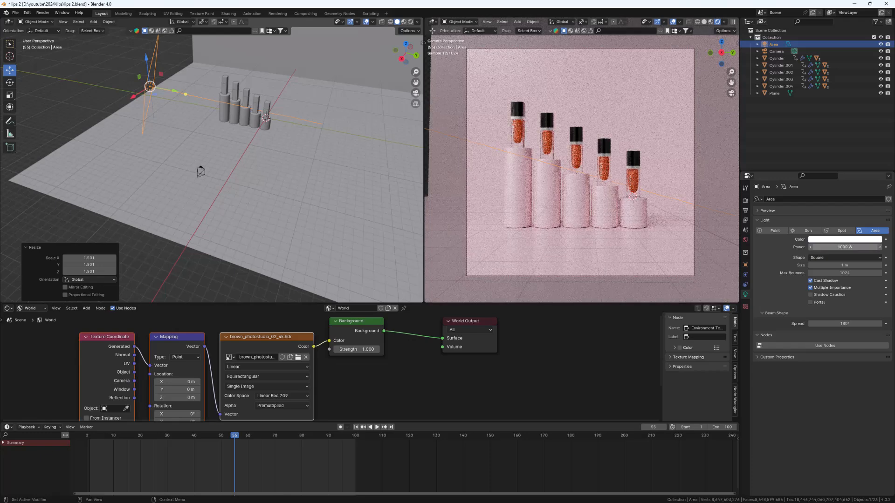
- Scale the area light up by about 1.108 and set its power to 2000 W
{"action": "middle_click_drag", "start_coordinate": [156, 154], "coordinate": [170, 147]}
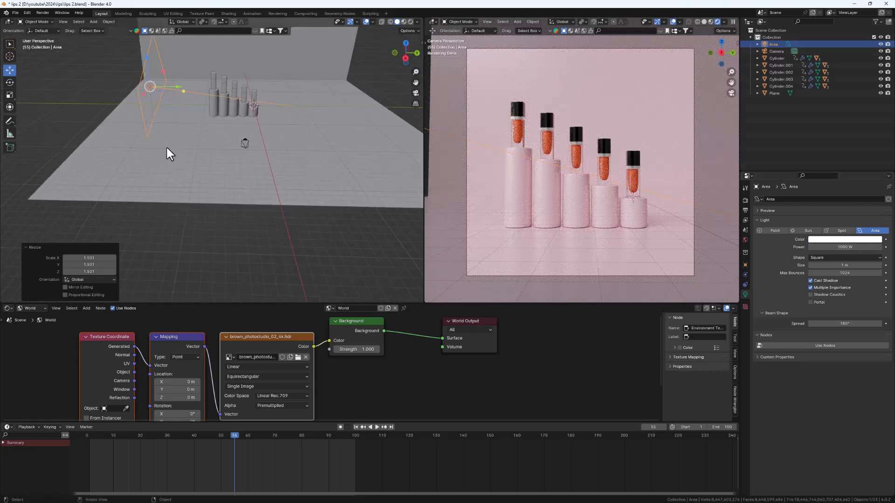
{"action": "key", "text": "s"}
{"action": "left_click", "coordinate": [165, 156]}
{"action": "left_click", "coordinate": [852, 247]}
{"action": "type", "text": "2000"}
{"action": "key", "text": "Return"}
- Tint the area light purple with a hue of about 0.708
{"action": "left_click", "coordinate": [852, 241]}
{"action": "left_click", "coordinate": [851, 160]}
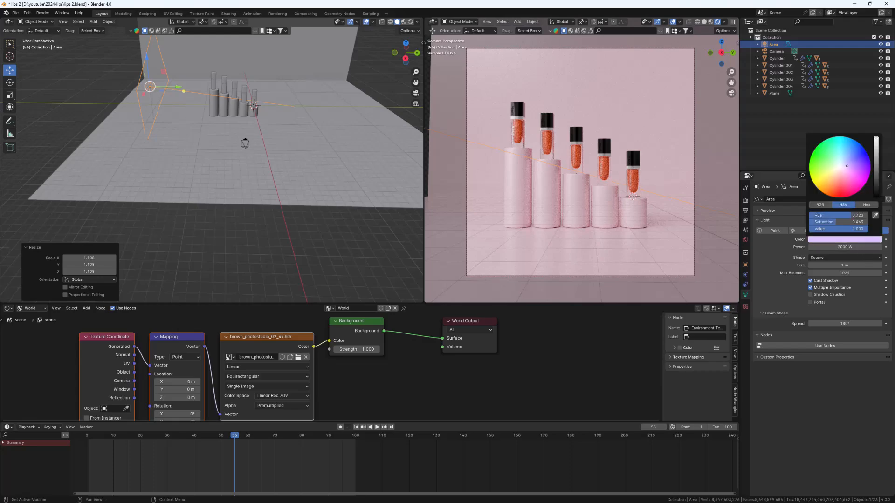
{"action": "left_click_drag", "start_coordinate": [853, 163], "coordinate": [857, 165]}
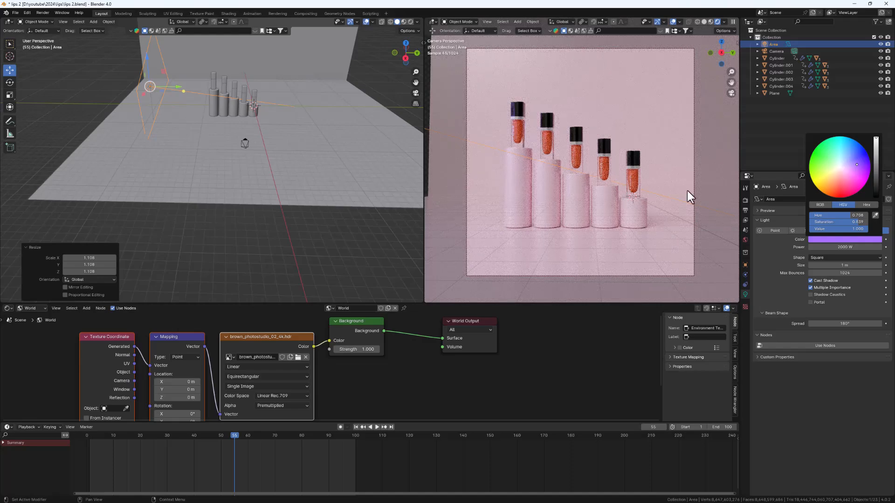
- Duplicate the purple area light about 45.6 m along Y to the opposite side and aim the copy at the podiums
{"action": "scroll", "coordinate": [205, 155], "scroll_direction": "down", "scroll_amount": 2}
{"action": "key", "text": "shift+d"}
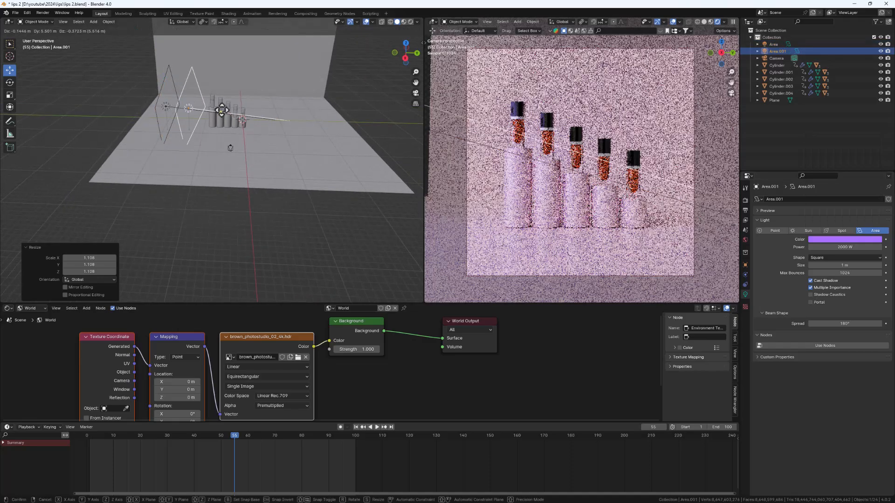
{"action": "left_click", "coordinate": [383, 114]}
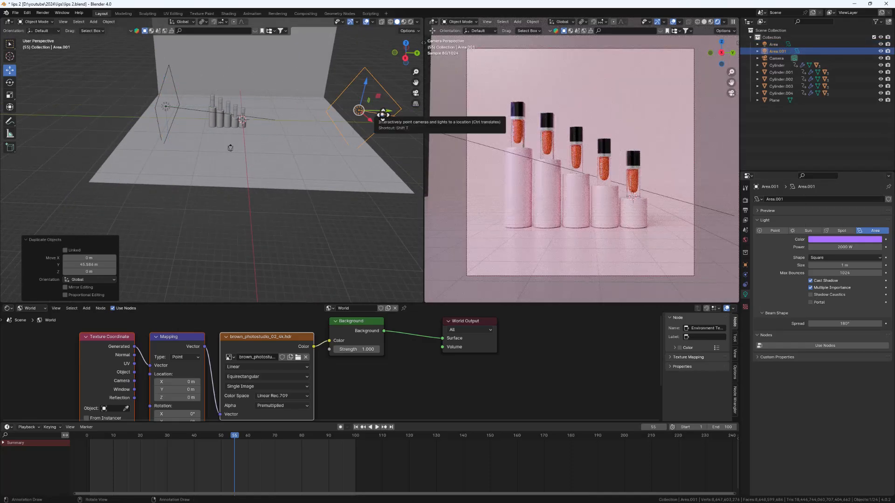
{"action": "key", "text": "r"}
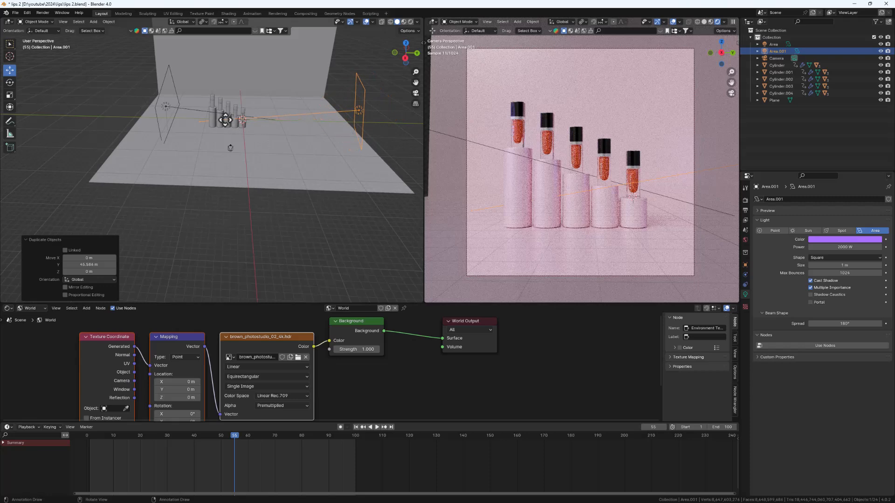
{"action": "left_click", "coordinate": [225, 120]}
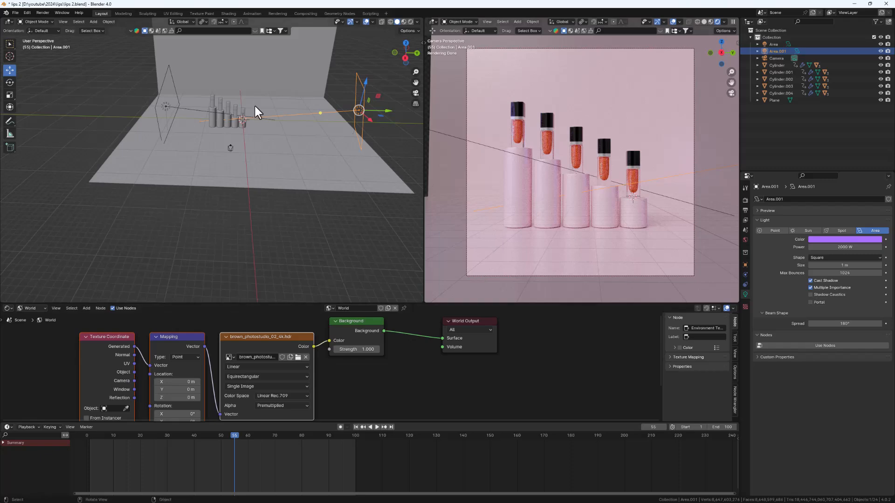
- Play the animation from the start to review the rising podiums under the new lighting
{"action": "left_click_drag", "start_coordinate": [240, 434], "coordinate": [88, 449]}
{"action": "key", "text": "space"}
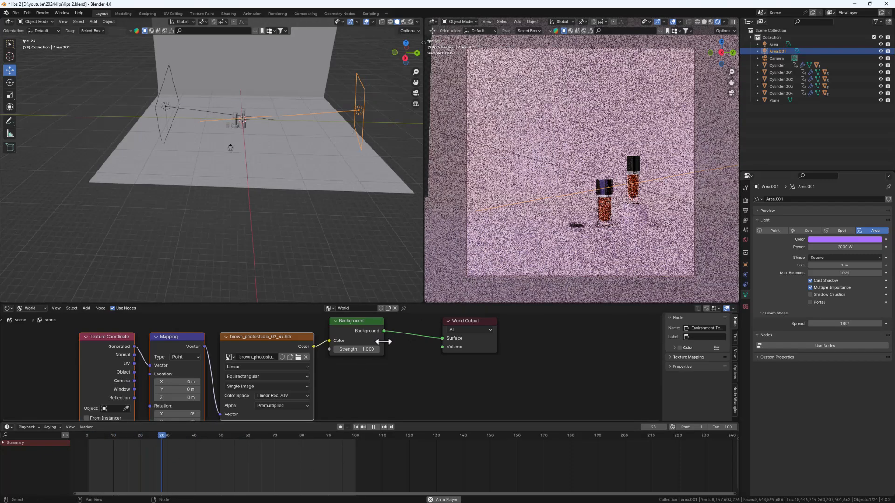
{"action": "key", "text": "space"}
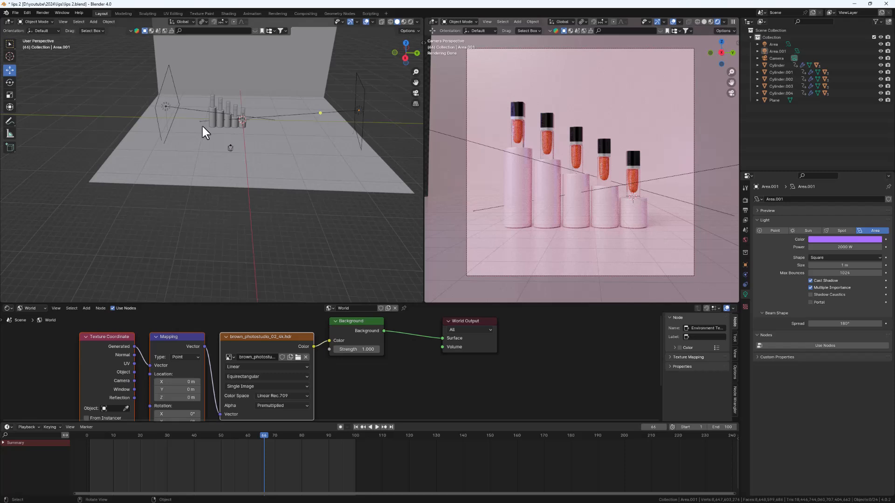
- Select the inner liquid of the lip gloss on the tallest podium and enable the face orientation overlay
{"action": "scroll", "coordinate": [223, 132], "scroll_direction": "up", "scroll_amount": 5}
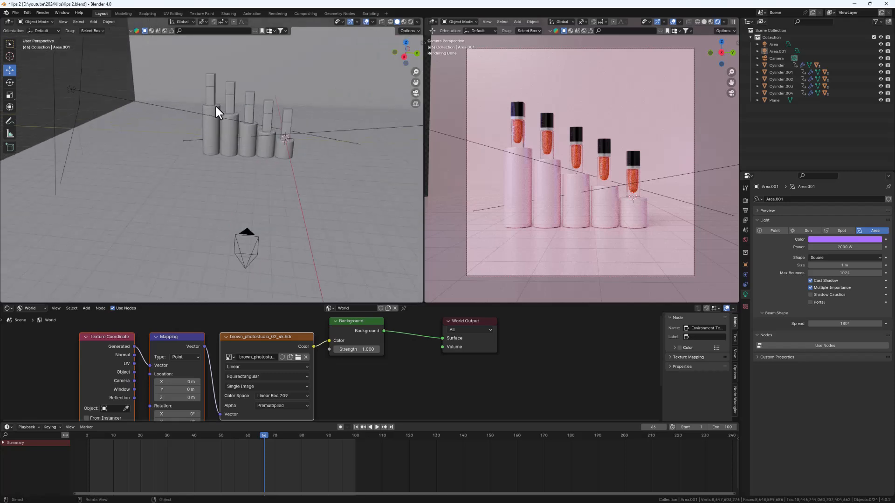
{"action": "scroll", "coordinate": [256, 126], "scroll_direction": "up", "scroll_amount": 3}
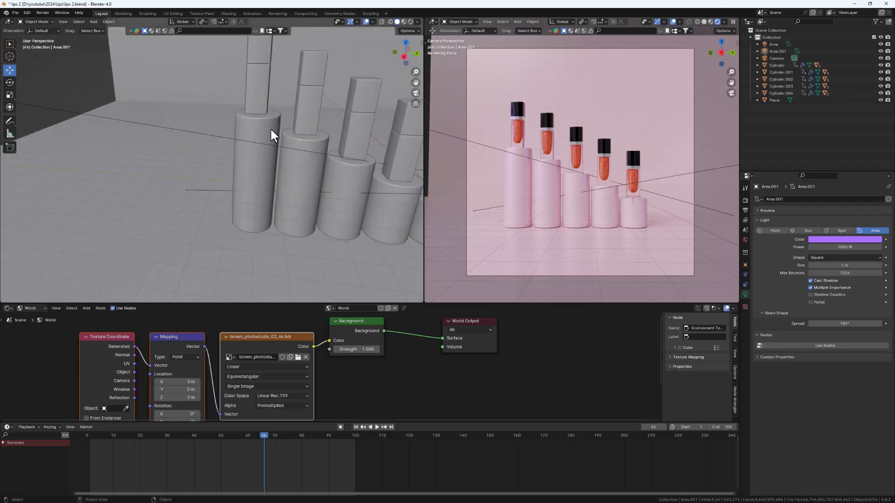
{"action": "scroll", "coordinate": [280, 130], "scroll_direction": "up", "scroll_amount": 2}
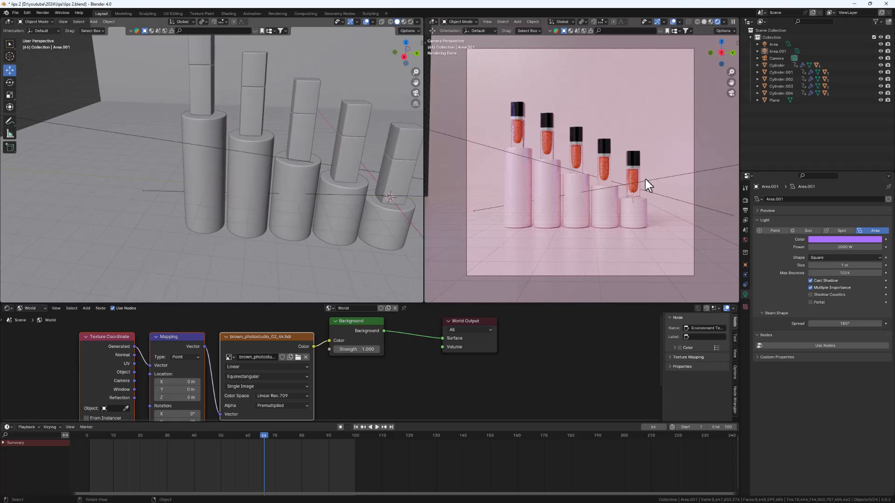
{"action": "left_click", "coordinate": [203, 86]}
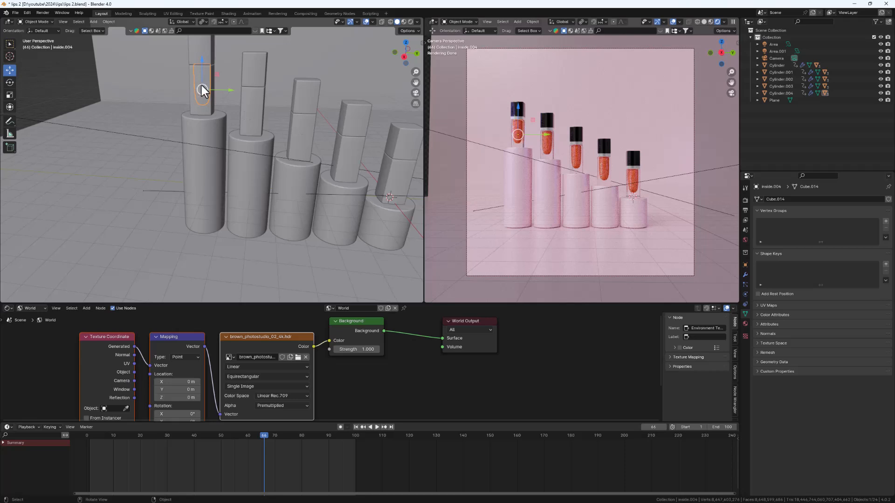
{"action": "left_click", "coordinate": [373, 22]}
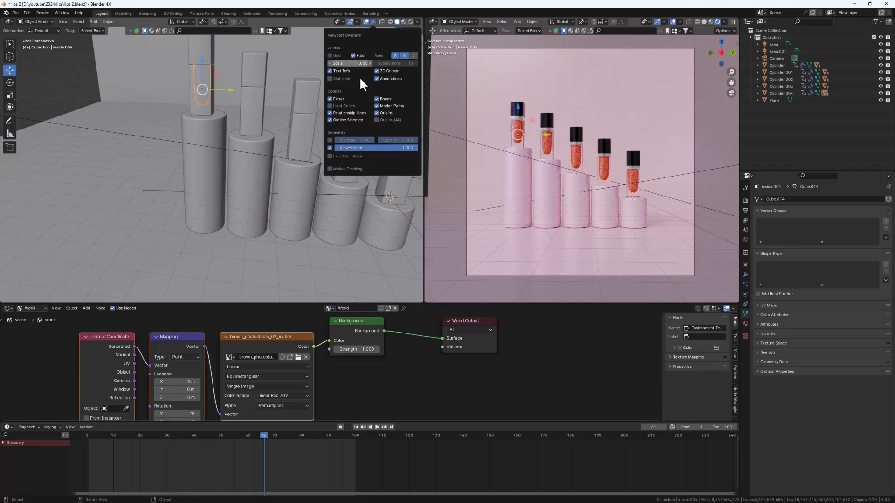
{"action": "left_click", "coordinate": [330, 156]}
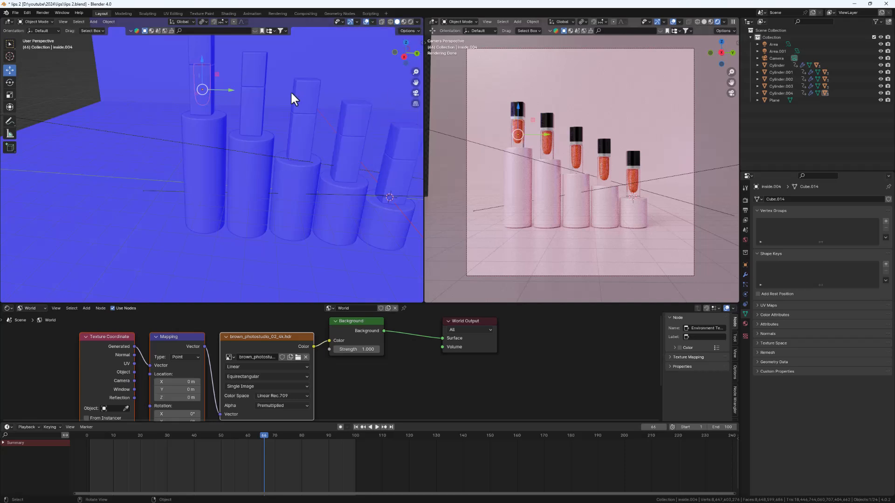
- Isolate the inner liquid mesh in local view and flip the normals of all its faces
{"action": "key", "text": "KP_Divide"}
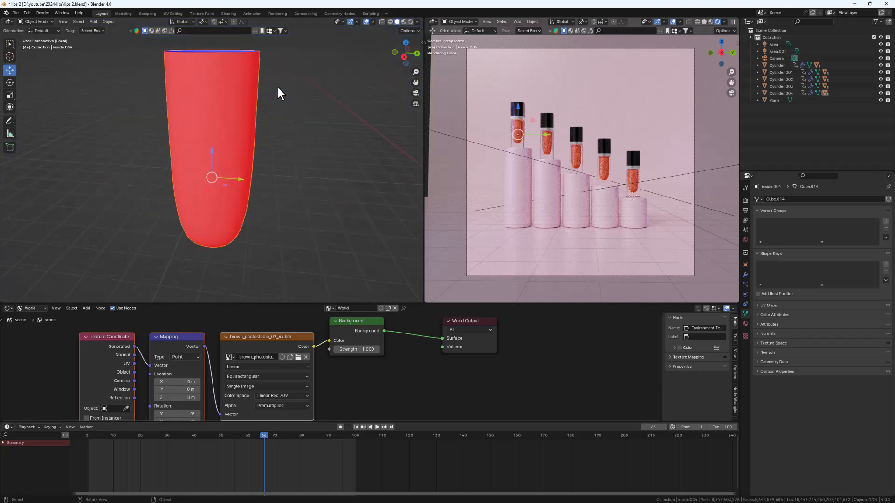
{"action": "mouse_move", "coordinate": [241, 111]}
{"action": "middle_mouse_down"}
{"action": "mouse_move", "coordinate": [224, 172]}
{"action": "mouse_move", "coordinate": [225, 104]}
{"action": "middle_mouse_up"}
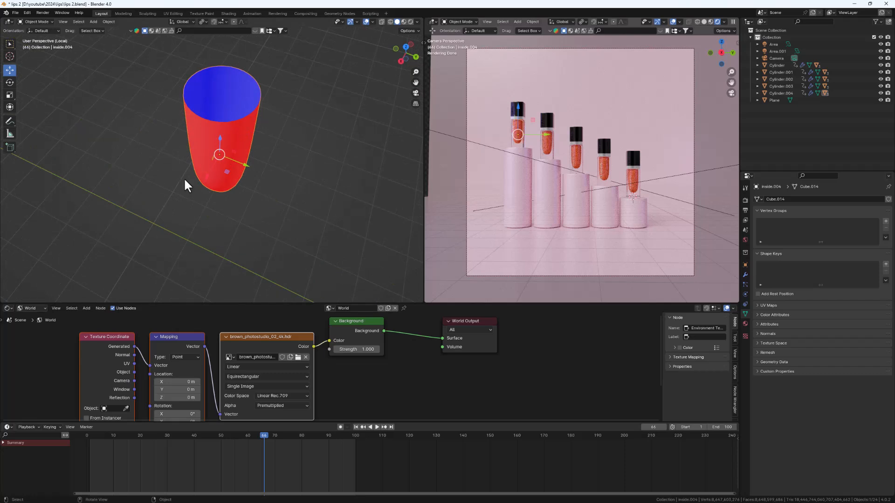
{"action": "key", "text": "Tab"}
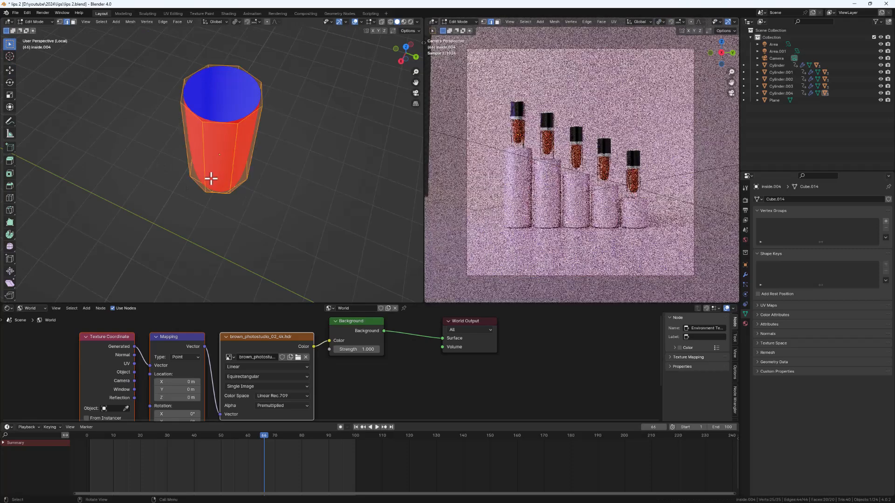
{"action": "key", "text": "alt+n"}
{"action": "left_click", "coordinate": [208, 150]}
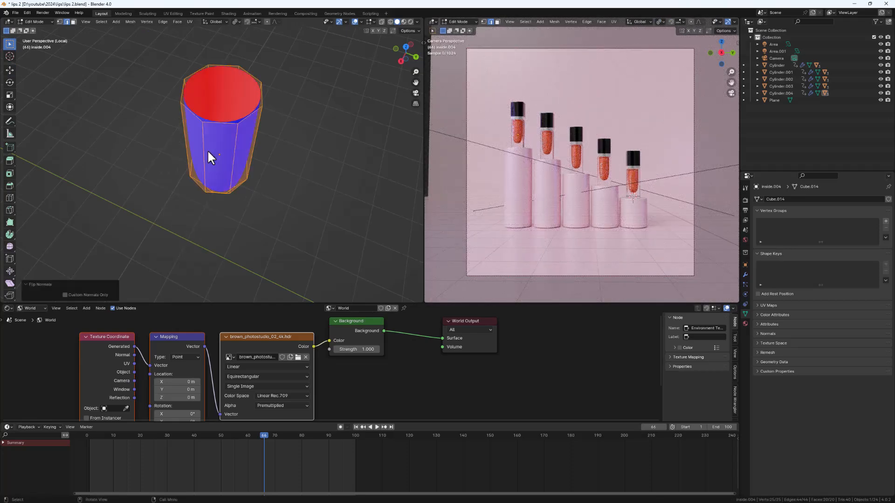
{"action": "middle_click_drag", "start_coordinate": [220, 180], "coordinate": [236, 146]}
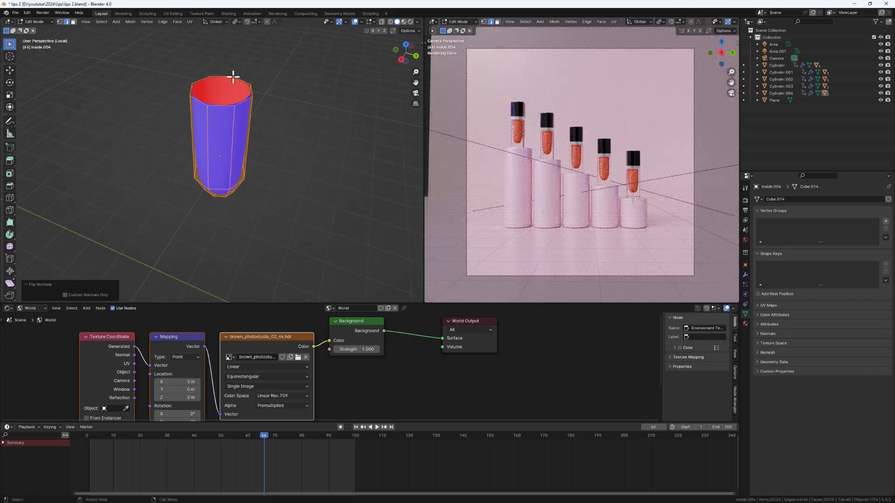
- Cap the liquid's open top by extruding its rim inward twice, the first time scaled to 0.611, and filling the centre
{"action": "left_click", "coordinate": [213, 105], "text": "alt"}
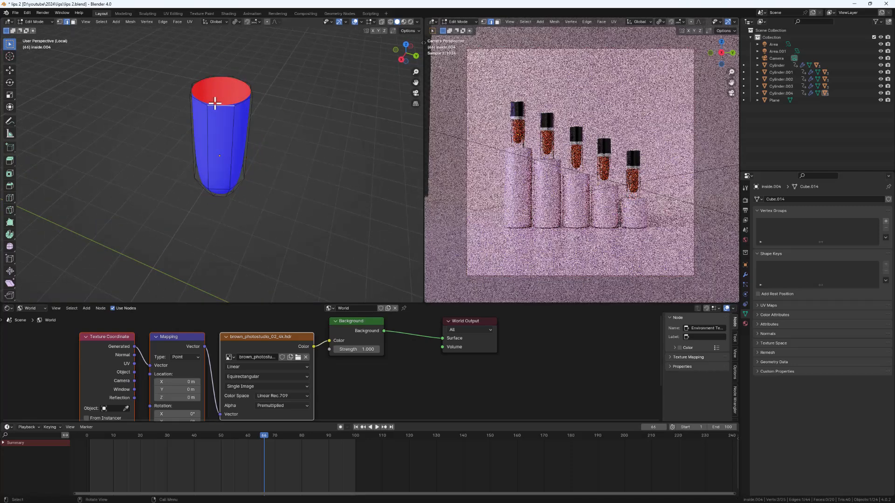
{"action": "scroll", "coordinate": [238, 85], "scroll_direction": "up", "scroll_amount": 3}
{"action": "key", "text": "e"}
{"action": "key", "text": "s"}
{"action": "left_click", "coordinate": [261, 157]}
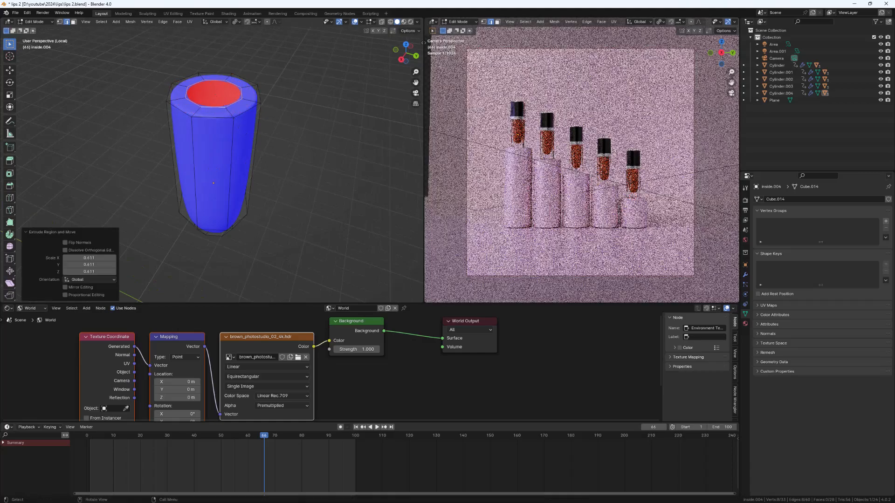
{"action": "key", "text": "e"}
{"action": "key", "text": "s"}
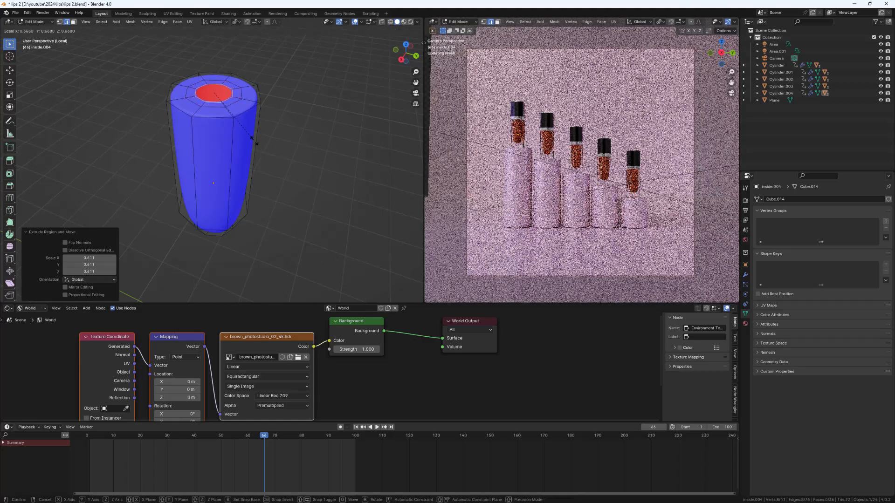
{"action": "left_click", "coordinate": [256, 141]}
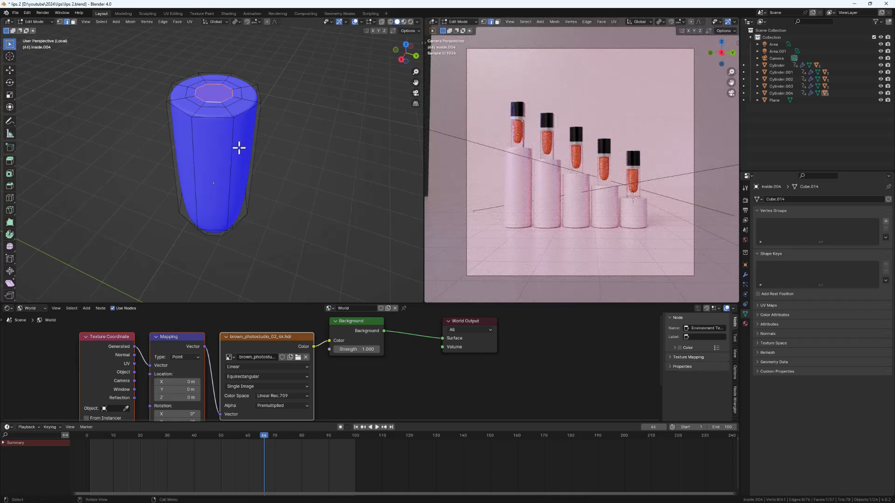
- Add an edge loop around the liquid's side, slide it close to the top rim, and return to Object Mode
{"action": "key", "text": "ctrl+r"}
{"action": "left_click", "coordinate": [250, 156]}
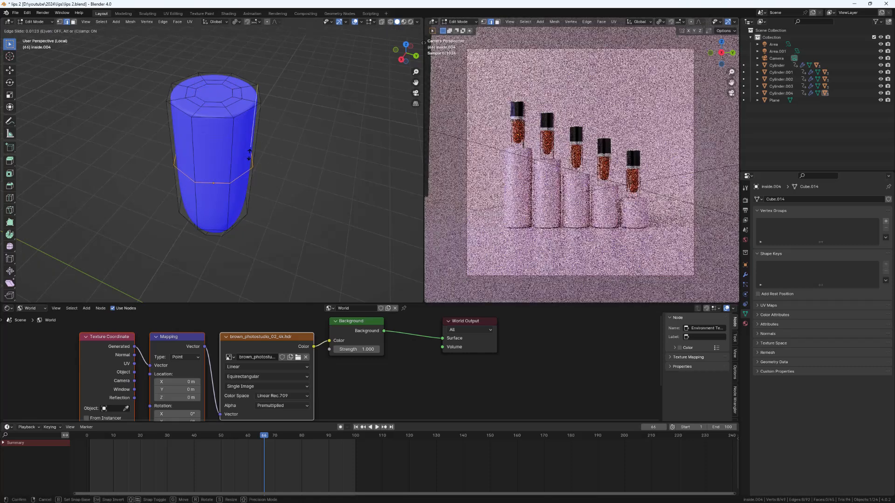
{"action": "left_click", "coordinate": [250, 110]}
{"action": "key", "text": "Tab"}
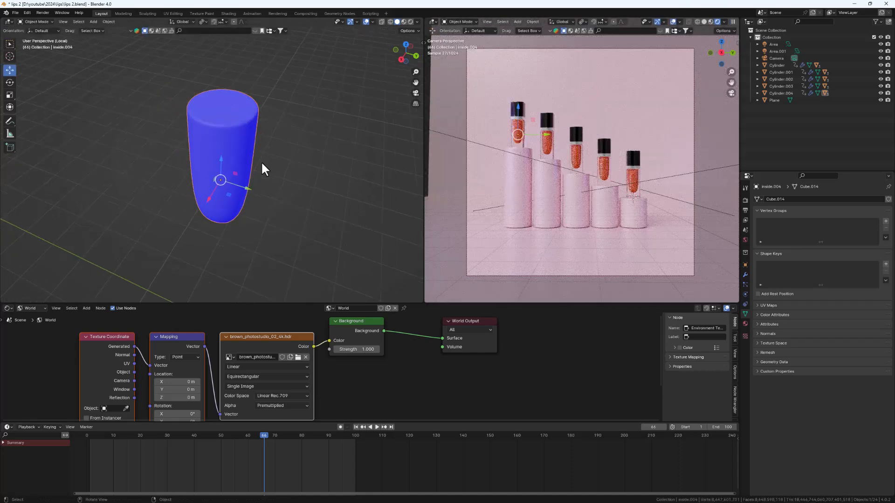
{"action": "middle_click_drag", "start_coordinate": [261, 163], "coordinate": [257, 142]}
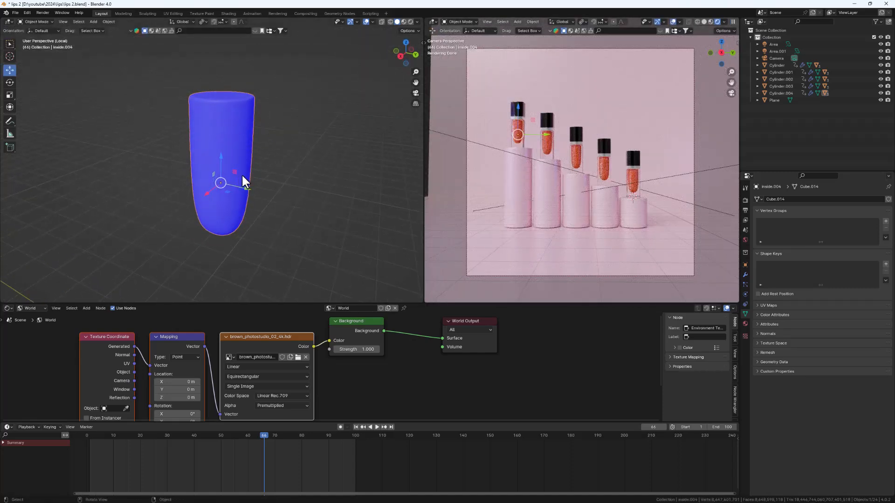
- Leave local view to show the whole scene again and turn off the face orientation overlay
{"action": "key", "text": "KP_Divide"}
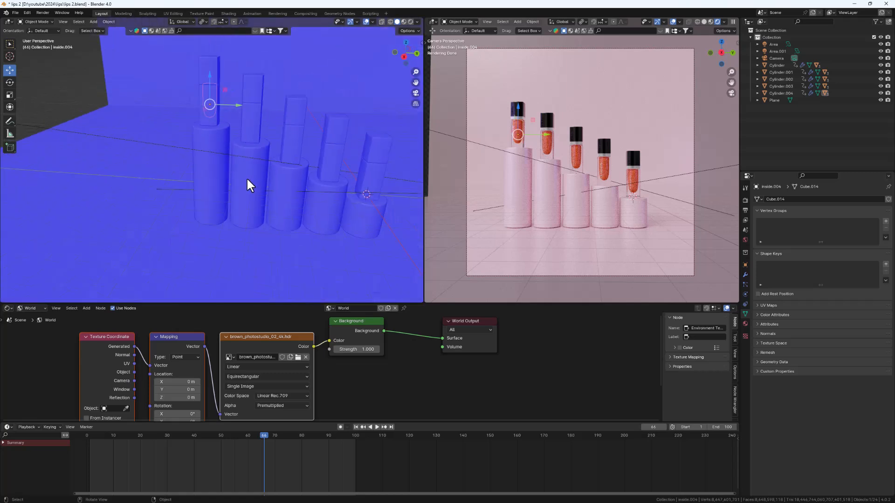
{"action": "left_click", "coordinate": [374, 20]}
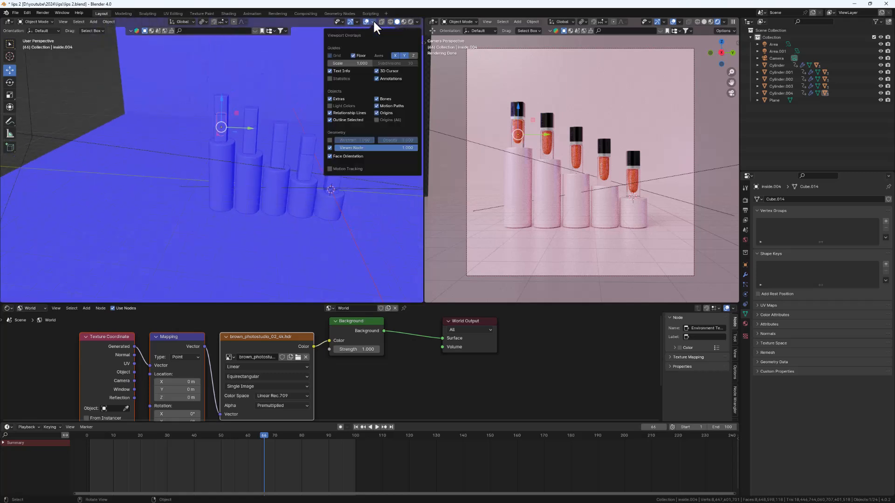
{"action": "left_click", "coordinate": [338, 157]}
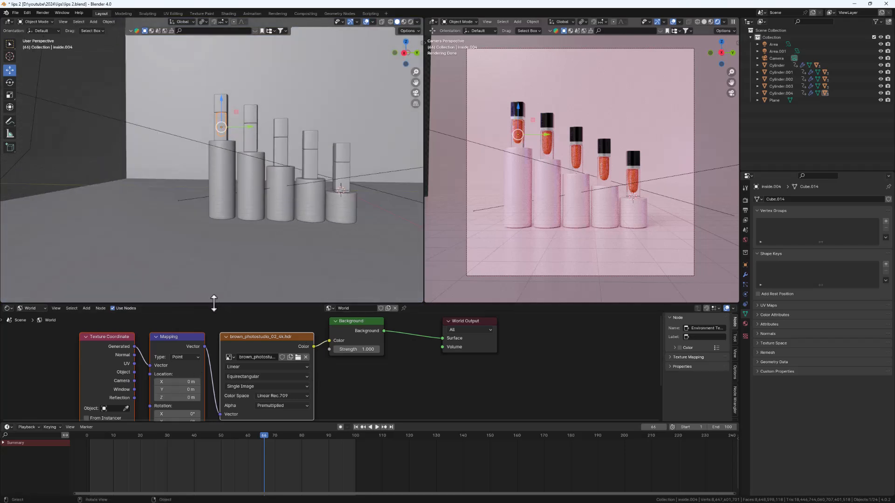
- Enlarge the shader editor and switch it from world nodes to the liquid's object material
{"action": "left_click_drag", "start_coordinate": [217, 303], "coordinate": [217, 257]}
{"action": "scroll", "coordinate": [218, 323], "scroll_direction": "down", "scroll_amount": 1}
{"action": "middle_click_drag", "start_coordinate": [219, 322], "coordinate": [251, 311]}
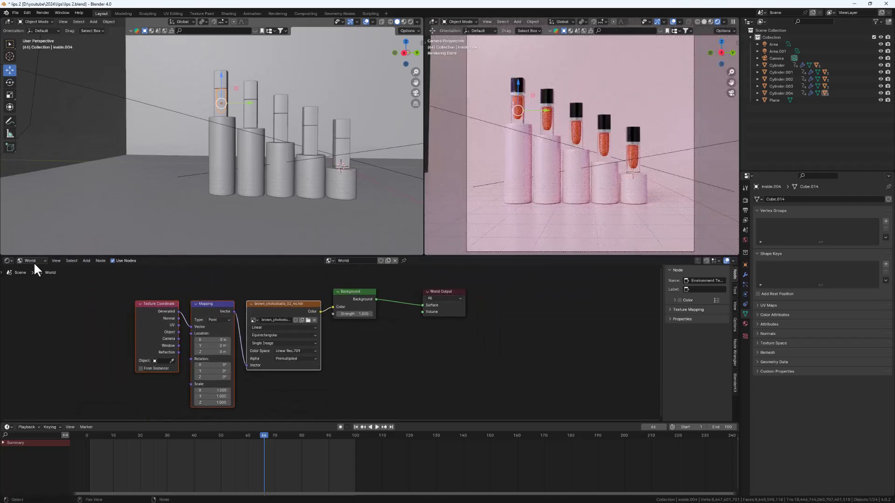
{"action": "left_click", "coordinate": [31, 261]}
{"action": "left_click", "coordinate": [38, 278]}
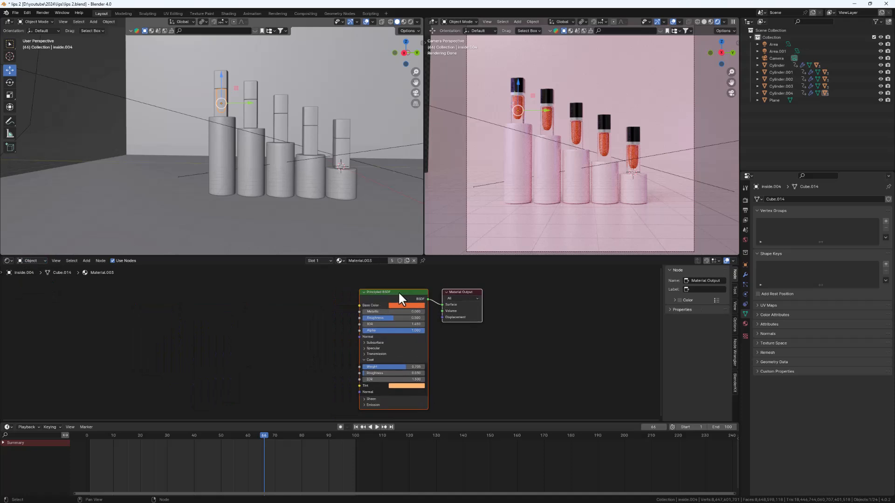
- Add a Color Ramp node beside the Principled BSDF in the liquid material
{"action": "scroll", "coordinate": [376, 296], "scroll_direction": "up", "scroll_amount": 2}
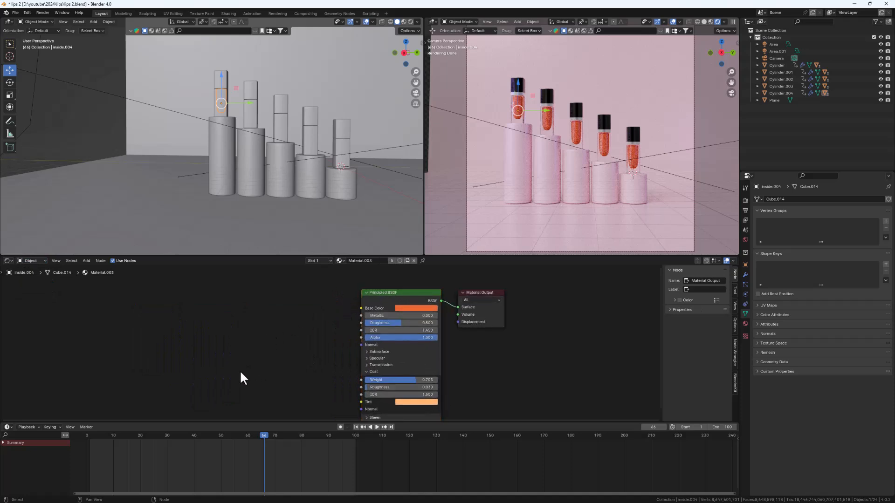
{"action": "key", "text": "shift+a"}
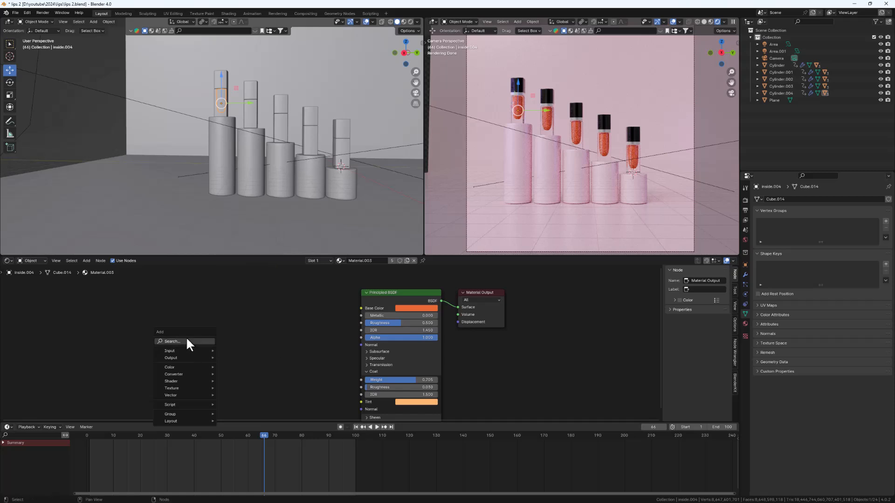
{"action": "mouse_move", "coordinate": [180, 351]}
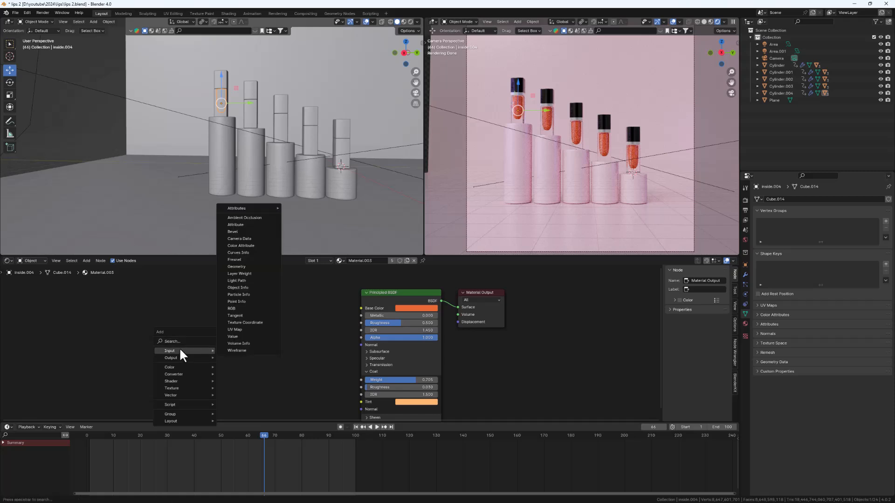
{"action": "left_click", "coordinate": [183, 341]}
{"action": "type", "text": "color ramp"}
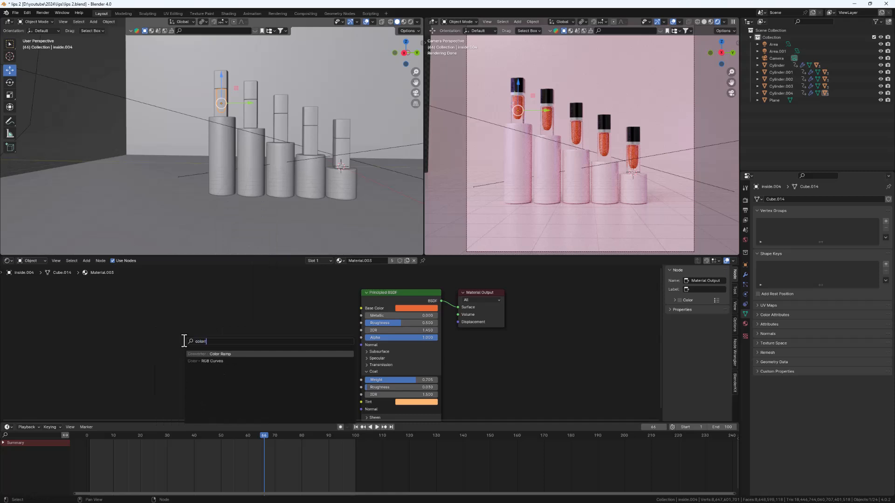
{"action": "key", "text": "Return"}
{"action": "left_click", "coordinate": [227, 306]}
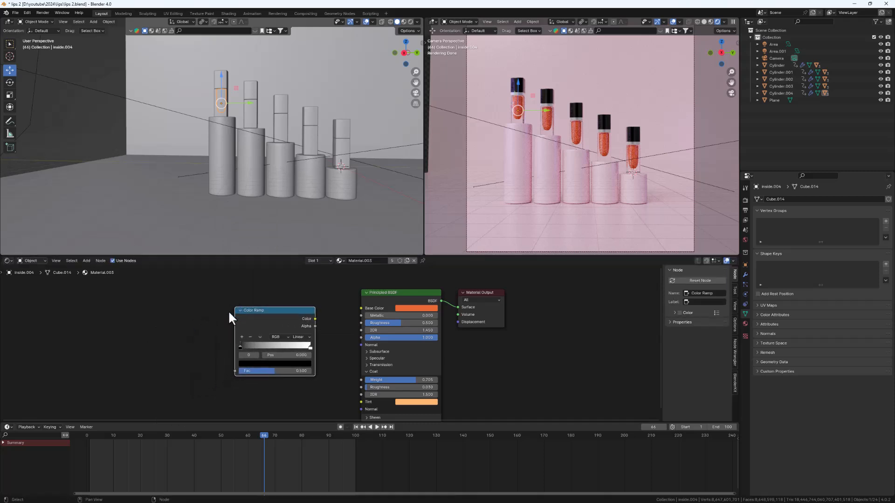
- Try driving the Color Ramp's factor with the Random output of a new Particle Info node
{"action": "scroll", "coordinate": [210, 391], "scroll_direction": "up", "scroll_amount": 1}
{"action": "left_click_drag", "start_coordinate": [239, 366], "coordinate": [196, 365]}
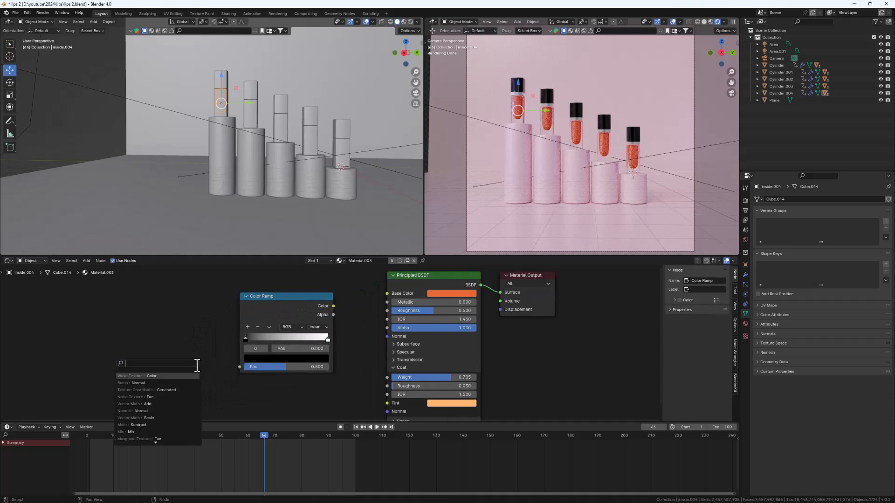
{"action": "type", "text": "rian"}
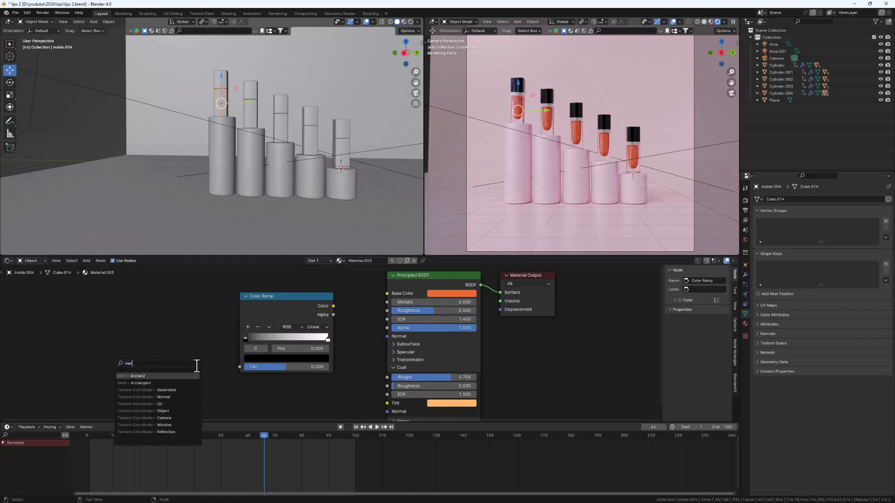
{"action": "key", "text": "BackSpace"}
{"action": "key", "text": "BackSpace"}
{"action": "key", "text": "BackSpace"}
{"action": "type", "text": "and"}
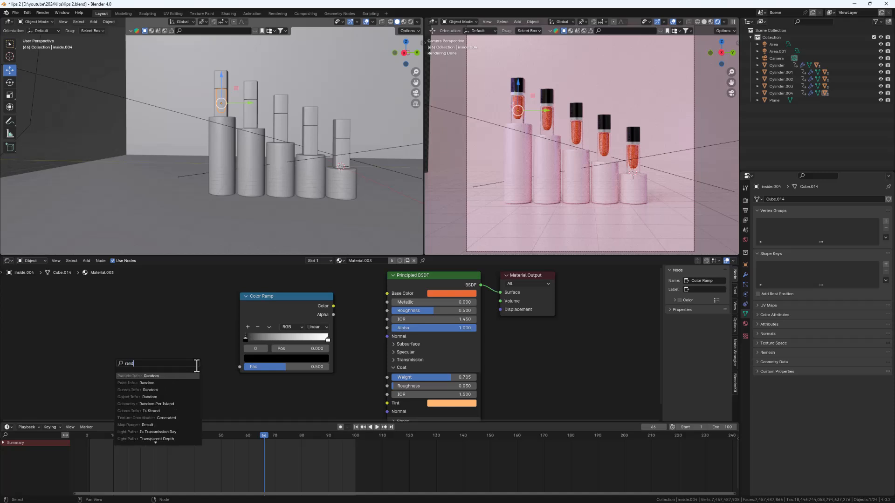
{"action": "key", "text": "Return"}
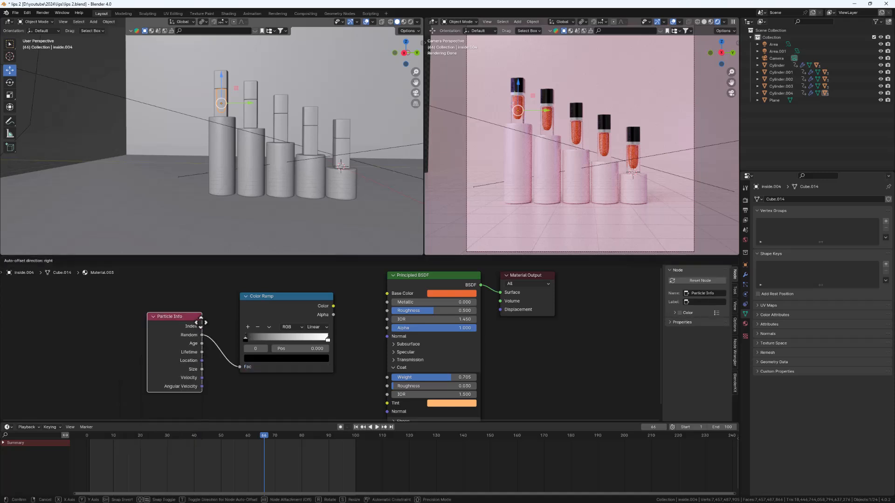
{"action": "left_click", "coordinate": [150, 327]}
- Drive the Color Ramp's factor with a new Object Info node's Random output, delete the Particle Info node, and space the nodes apart
{"action": "left_click_drag", "start_coordinate": [240, 367], "coordinate": [210, 364]}
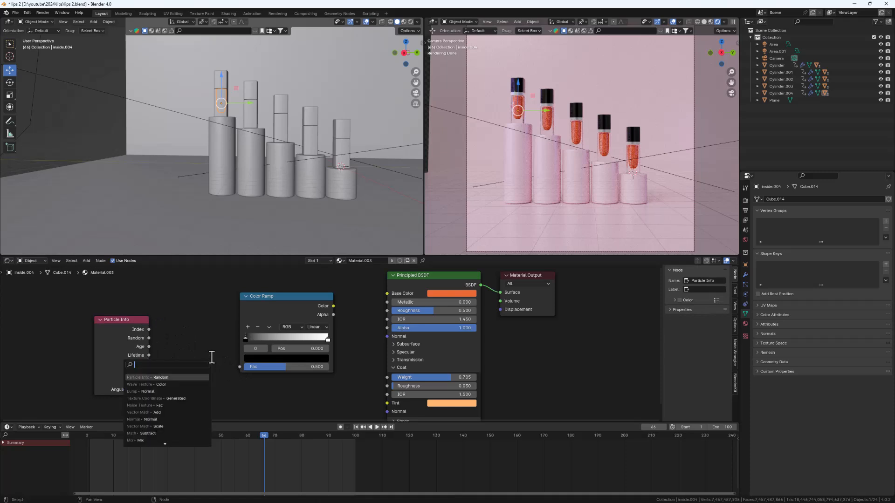
{"action": "type", "text": "ran"}
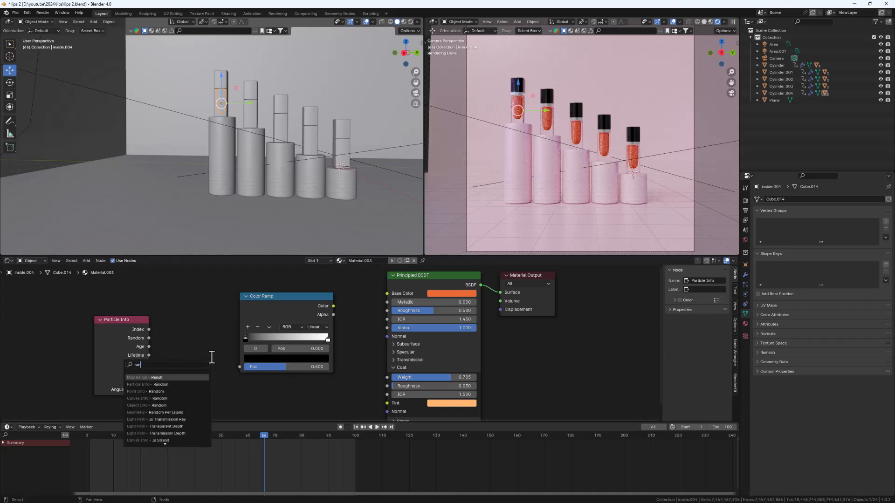
{"action": "type", "text": "dom"}
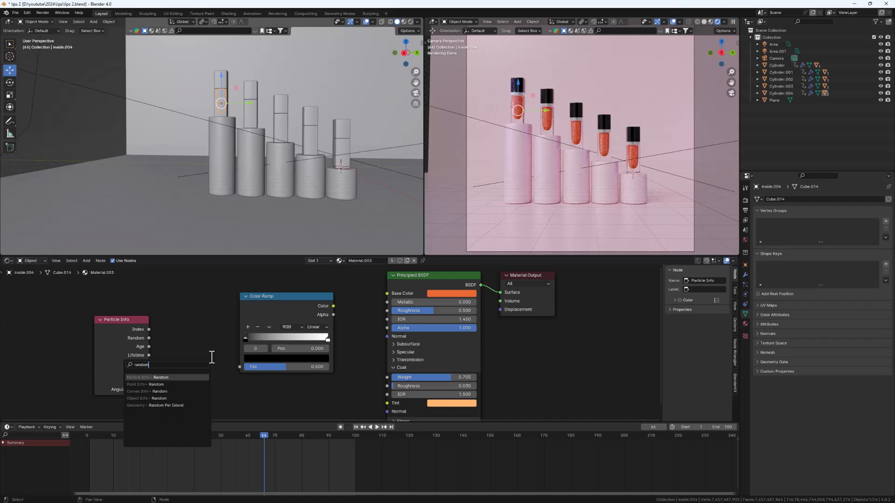
{"action": "left_click", "coordinate": [158, 399]}
{"action": "left_click", "coordinate": [129, 324]}
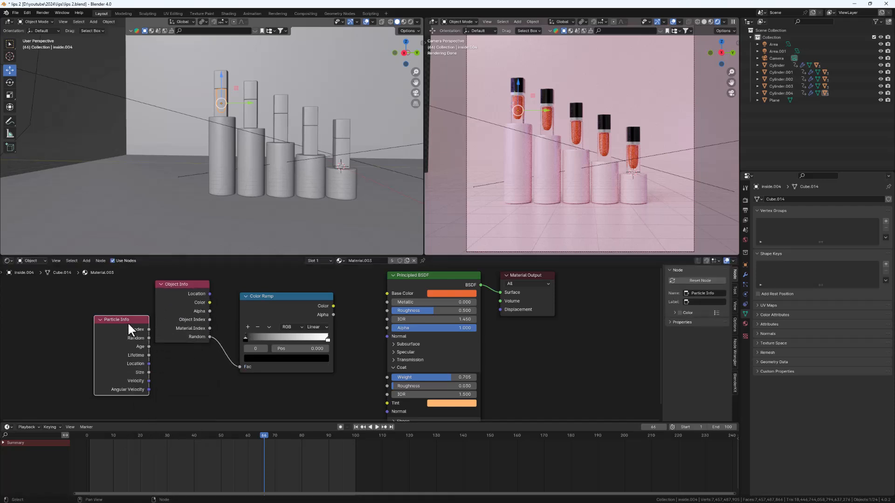
{"action": "key", "text": "x"}
{"action": "scroll", "coordinate": [169, 298], "scroll_direction": "up", "scroll_amount": 2}
{"action": "left_click", "coordinate": [169, 289]}
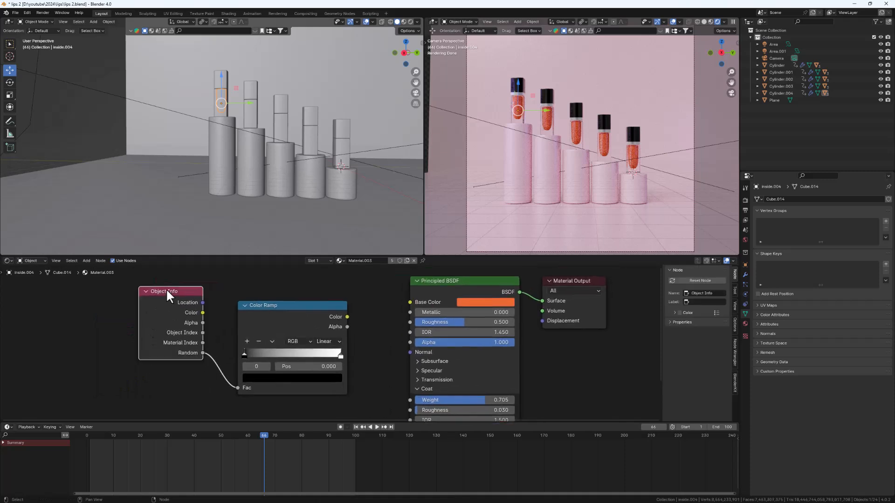
{"action": "left_click_drag", "start_coordinate": [170, 292], "coordinate": [125, 294]}
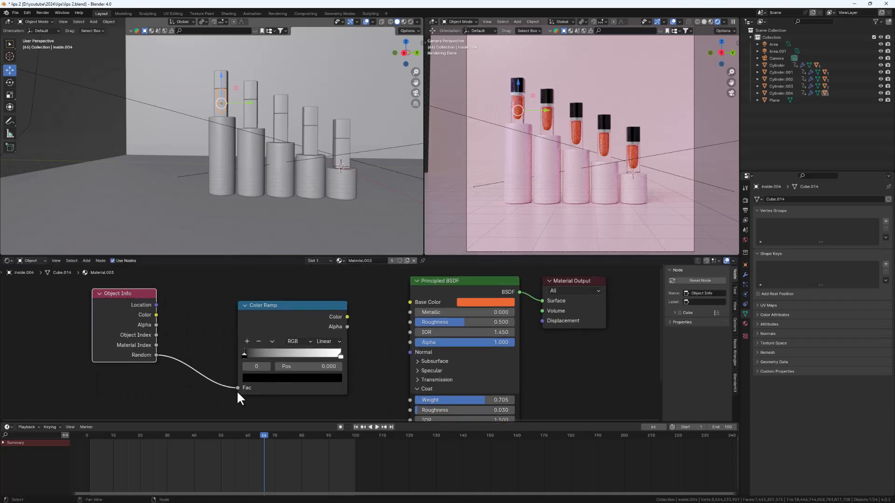
- Link the Color Ramp's colour to the Principled BSDF's Base Color and make its first stop orange-red
{"action": "left_click_drag", "start_coordinate": [348, 317], "coordinate": [410, 302]}
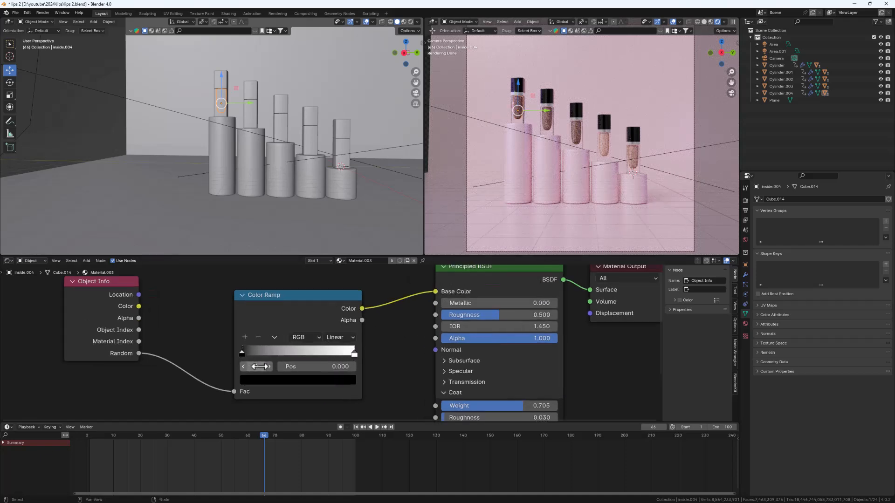
{"action": "middle_click_drag", "start_coordinate": [263, 370], "coordinate": [256, 347]}
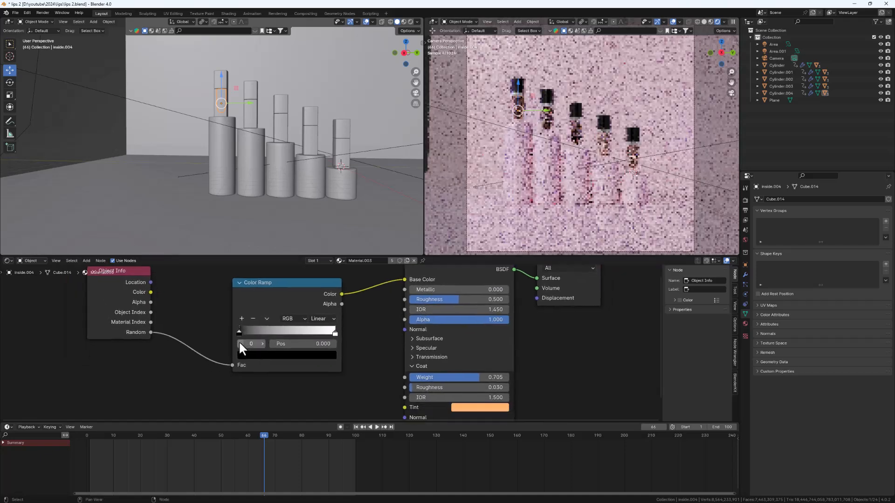
{"action": "left_click", "coordinate": [251, 354]}
{"action": "left_click_drag", "start_coordinate": [329, 245], "coordinate": [329, 220]}
{"action": "left_click_drag", "start_coordinate": [278, 269], "coordinate": [274, 288]}
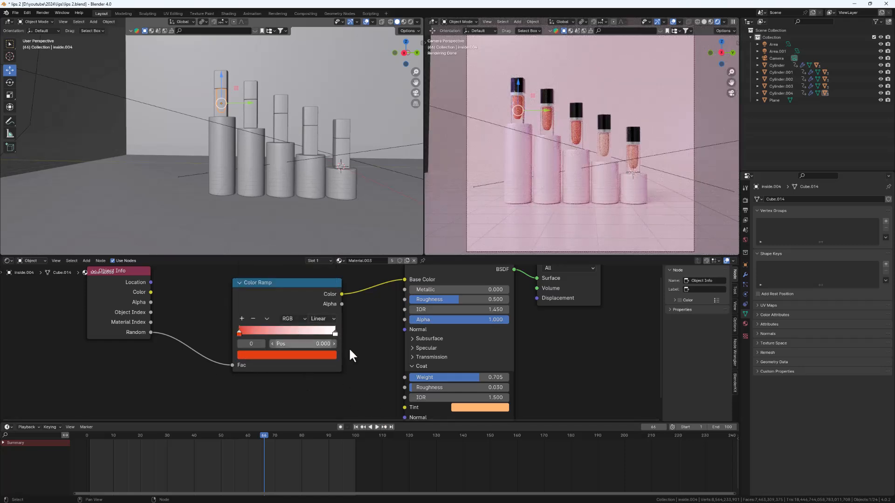
- Link the Color Ramp's colour output to the Coat Tint input of the Principled BSDF as well
{"action": "left_click_drag", "start_coordinate": [341, 294], "coordinate": [357, 374]}
{"action": "left_click_drag", "start_coordinate": [337, 274], "coordinate": [403, 389]}
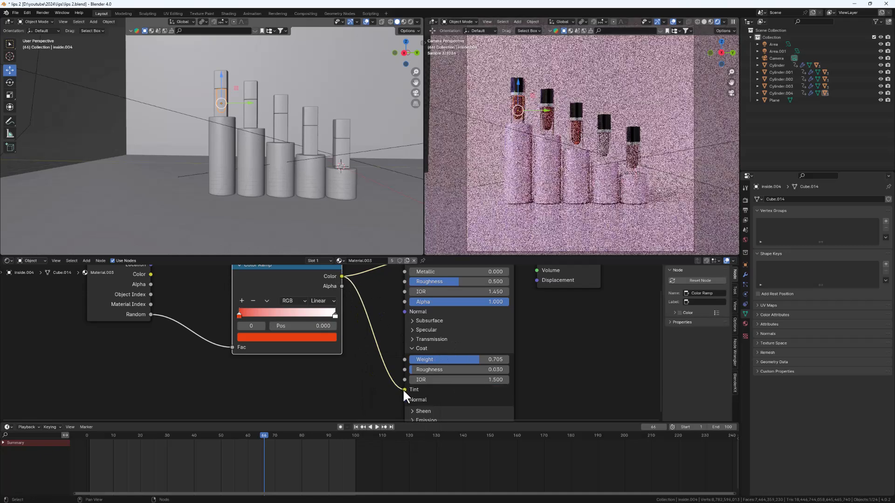
- Add two stops to the Color Ramp and spread the stops along it, with the second at 0.215 and the white one near three quarters
{"action": "middle_click_drag", "start_coordinate": [279, 317], "coordinate": [284, 344]}
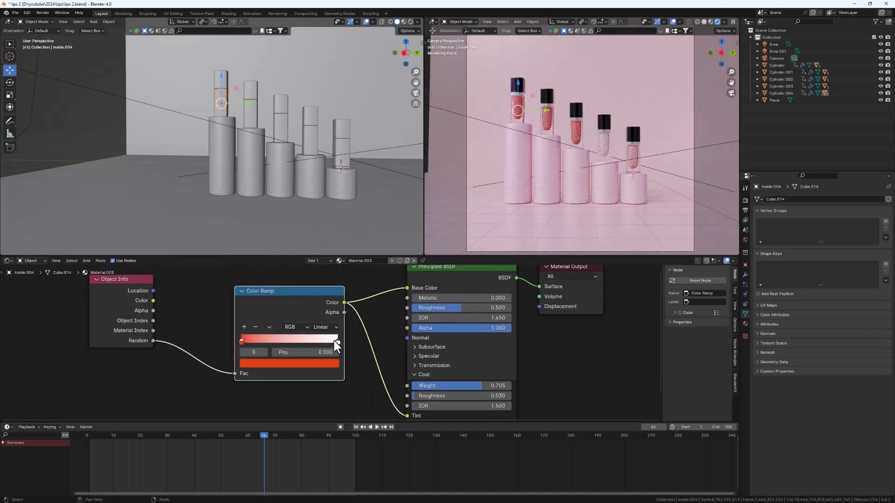
{"action": "left_click_drag", "start_coordinate": [337, 341], "coordinate": [268, 342]}
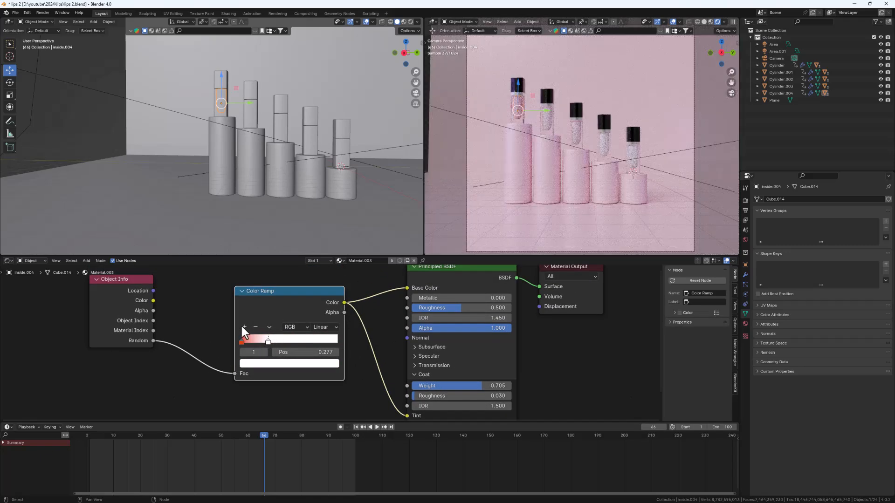
{"action": "left_click", "coordinate": [244, 327]}
{"action": "left_click", "coordinate": [244, 327]}
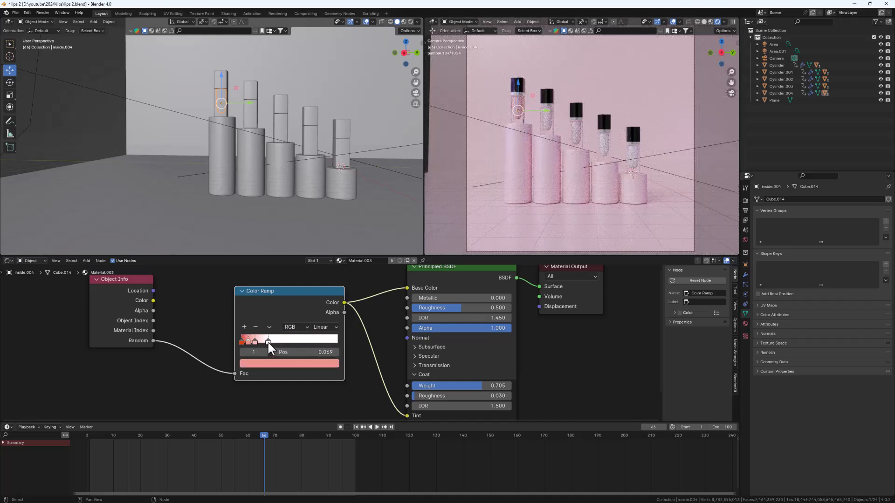
{"action": "left_click_drag", "start_coordinate": [268, 342], "coordinate": [317, 345]}
{"action": "mouse_move", "coordinate": [253, 340]}
{"action": "left_mouse_down"}
{"action": "mouse_move", "coordinate": [287, 340]}
{"action": "mouse_move", "coordinate": [258, 338]}
{"action": "left_mouse_up"}
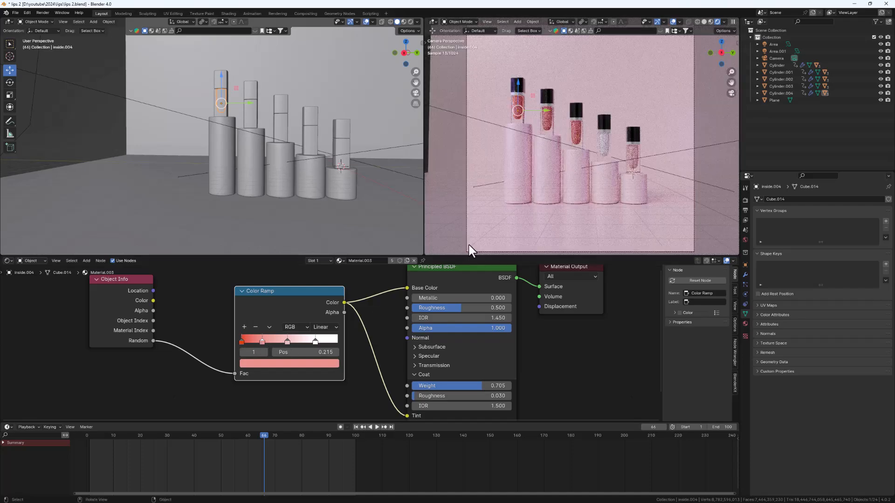
- Colour the Color Ramp's second stop hot pink and its third stop light orange
{"action": "left_click", "coordinate": [293, 364]}
{"action": "left_click_drag", "start_coordinate": [310, 270], "coordinate": [301, 275]}
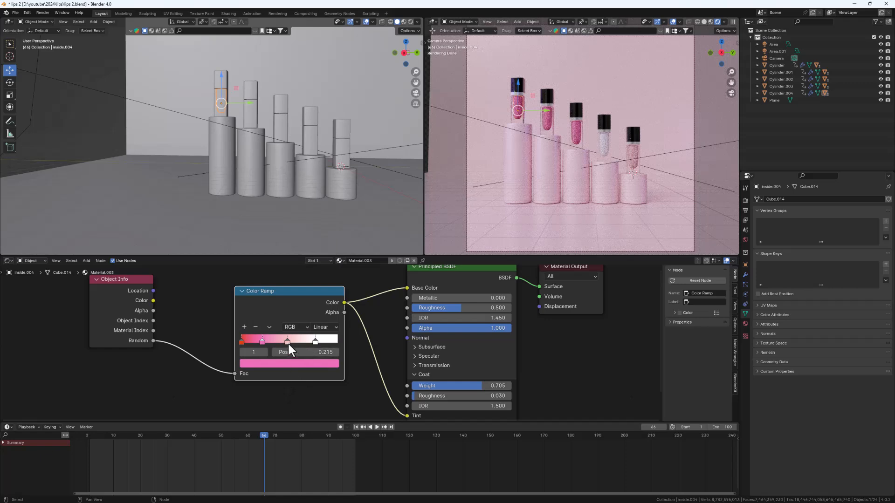
{"action": "left_click", "coordinate": [287, 343]}
{"action": "left_click", "coordinate": [284, 363]}
{"action": "left_click_drag", "start_coordinate": [306, 278], "coordinate": [273, 274]}
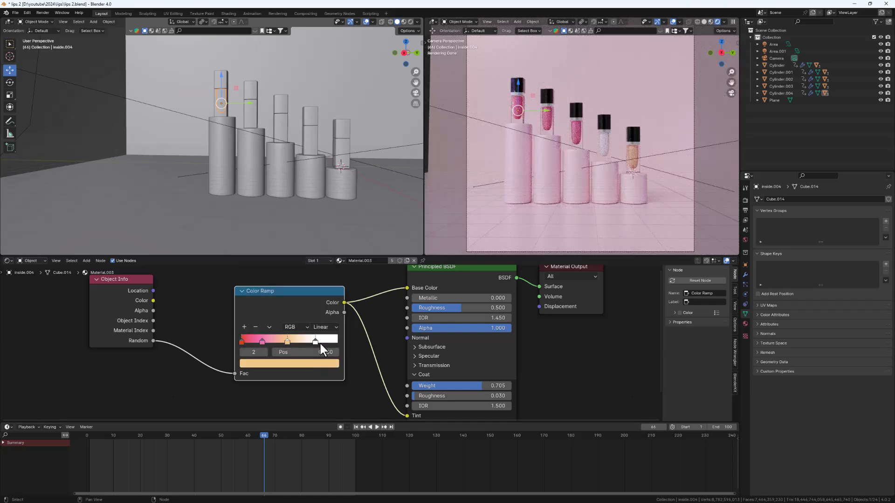
- Colour the Color Ramp's last stop bright yellow
{"action": "left_click", "coordinate": [315, 343]}
{"action": "left_click", "coordinate": [309, 362]}
{"action": "left_click_drag", "start_coordinate": [283, 265], "coordinate": [264, 276]}
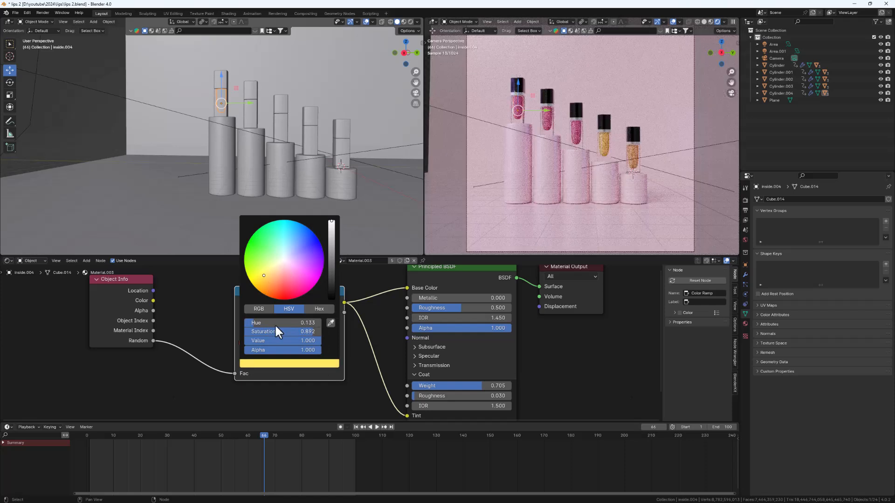
- Move the Color Ramp's first stop close to the second one and colour it a softer orange-red
{"action": "left_click_drag", "start_coordinate": [241, 340], "coordinate": [255, 338]}
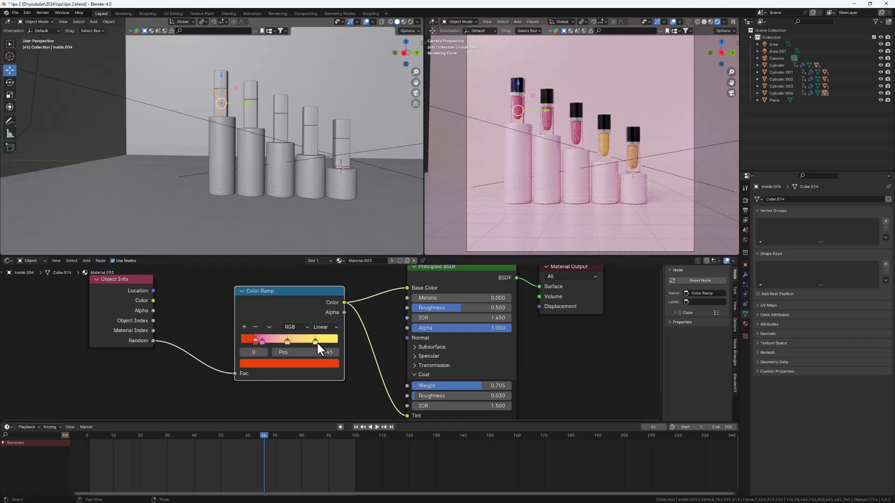
{"action": "left_click", "coordinate": [308, 363]}
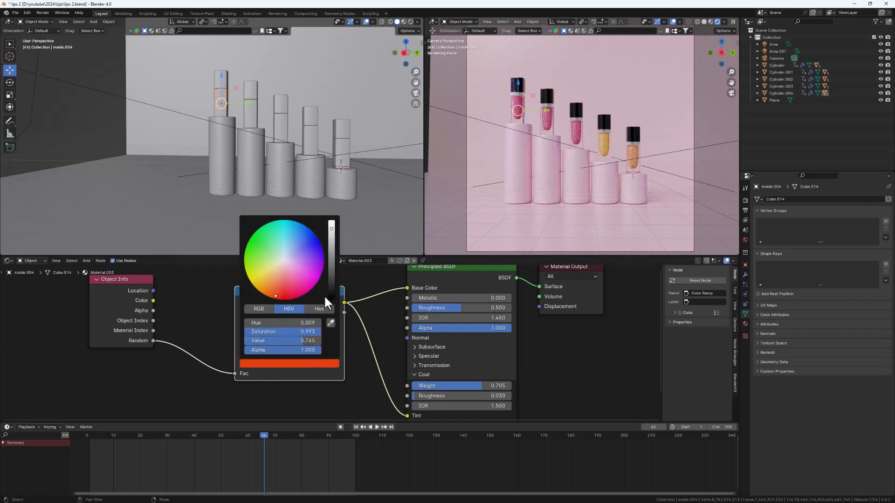
{"action": "left_click", "coordinate": [266, 286]}
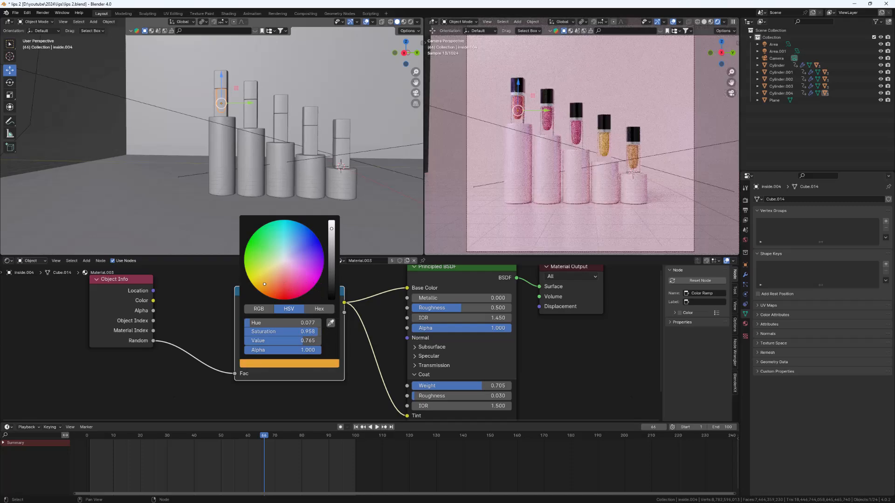
{"action": "left_click", "coordinate": [315, 363]}
{"action": "left_click", "coordinate": [311, 363]}
{"action": "left_click_drag", "start_coordinate": [268, 281], "coordinate": [277, 289]}
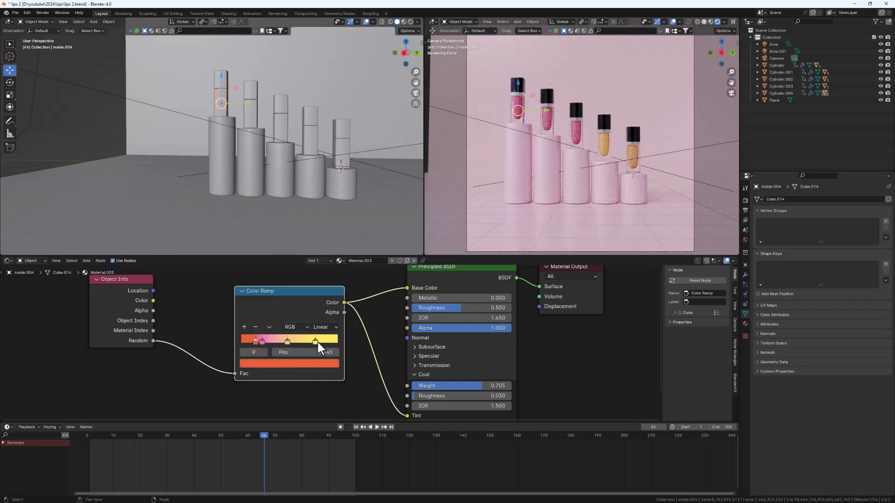
- Change the Color Ramp's last stop to orange
{"action": "left_click", "coordinate": [316, 341]}
{"action": "left_click", "coordinate": [314, 363]}
{"action": "left_click", "coordinate": [270, 284]}
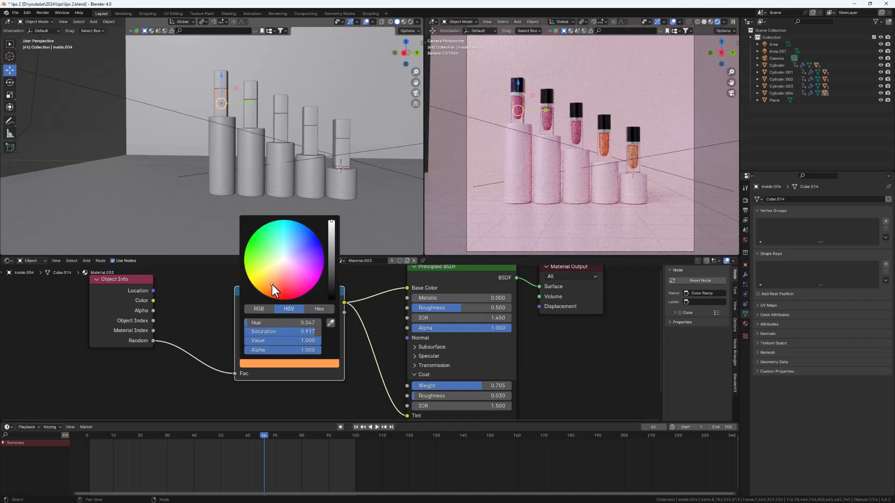
- Deselect the gloss liquid and scrub the timeline back and forth, ending at frame 66, to check the animation
{"action": "left_click", "coordinate": [123, 184]}
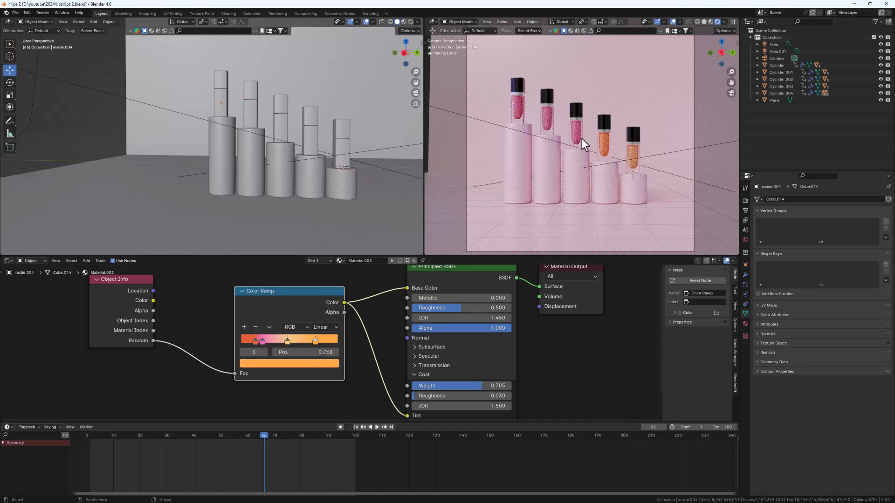
{"action": "left_click_drag", "start_coordinate": [263, 438], "coordinate": [192, 440]}
{"action": "left_click_drag", "start_coordinate": [173, 433], "coordinate": [264, 435]}
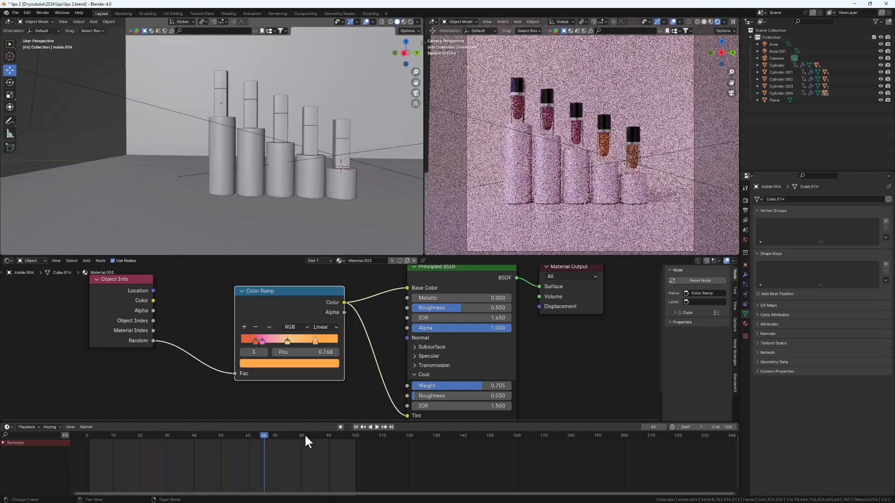
- Reposition the Area.001 light beside the podiums and scale it up by a factor of about 1.4
{"action": "scroll", "coordinate": [266, 135], "scroll_direction": "down", "scroll_amount": 8}
{"action": "middle_click_drag", "start_coordinate": [267, 136], "coordinate": [246, 146]}
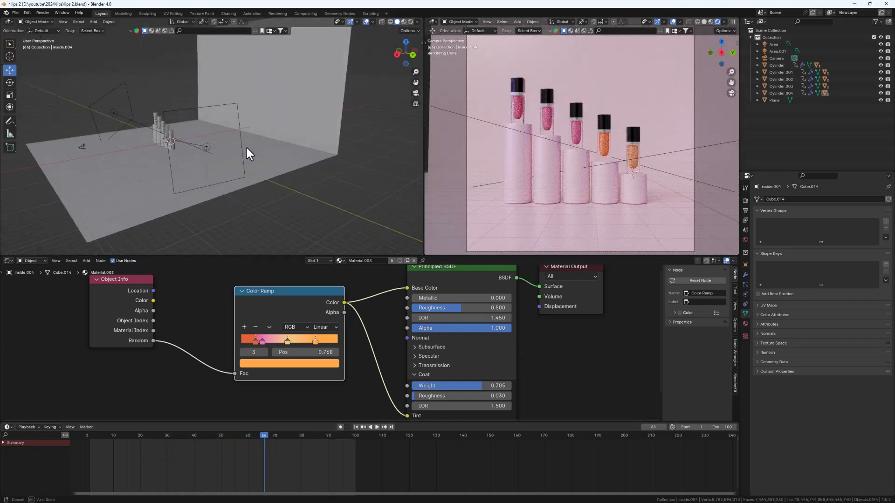
{"action": "left_click", "coordinate": [205, 147]}
{"action": "left_click_drag", "start_coordinate": [186, 151], "coordinate": [161, 147]}
{"action": "mouse_move", "coordinate": [161, 147]}
{"action": "middle_mouse_down"}
{"action": "mouse_move", "coordinate": [219, 139]}
{"action": "mouse_move", "coordinate": [151, 155]}
{"action": "middle_mouse_up"}
{"action": "left_click_drag", "start_coordinate": [147, 158], "coordinate": [31, 166]}
{"action": "key", "text": "s"}
{"action": "left_click", "coordinate": [249, 199]}
- Set the Area.001 light's power to 3000 W and its colour to a near-white lilac
{"action": "left_click", "coordinate": [831, 247]}
{"action": "type", "text": "3000"}
{"action": "key", "text": "Return"}
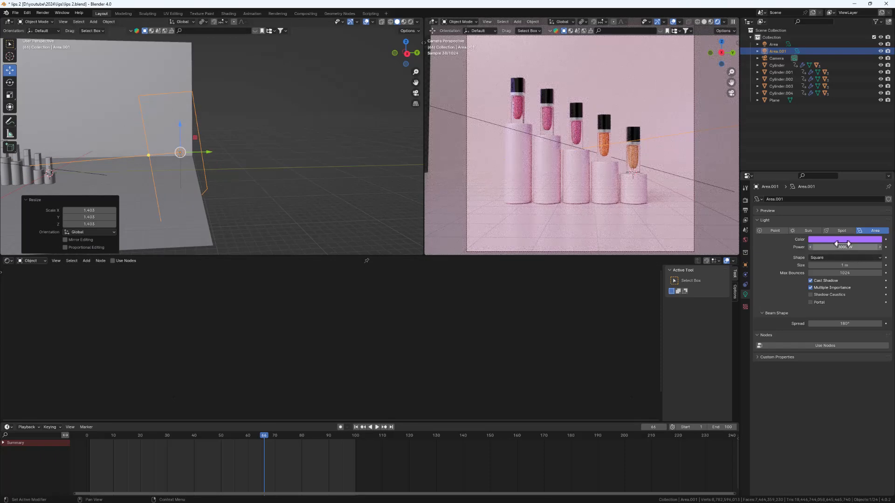
{"action": "left_click", "coordinate": [843, 238]}
{"action": "left_click", "coordinate": [841, 167]}
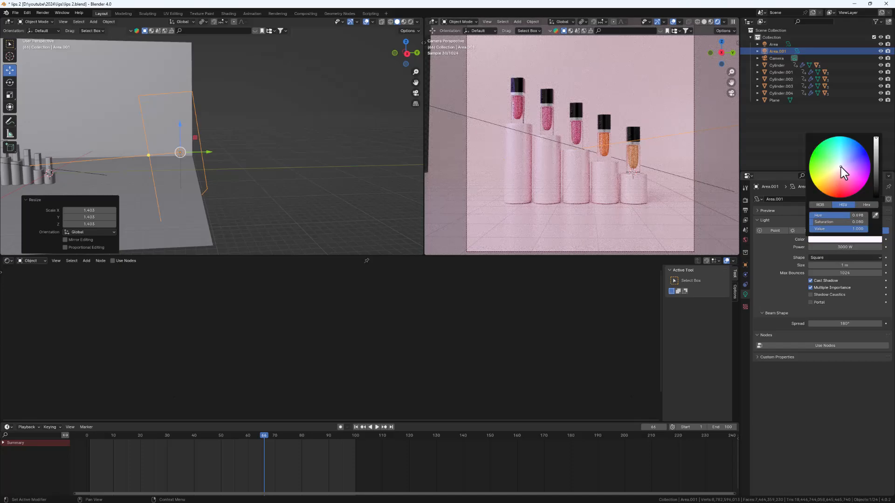
- Move the camera in closer so the five podiums and lip glosses fill the camera frame
{"action": "middle_click_drag", "start_coordinate": [289, 211], "coordinate": [217, 169]}
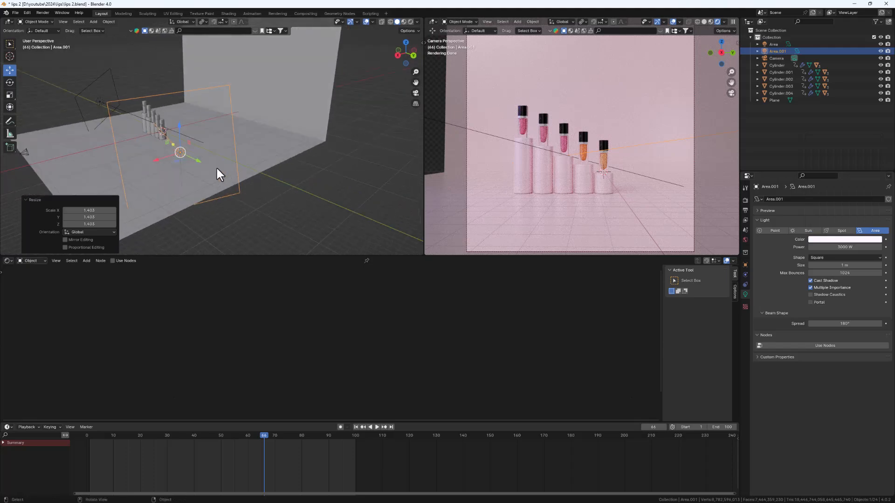
{"action": "scroll", "coordinate": [559, 168], "scroll_direction": "up", "scroll_amount": 3}
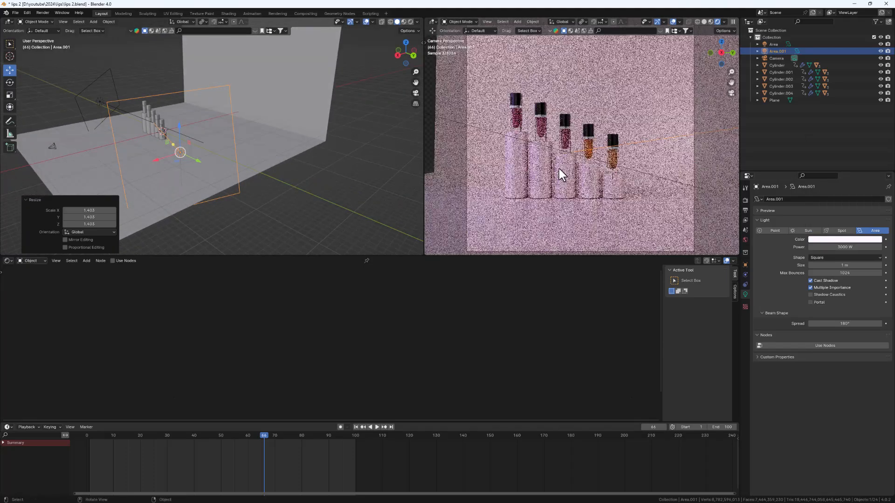
{"action": "scroll", "coordinate": [559, 168], "scroll_direction": "up", "scroll_amount": 1}
{"action": "middle_click_drag", "start_coordinate": [561, 169], "coordinate": [564, 167]}
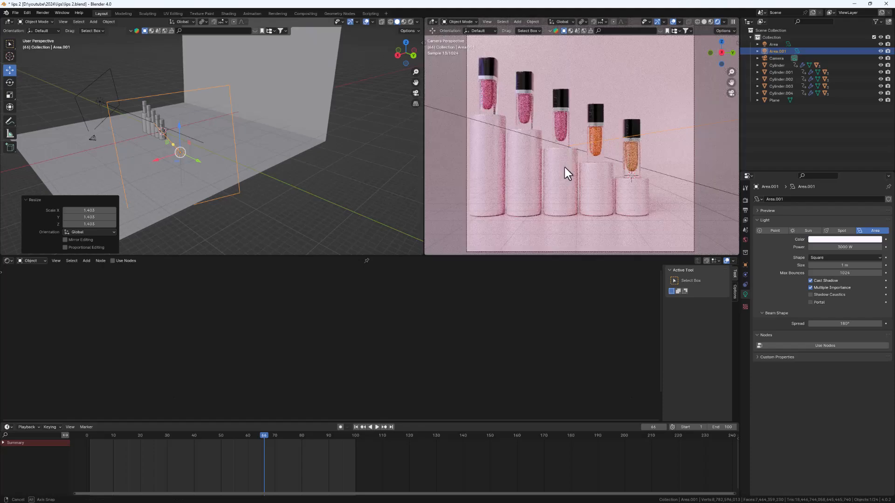
{"action": "scroll", "coordinate": [564, 173], "scroll_direction": "up", "scroll_amount": 1}
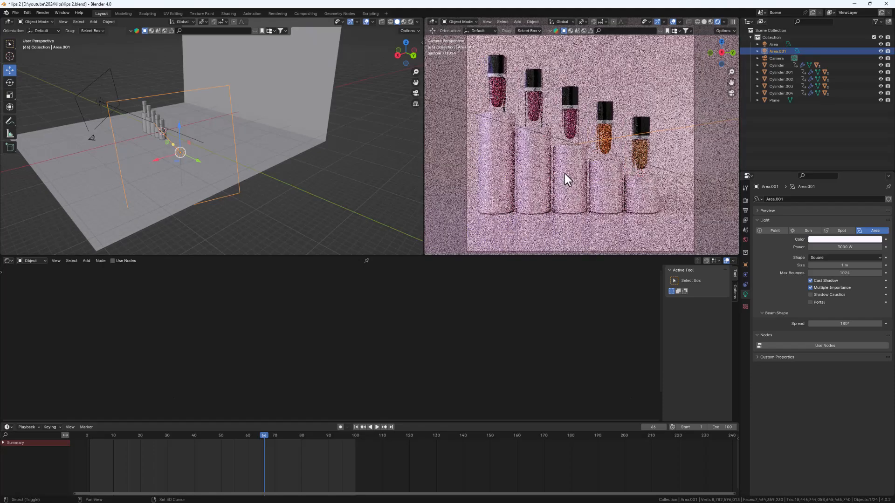
{"action": "left_click", "coordinate": [566, 177]}
{"action": "middle_click_drag", "start_coordinate": [566, 192], "coordinate": [572, 190], "text": "shift"}
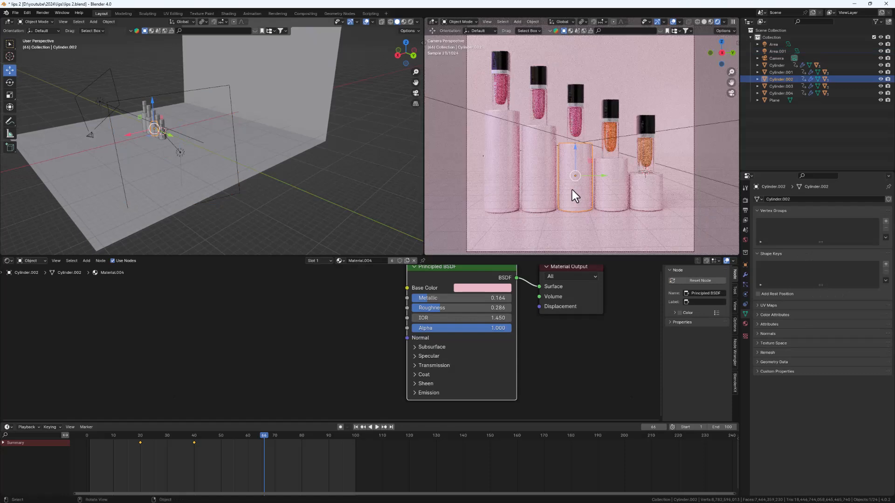
- Move the purple Area light about 1.78 m along the Y axis and save the file
{"action": "middle_click_drag", "start_coordinate": [117, 183], "coordinate": [129, 144]}
{"action": "left_click", "coordinate": [109, 135]}
{"action": "key", "text": "g"}
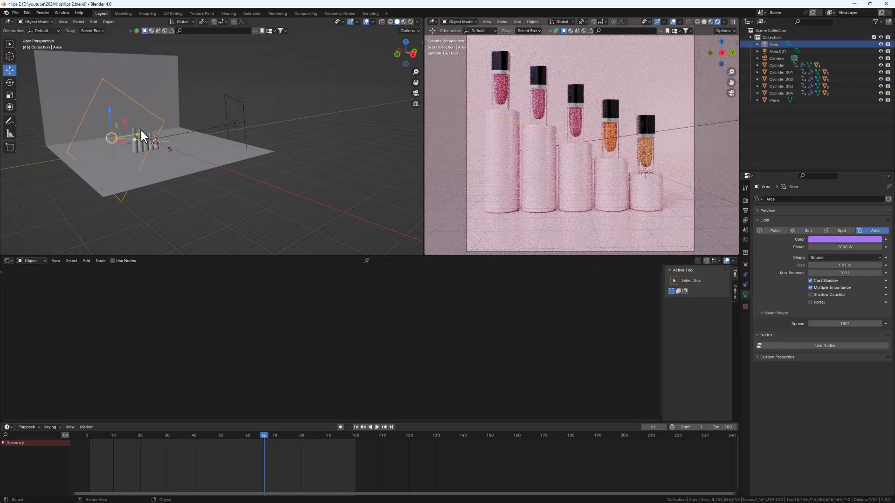
{"action": "key", "text": "y"}
{"action": "left_click", "coordinate": [145, 131]}
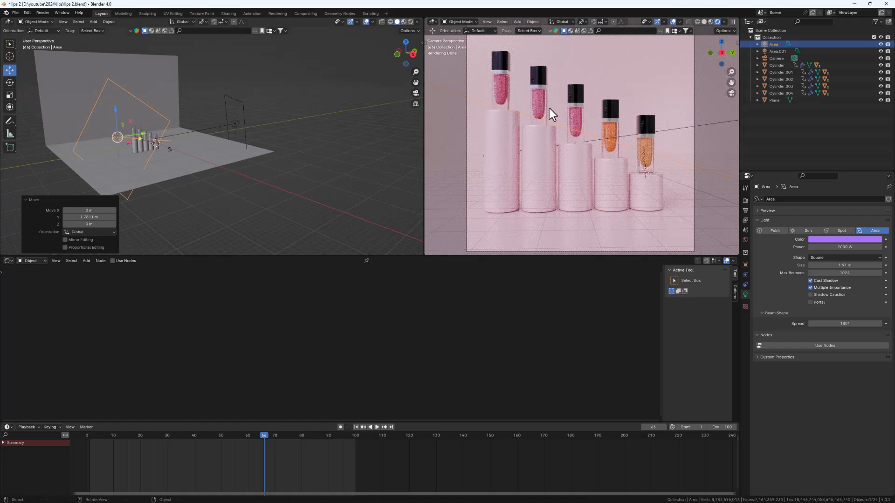
{"action": "left_click", "coordinate": [326, 147]}
{"action": "key", "text": "ctrl+s"}
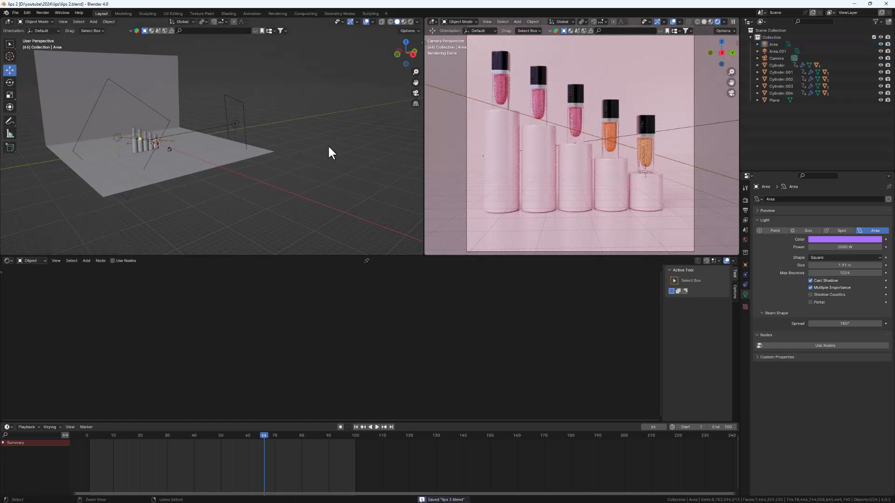
- Set the colour management look to High Contrast and hide the gizmos and overlays in the camera viewport
{"action": "middle_click_drag", "start_coordinate": [236, 136], "coordinate": [307, 151]}
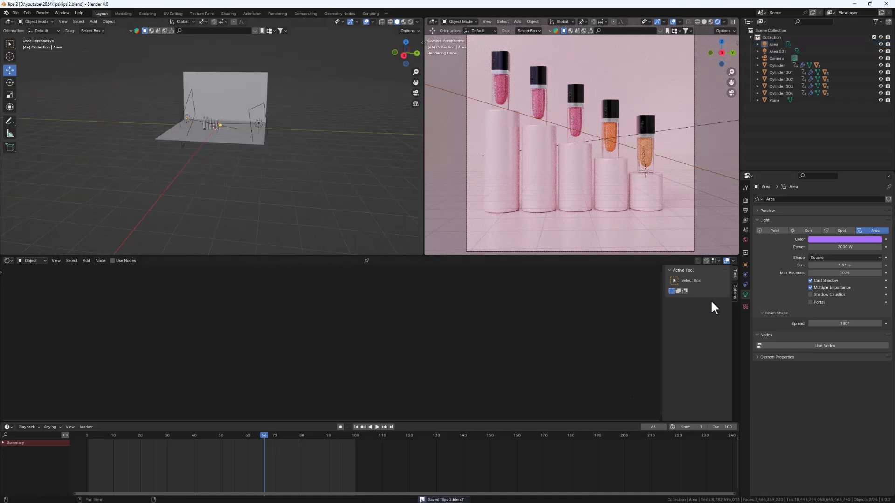
{"action": "left_click", "coordinate": [746, 199]}
{"action": "scroll", "coordinate": [771, 269], "scroll_direction": "down", "scroll_amount": 3}
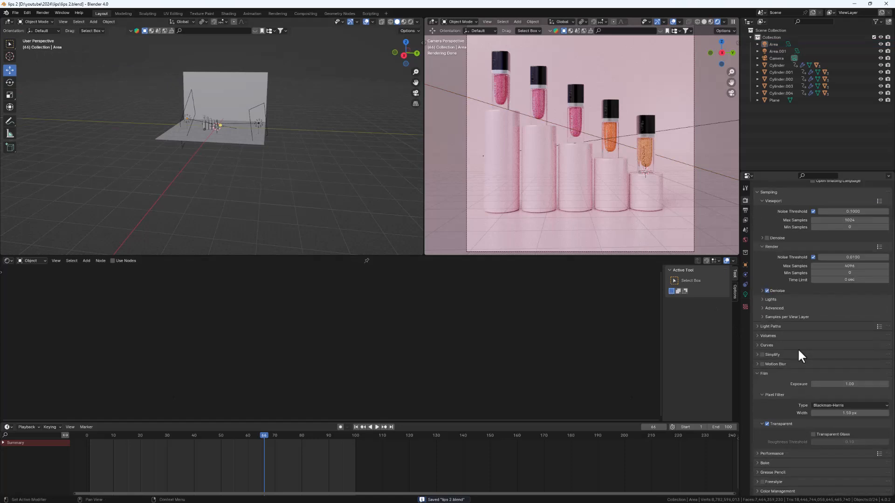
{"action": "left_click", "coordinate": [762, 492]}
{"action": "scroll", "coordinate": [782, 469], "scroll_direction": "down", "scroll_amount": 5}
{"action": "left_click", "coordinate": [823, 462]}
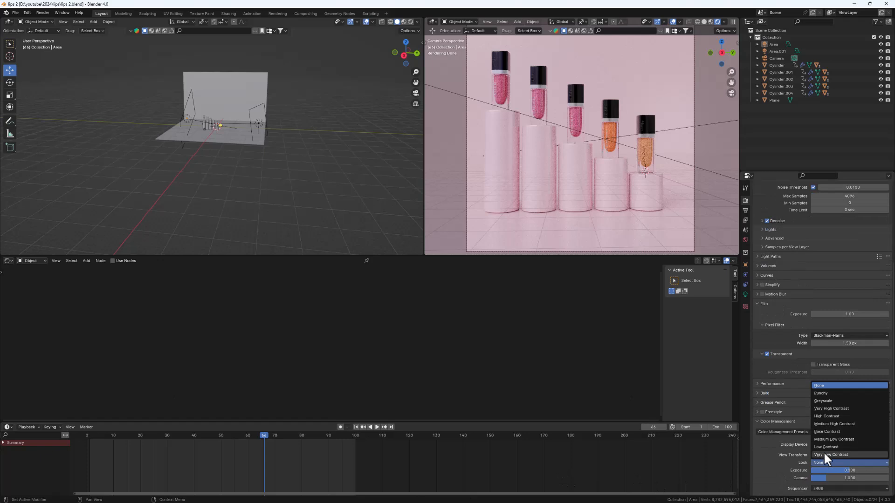
{"action": "left_click", "coordinate": [832, 415]}
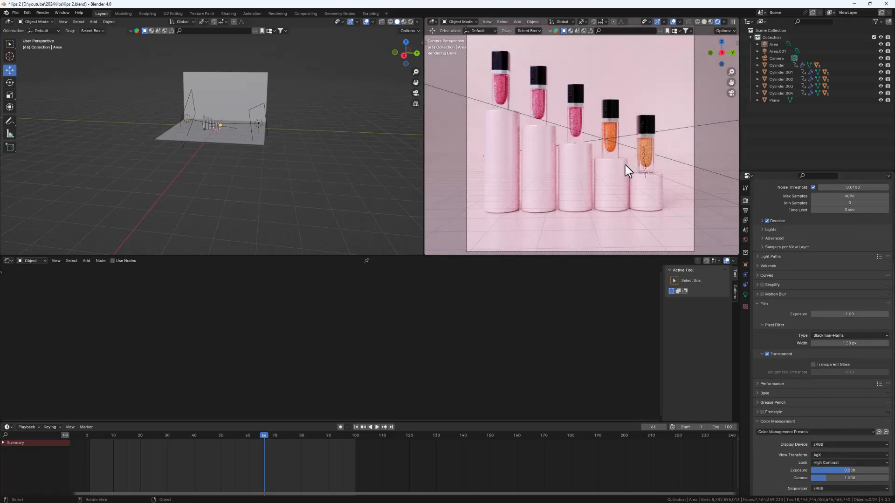
{"action": "left_click", "coordinate": [657, 21]}
{"action": "left_click", "coordinate": [673, 22]}
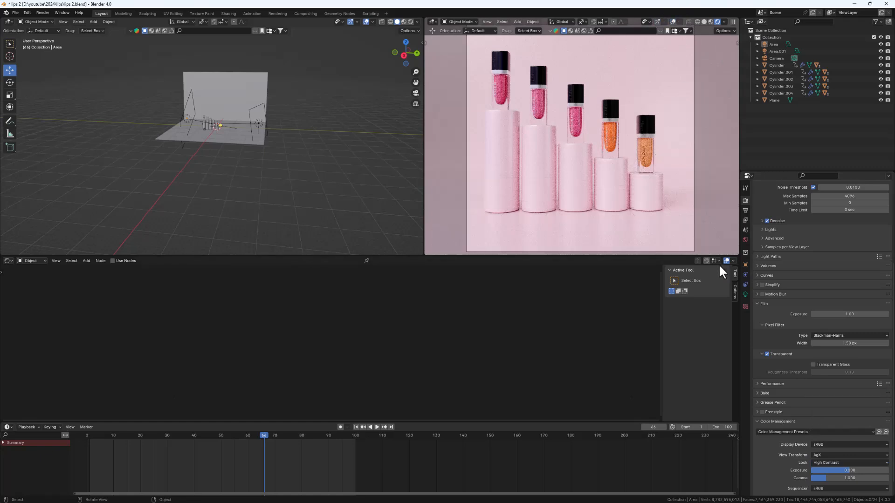
- Try to set the final render's maximum samples to 100
{"action": "scroll", "coordinate": [762, 329], "scroll_direction": "up", "scroll_amount": 6}
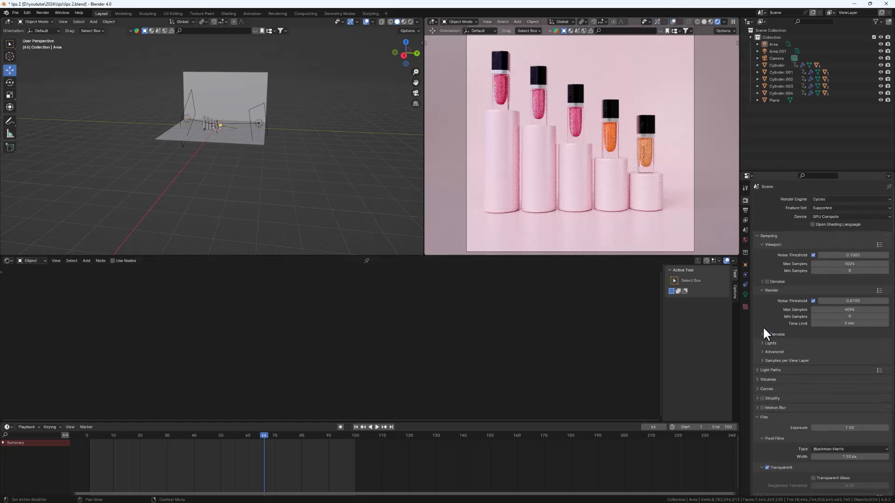
{"action": "left_click", "coordinate": [852, 310]}
{"action": "type", "text": "100]"}
{"action": "key", "text": "Return"}
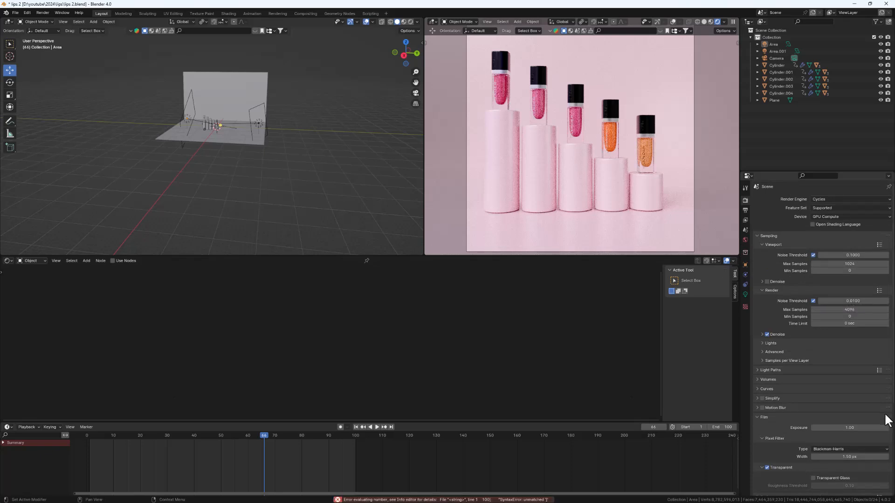
{"action": "scroll", "coordinate": [886, 414], "scroll_direction": "down", "scroll_amount": 5}
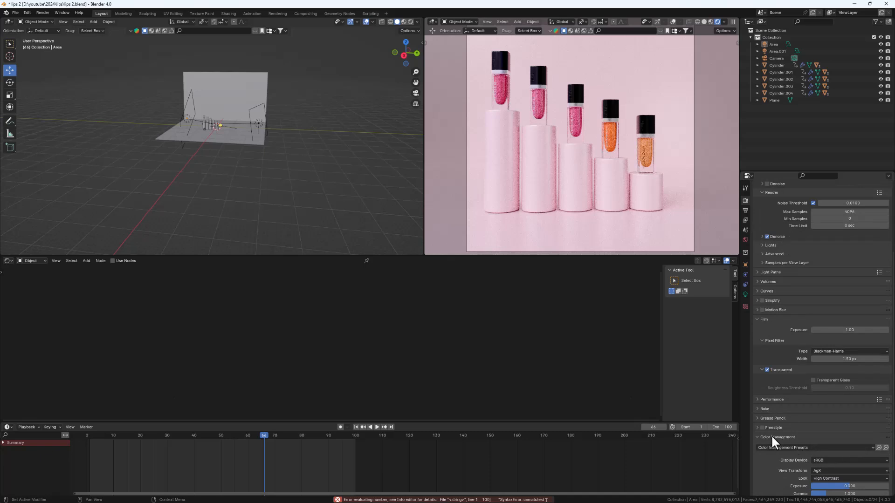
- Create a "renders" folder inside the lips project folder and set it as the render output path
{"action": "left_click", "coordinate": [746, 210]}
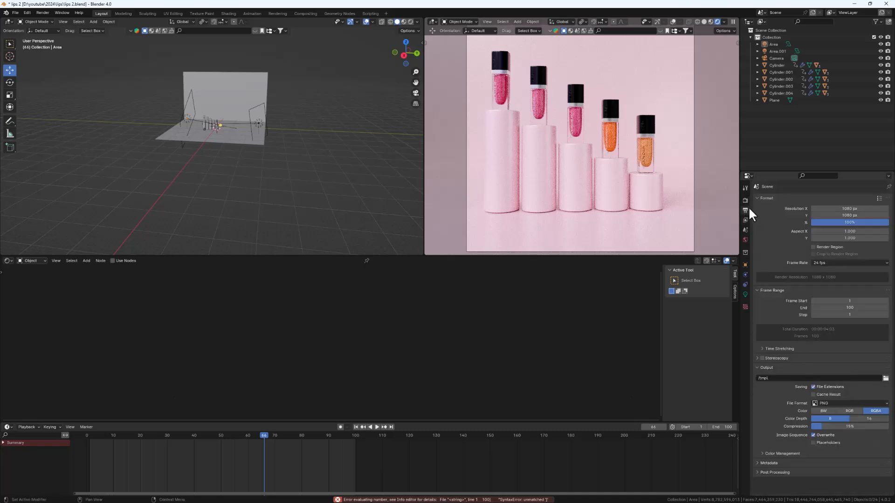
{"action": "left_click", "coordinate": [886, 379]}
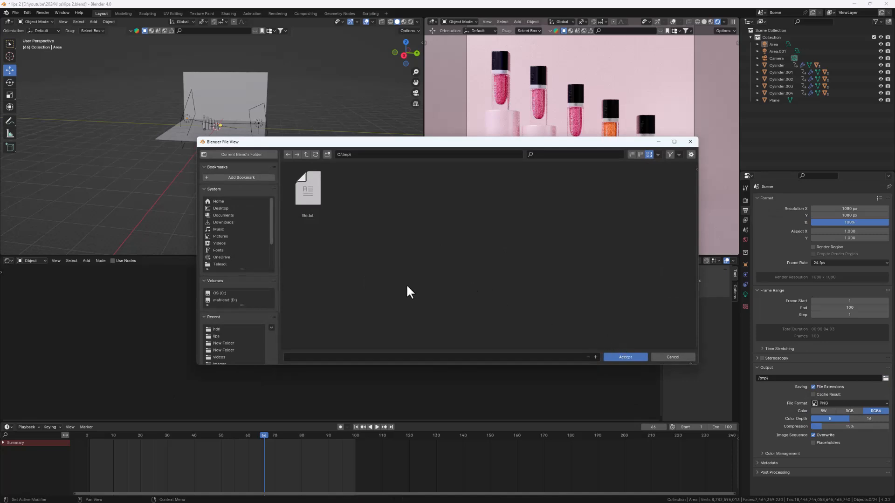
{"action": "left_click", "coordinate": [232, 334]}
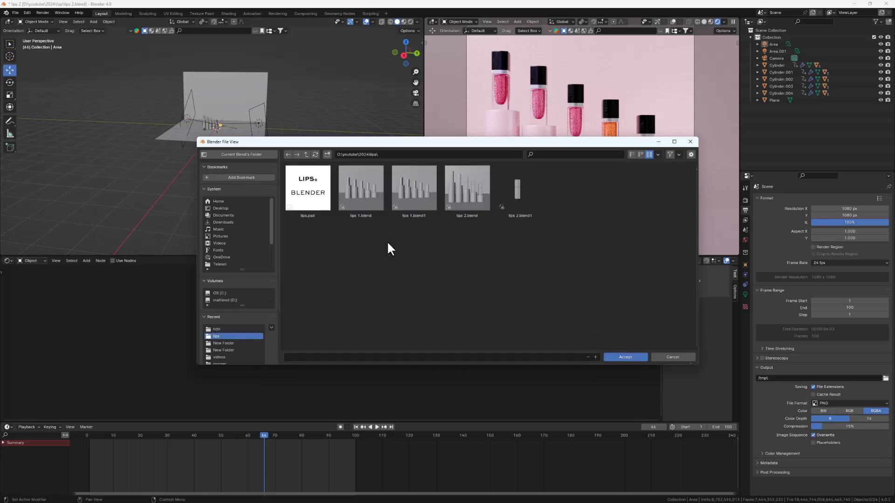
{"action": "left_click", "coordinate": [327, 154]}
{"action": "type", "text": "rendes"}
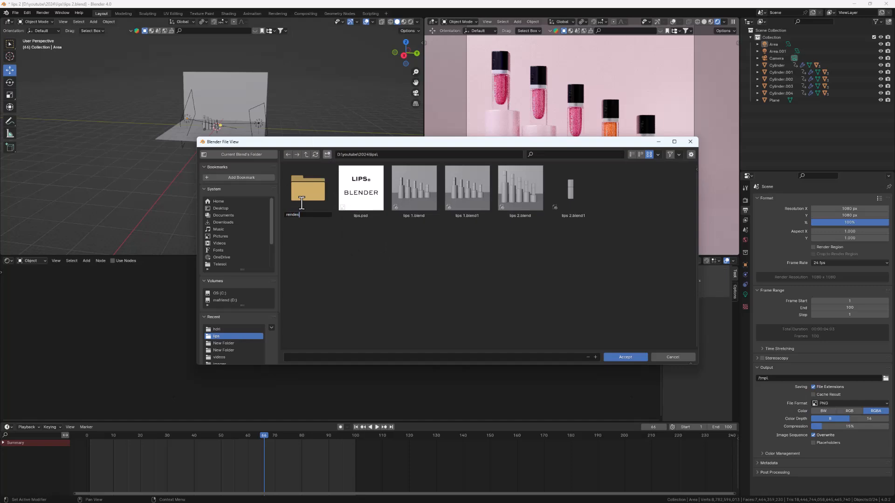
{"action": "key", "text": "Return"}
{"action": "double_click", "coordinate": [302, 203]}
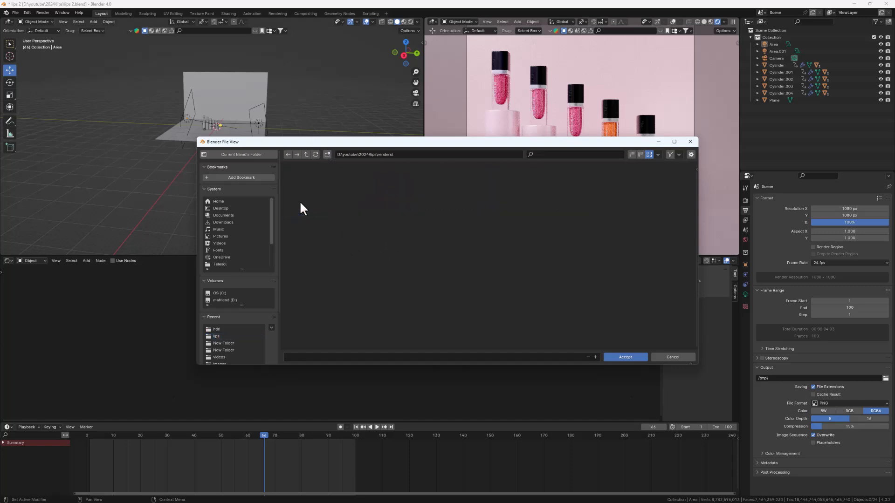
{"action": "left_click", "coordinate": [633, 358]}
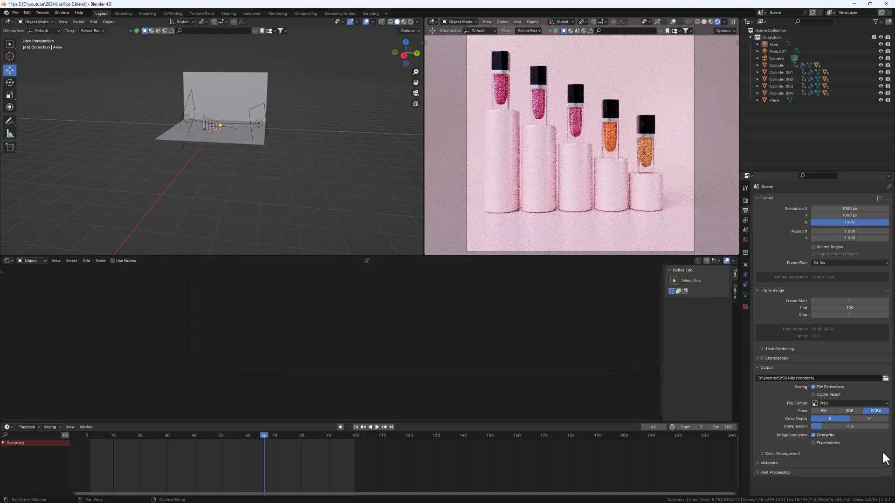
- Set the output file format to FFmpeg Video and render the current frame as a still image
{"action": "left_click", "coordinate": [828, 403]}
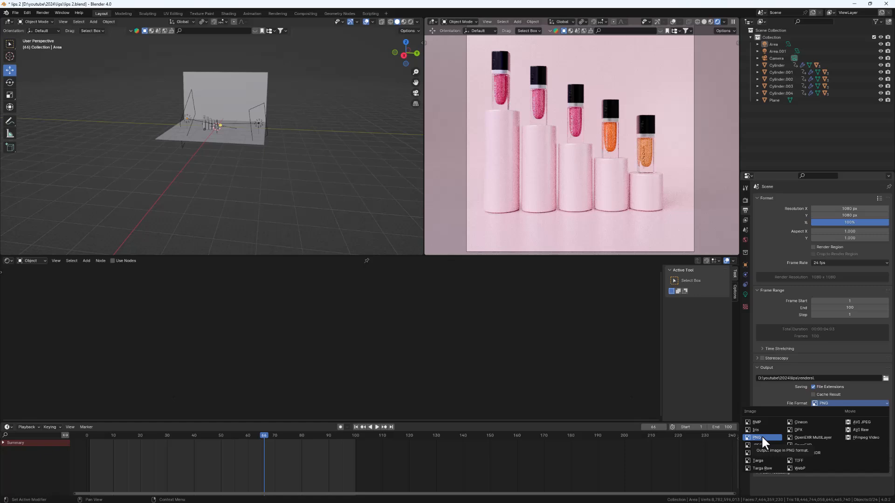
{"action": "left_click", "coordinate": [855, 436]}
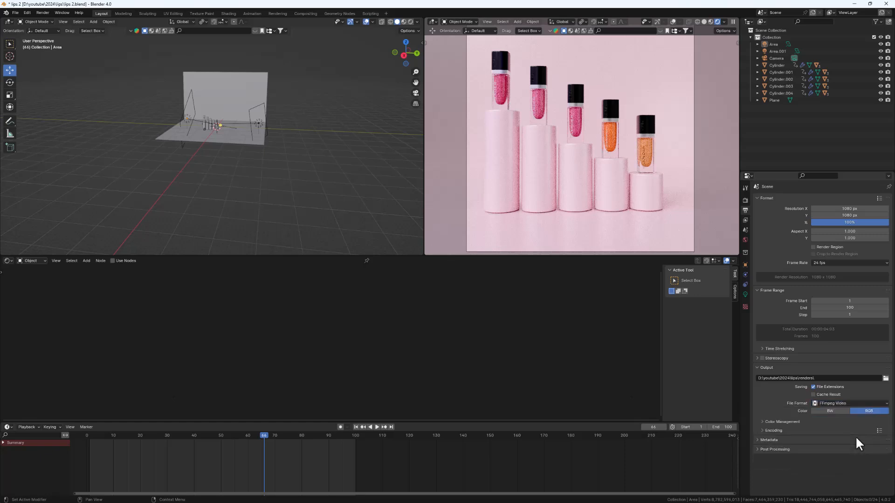
{"action": "left_click", "coordinate": [43, 12]}
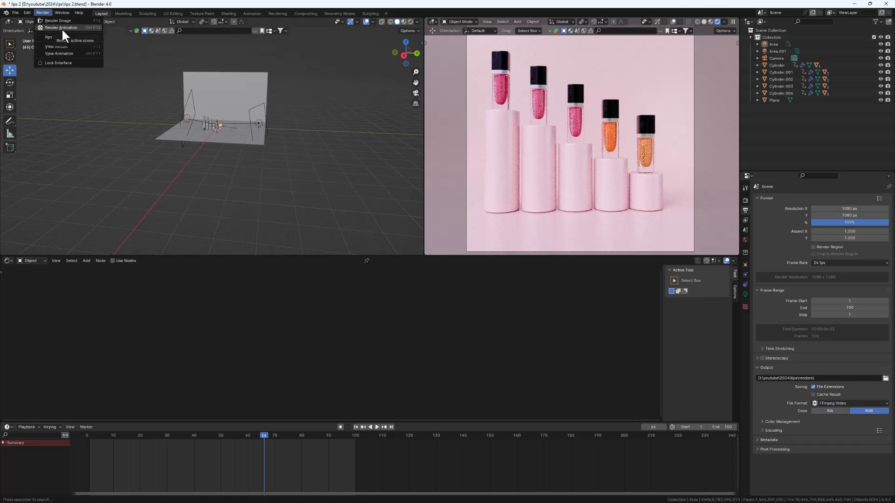
{"action": "left_click", "coordinate": [63, 21]}
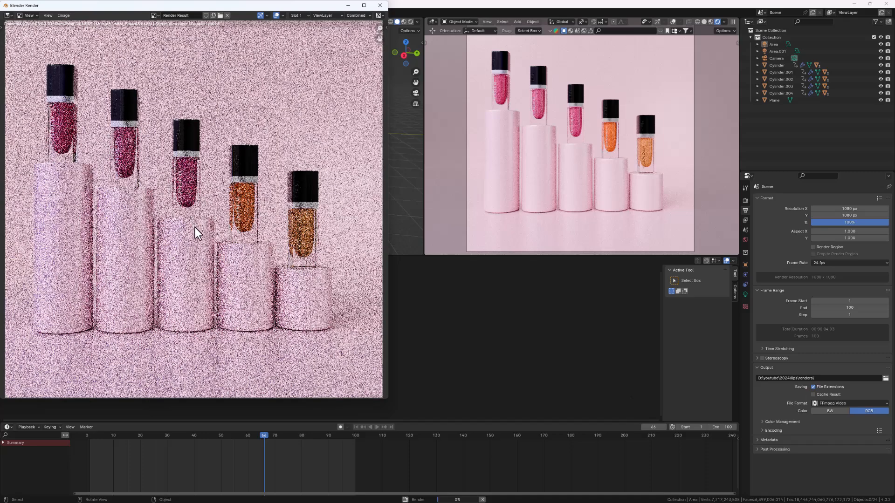